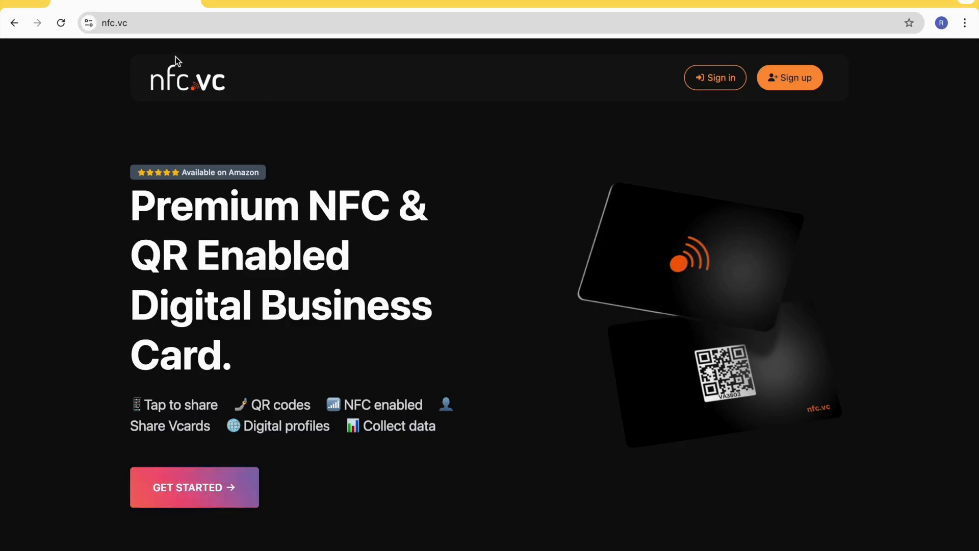
- Load nfc.vc and look through the homepage from the hero section down to the sign-up banner
left_click(159, 26)
left_click(158, 26)
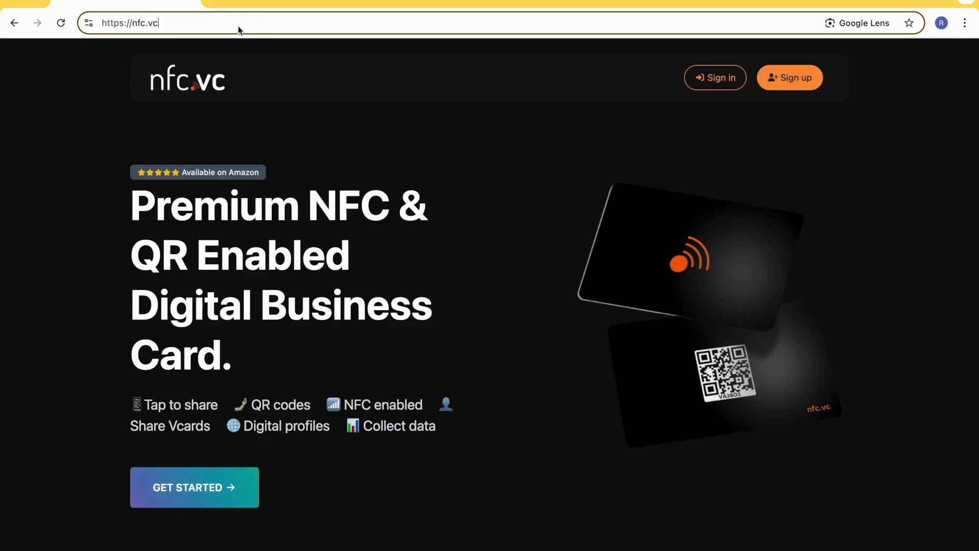
key("Return")
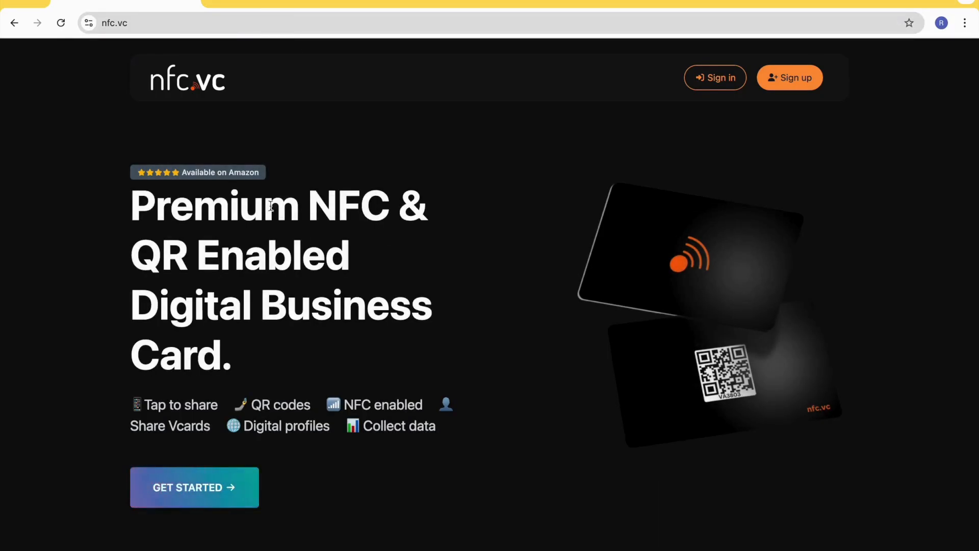
scroll(358, 326, "down", 20)
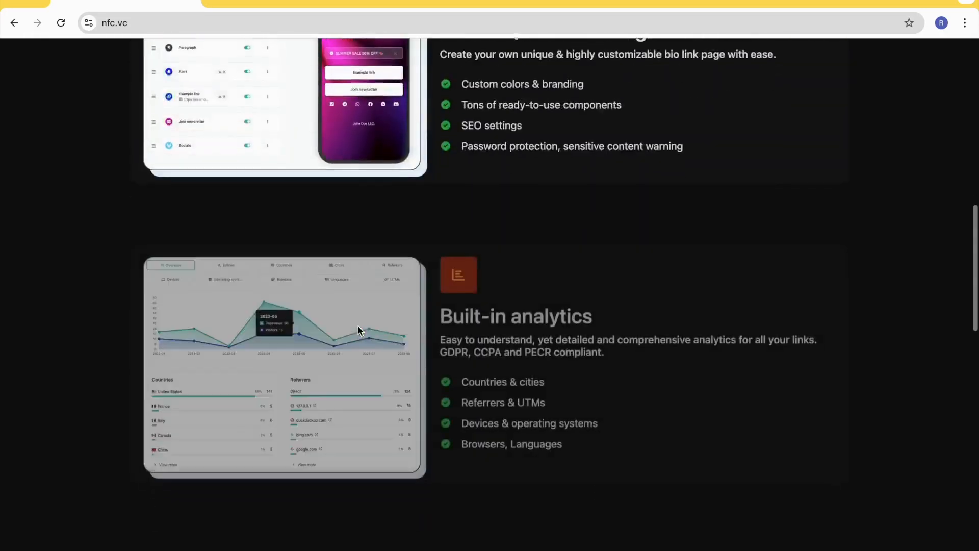
scroll(358, 326, "down", 10)
scroll(358, 326, "up", 16)
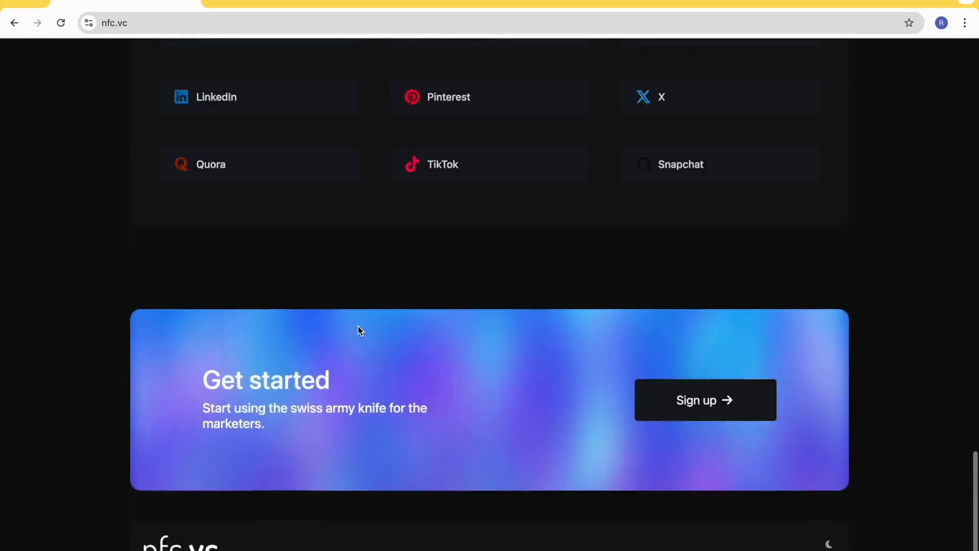
scroll(358, 326, "up", 15)
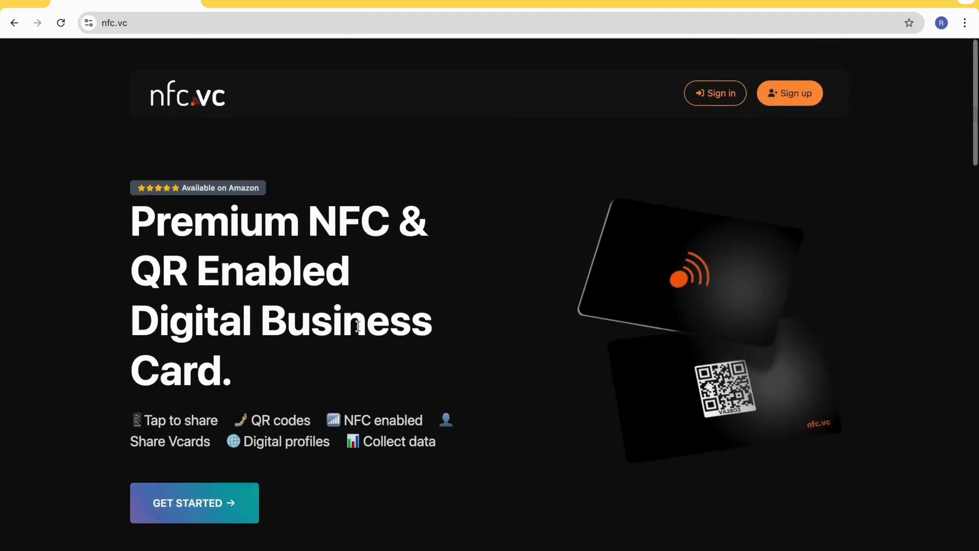
- Get started with a new nfc.vc account by signing up with Google
left_click(208, 492)
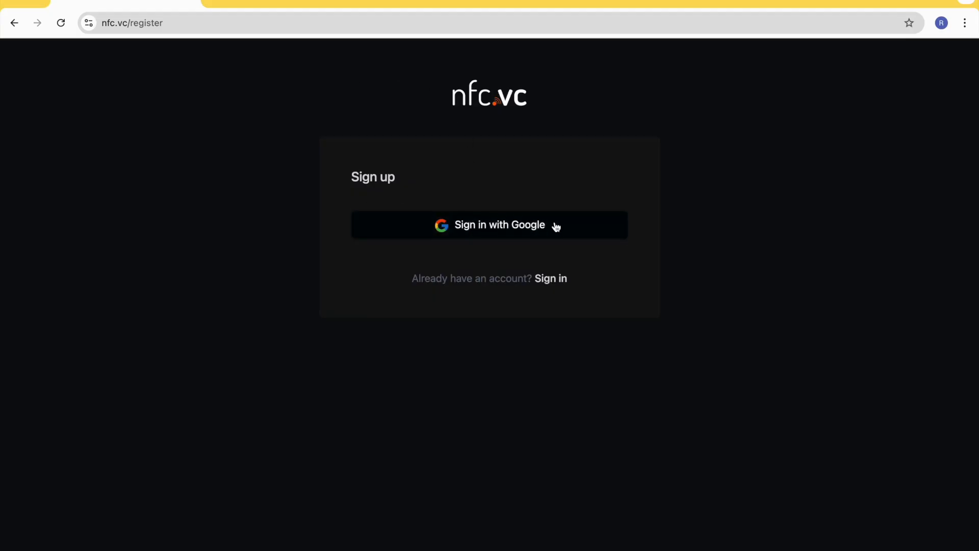
left_click(505, 230)
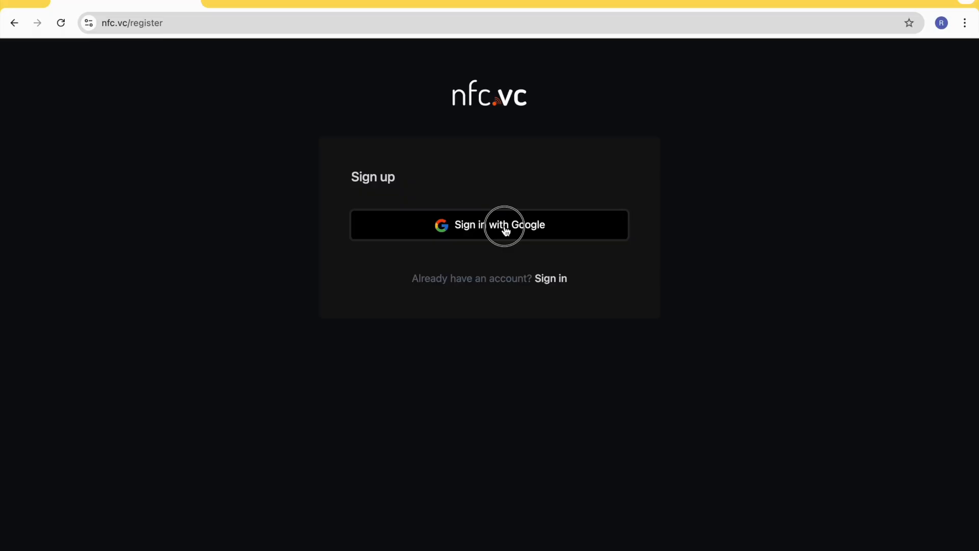
left_click(505, 230)
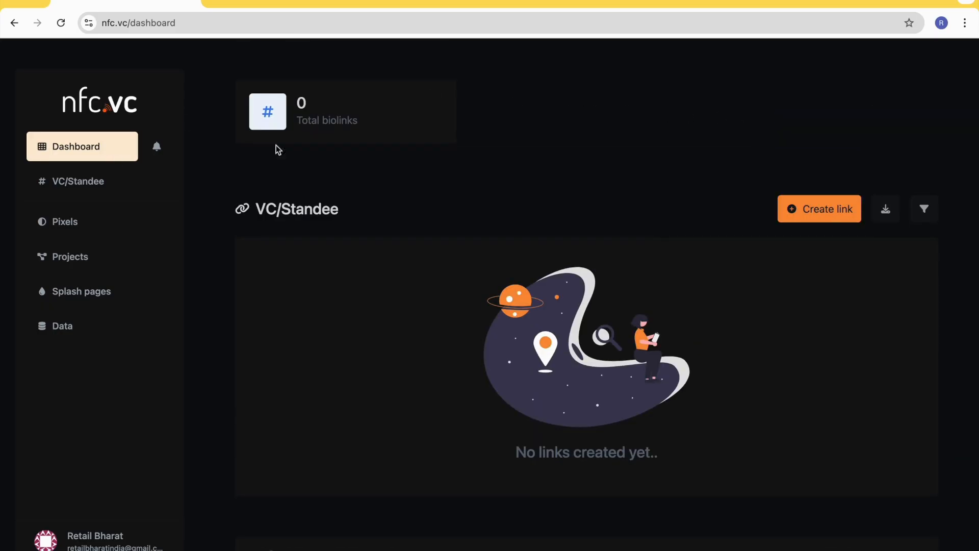
- Create a biolink page for the VC/Standee using the physical NFC card's ID
left_click(845, 221)
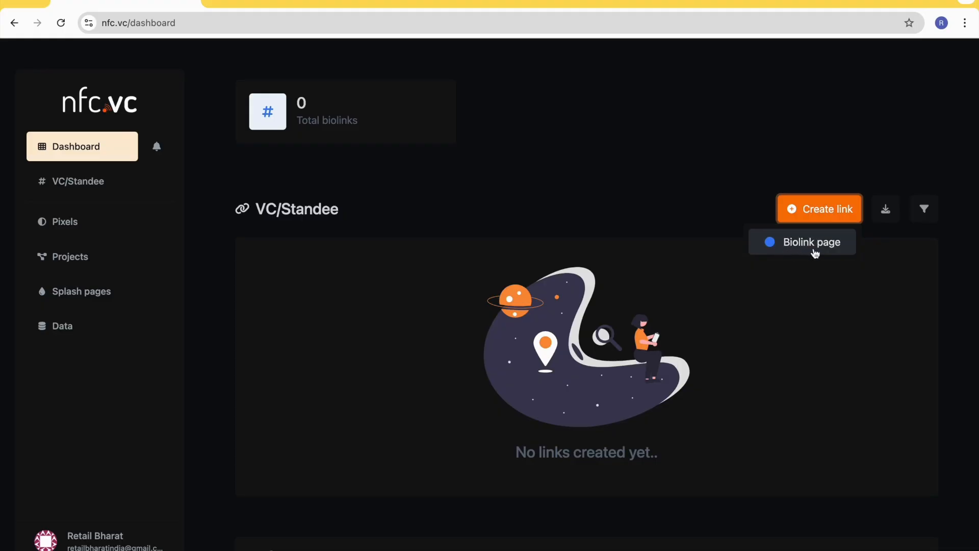
left_click(833, 250)
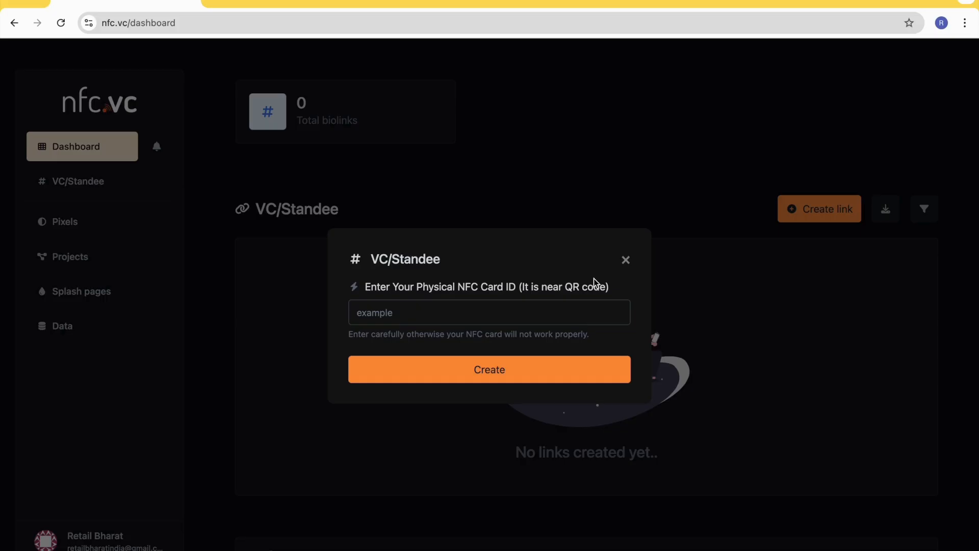
left_click(429, 320)
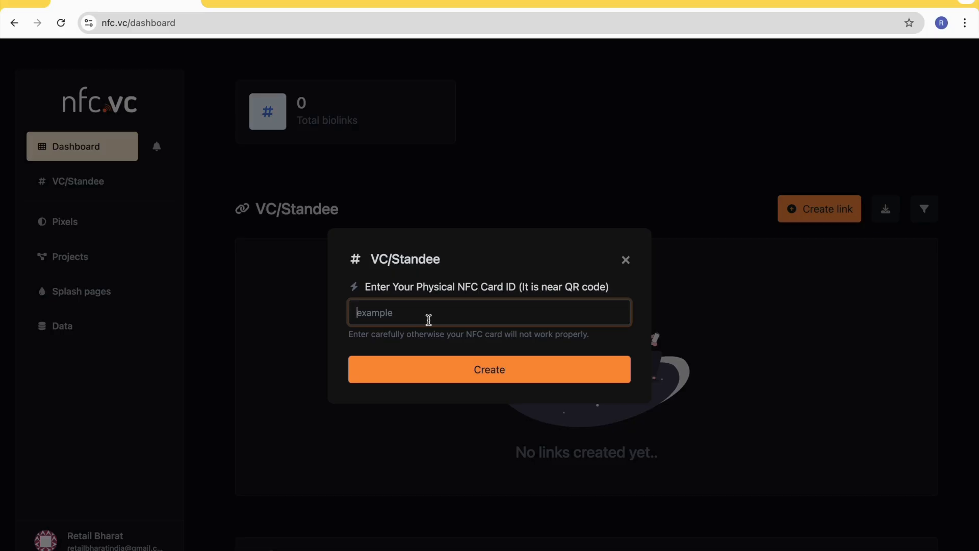
type("1256vc")
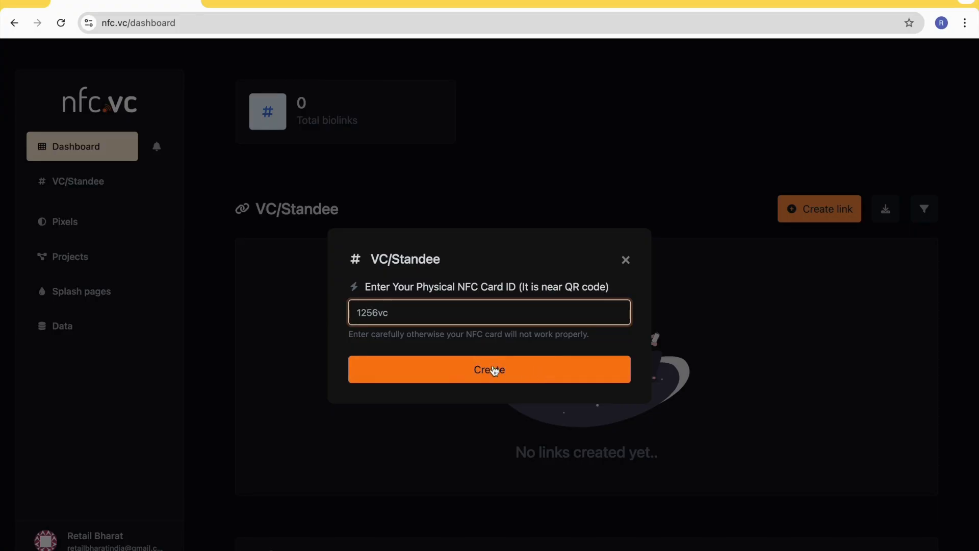
left_click(498, 376)
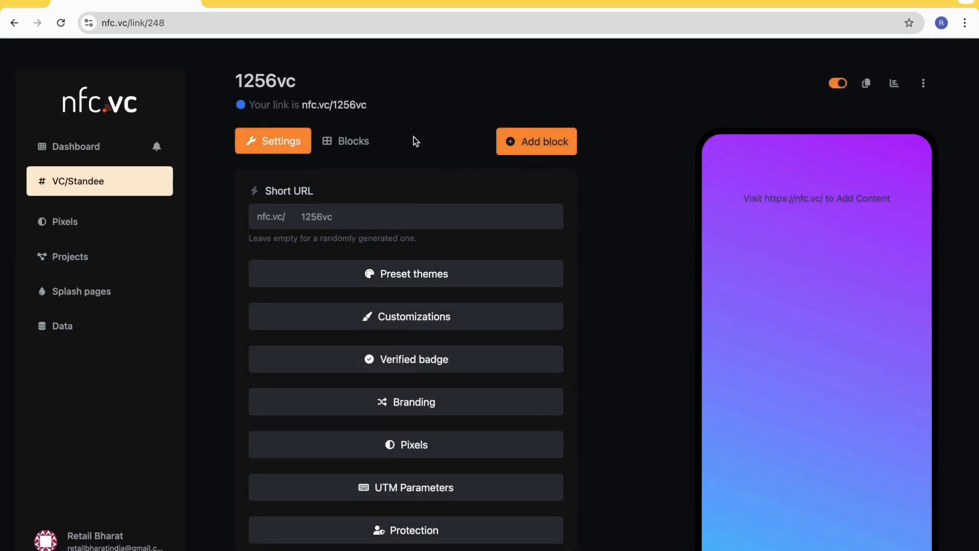
- Examine the new page's settings, its content blocks and the list of block types that can be added
left_click(275, 147)
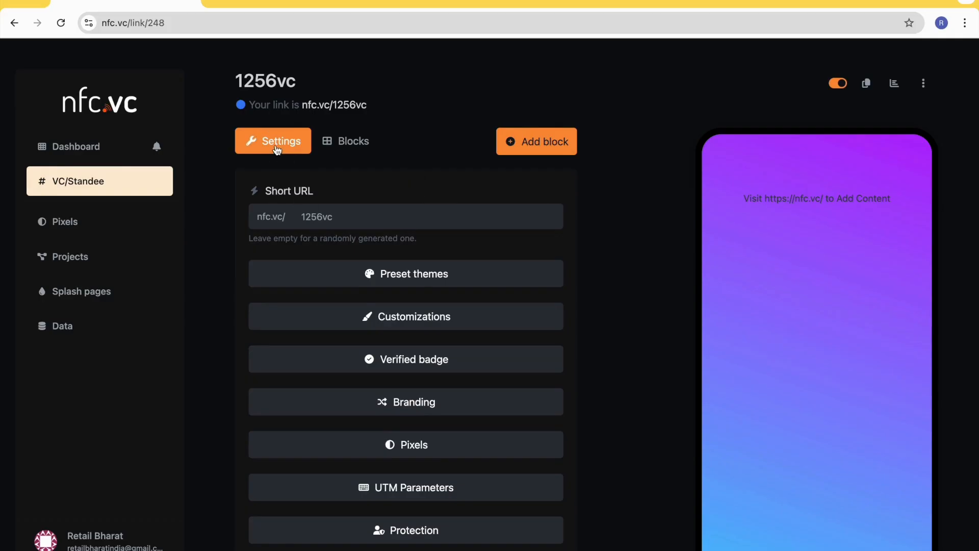
left_click(357, 146)
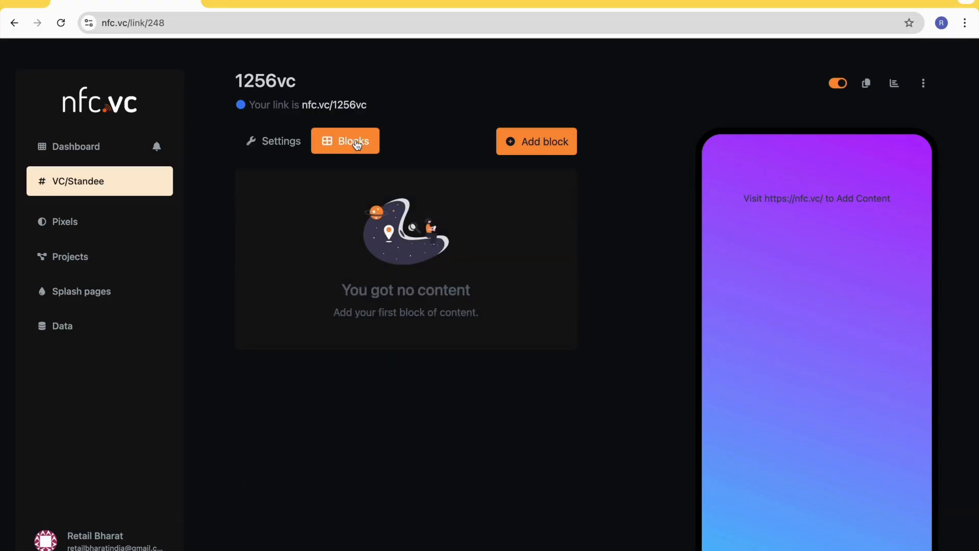
left_click(552, 147)
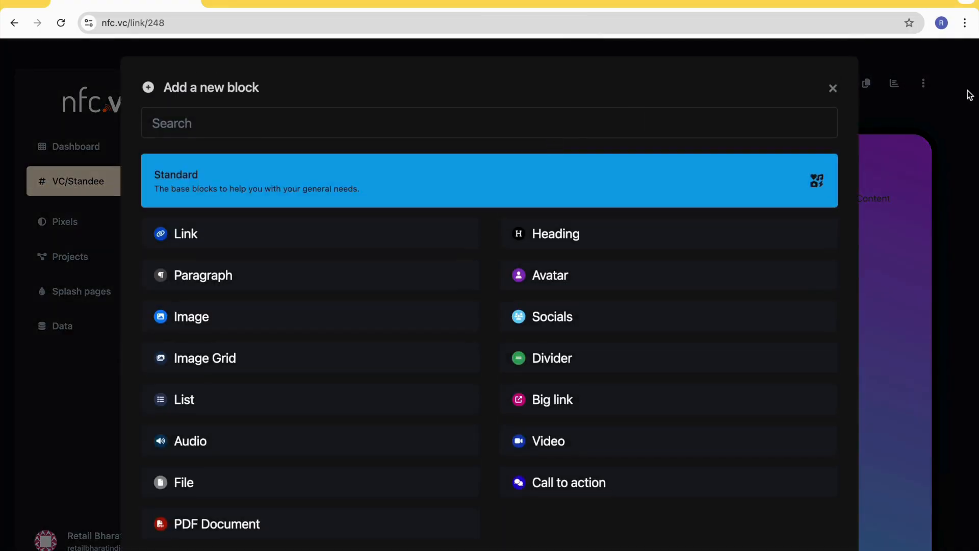
left_click(834, 89)
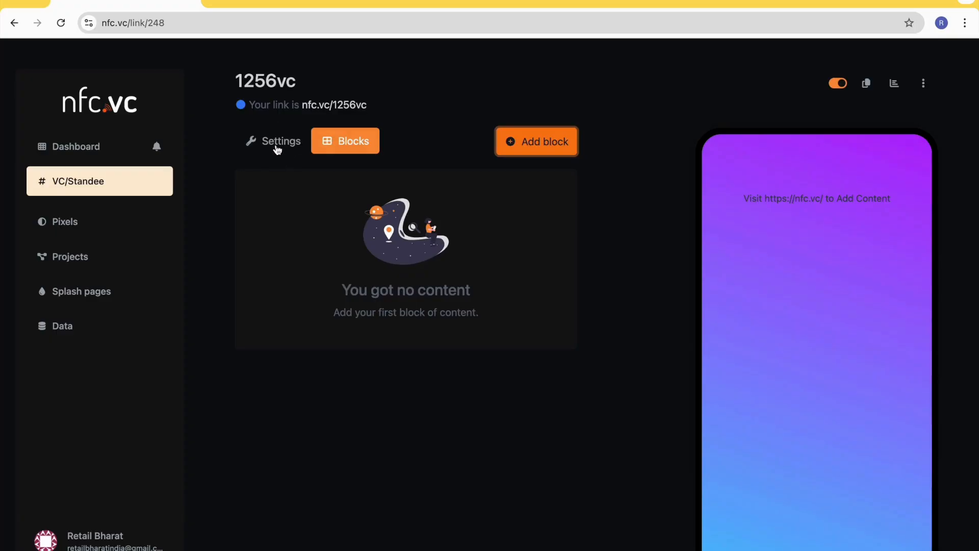
- Return to the page's settings and examine the available preset themes
left_click(277, 146)
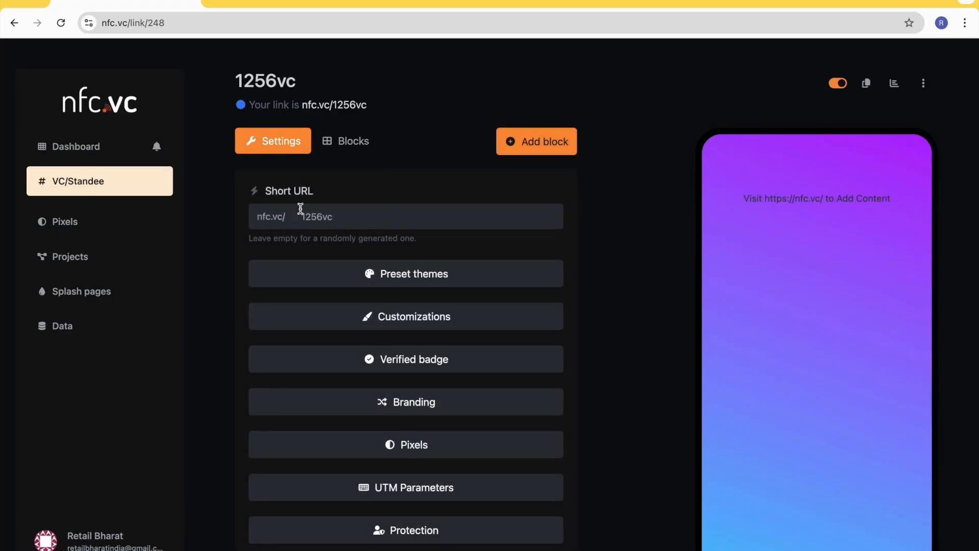
scroll(350, 248, "down", 1)
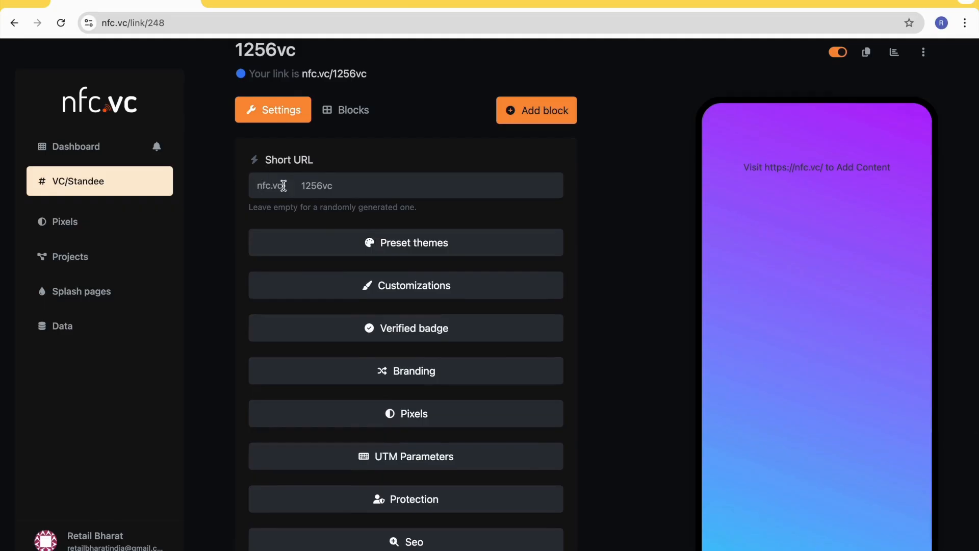
scroll(405, 193, "down", 1)
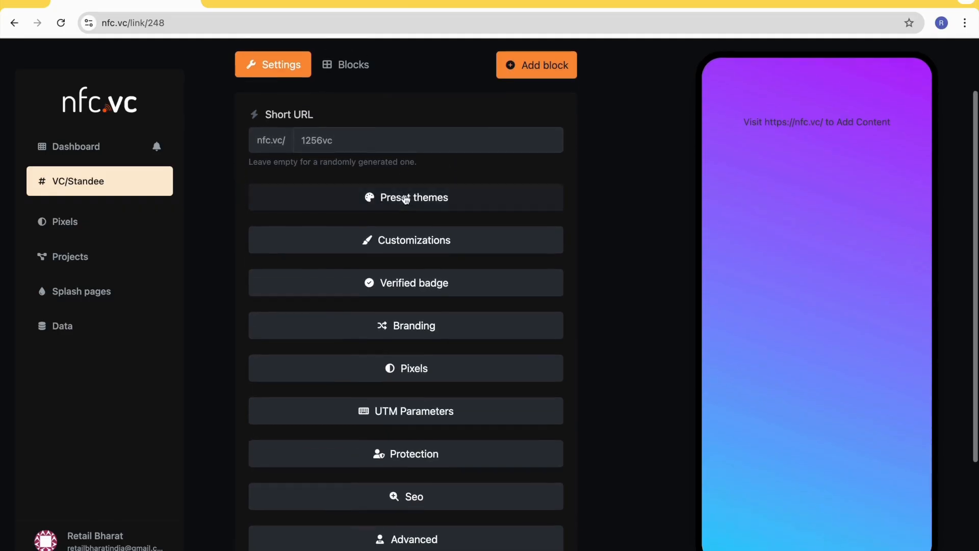
left_click(446, 198)
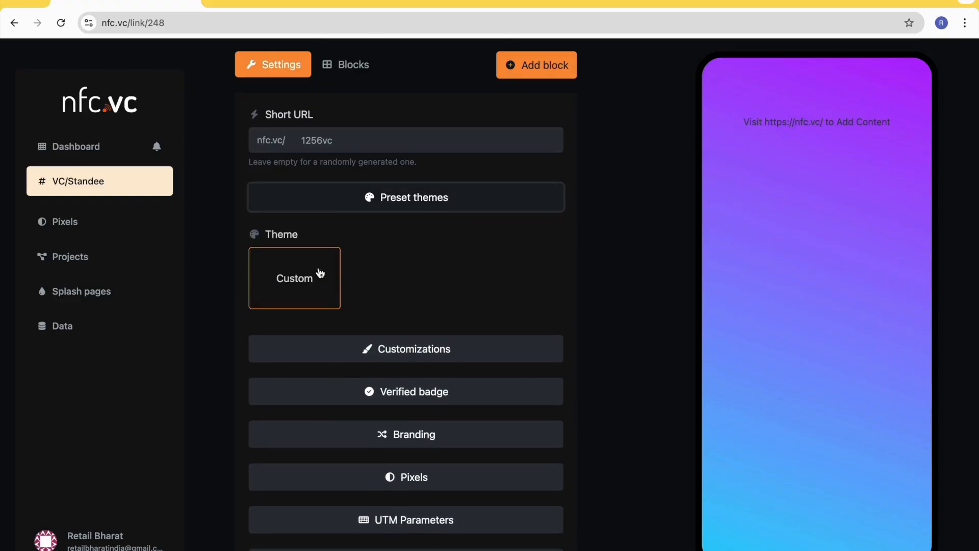
scroll(320, 273, "down", 1)
left_click(430, 183)
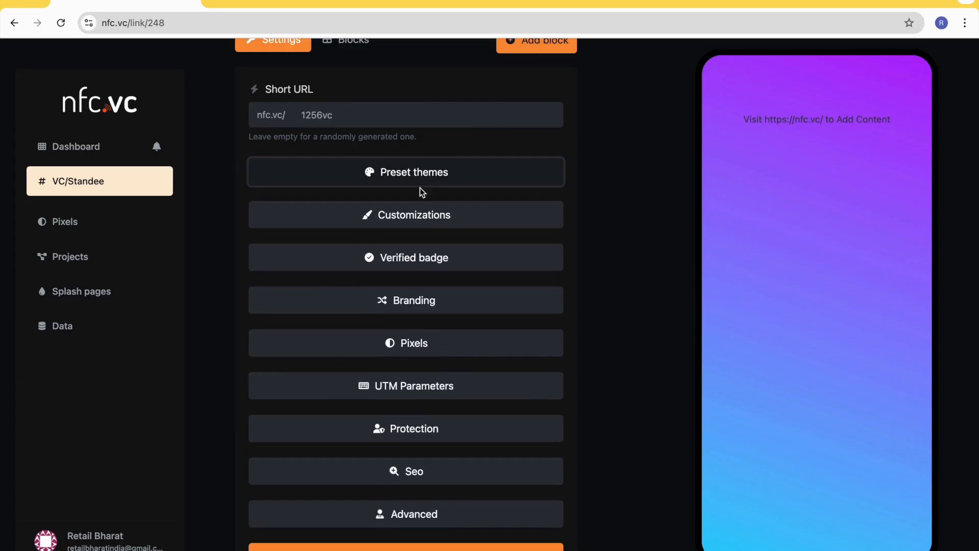
- Expand the page's customizations and examine the background options
scroll(415, 169, "down", 1)
scroll(414, 169, "down", 1)
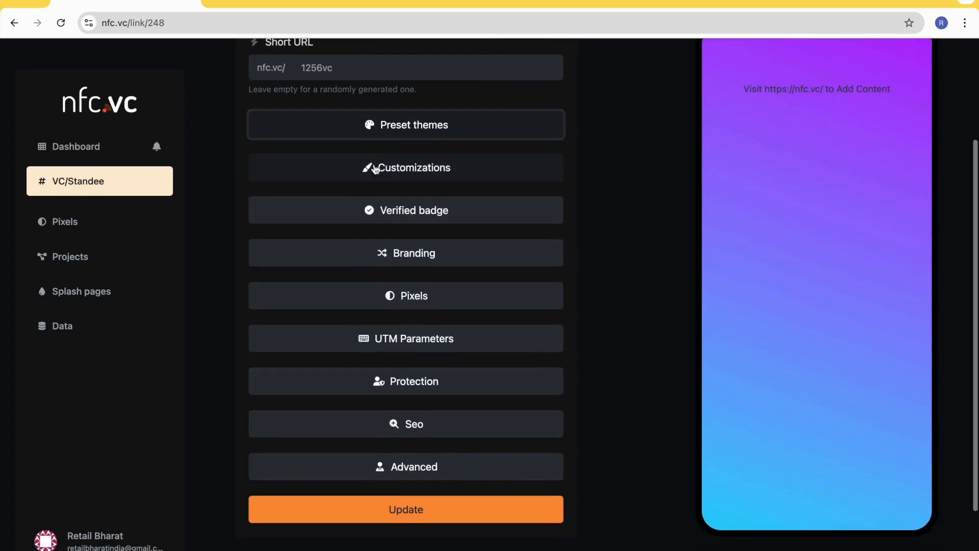
left_click(442, 172)
scroll(381, 209, "down", 2)
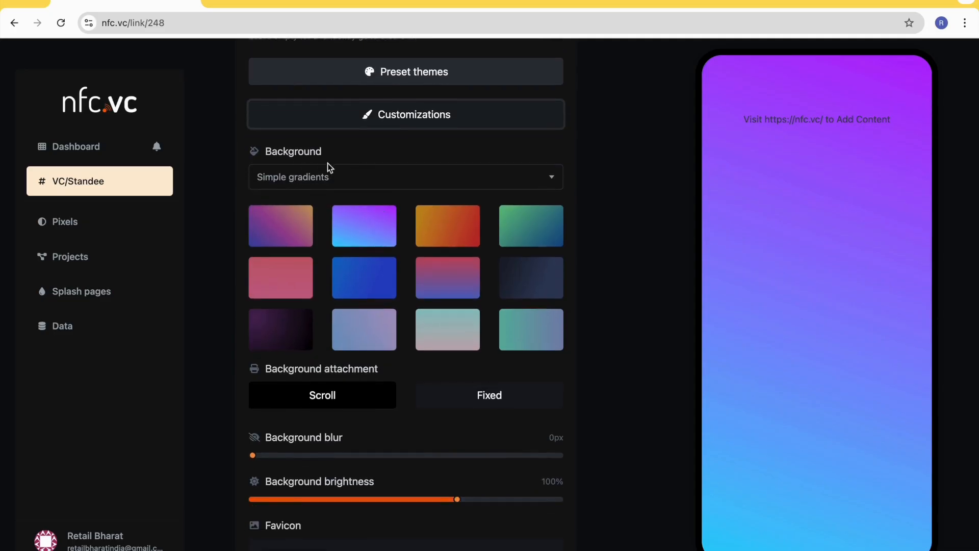
scroll(405, 214, "up", 3)
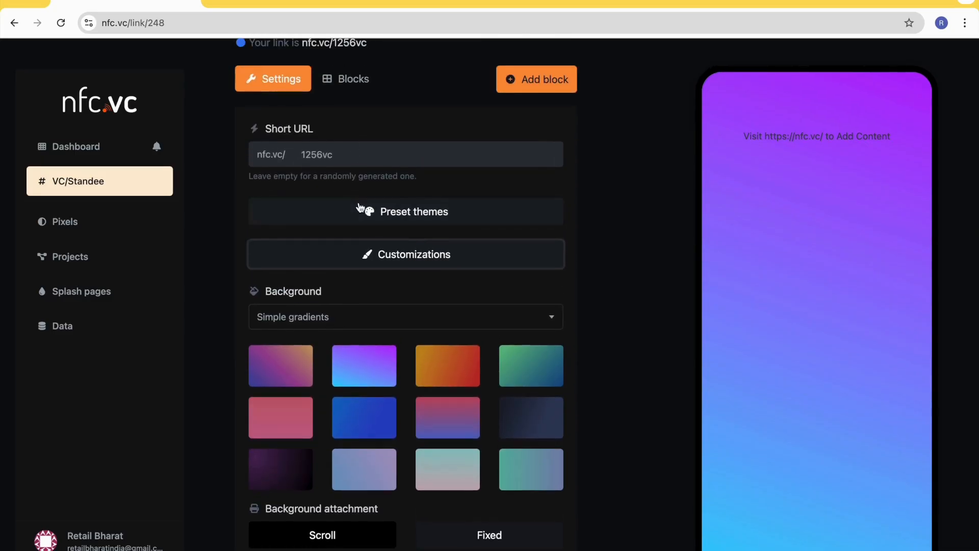
scroll(359, 208, "down", 1)
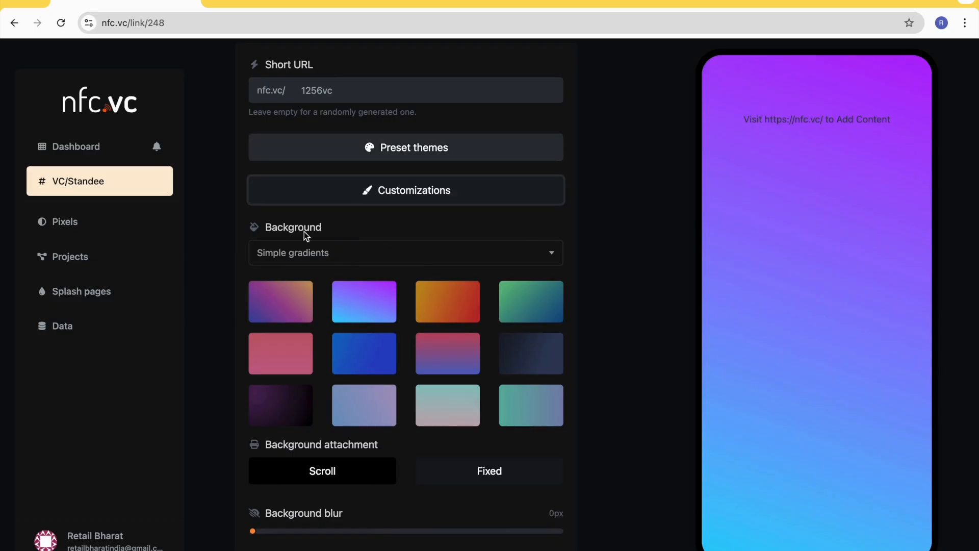
- Try the Abstract gradients and Custom gradient background types for the page
left_click(339, 255)
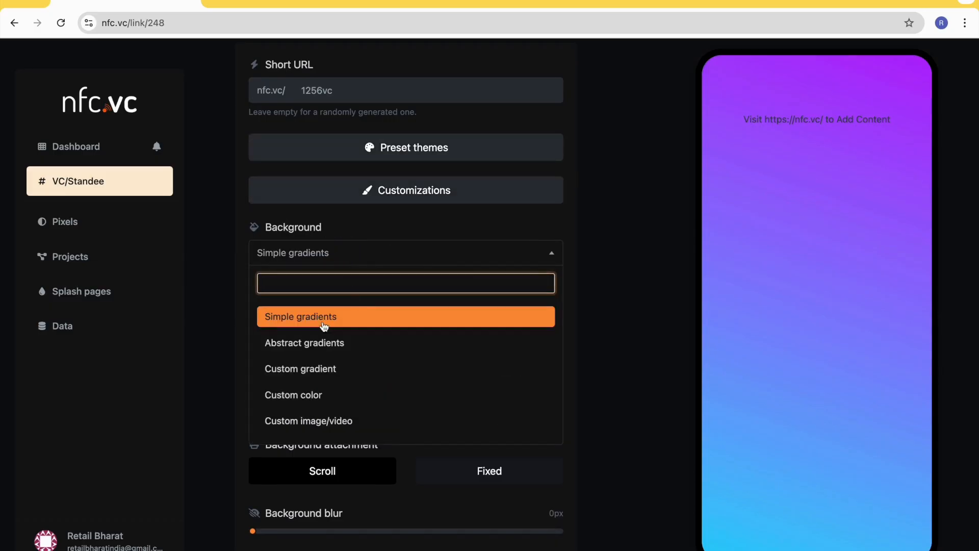
left_click(328, 347)
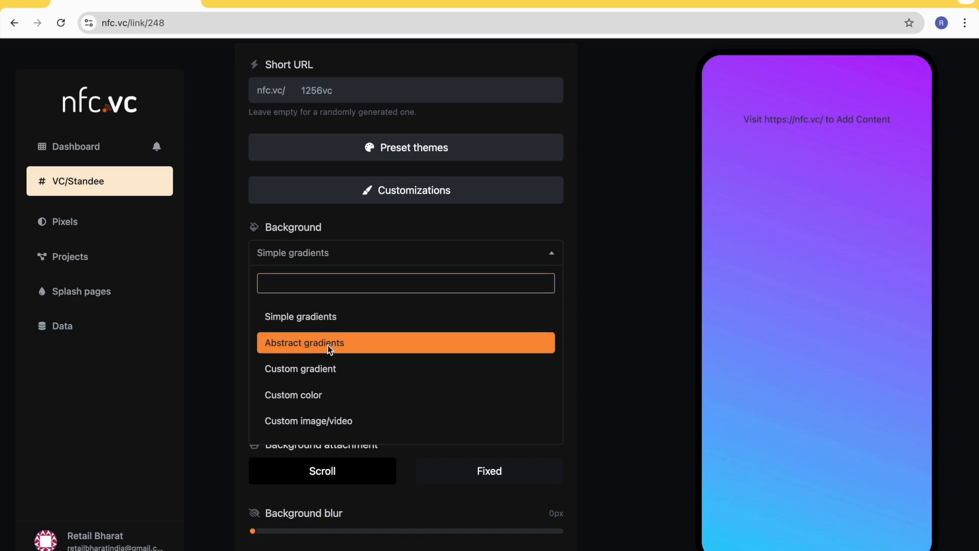
left_click(362, 349)
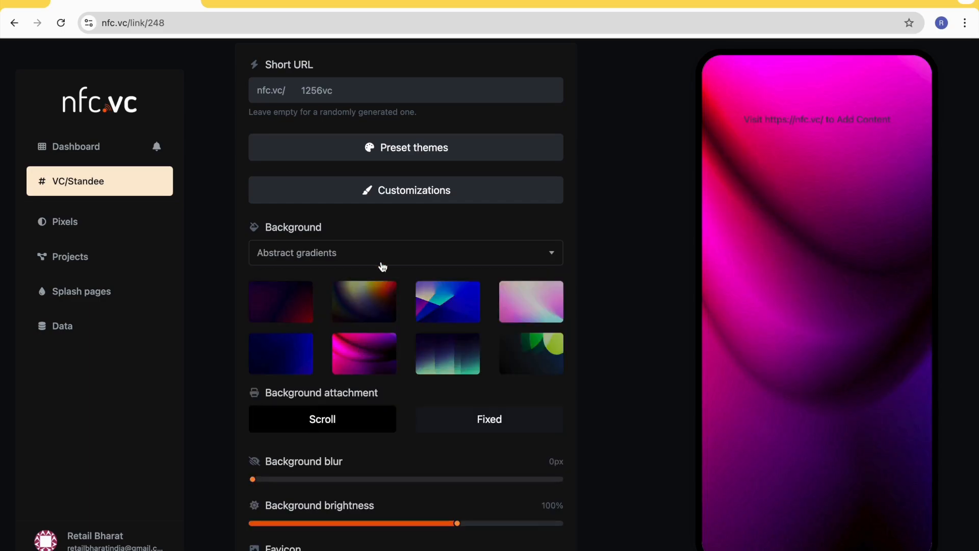
left_click(357, 257)
left_click(324, 369)
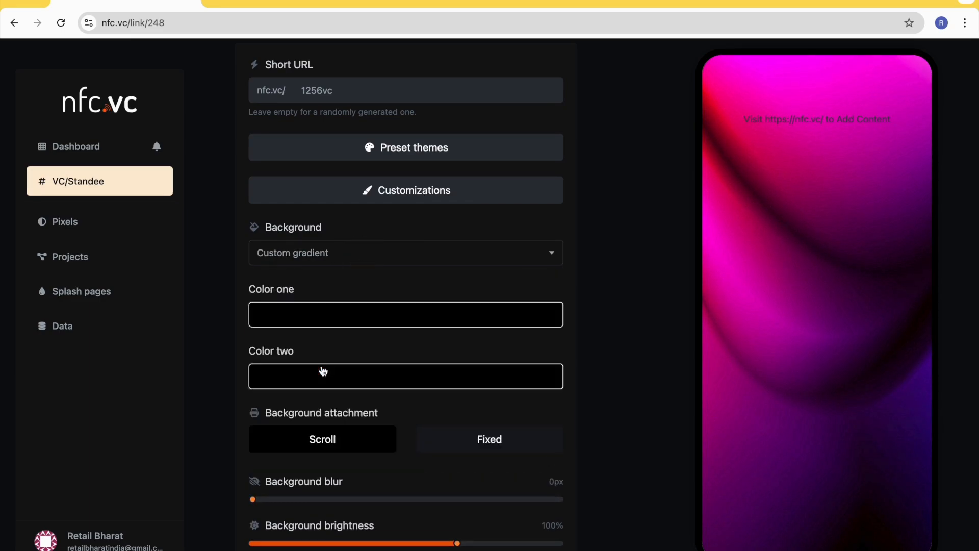
- Try the Custom color and Custom image/video background types for the page
left_click(305, 261)
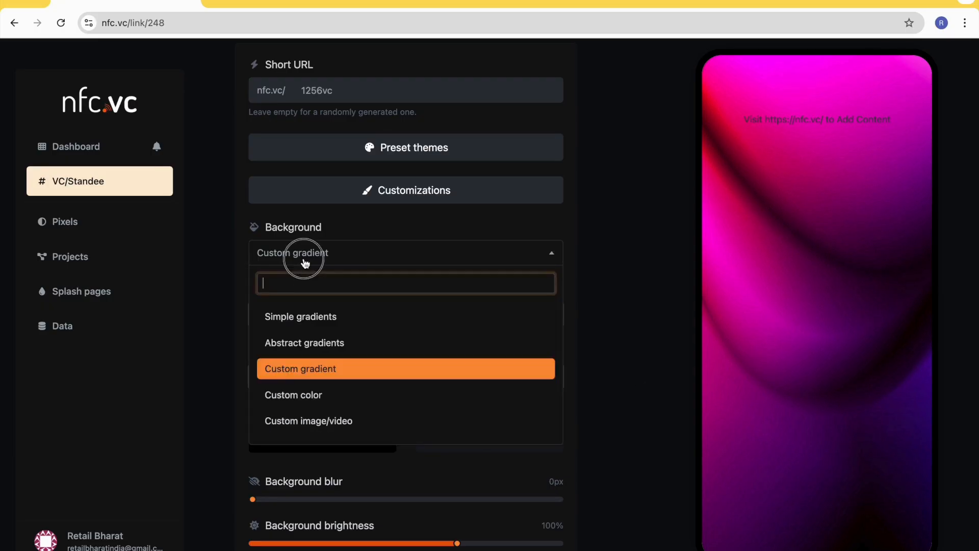
left_click(331, 396)
left_click(365, 324)
left_click(365, 325)
left_click(311, 255)
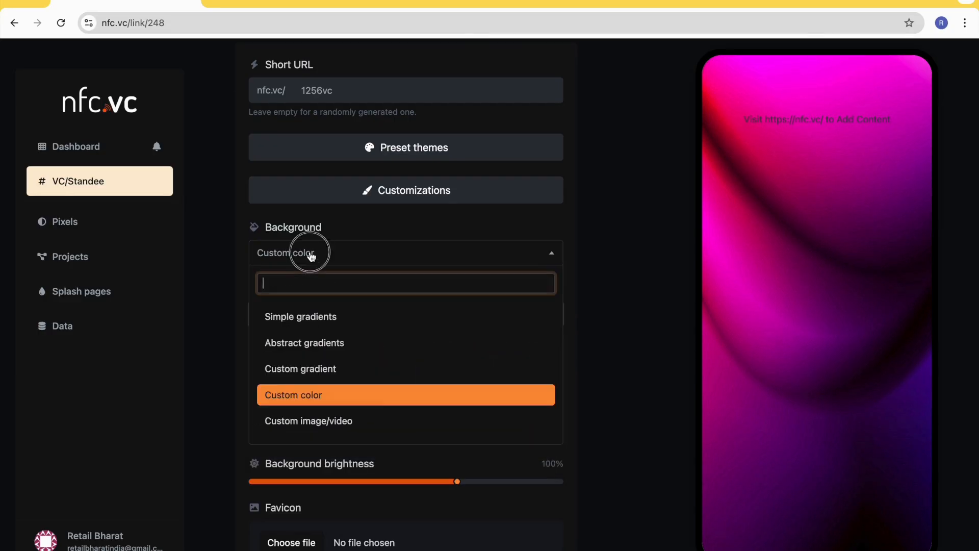
left_click(335, 424)
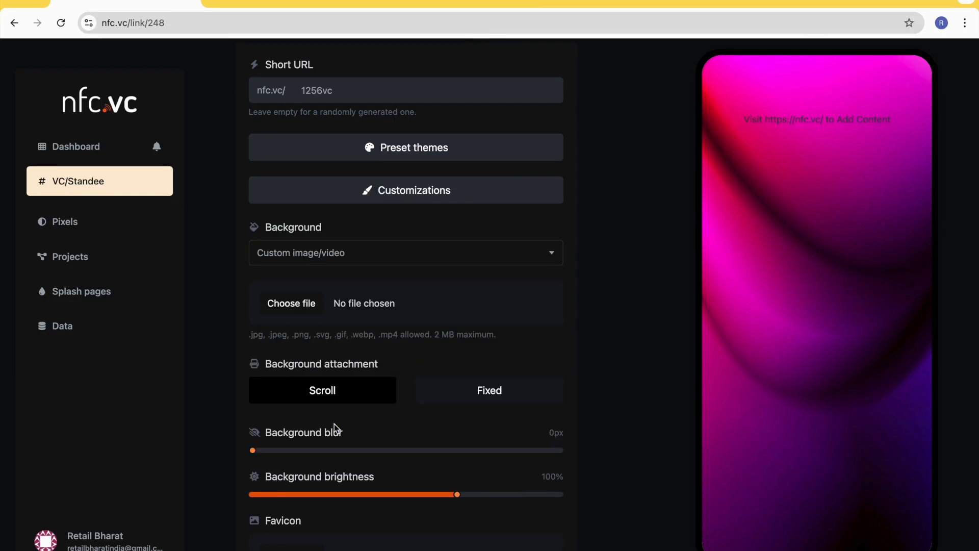
- Set the background type to Simple gradients, preview the first-row swatches and choose the green-to-blue gradient
left_click(342, 263)
left_click(332, 313)
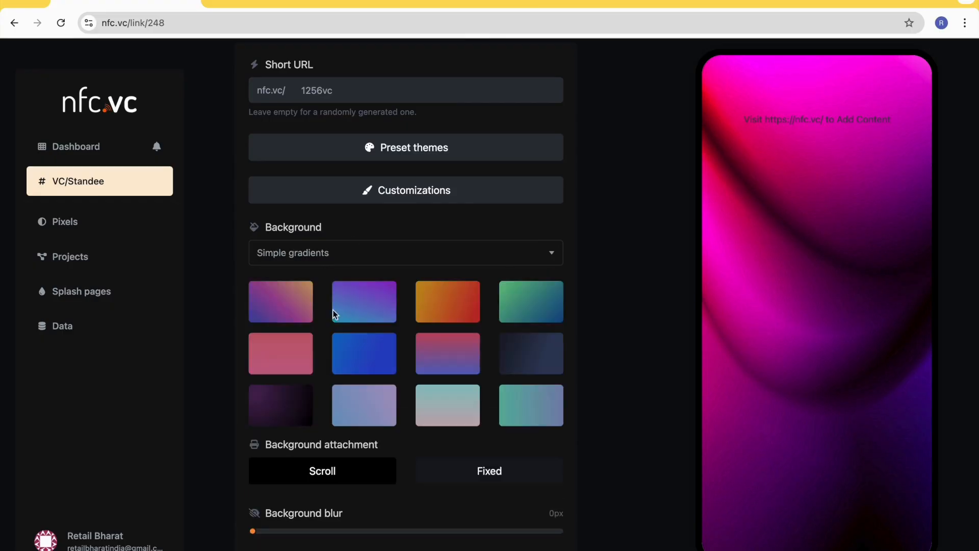
left_click(298, 314)
left_click(375, 311)
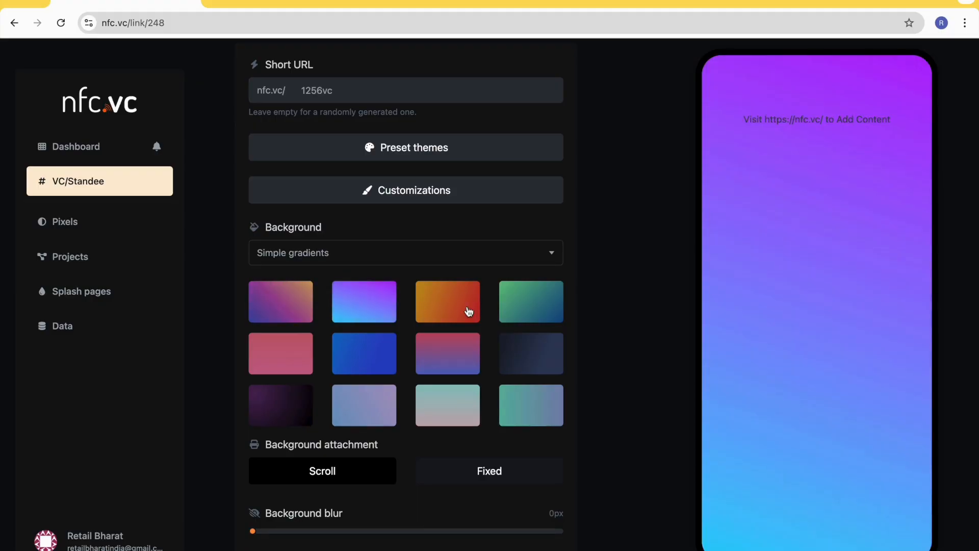
left_click(462, 307)
left_click(535, 308)
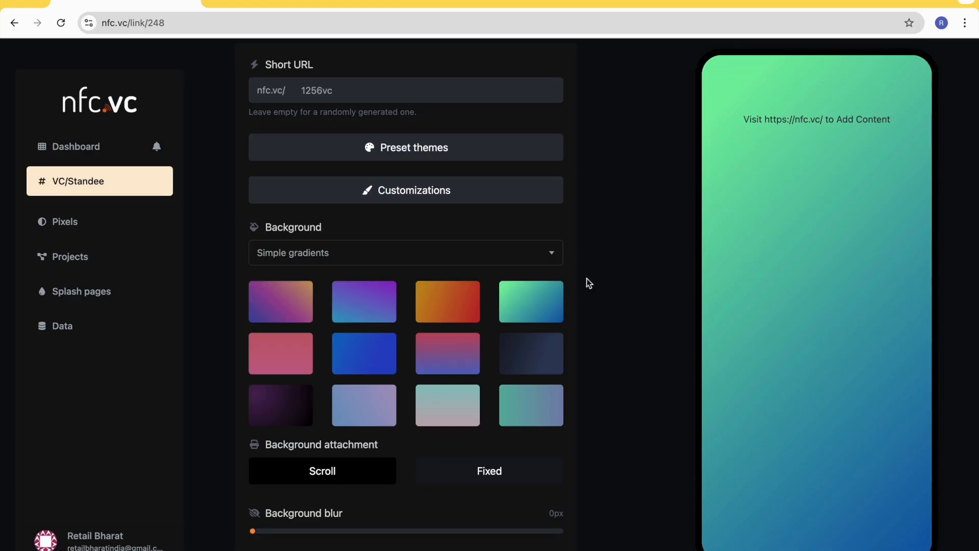
- Preview the second-row simple gradient swatches and select the dark navy one as the page background
left_click(362, 347)
left_click(430, 356)
left_click(525, 357)
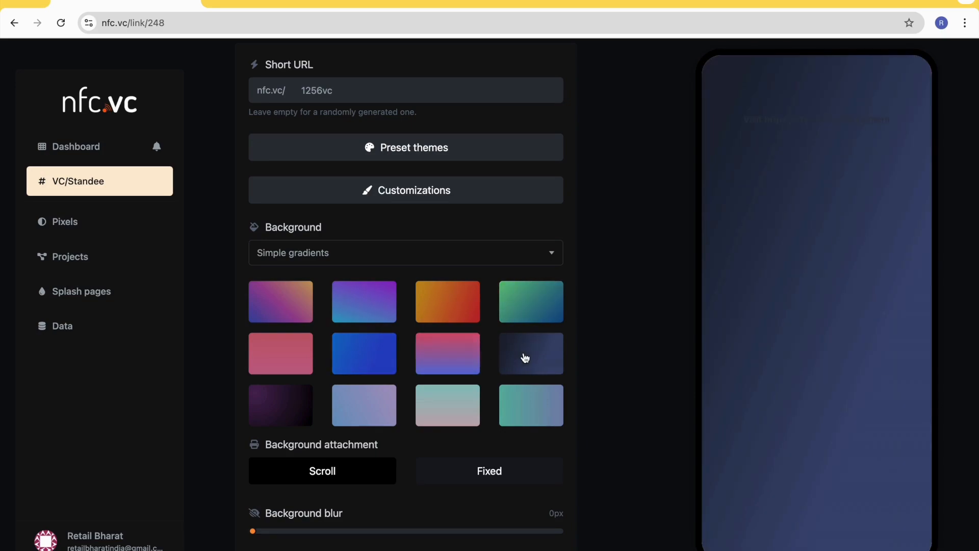
- Set the background type to Abstract gradients, preview several swatches and pick the dark purple-to-green striped one
left_click(310, 257)
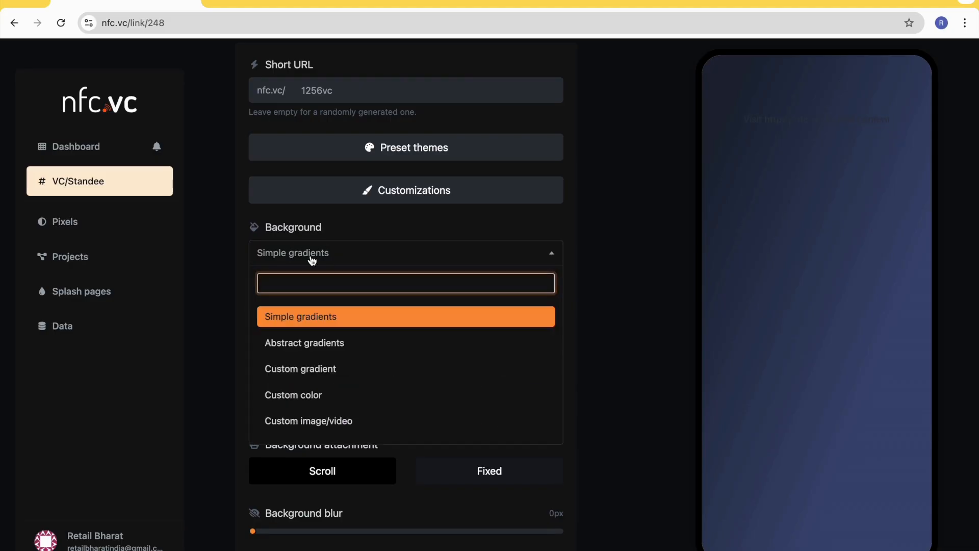
left_click(339, 346)
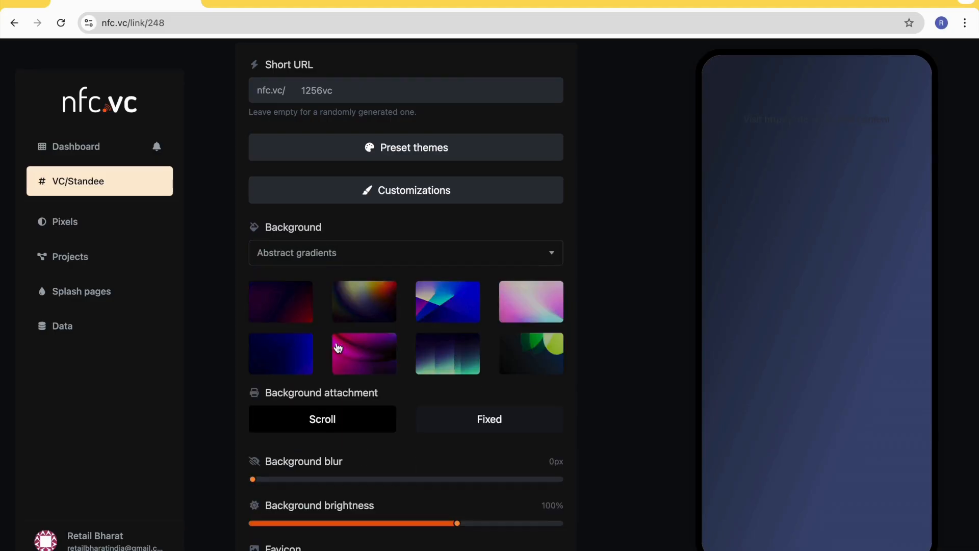
left_click(375, 297)
left_click(425, 308)
left_click(513, 313)
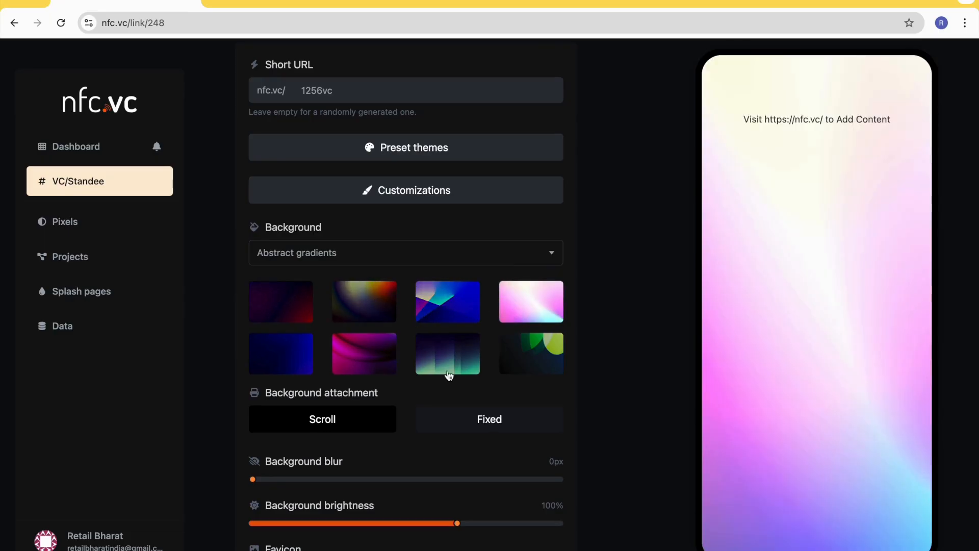
left_click(437, 364)
- Set the background type to Custom gradient and make color one red, #D91010
left_click(356, 258)
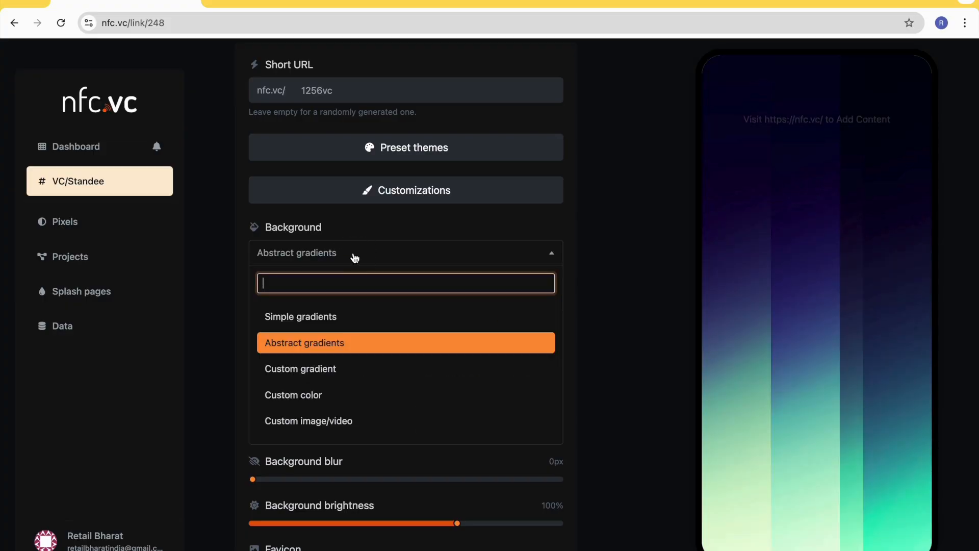
left_click(328, 252)
left_click(316, 261)
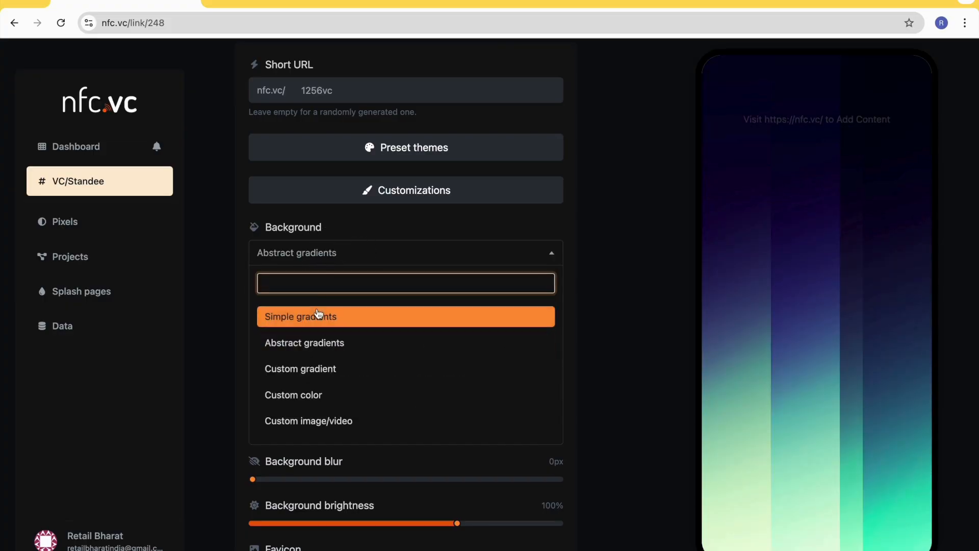
left_click(320, 370)
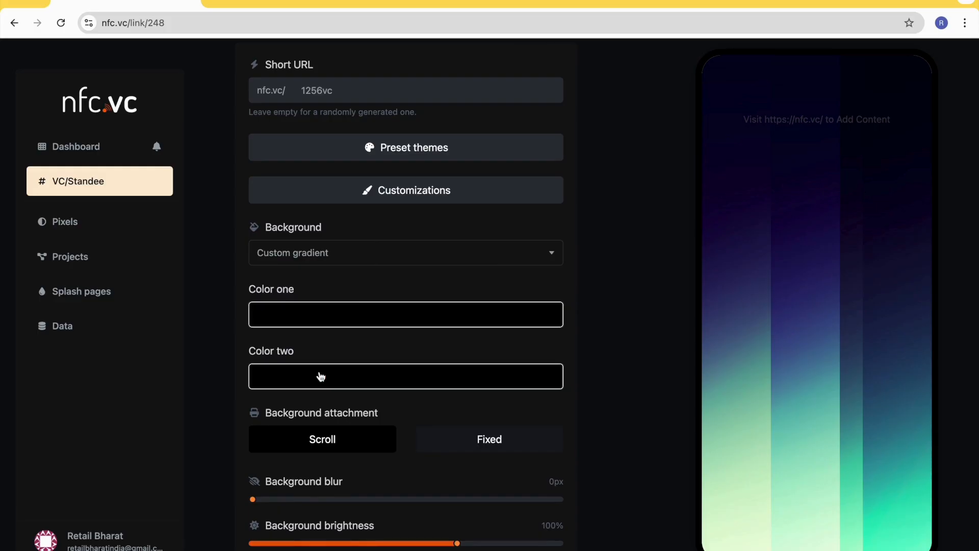
left_click(356, 315)
left_click(412, 357)
left_click(505, 357)
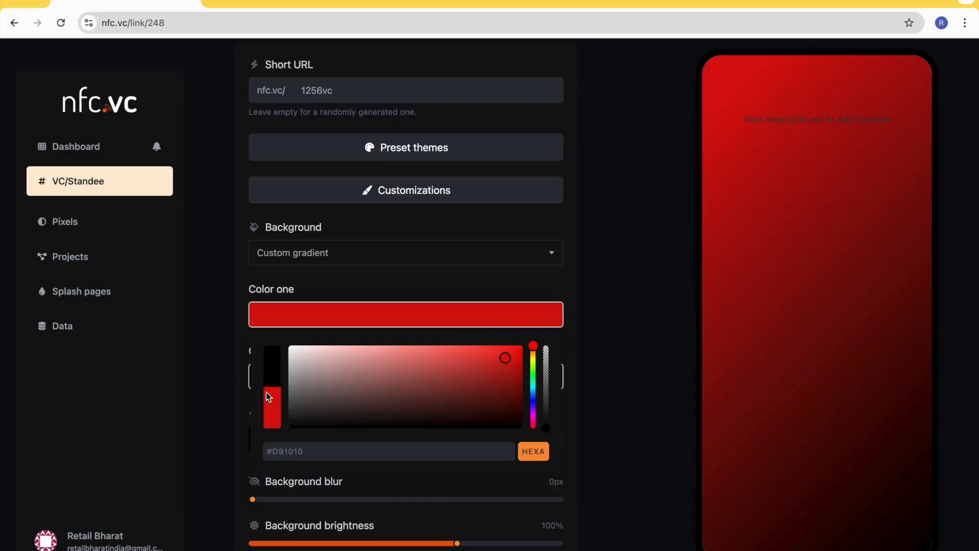
left_click(515, 308)
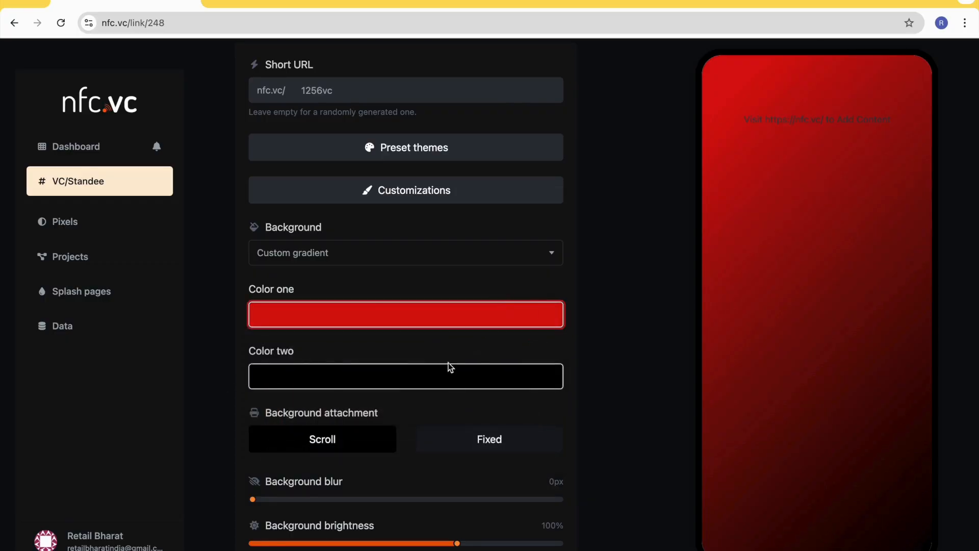
- Set color two of the custom gradient to bright green
left_click(334, 378)
left_click_drag(387, 453, 288, 483)
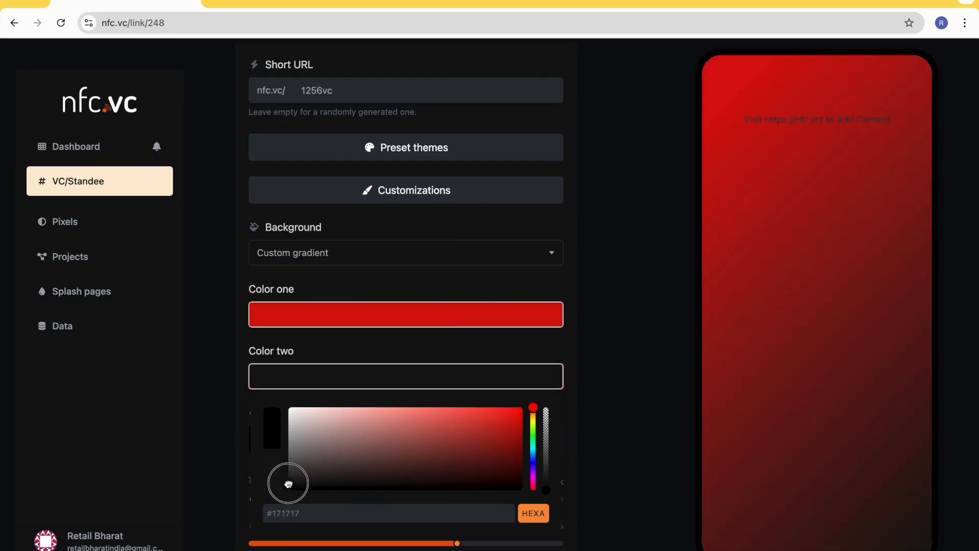
left_click(533, 431)
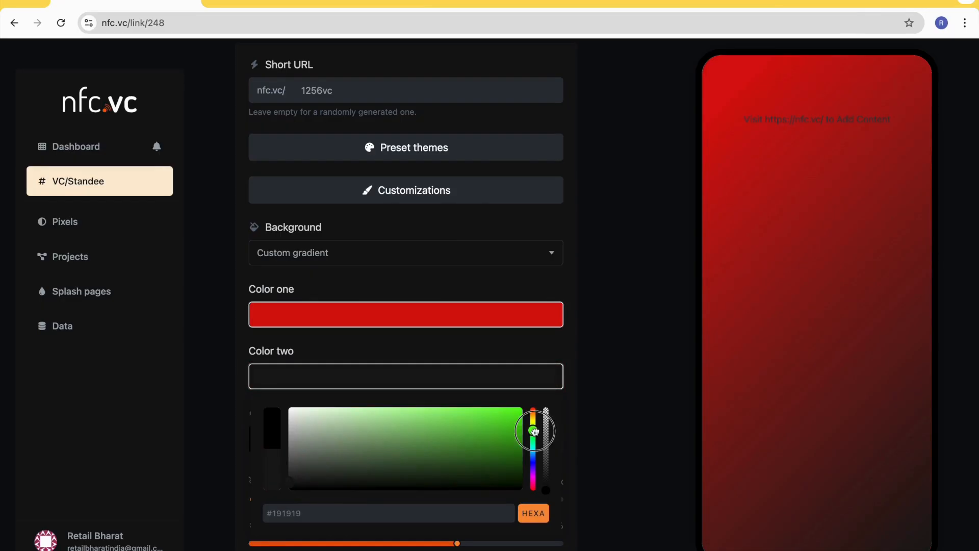
left_click_drag(517, 431, 524, 409)
left_click(487, 341)
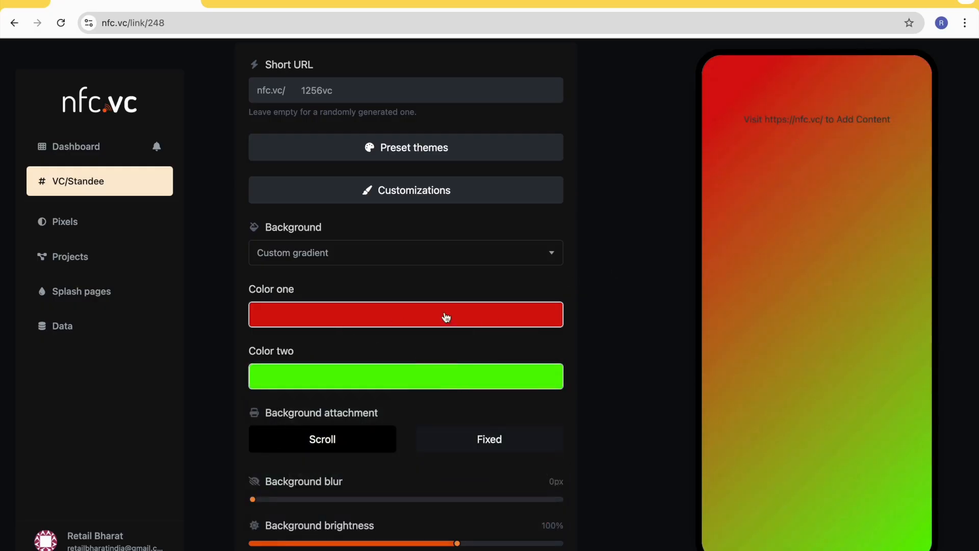
- Set the background blur to 3px and the background brightness to 51%
scroll(391, 350, "down", 1)
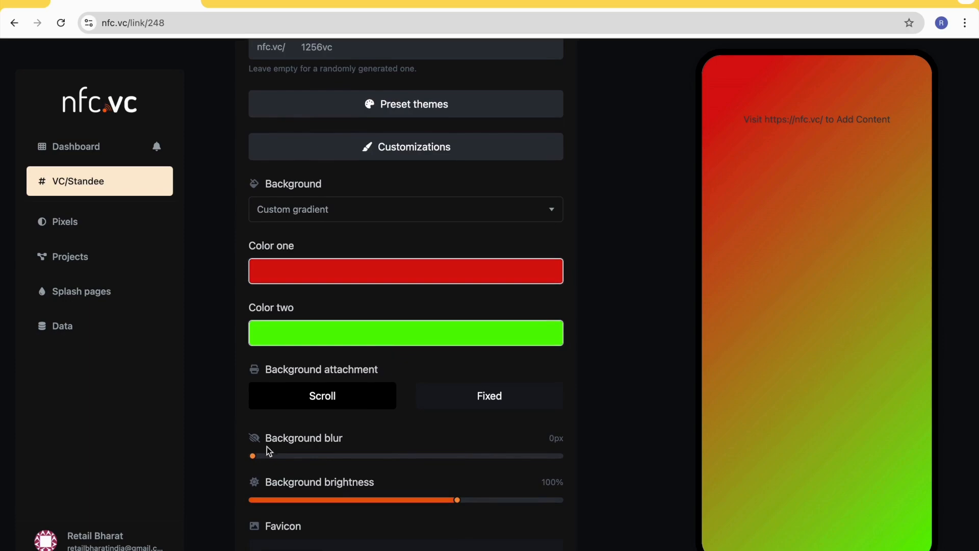
left_click_drag(258, 457, 284, 456)
left_click_drag(453, 498, 357, 500)
scroll(389, 295, "up", 1)
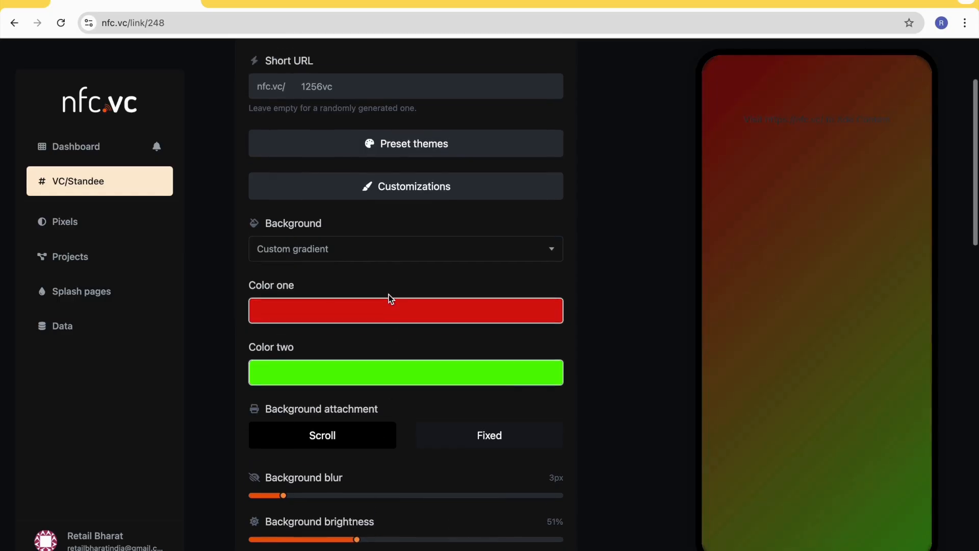
- Set the background type to Custom image/video and upload 2.png from the TheCircle folder on the Desktop
left_click(380, 251)
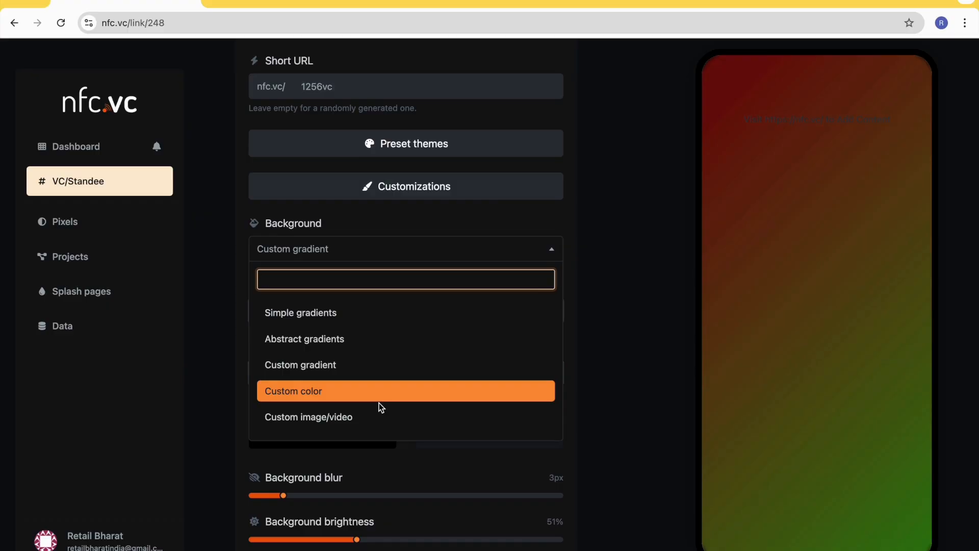
left_click(338, 418)
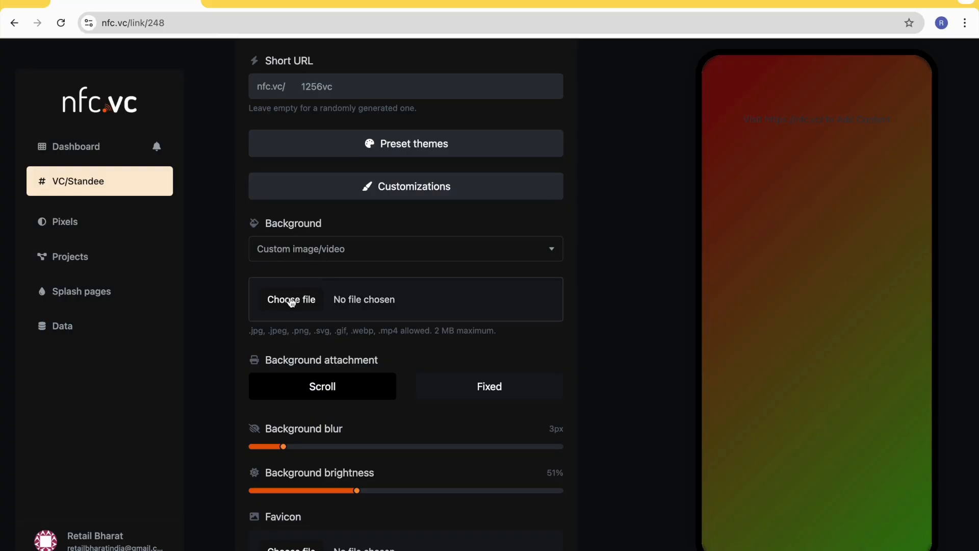
left_click(292, 300)
left_click(161, 156)
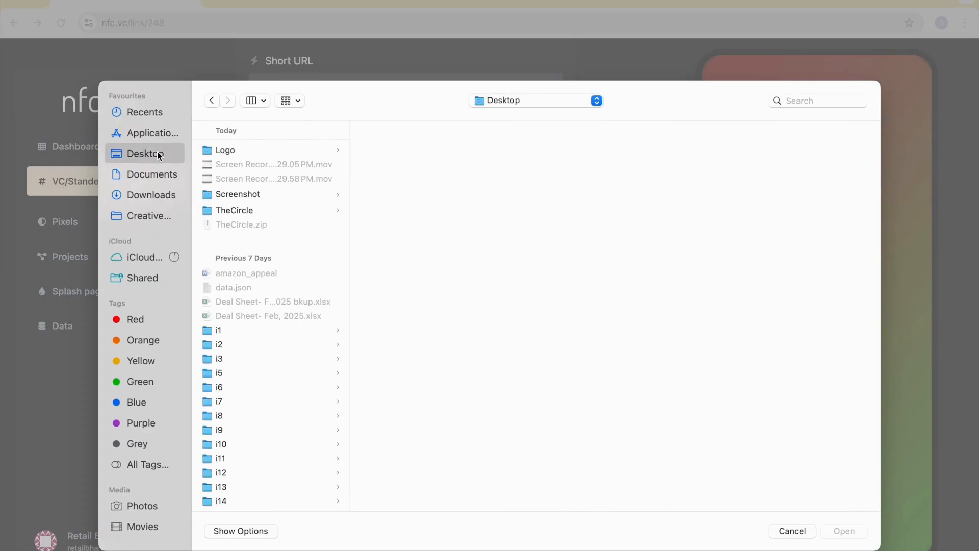
left_click(263, 209)
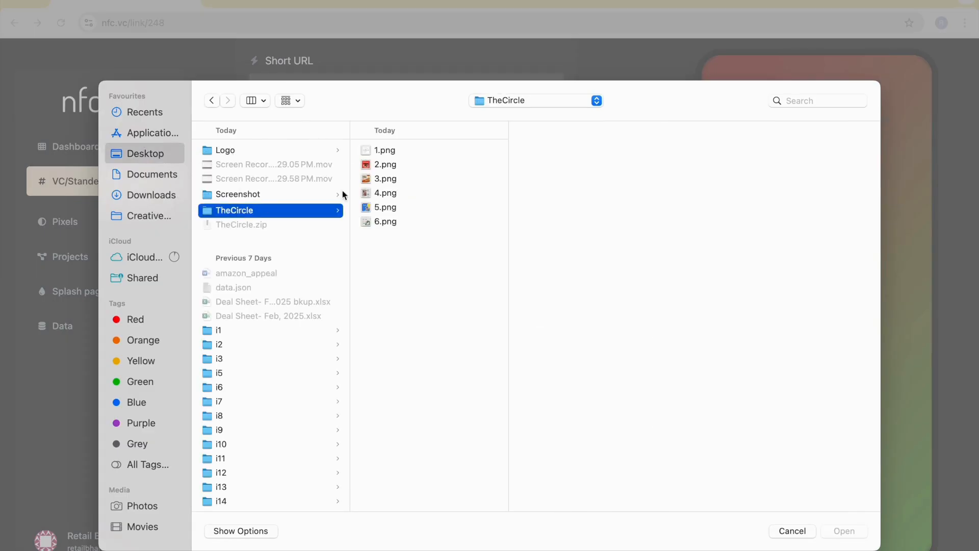
left_click(390, 166)
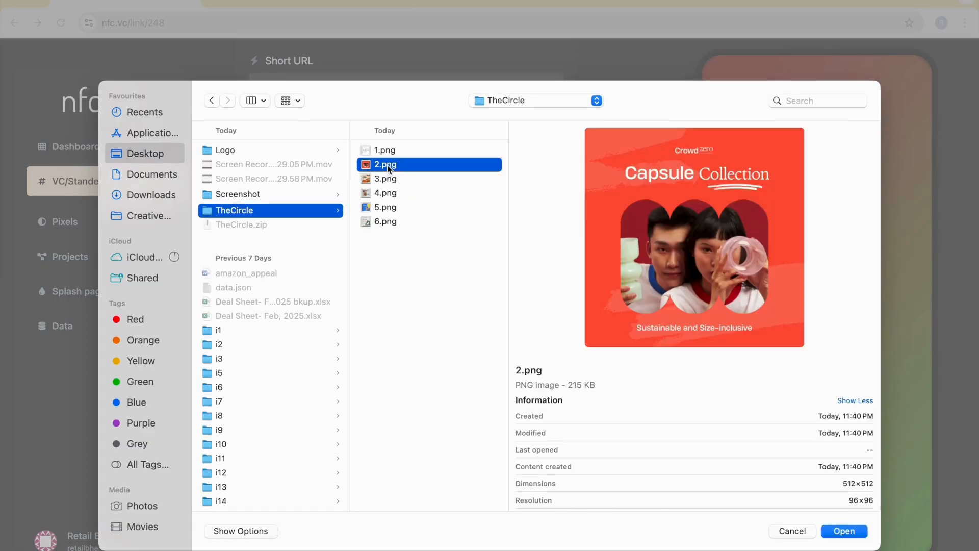
double_click(387, 164)
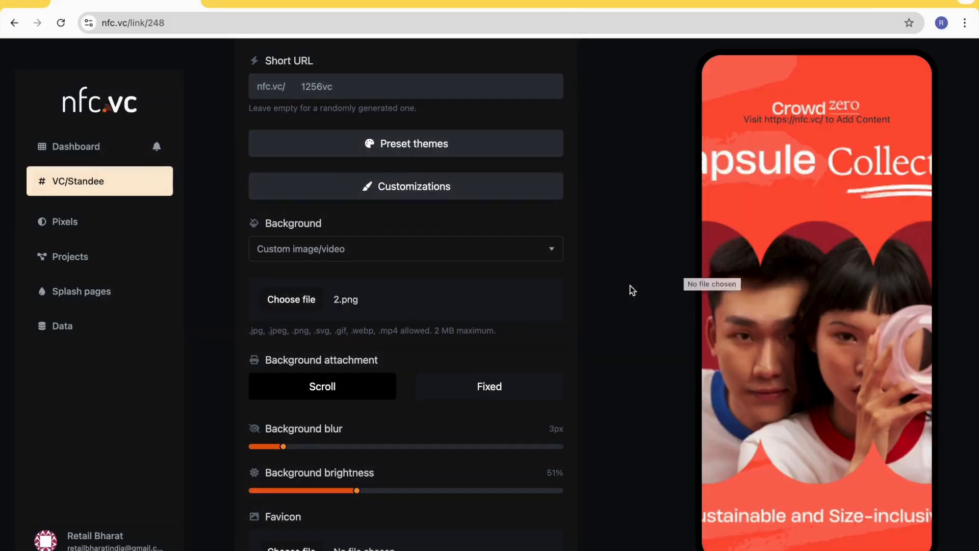
- Switch the background type to Simple gradients and choose the dark navy gradient
scroll(457, 389, "down", 2)
scroll(458, 391, "up", 2)
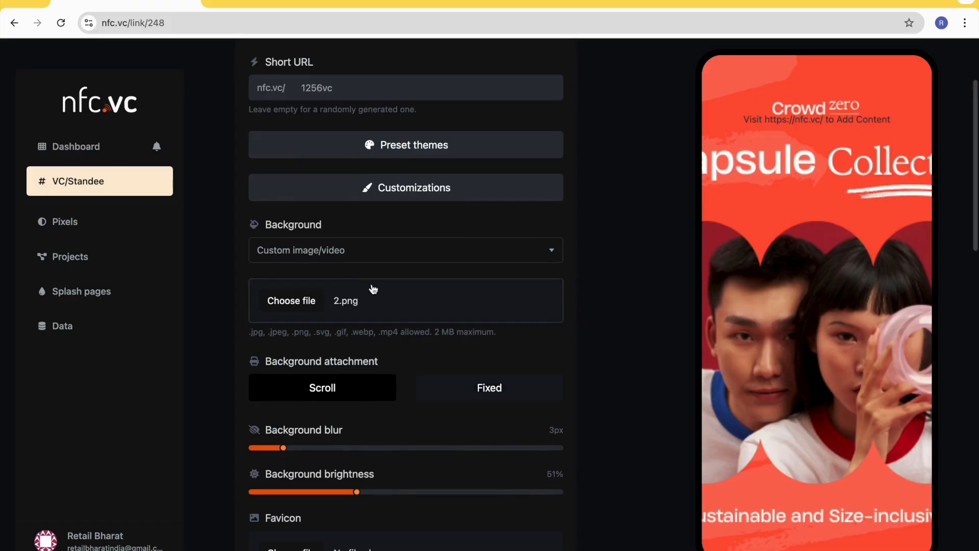
left_click(348, 255)
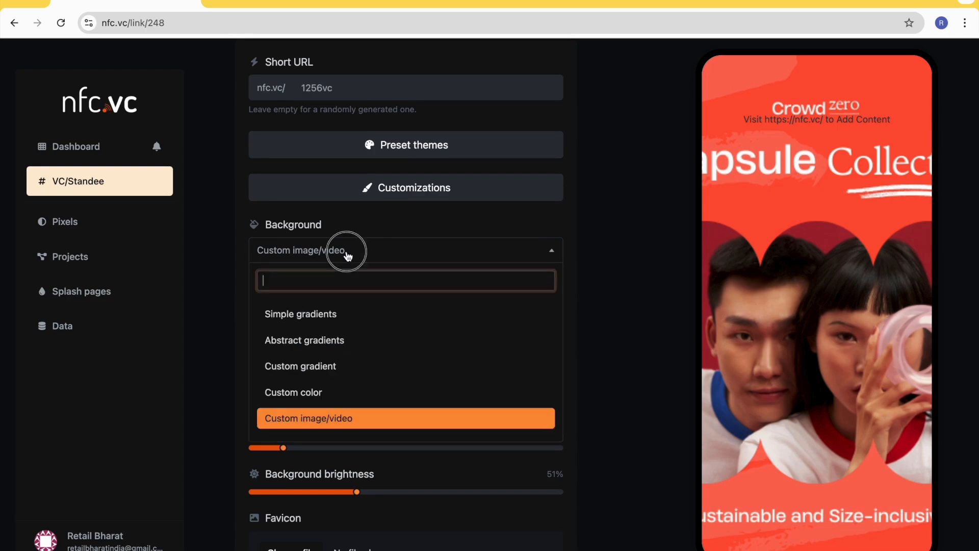
left_click(334, 320)
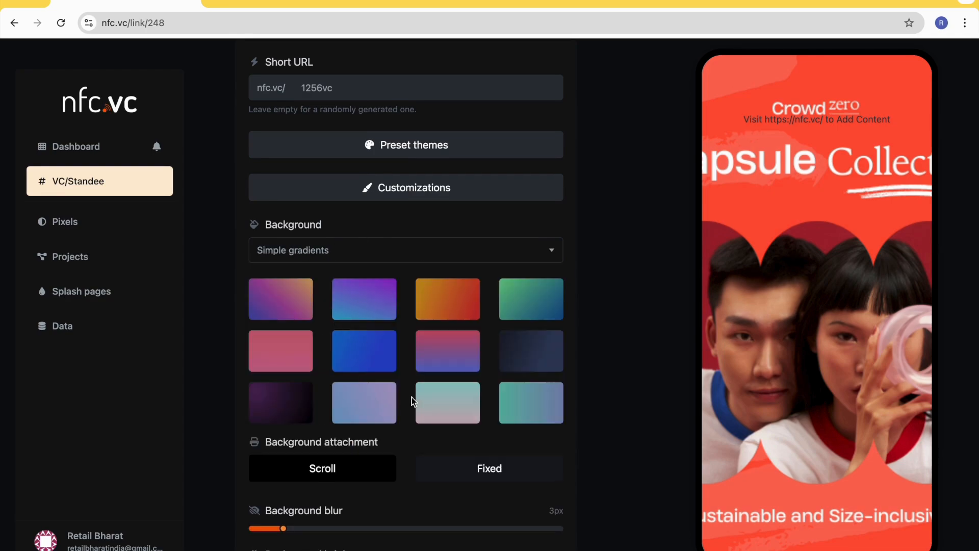
left_click(537, 364)
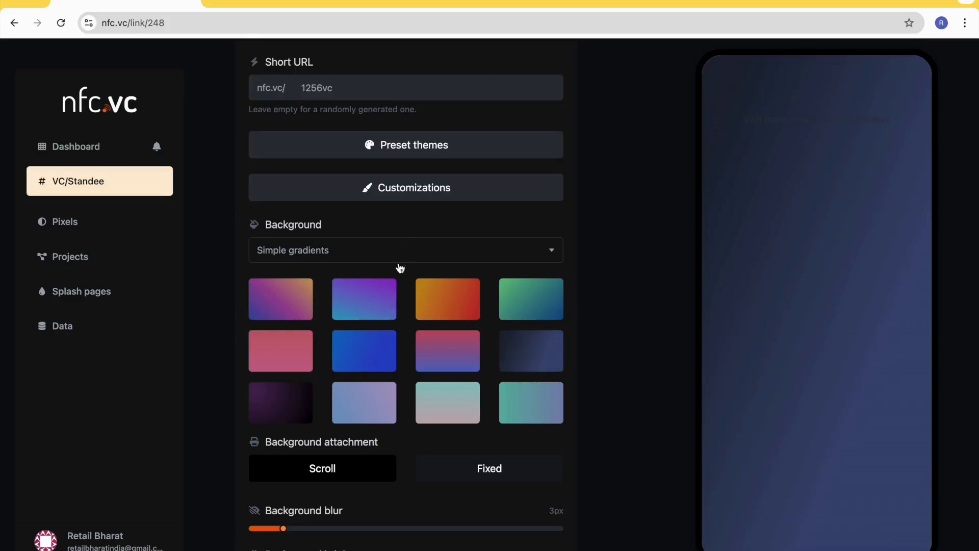
- Upload 1.png from the TheCircle folder as the page's favicon
scroll(399, 394, "down", 4)
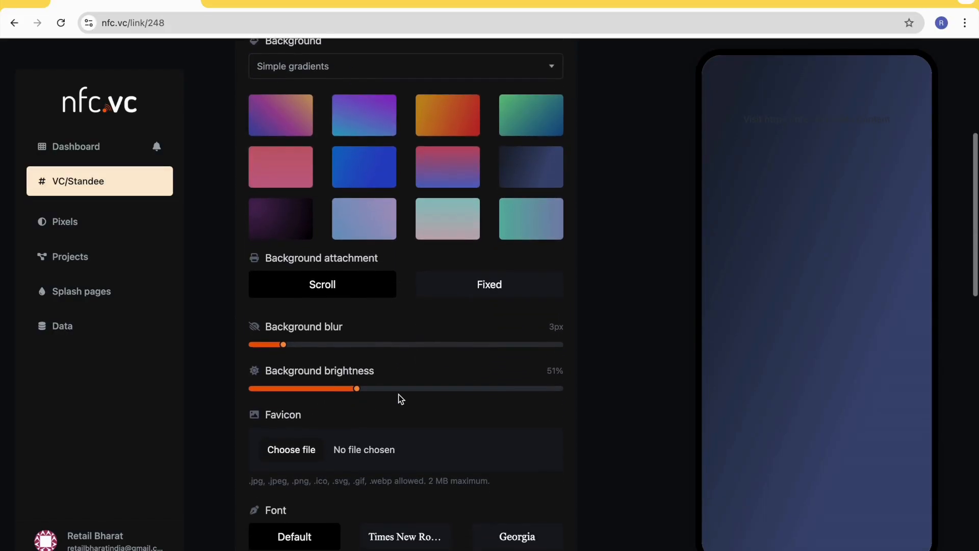
scroll(399, 394, "down", 1)
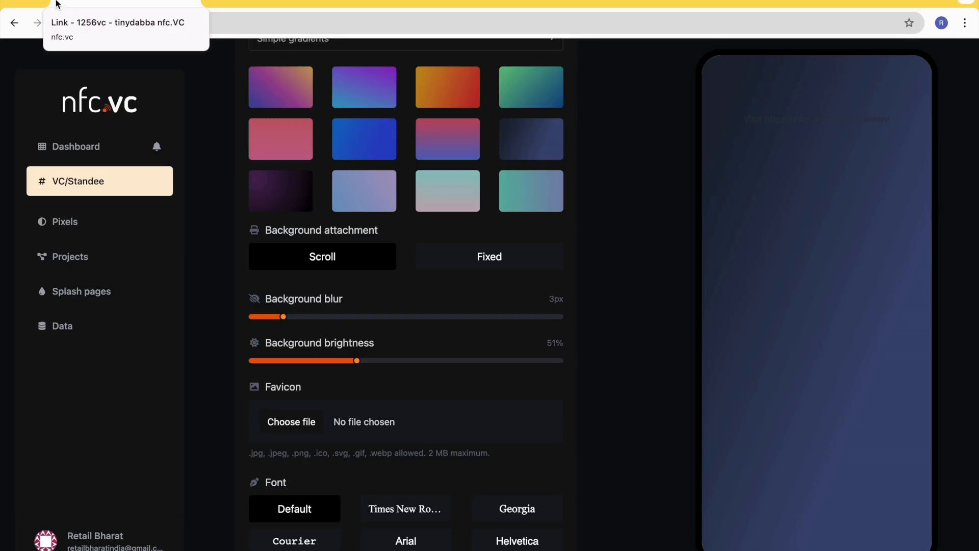
scroll(302, 323, "down", 1)
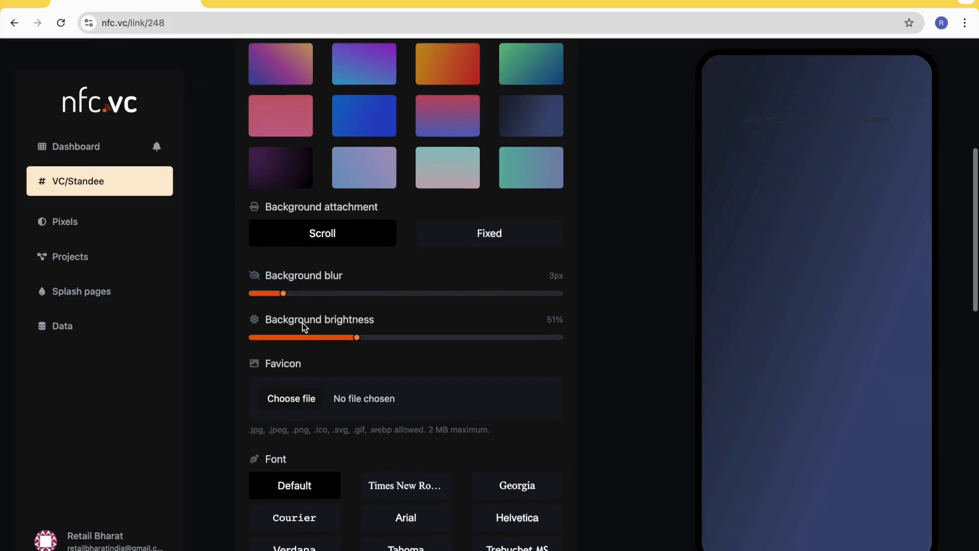
left_click(290, 401)
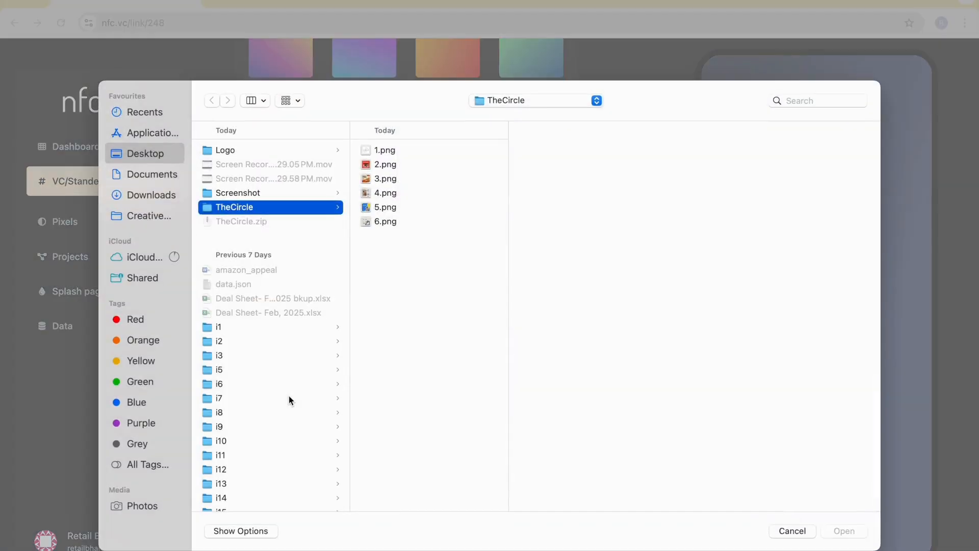
left_click(383, 151)
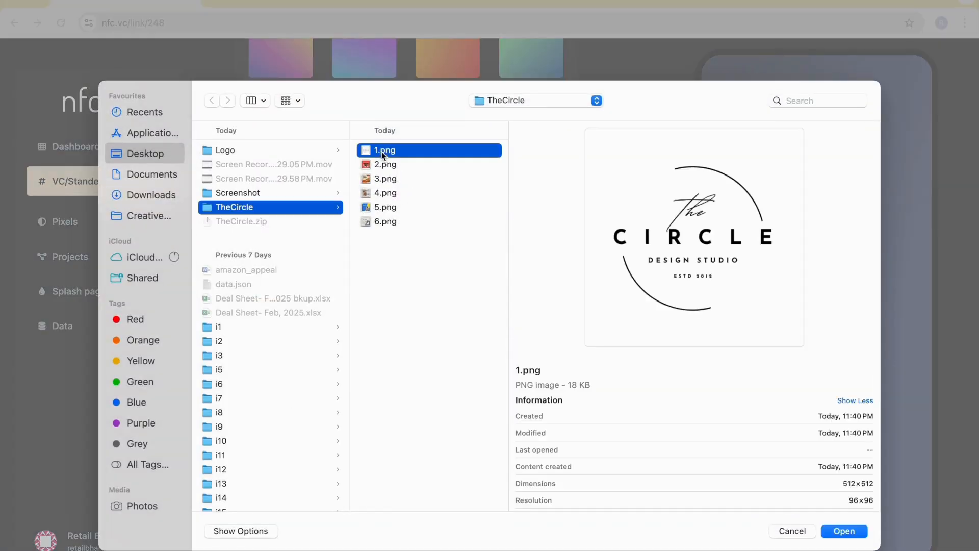
double_click(381, 152)
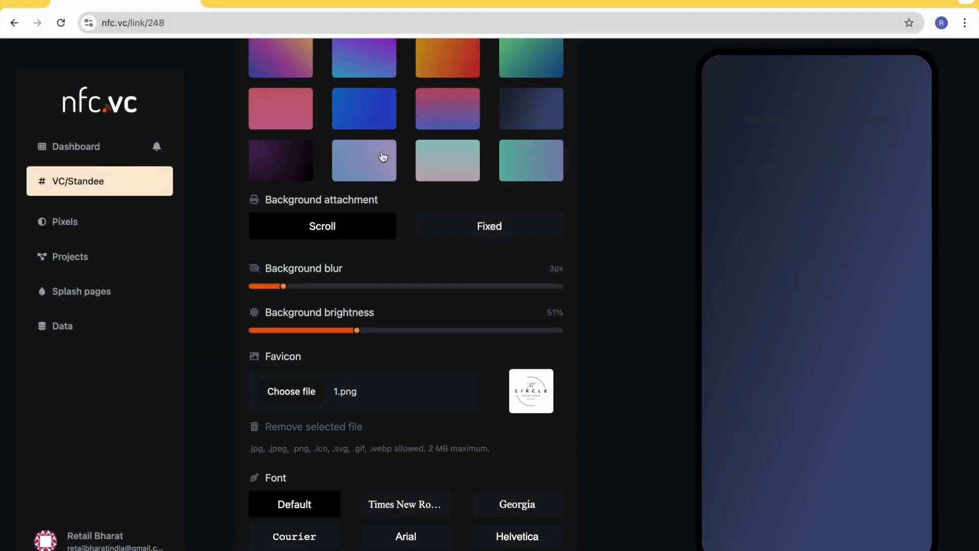
- Look through the page's font choices and select the Default font
scroll(490, 365, "down", 3)
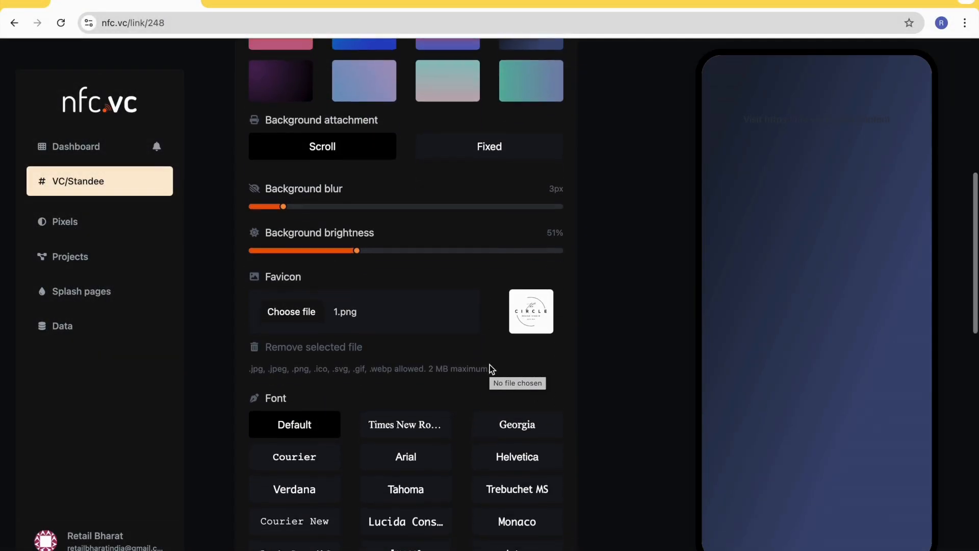
scroll(464, 325, "down", 2)
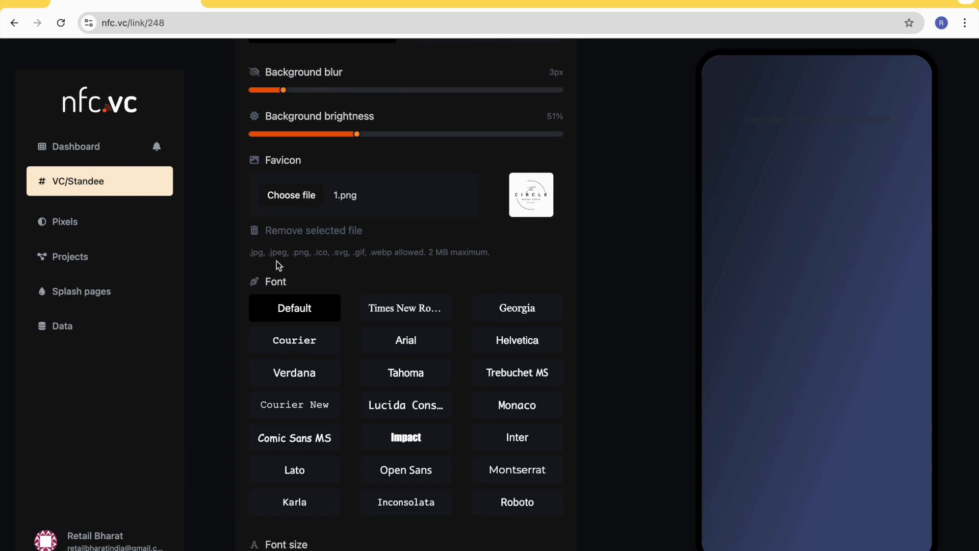
scroll(338, 250, "down", 2)
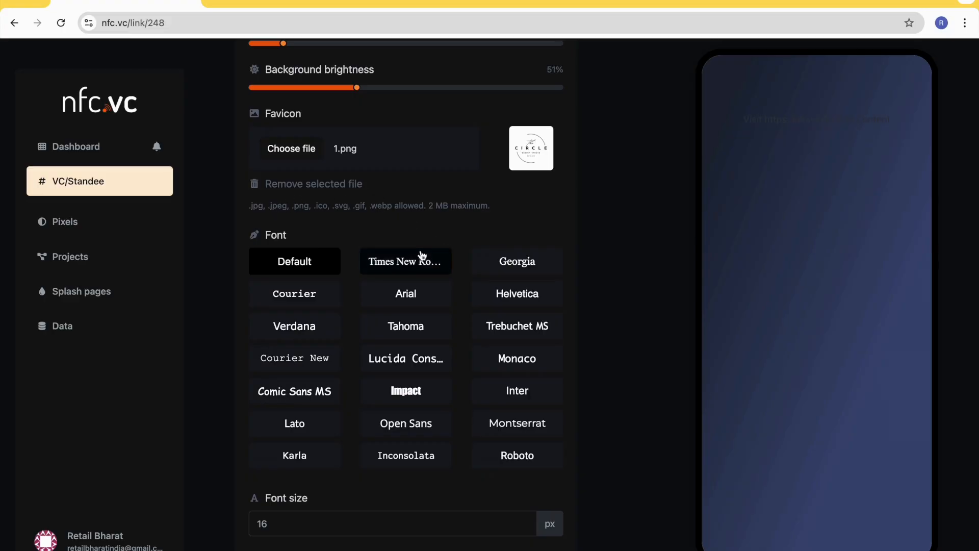
scroll(420, 257, "down", 1)
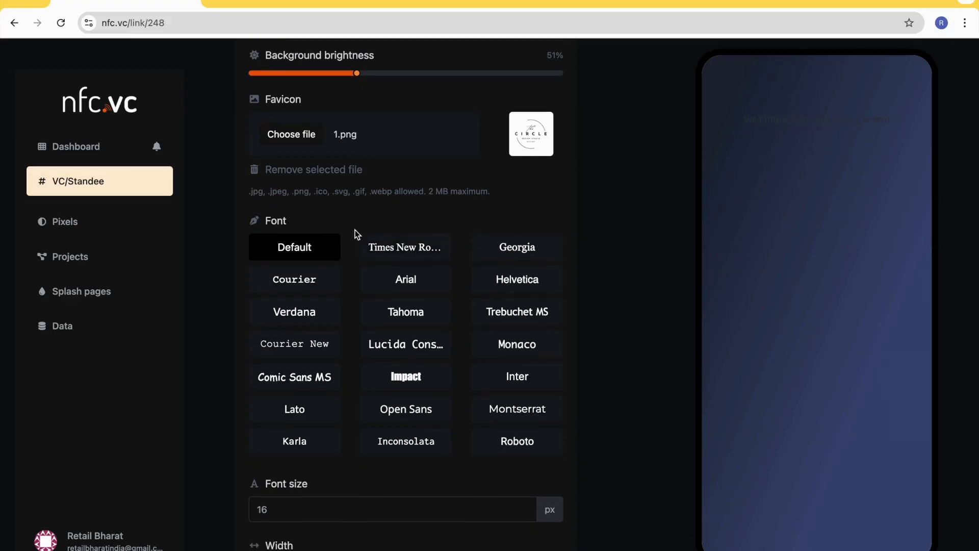
left_click(292, 254)
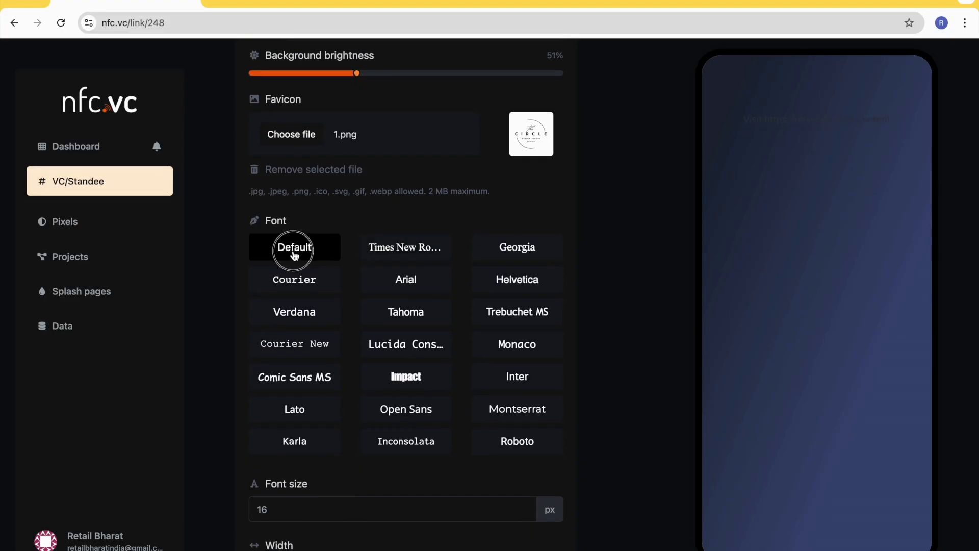
- Set the page's font to Arial and the font size to 14 px
left_click(425, 256)
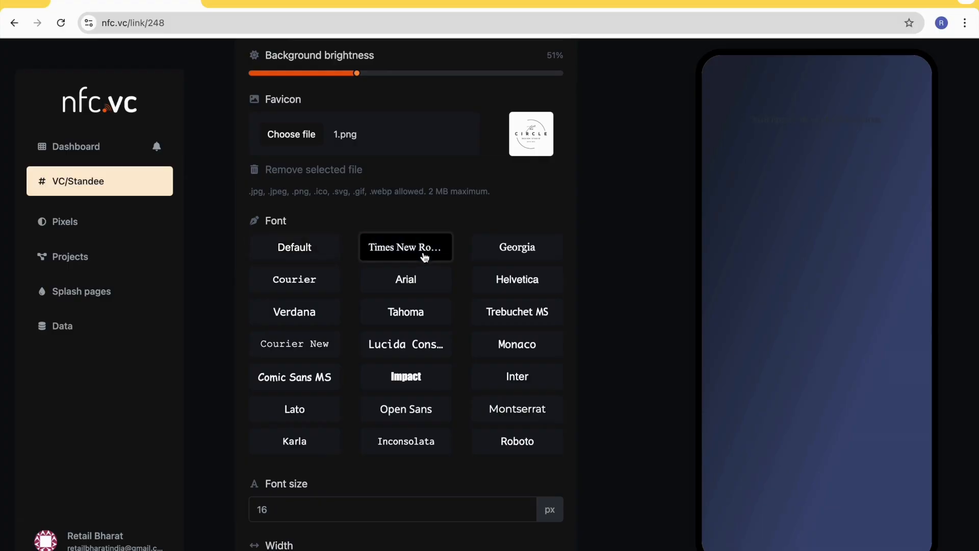
left_click(533, 252)
left_click(406, 279)
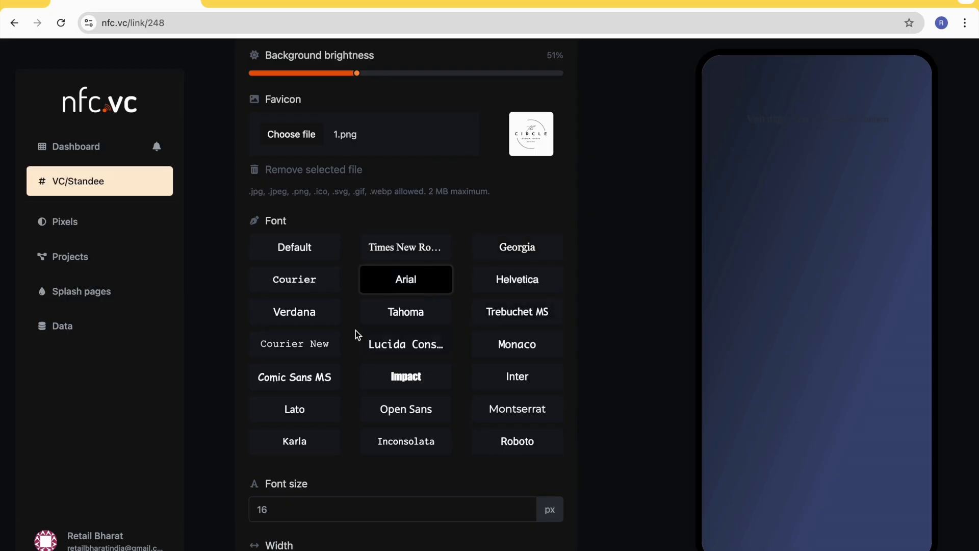
scroll(356, 332, "down", 1)
scroll(356, 329, "down", 2)
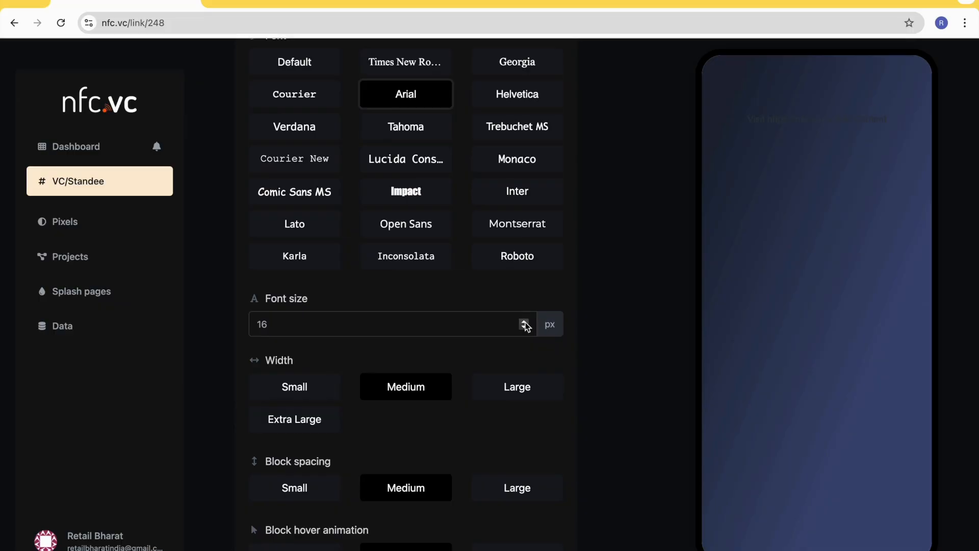
left_click(525, 331)
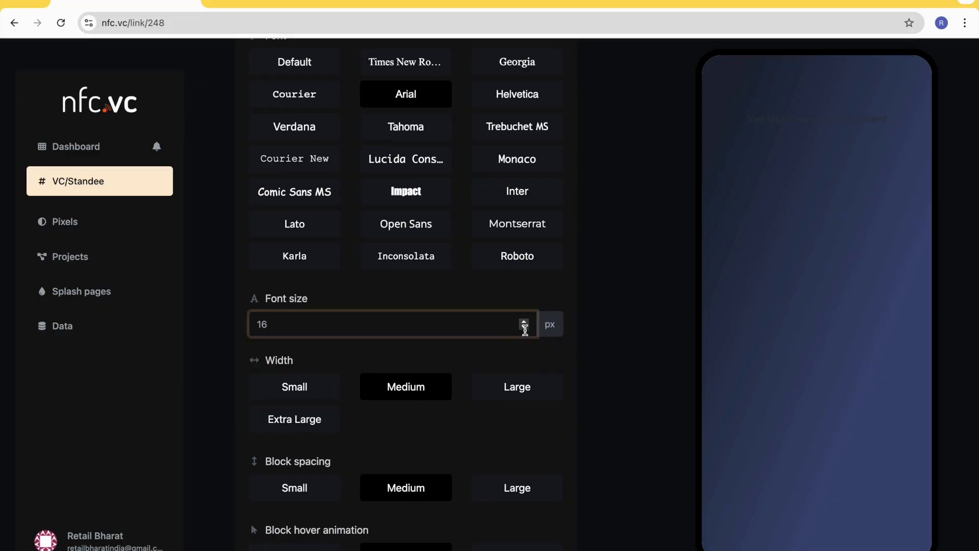
left_click(525, 328)
- Try the Large and Small page widths, and set the width back to Medium
scroll(444, 359, "down", 1)
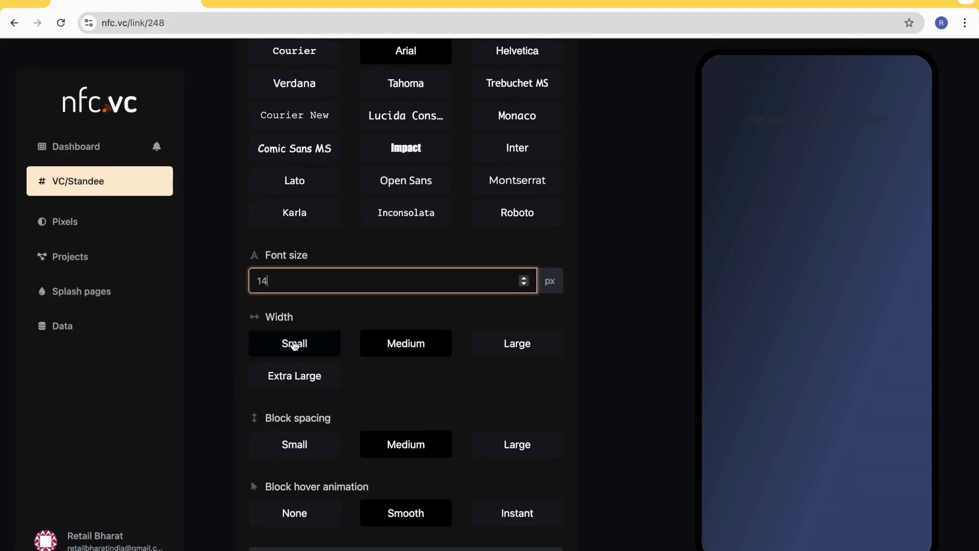
left_click(520, 346)
left_click(404, 349)
left_click(295, 344)
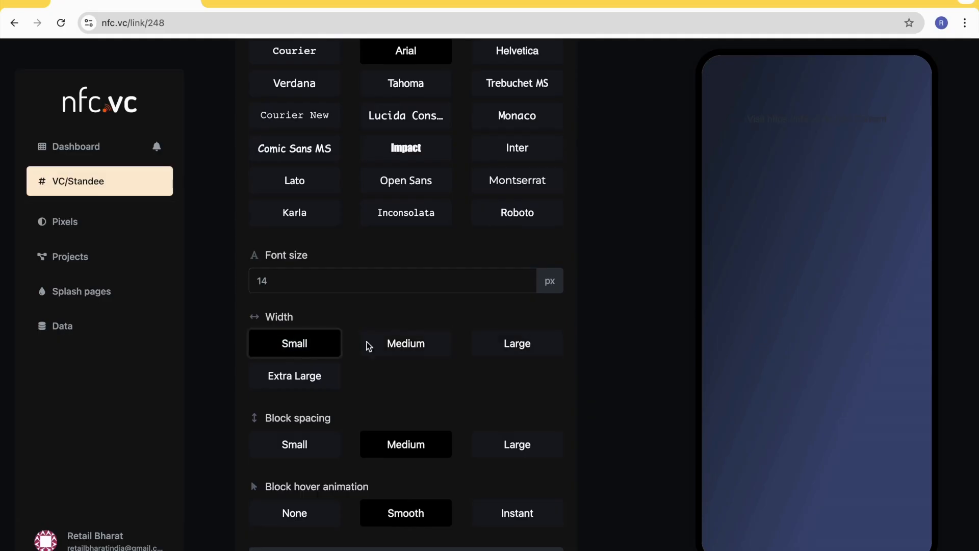
left_click(415, 346)
- Try the Small and Large block spacing options, and return the spacing to Medium
scroll(403, 382, "down", 2)
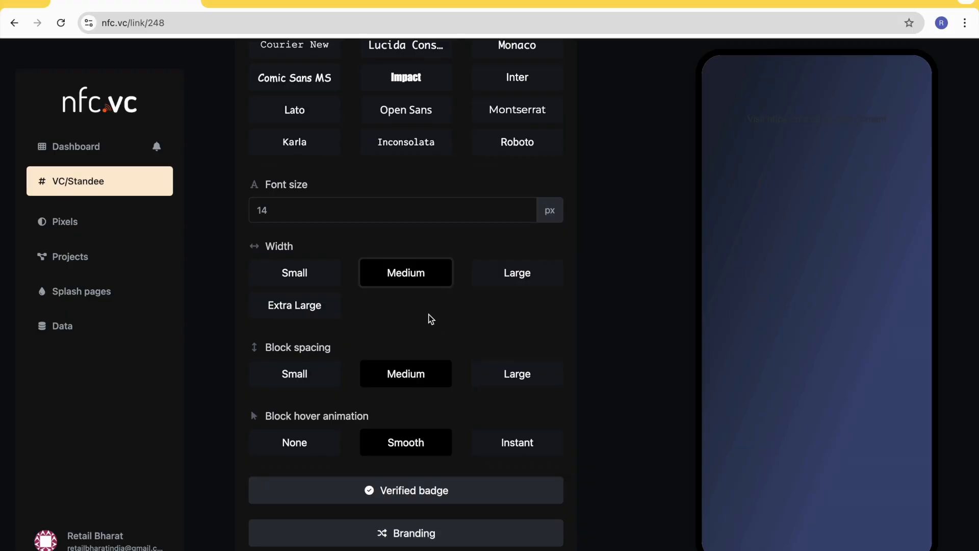
scroll(420, 327, "down", 1)
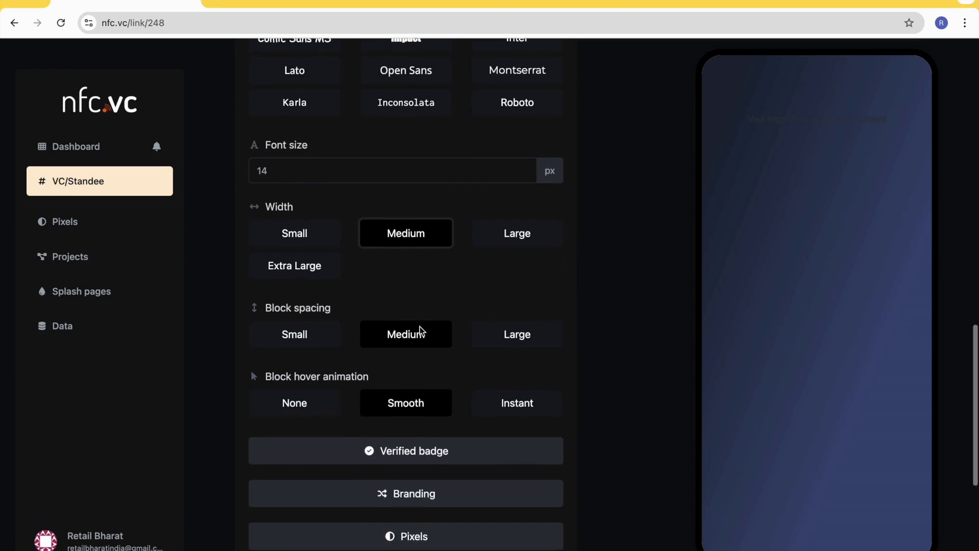
left_click(305, 342)
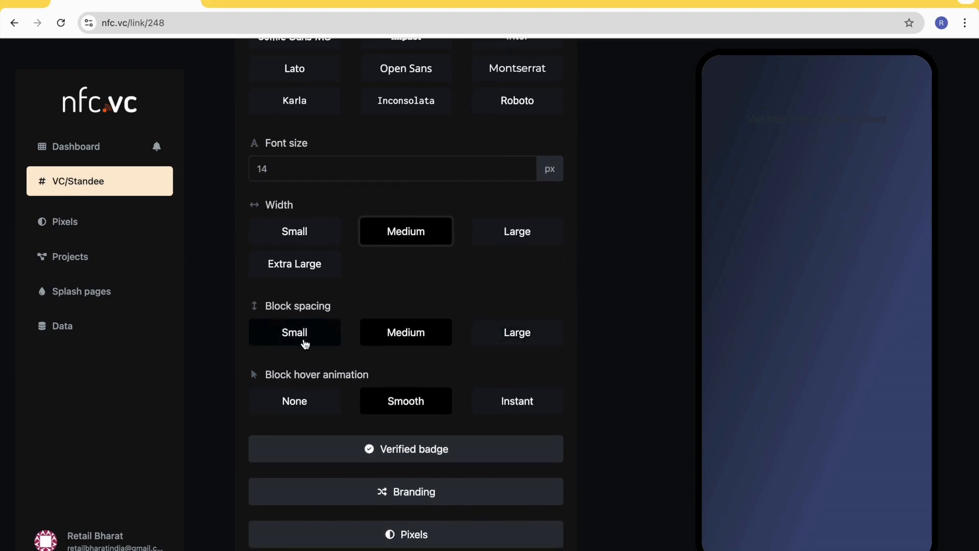
left_click(378, 343)
left_click(490, 338)
left_click(420, 345)
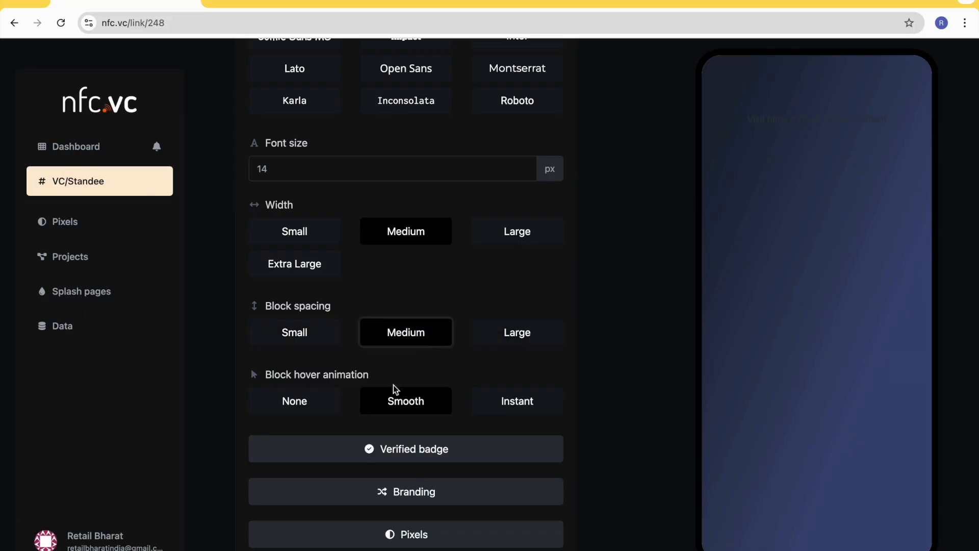
- Expand the Verified badge settings and examine the badge location options
scroll(363, 415, "down", 1)
scroll(363, 415, "down", 4)
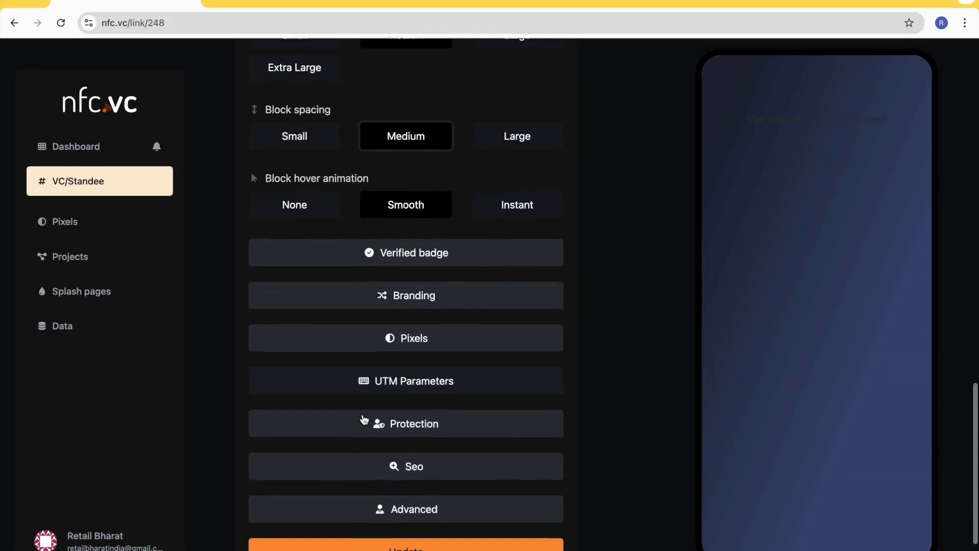
scroll(395, 344, "up", 1)
scroll(406, 342, "down", 1)
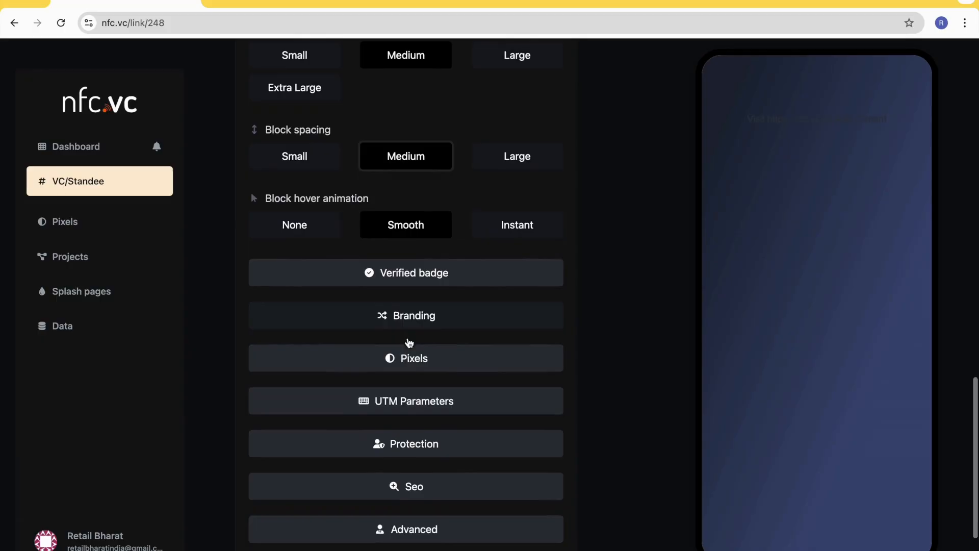
scroll(431, 273, "down", 1)
left_click(437, 245)
scroll(434, 248, "down", 4)
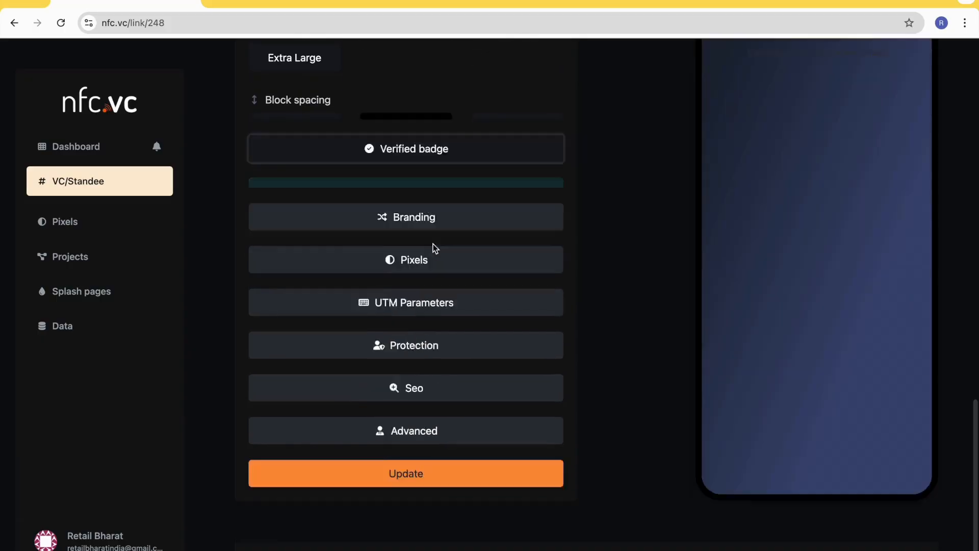
scroll(434, 249, "up", 1)
scroll(432, 247, "down", 1)
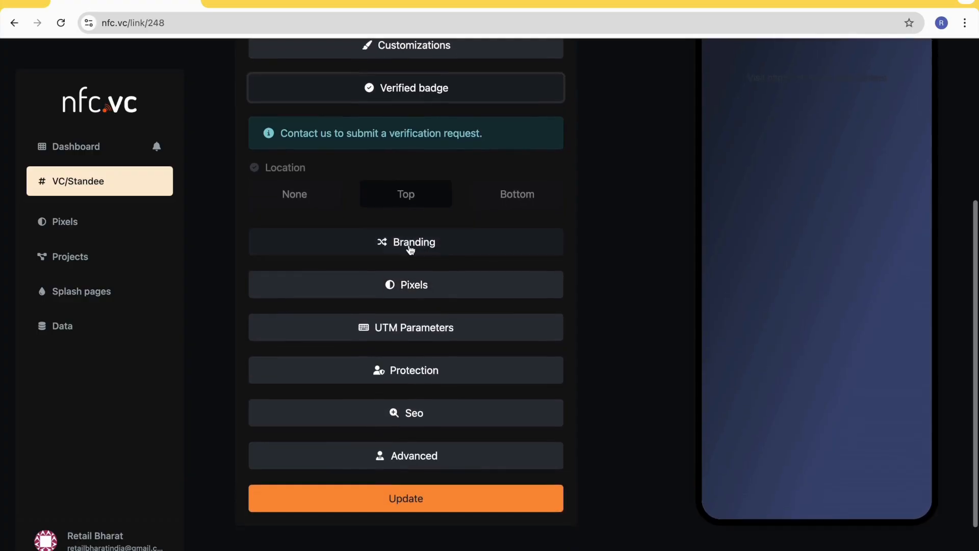
- Expand the Branding settings and enter The Circle as the branding name
left_click(409, 245)
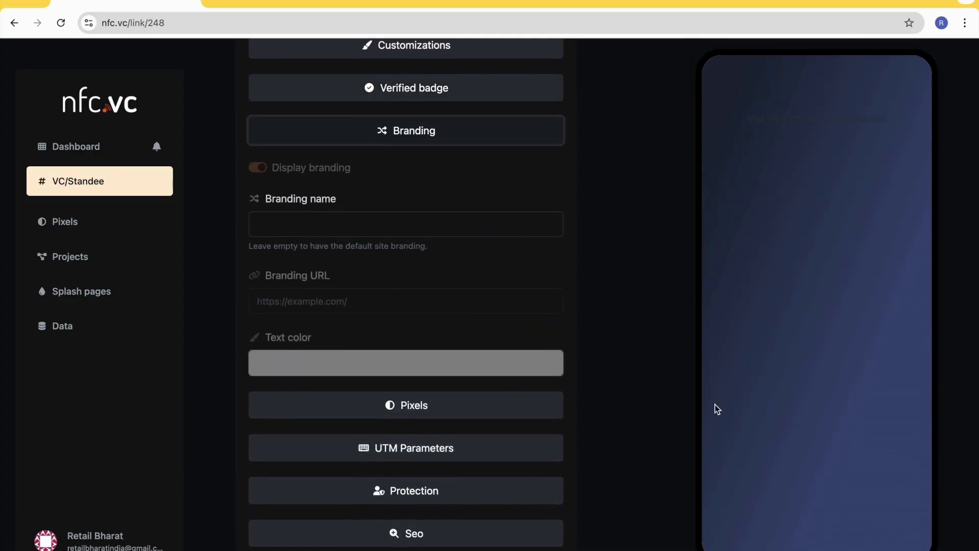
scroll(809, 491, "down", 1)
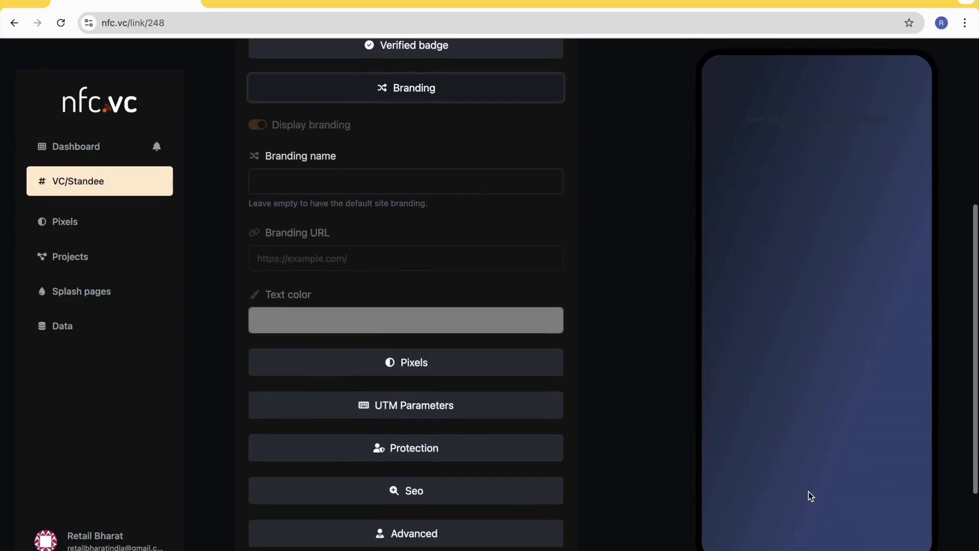
scroll(466, 203, "up", 1)
left_click(332, 223)
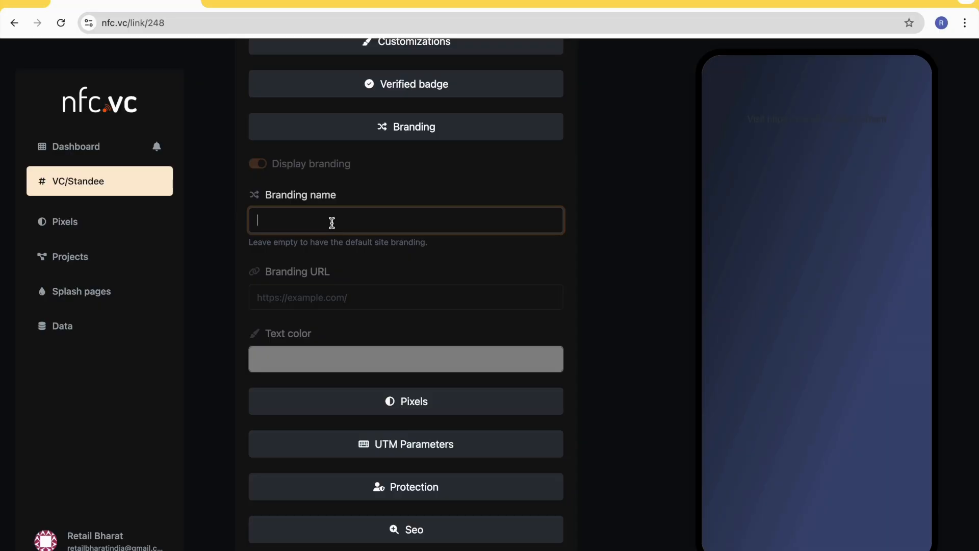
type("Pow")
key("BackSpace")
type("The Cir")
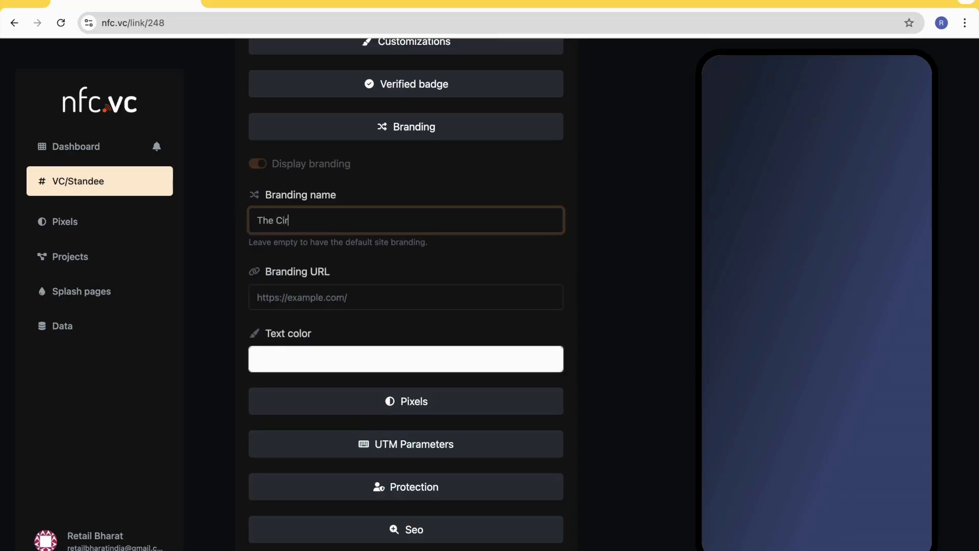
left_click(396, 257)
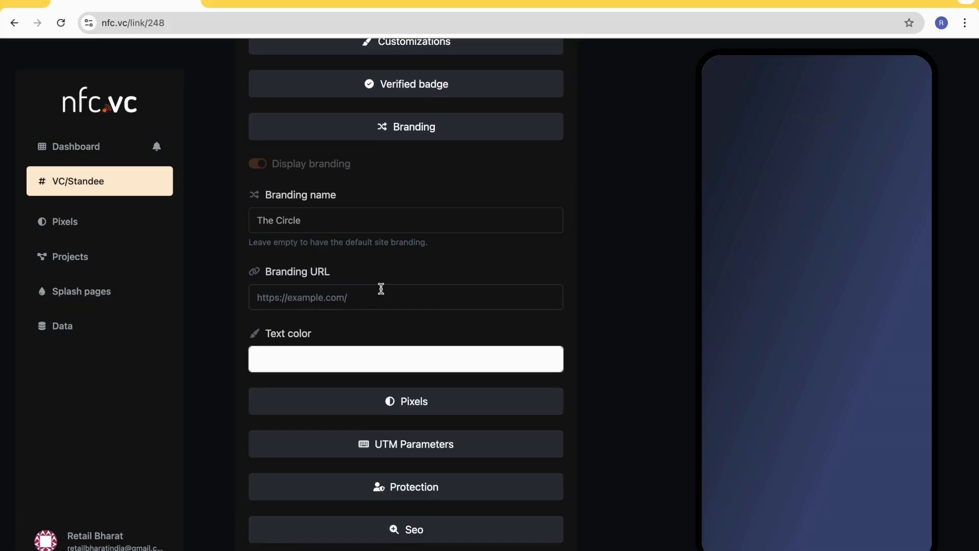
- Set the branding text color to the off-white #F7F7F7
scroll(378, 286, "down", 1)
left_click(396, 319)
mouse_move(396, 398)
left_mouse_down()
mouse_move(389, 367)
mouse_move(271, 349)
left_mouse_up()
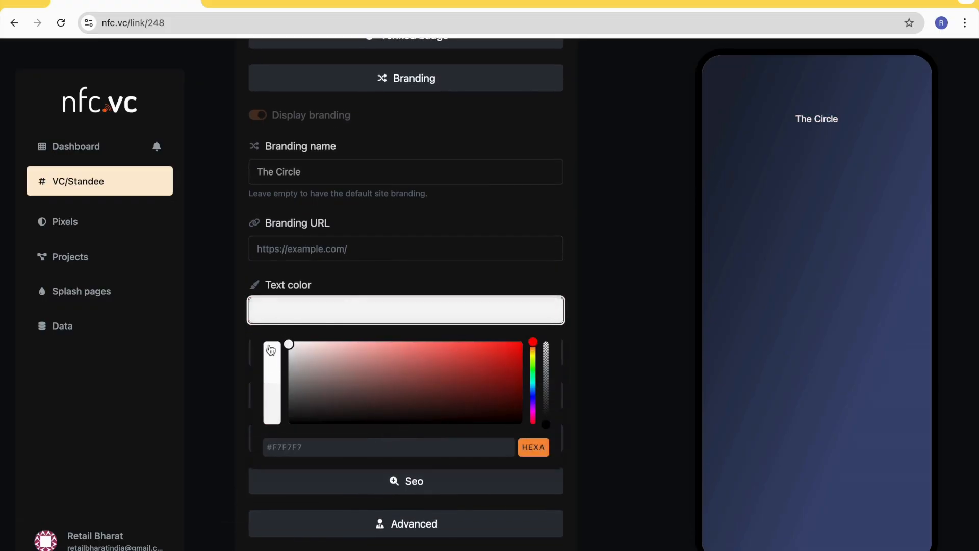
left_click(347, 287)
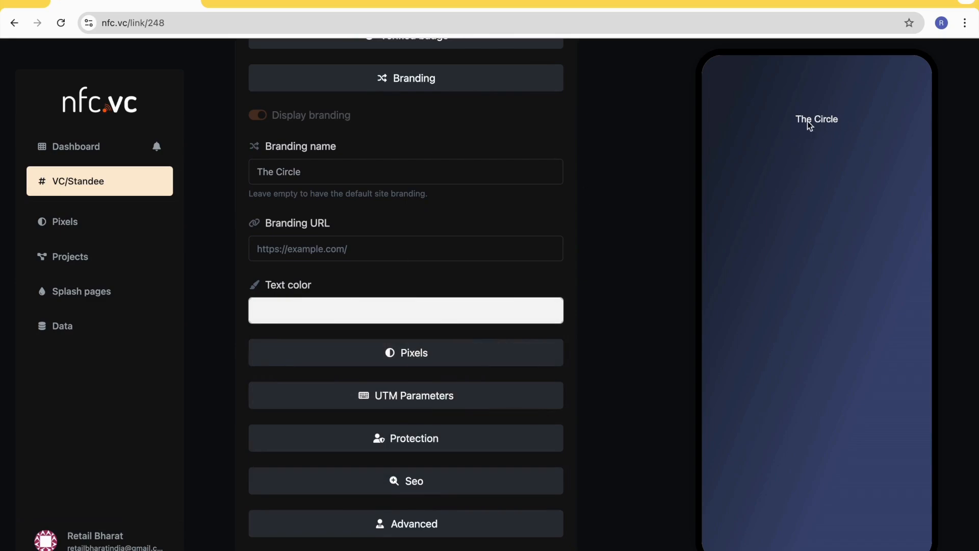
left_click(288, 250)
type("https://google.com")
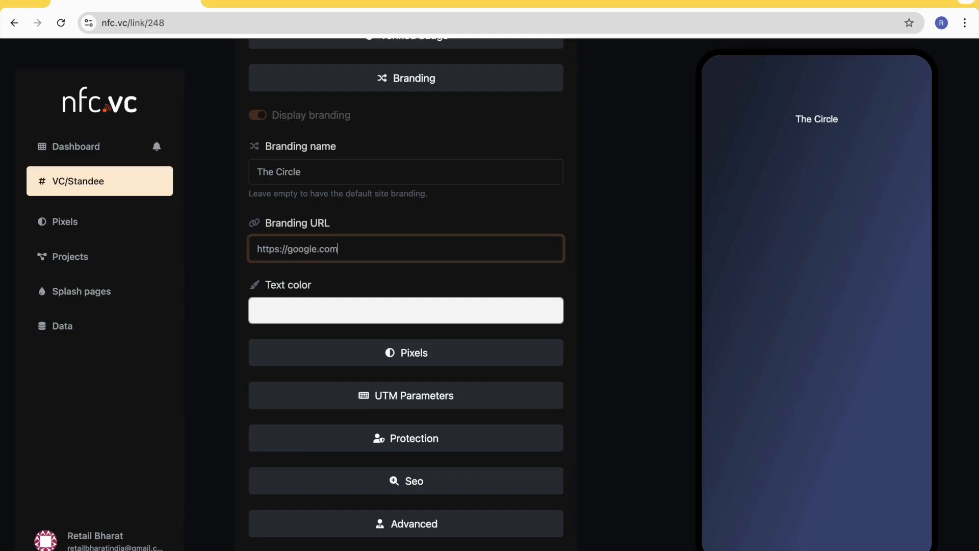
left_click(388, 278)
scroll(392, 285, "down", 2)
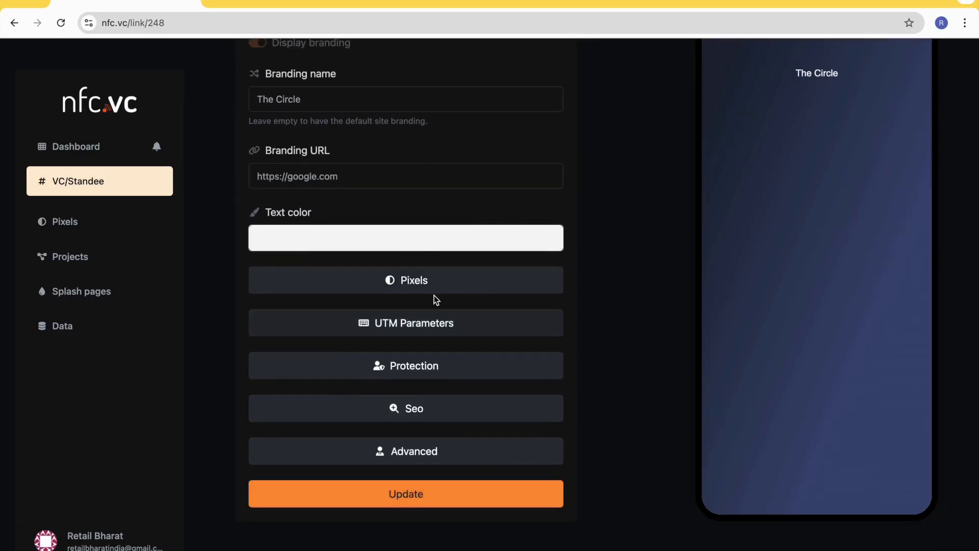
scroll(429, 247, "up", 3)
scroll(428, 250, "down", 5)
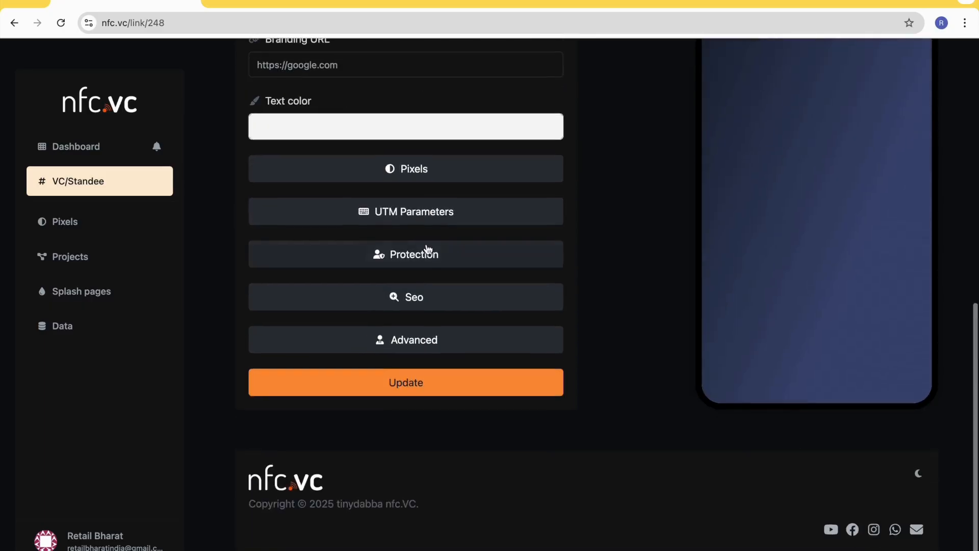
left_click(407, 411)
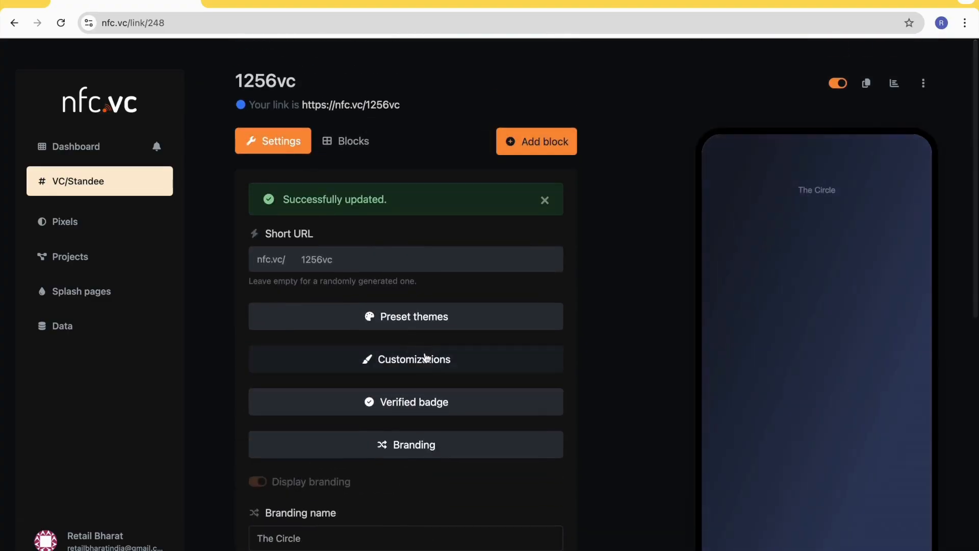
- Collapse the Branding settings and check the branding name in the phone preview
scroll(373, 449, "down", 8)
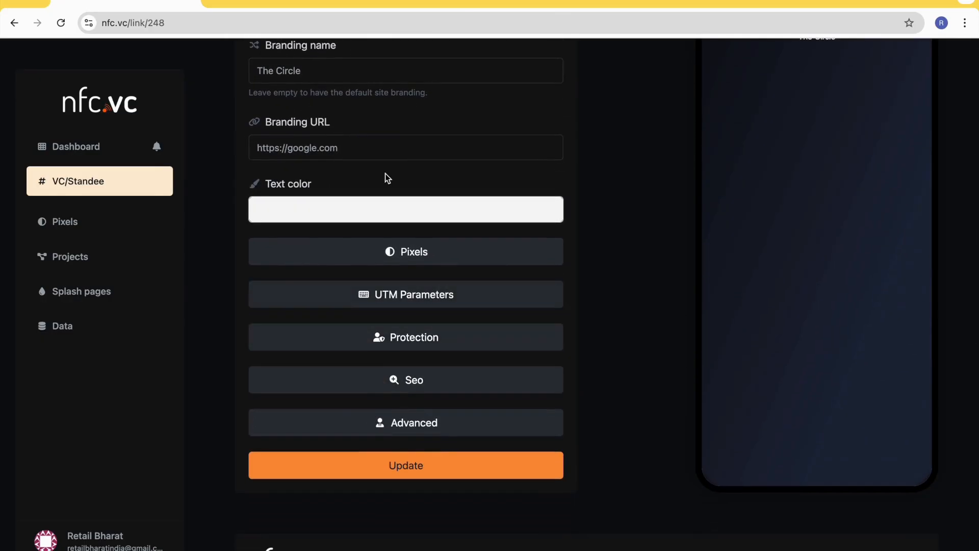
scroll(385, 176, "up", 3)
right_click(385, 174)
left_click(408, 121)
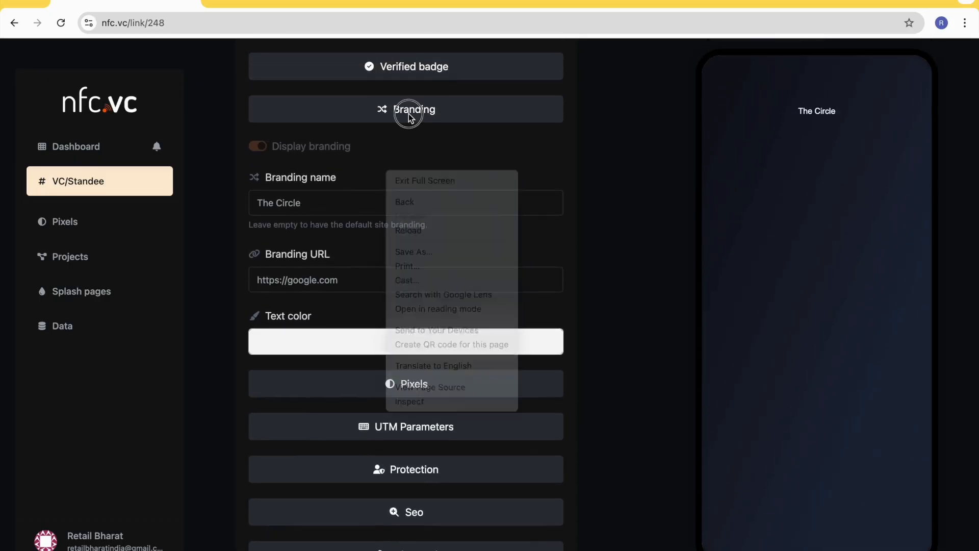
left_click(390, 118)
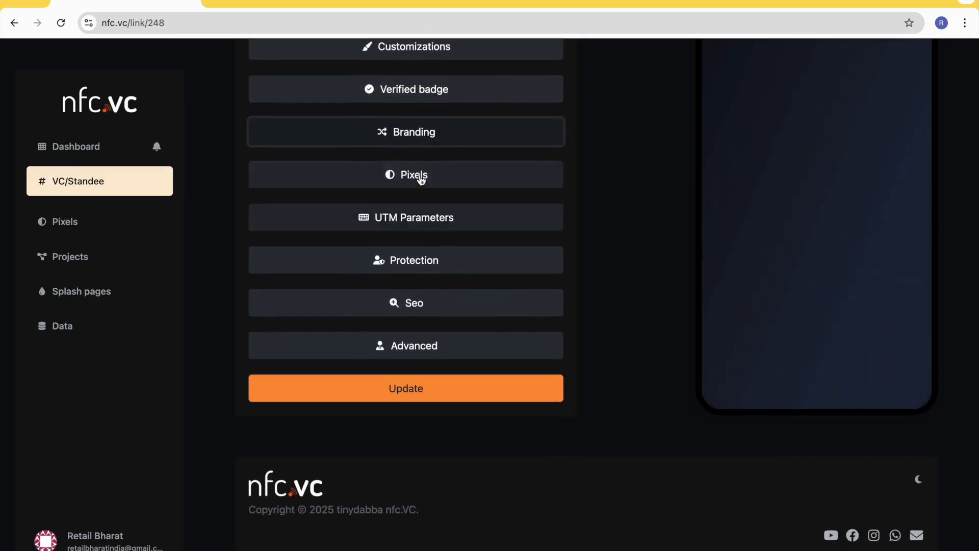
scroll(647, 266, "up", 4)
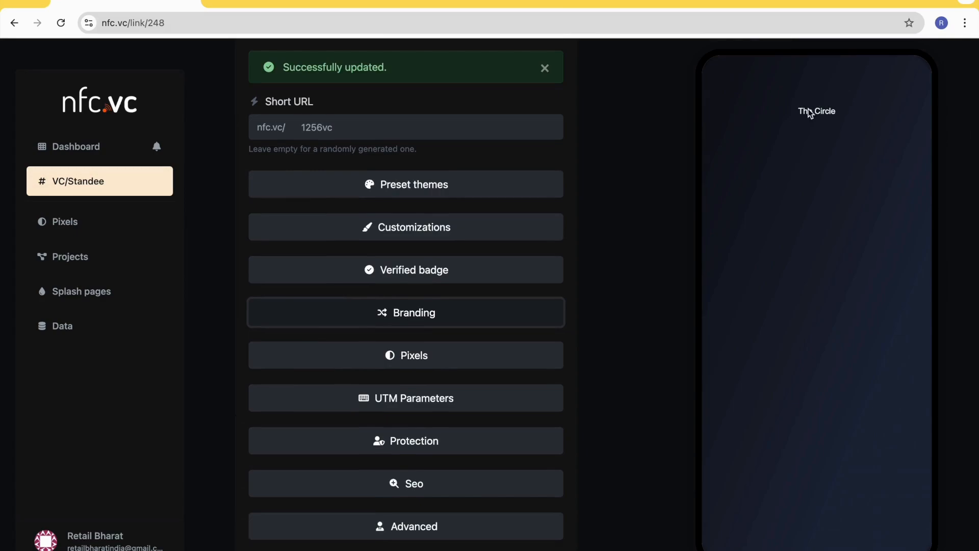
left_click(853, 98)
left_click_drag(852, 99, 790, 127)
left_click(849, 92)
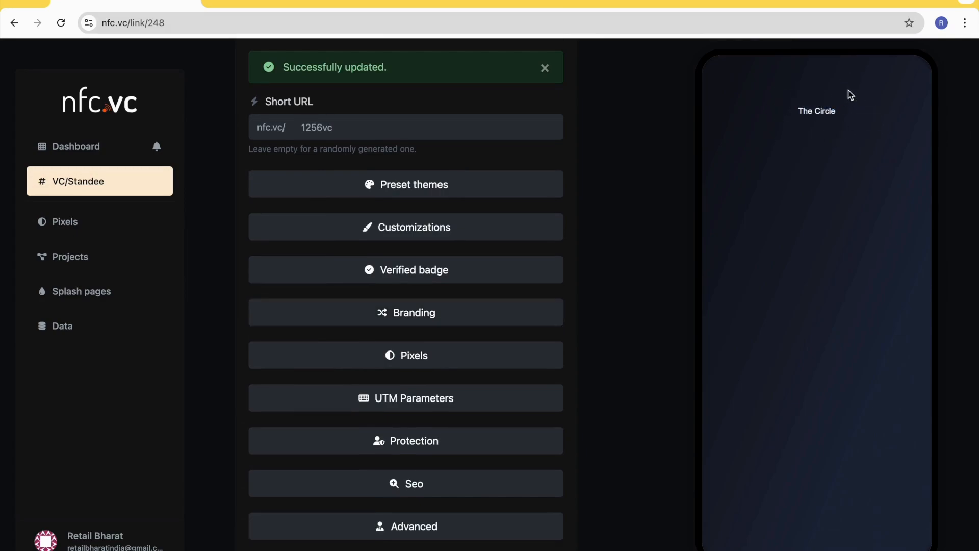
- Expand the page's Pixels settings and open the form for creating a new pixel
scroll(554, 331, "down", 2)
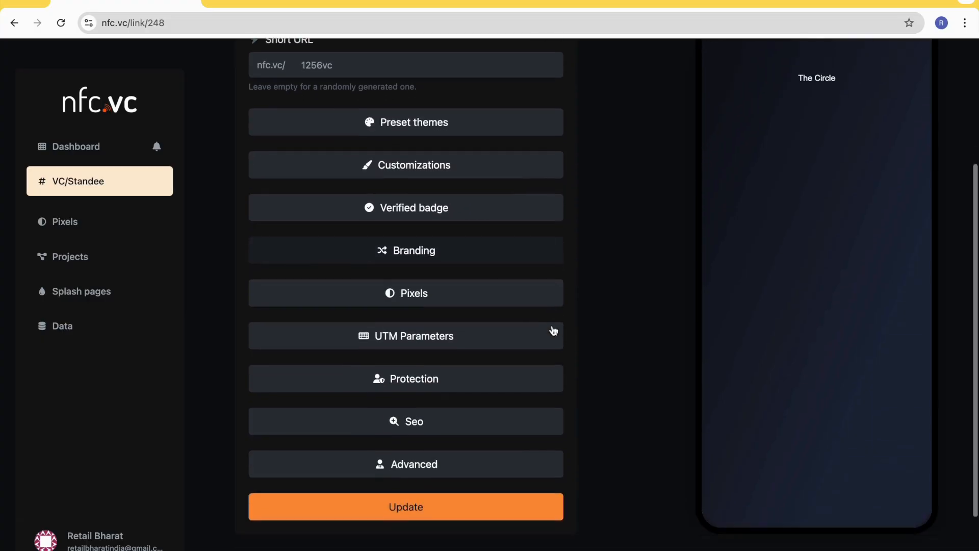
left_click(413, 264)
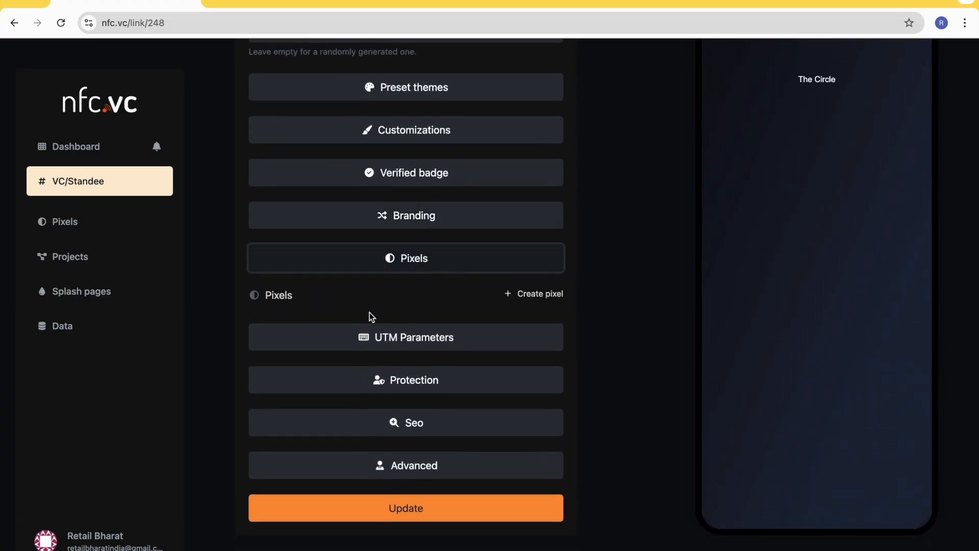
left_click(539, 294)
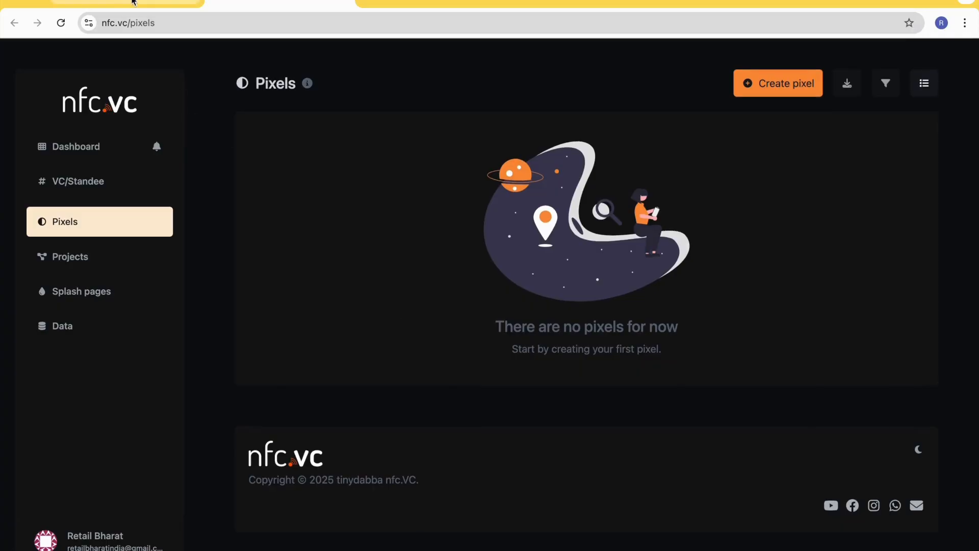
left_click(772, 84)
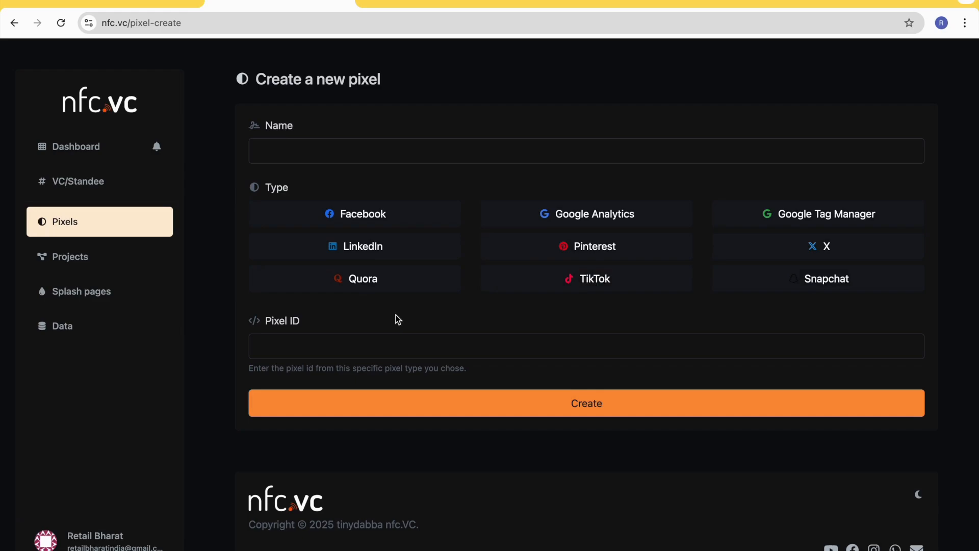
- Create a Facebook-type pixel named MetaPixel with the Pixel ID 12345
left_click(294, 151)
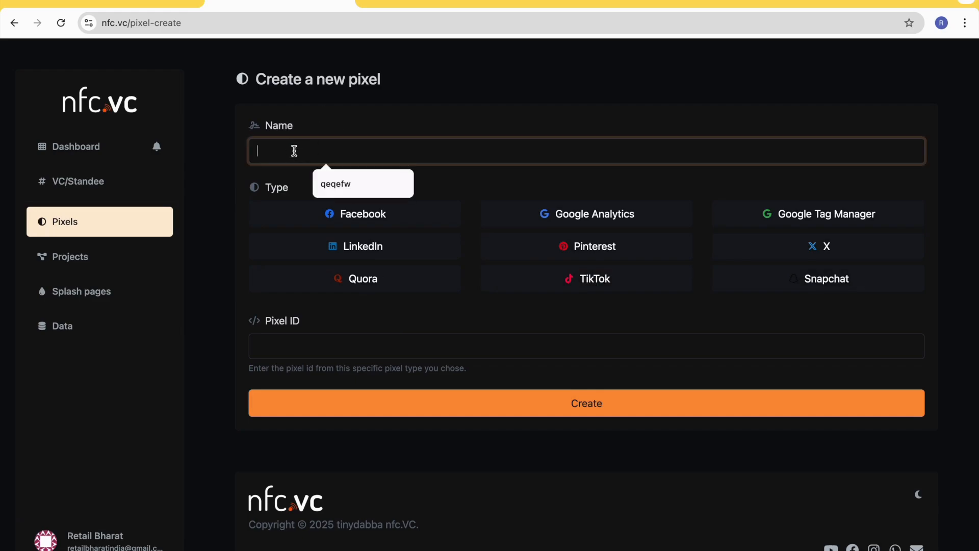
type("F")
type("MetaPixel")
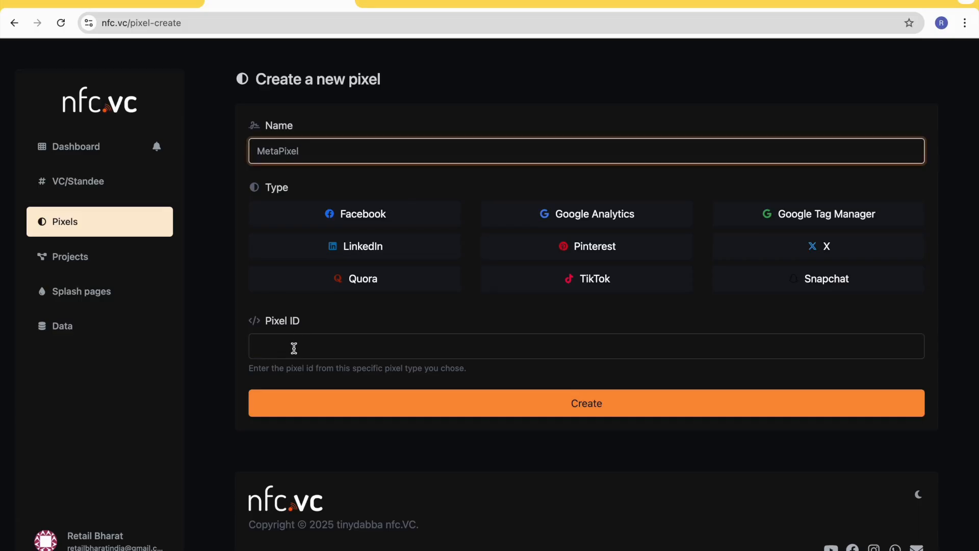
left_click(332, 216)
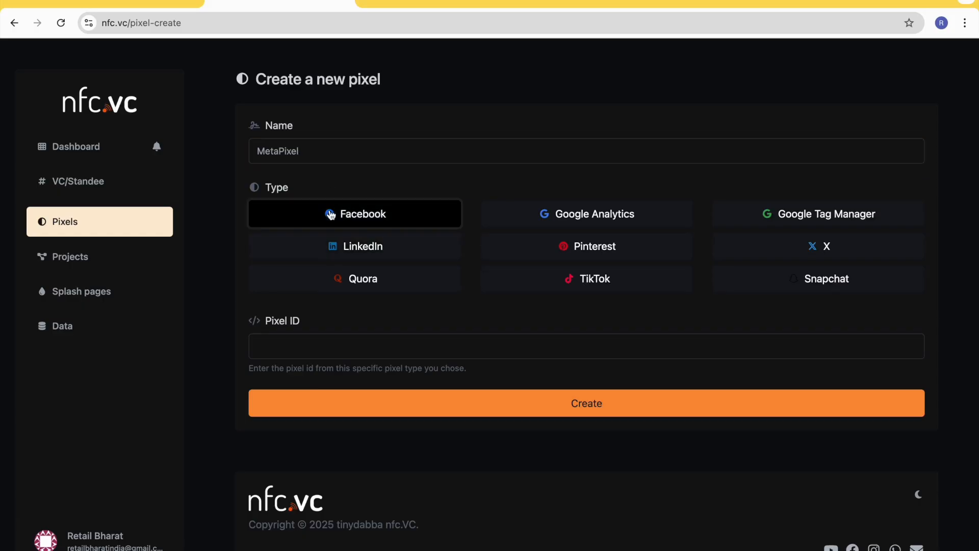
left_click(281, 349)
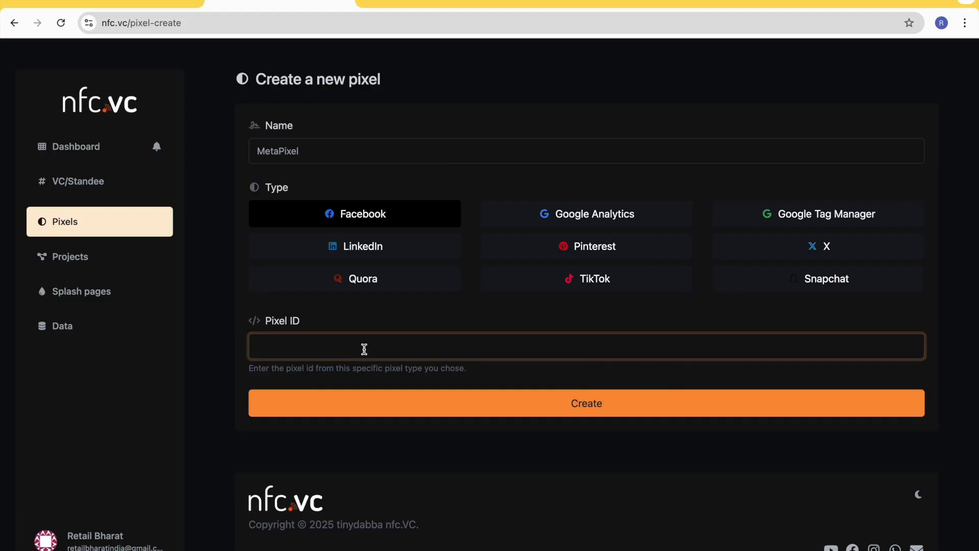
type("12345")
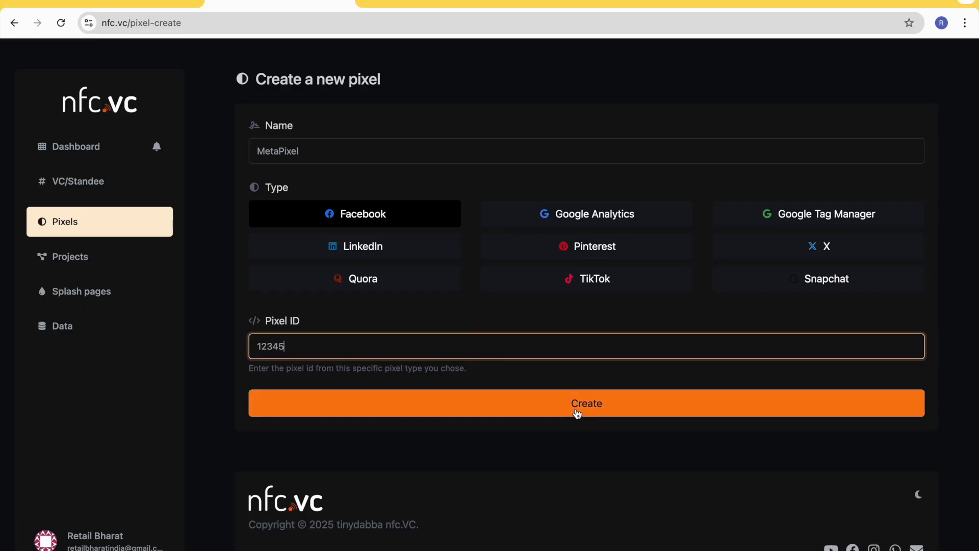
left_click(478, 395)
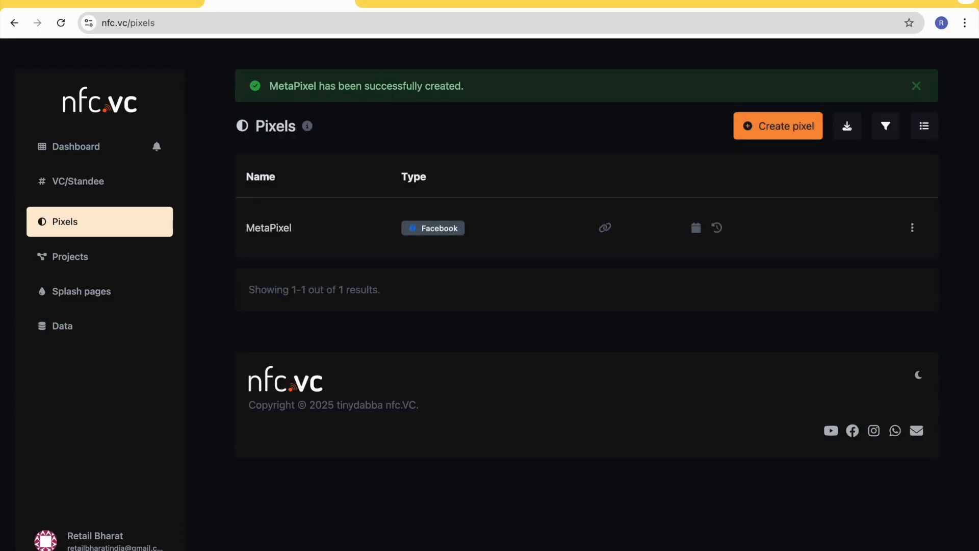
- Return to the link's settings, reload the page, and enable MetaPixel in the Pixels settings before disabling it again
left_click(172, 5)
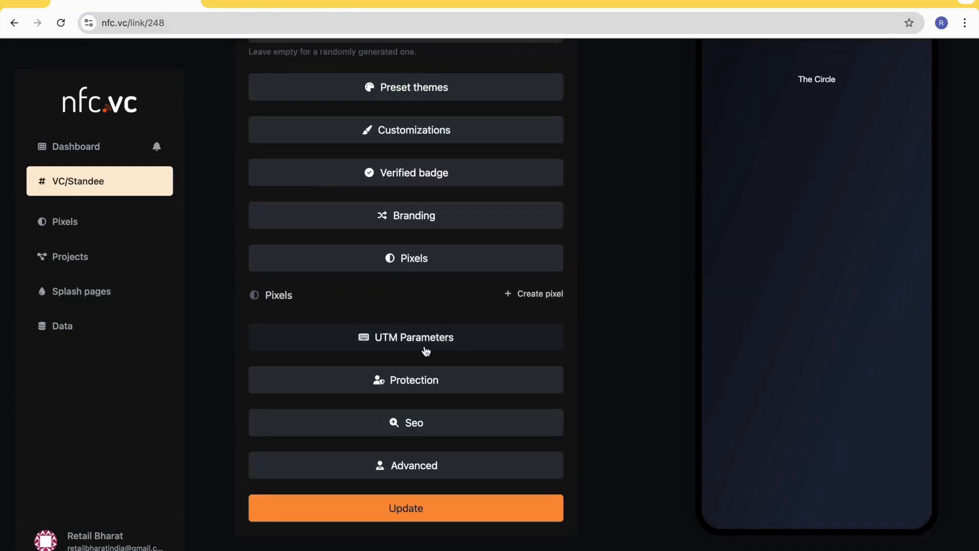
left_click(60, 22)
left_click(413, 269)
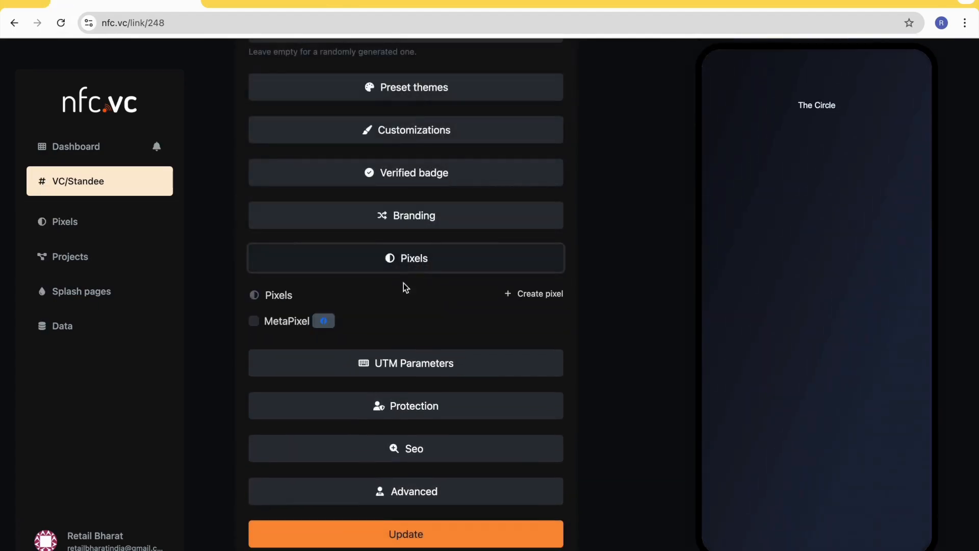
left_click(265, 322)
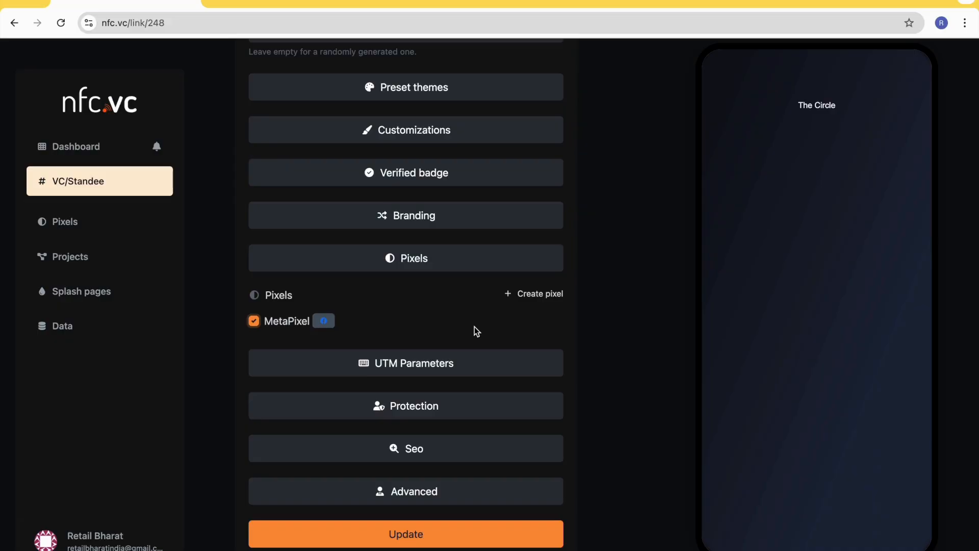
left_click(254, 321)
- Examine the Source, Medium and Campaign fields in the UTM Parameters settings, then collapse that section
scroll(421, 304, "down", 1)
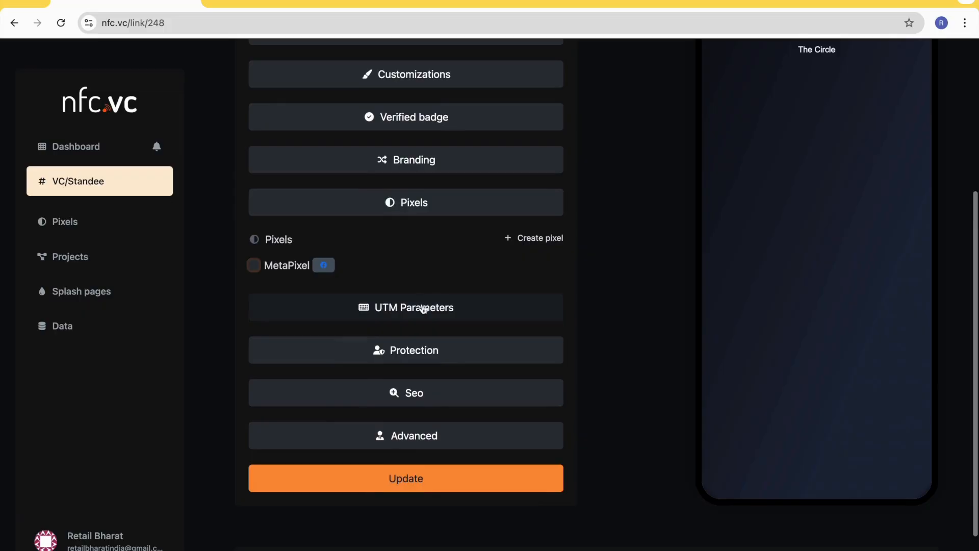
left_click(423, 309)
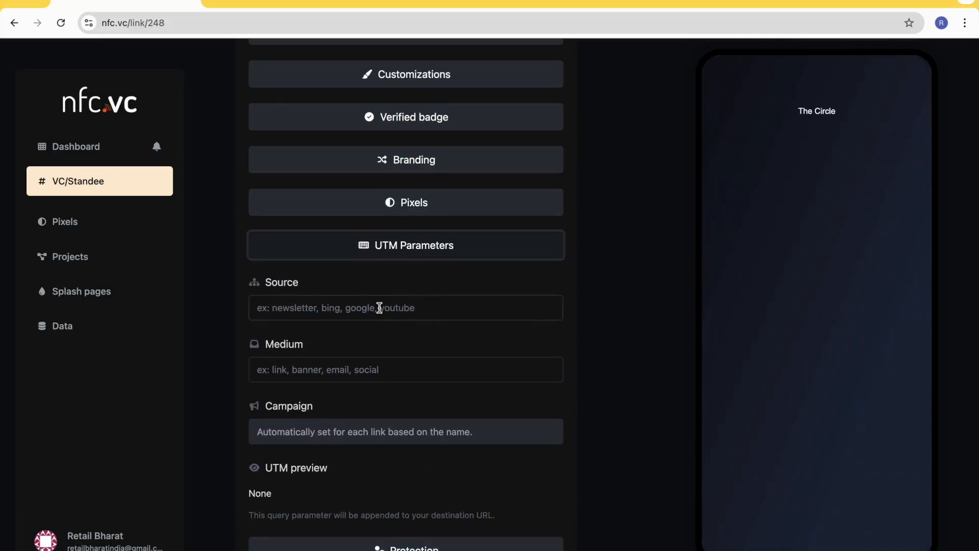
scroll(380, 308, "down", 1)
scroll(331, 290, "up", 5)
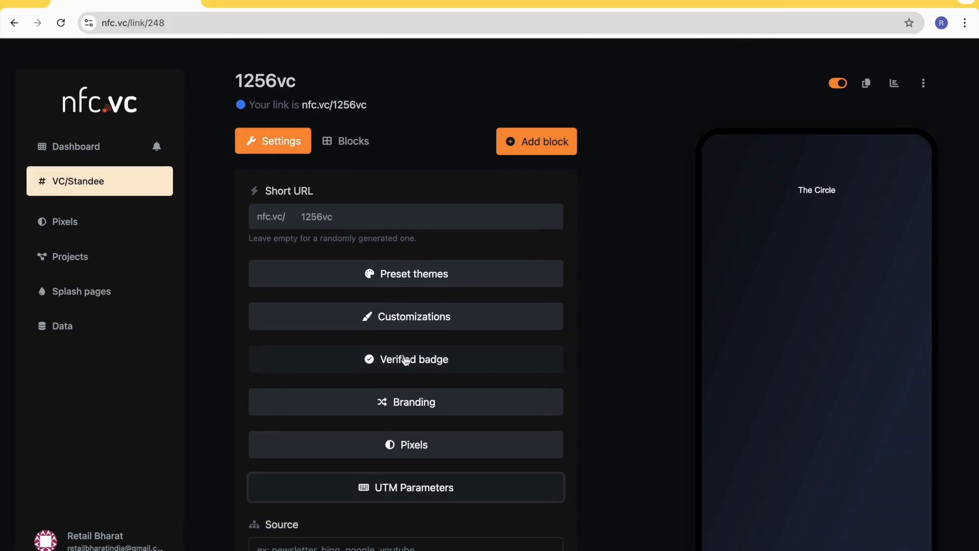
scroll(406, 361, "down", 5)
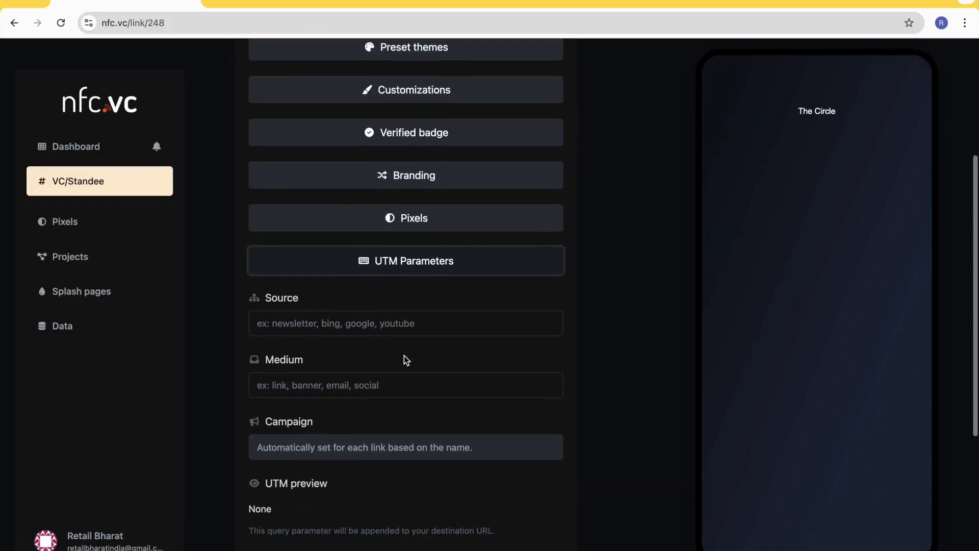
left_click(312, 324)
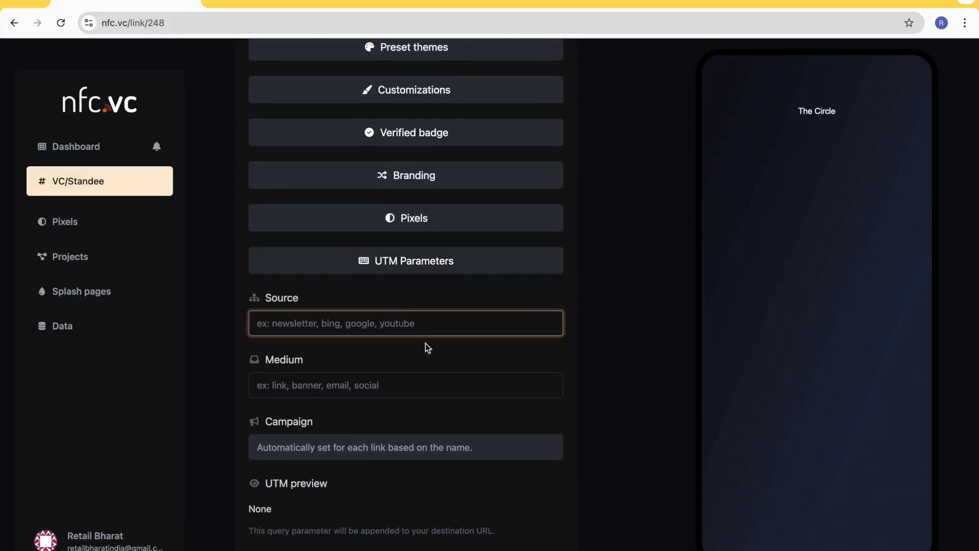
left_click(426, 262)
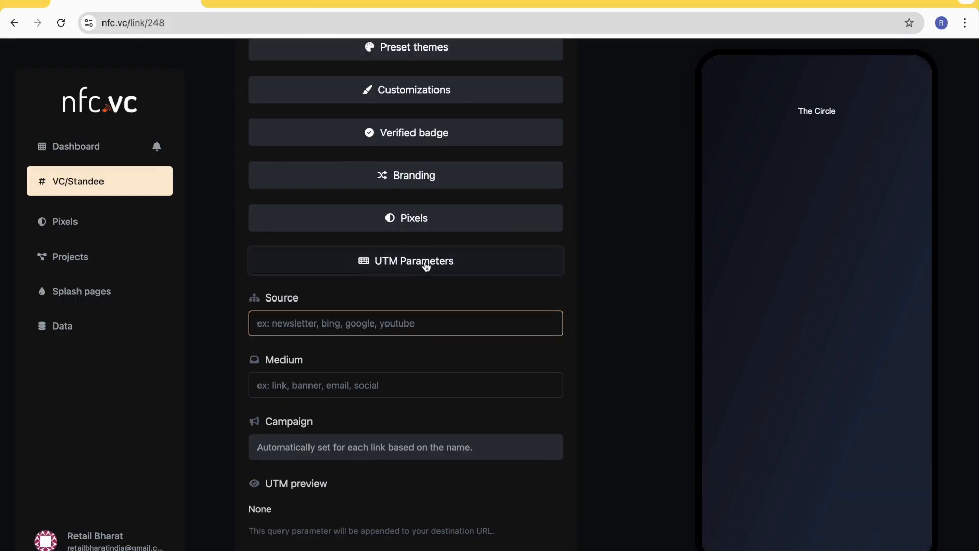
- Expand the Protection settings and examine the password field and the sensitive content warning option
scroll(426, 346, "down", 1)
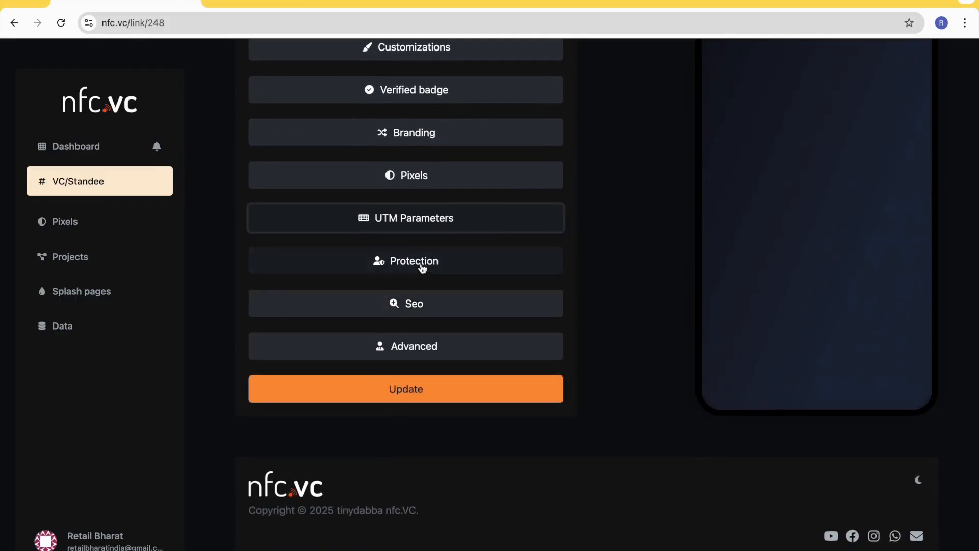
left_click(422, 271)
left_click(344, 327)
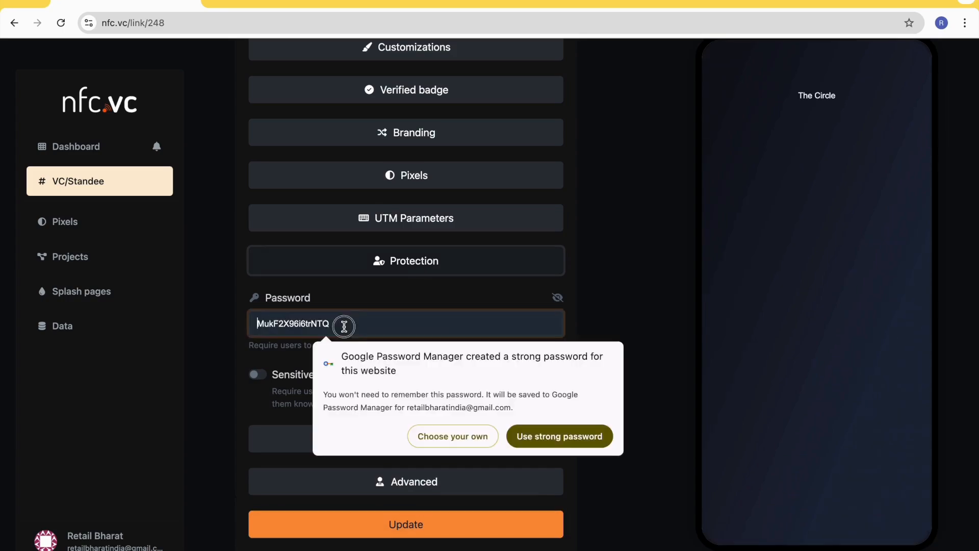
left_click(347, 298)
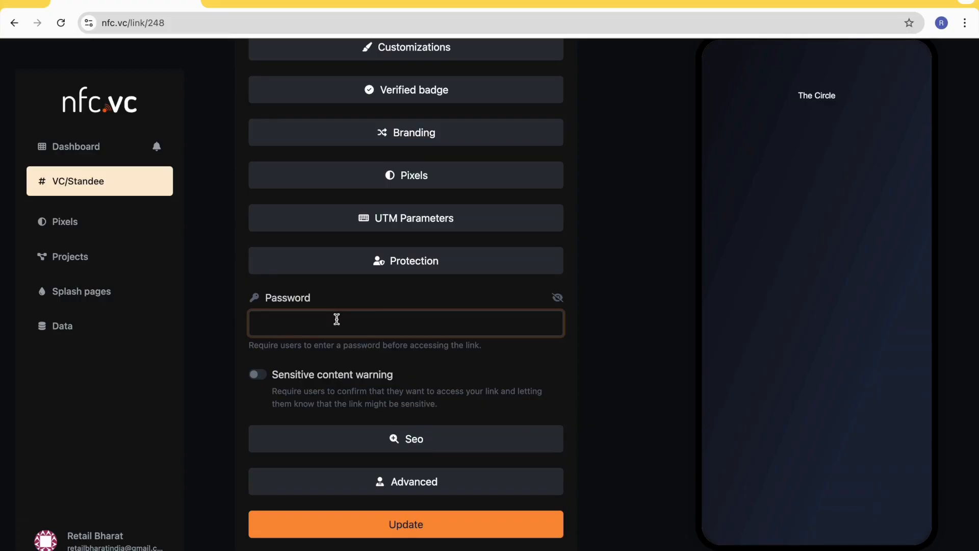
left_click(396, 286)
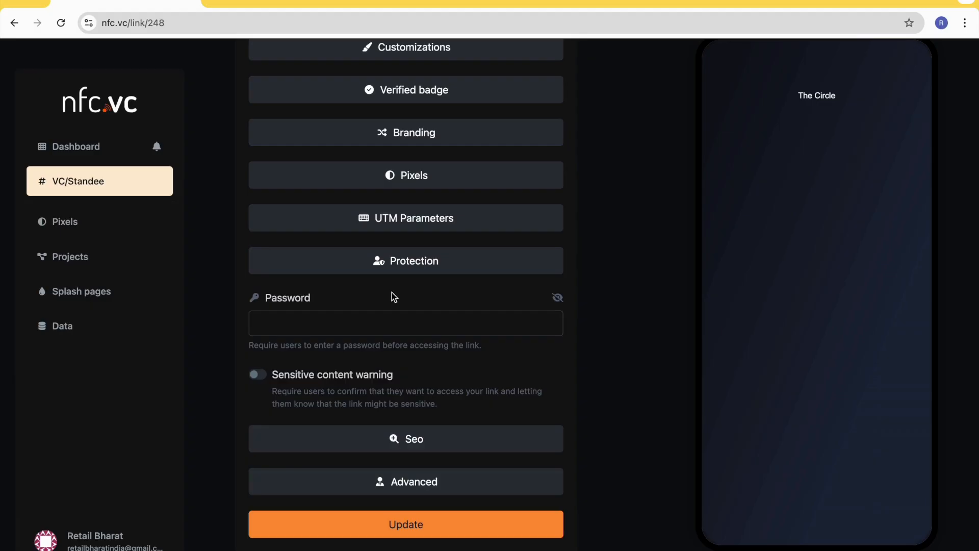
scroll(394, 297, "down", 1)
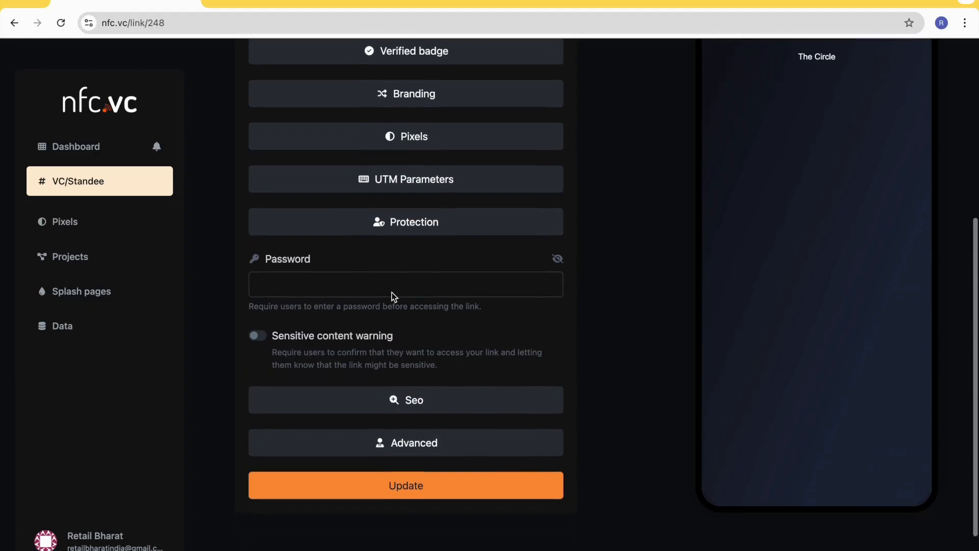
- Examine the search indexing, page title, meta description, meta keywords and Opengraph image options in the Seo settings, then collapse them
scroll(377, 343, "down", 1)
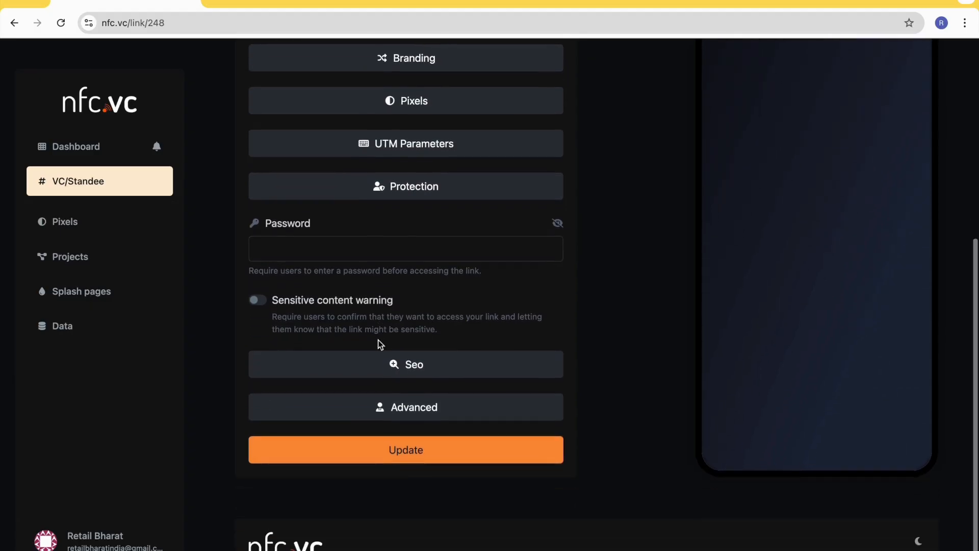
left_click(425, 367)
scroll(413, 366, "down", 1)
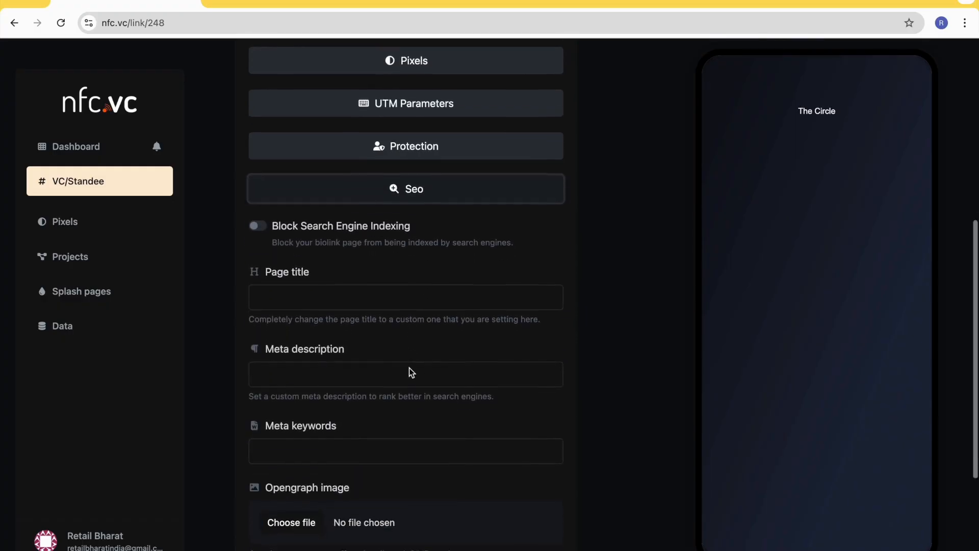
left_click(360, 283)
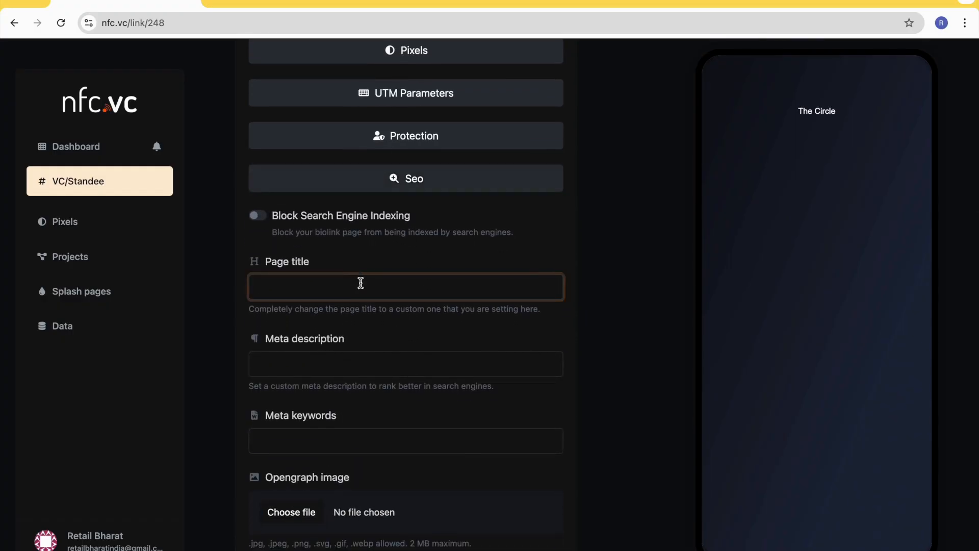
left_click(351, 364)
left_click(357, 443)
scroll(357, 442, "down", 1)
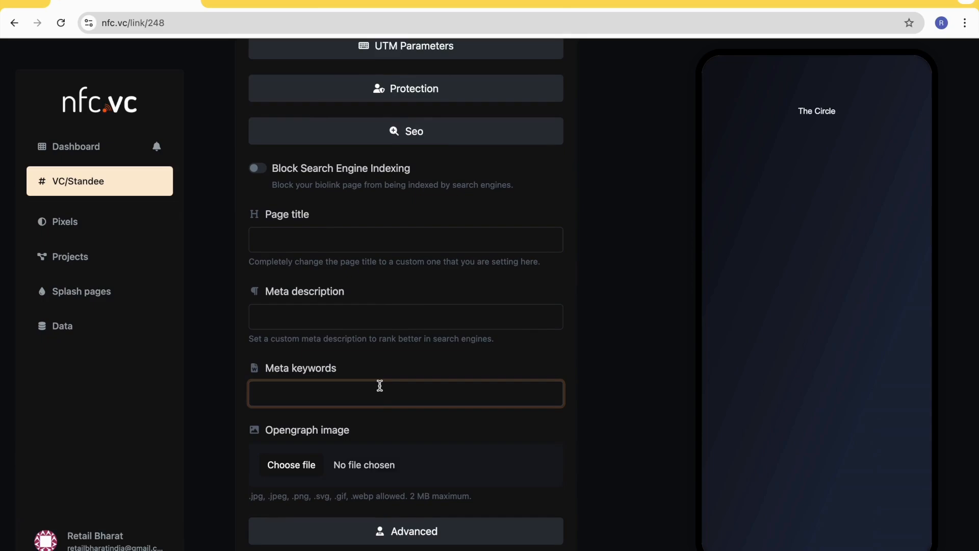
left_click(427, 135)
left_click(430, 298)
left_click(422, 135)
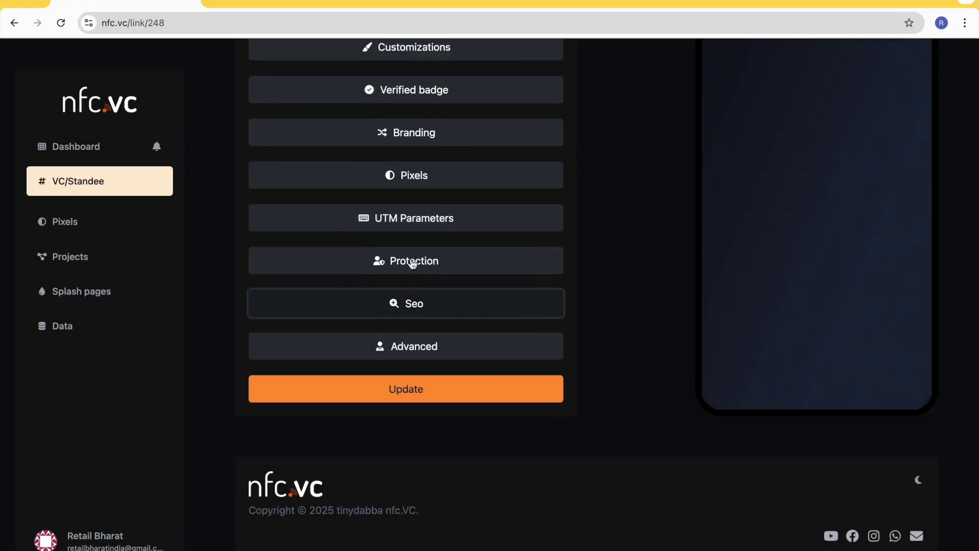
- Expand the Advanced settings and examine the project, splash page, Leap Link URL, custom CSS and custom JS options
left_click(425, 349)
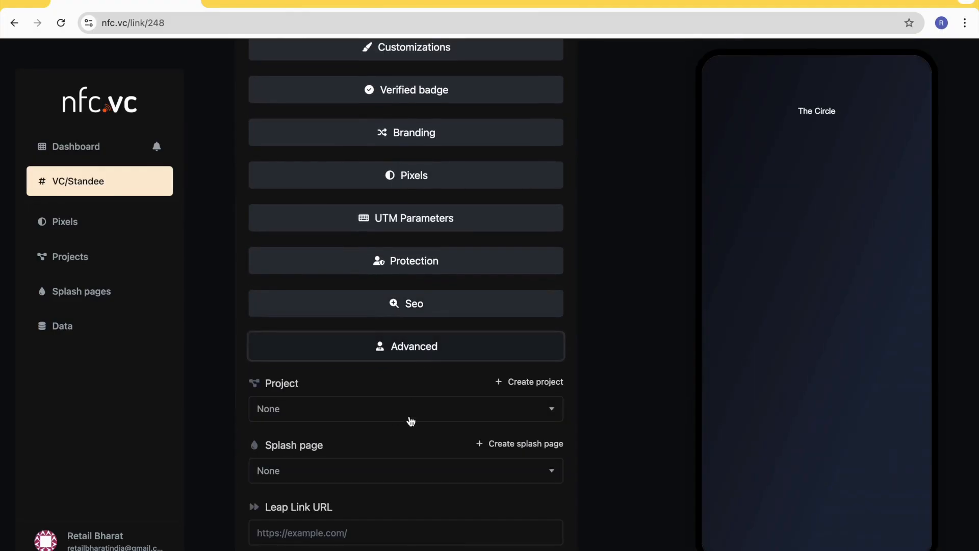
scroll(416, 407, "down", 4)
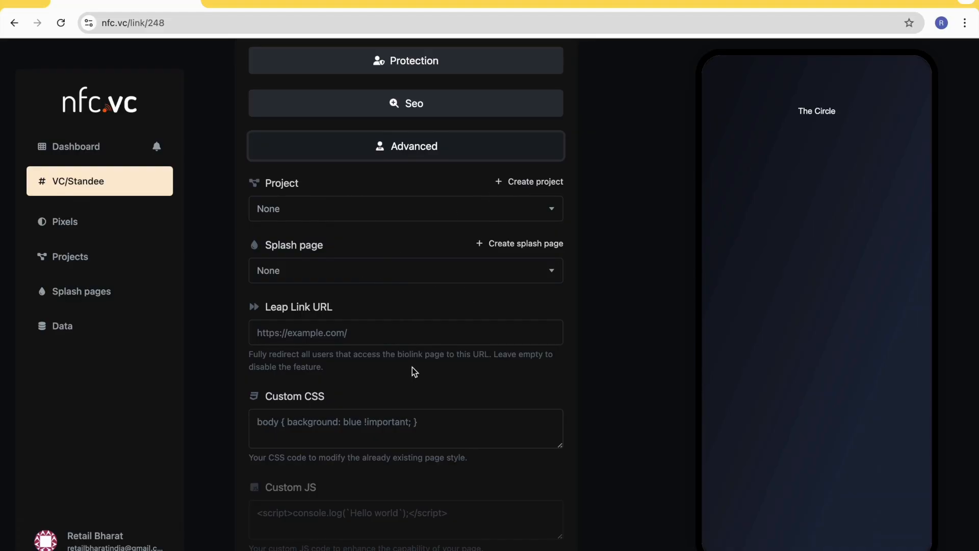
scroll(412, 369, "down", 1)
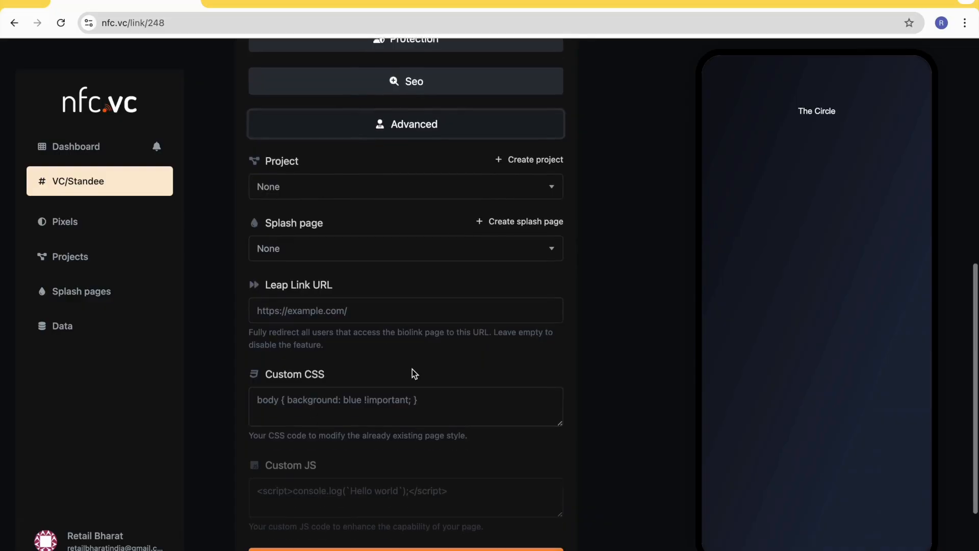
left_click(345, 306)
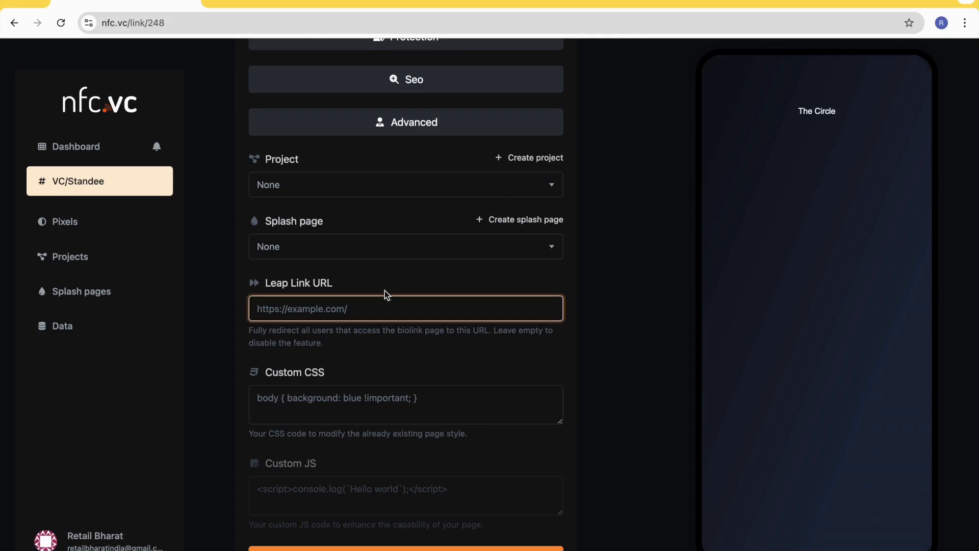
scroll(375, 261, "down", 1)
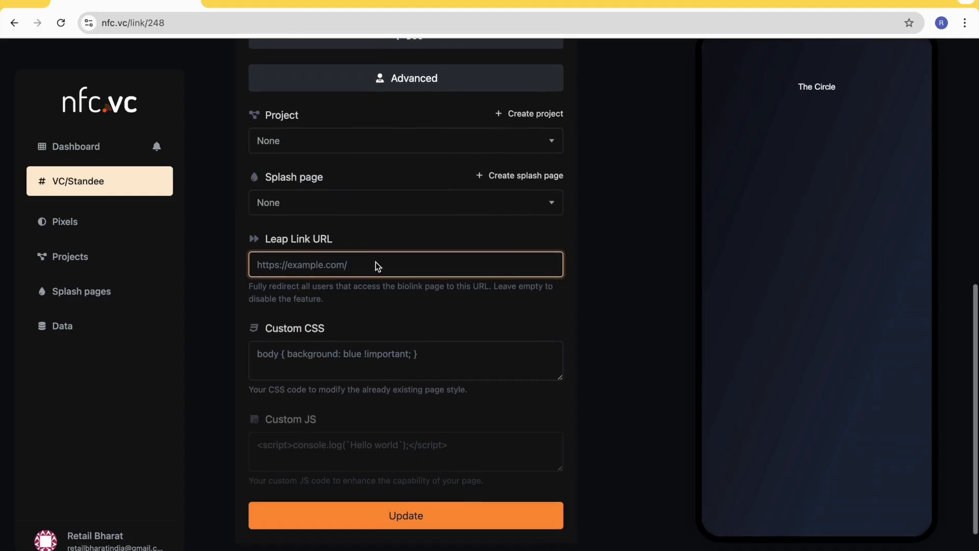
scroll(375, 261, "up", 3)
scroll(375, 261, "up", 7)
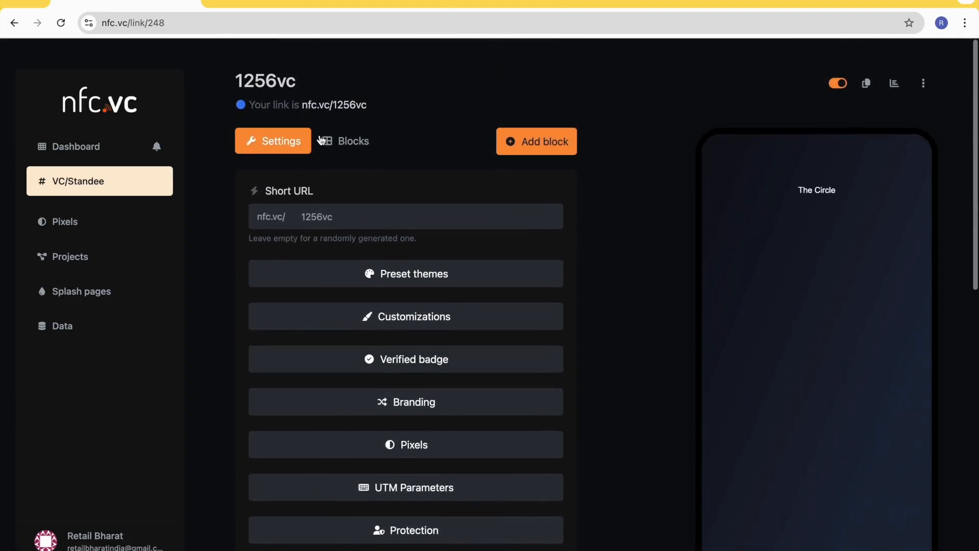
- Save the updated settings of the 1256vc page
scroll(501, 278, "down", 2)
scroll(502, 277, "down", 12)
left_click(423, 390)
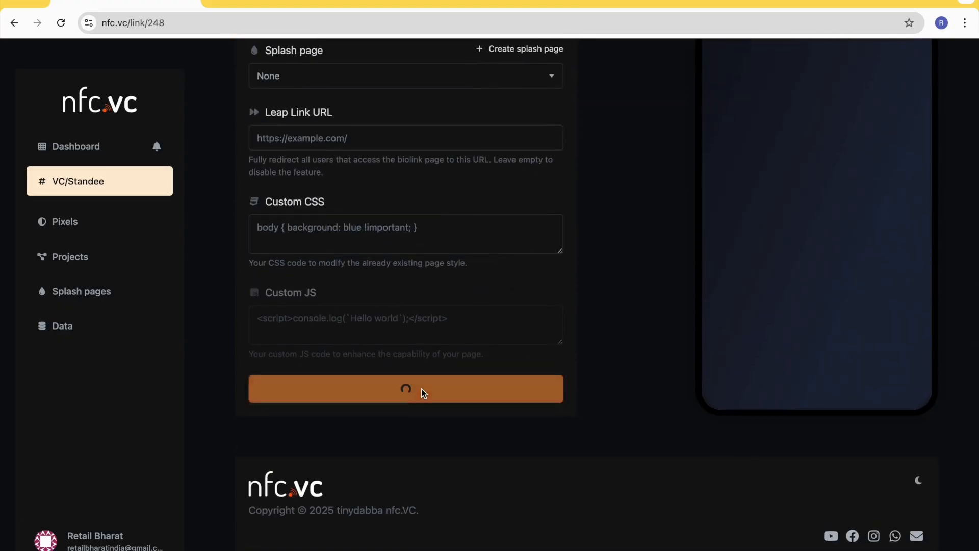
scroll(451, 274, "up", 6)
scroll(451, 274, "up", 8)
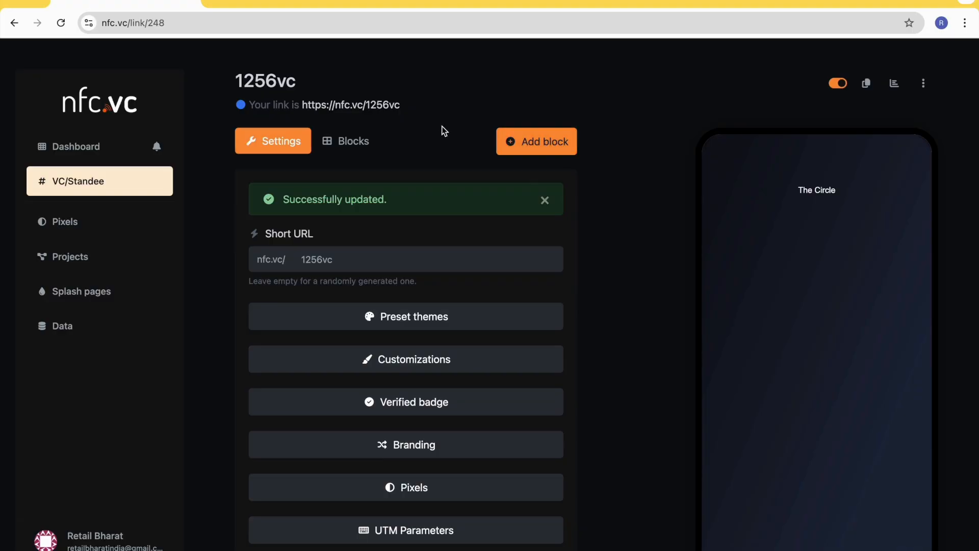
- Open the list of new blocks and examine the Standard, Advanced, Payments and Embeds block types
left_click(564, 144)
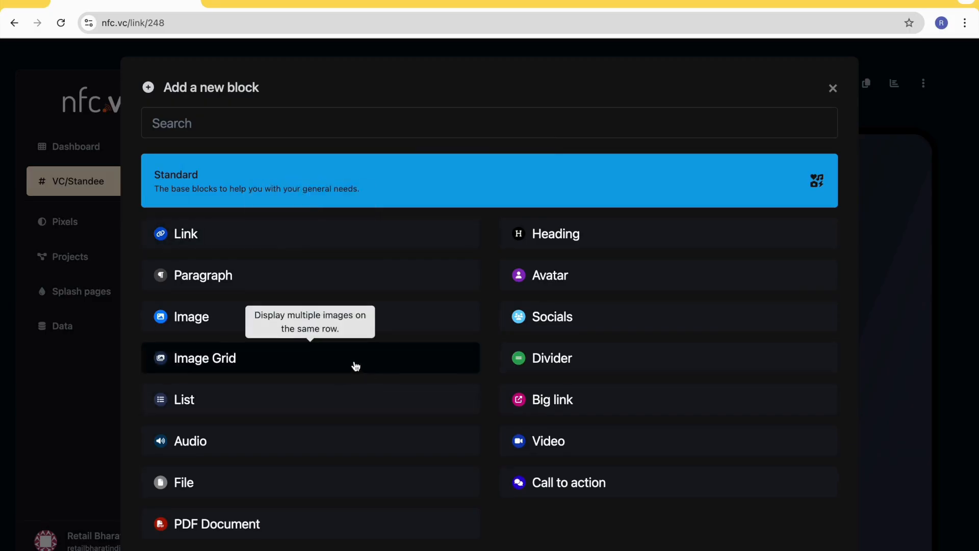
scroll(355, 366, "down", 1)
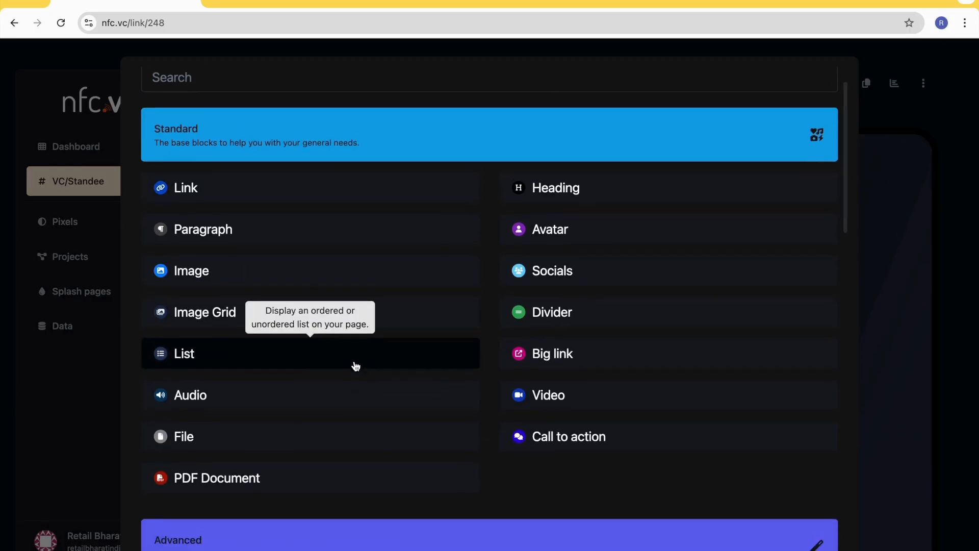
scroll(356, 366, "down", 2)
scroll(356, 366, "up", 4)
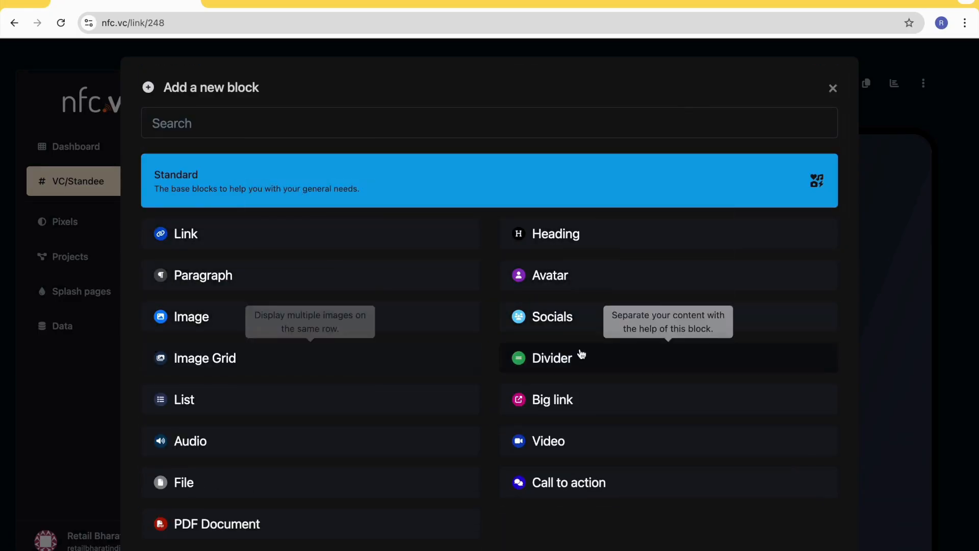
scroll(297, 400, "down", 10)
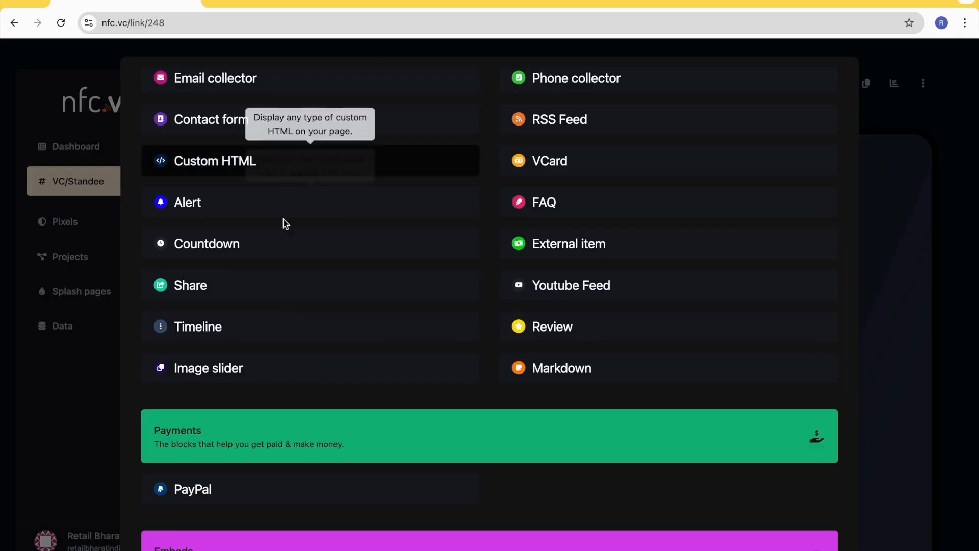
scroll(298, 321, "down", 5)
scroll(298, 324, "down", 6)
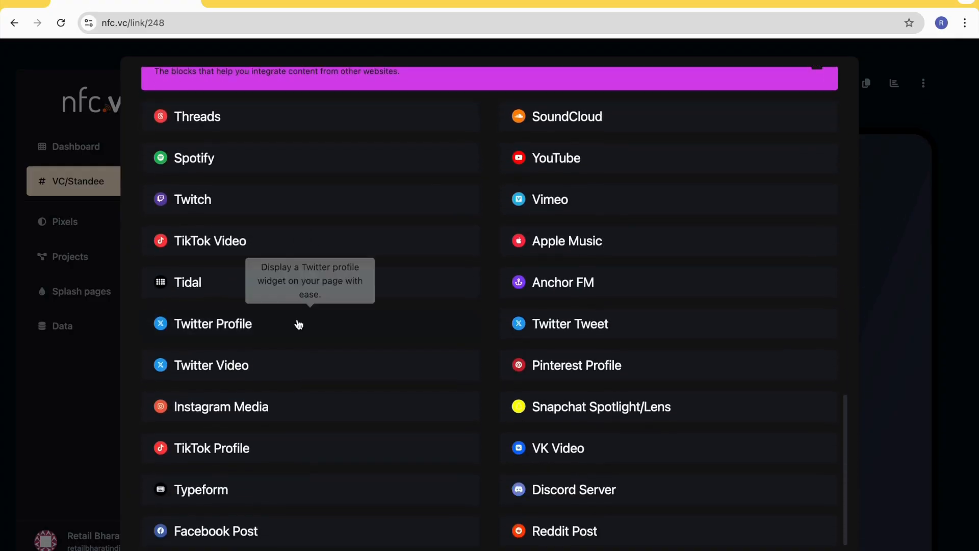
scroll(298, 324, "up", 20)
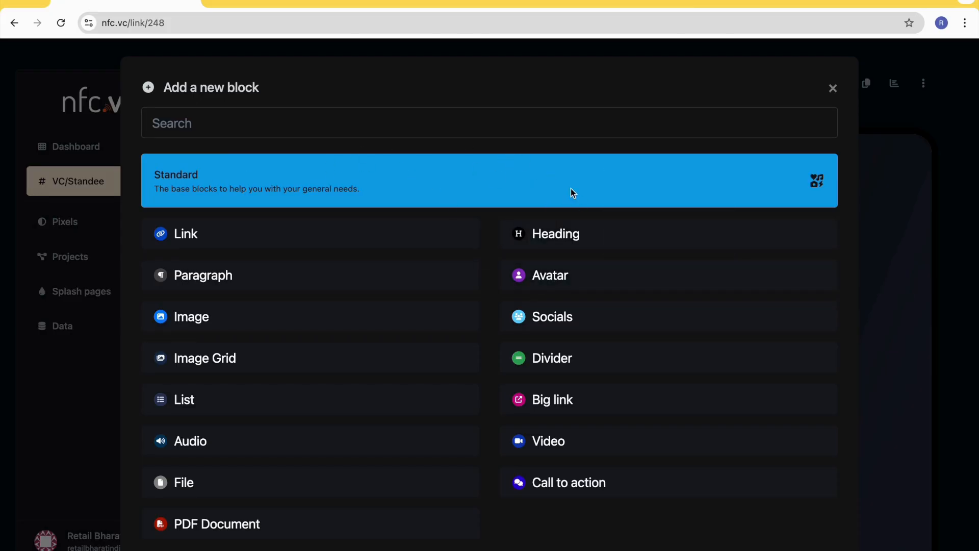
- Add an avatar block using 1.png from the TheCircle folder, with a 125x125px size and Round border radius
left_click(574, 279)
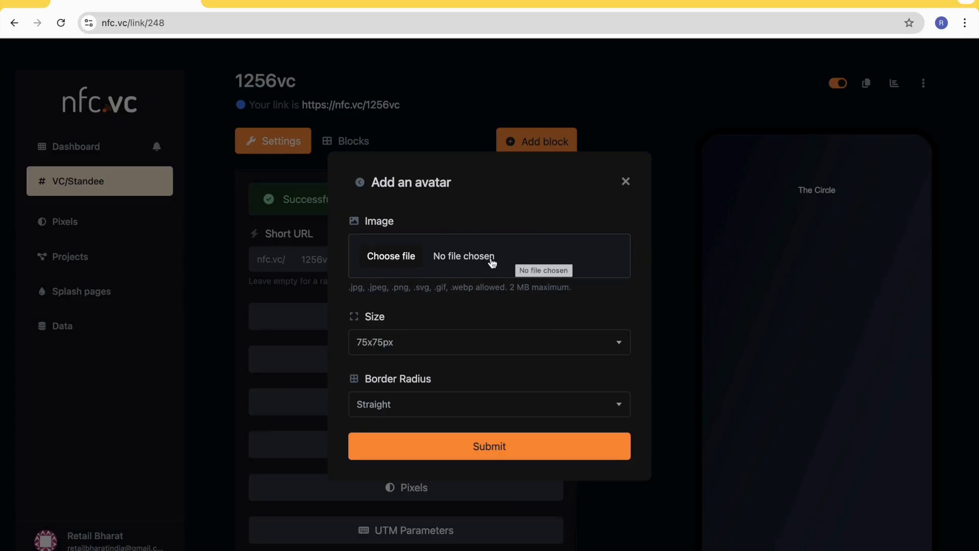
left_click(391, 256)
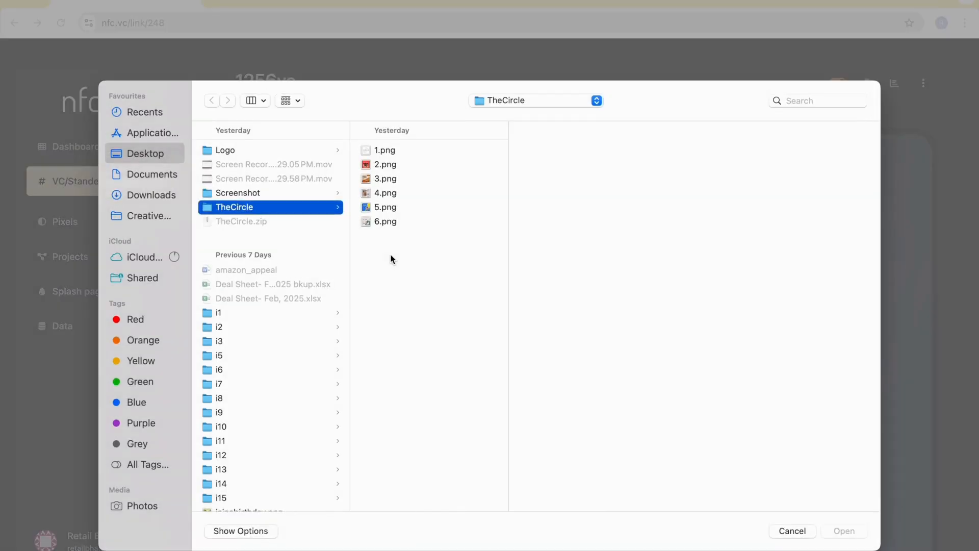
left_click(383, 152)
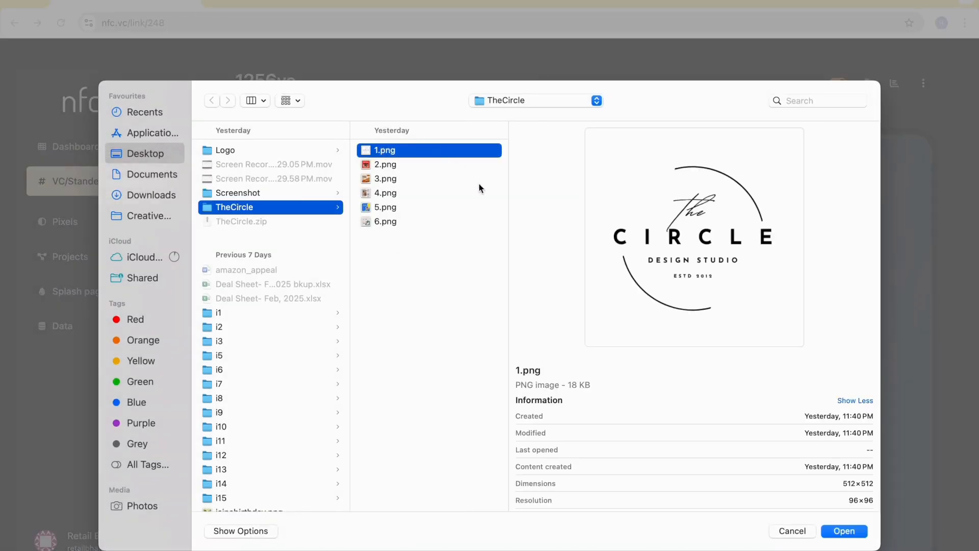
left_click(844, 531)
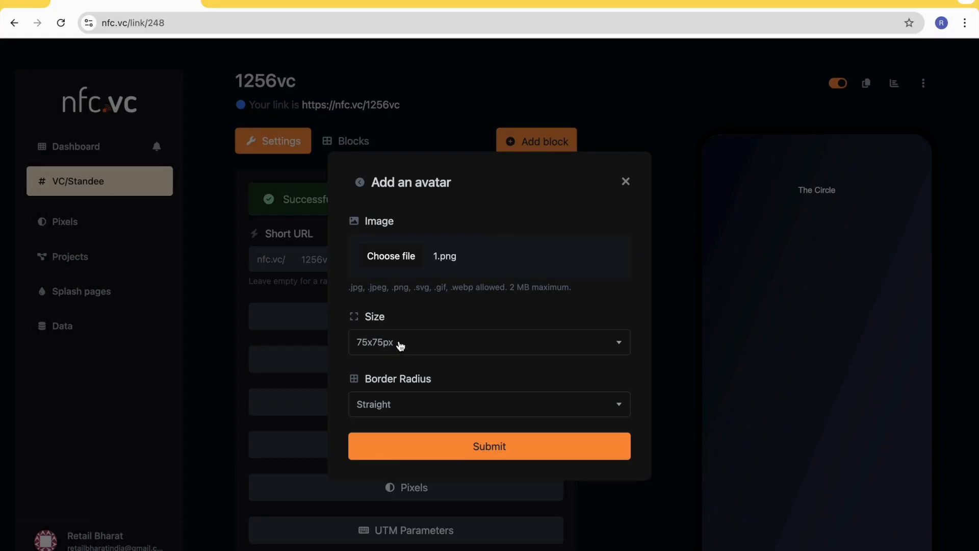
left_click(422, 347)
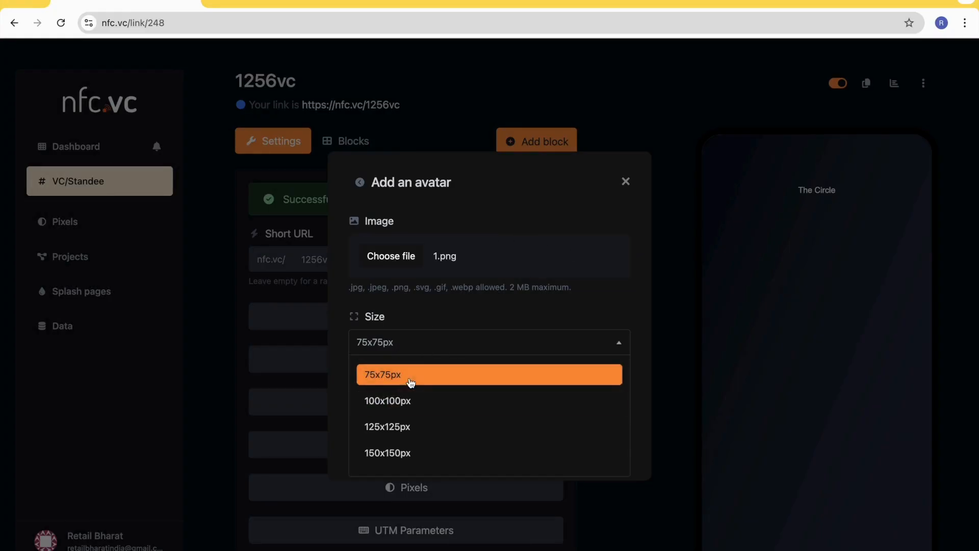
left_click(411, 432)
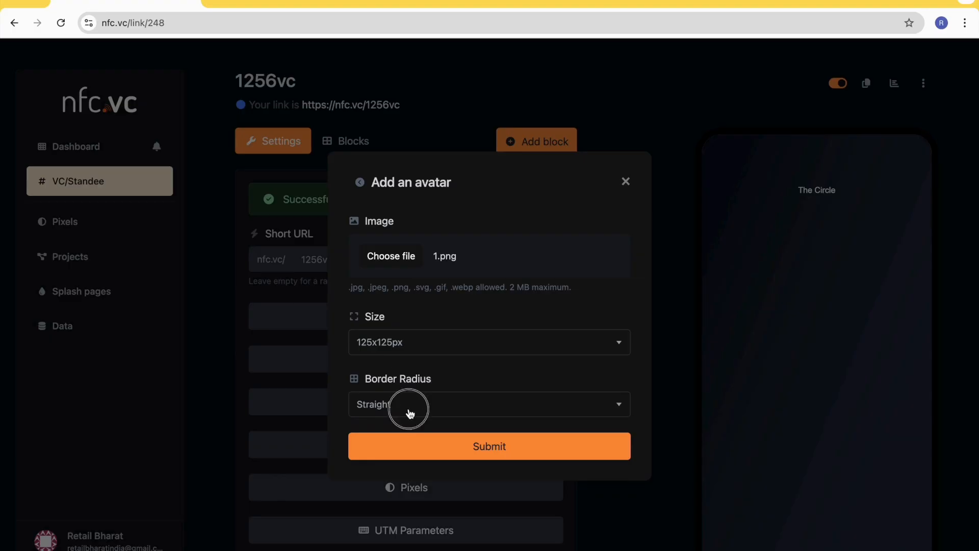
left_click(411, 413)
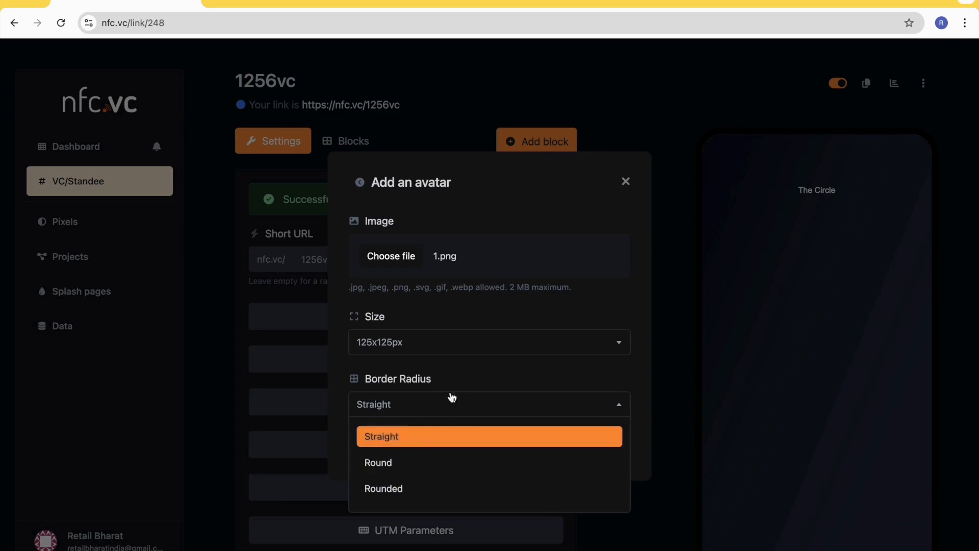
left_click(400, 460)
left_click(491, 447)
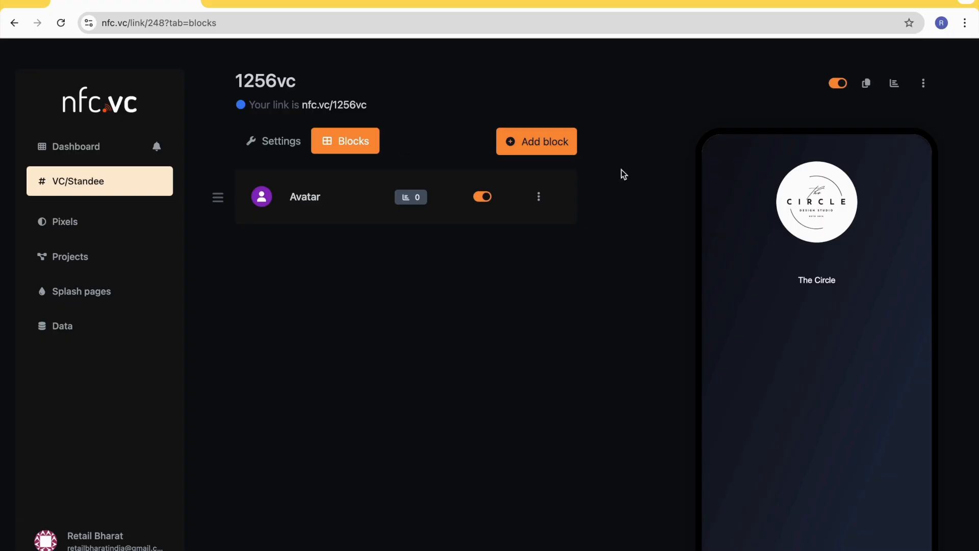
- View the live nfc.vc/1256vc page with the new avatar, and return to the block editor
left_click(336, 105)
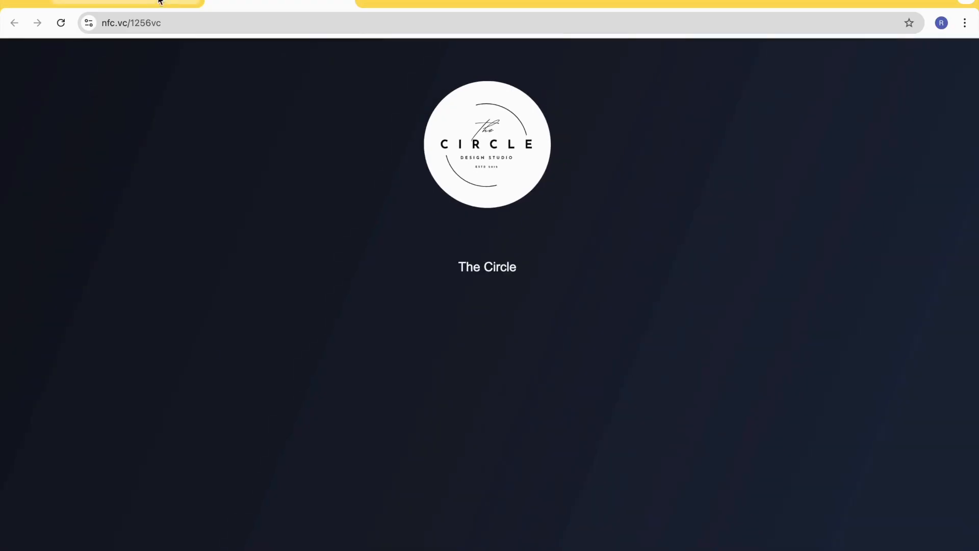
left_click(127, 4)
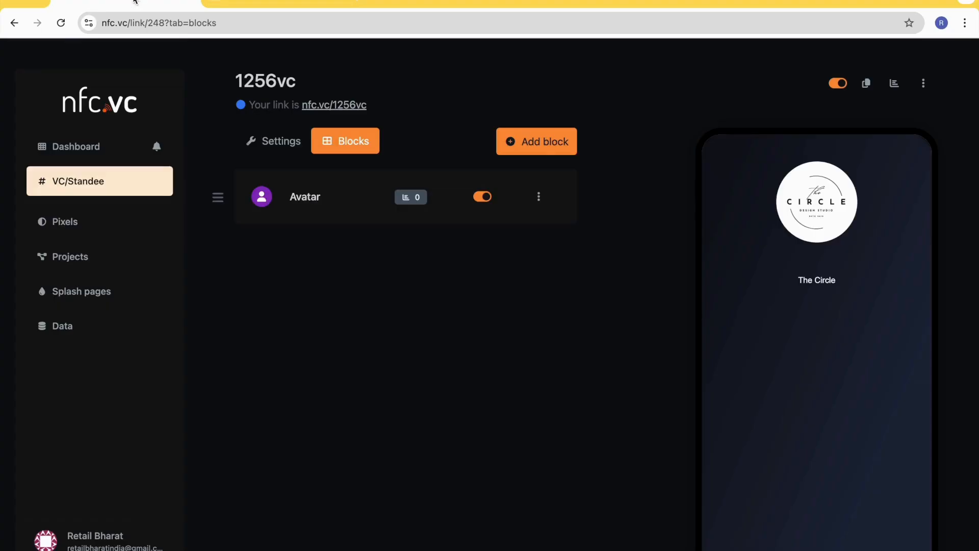
scroll(286, 258, "down", 1)
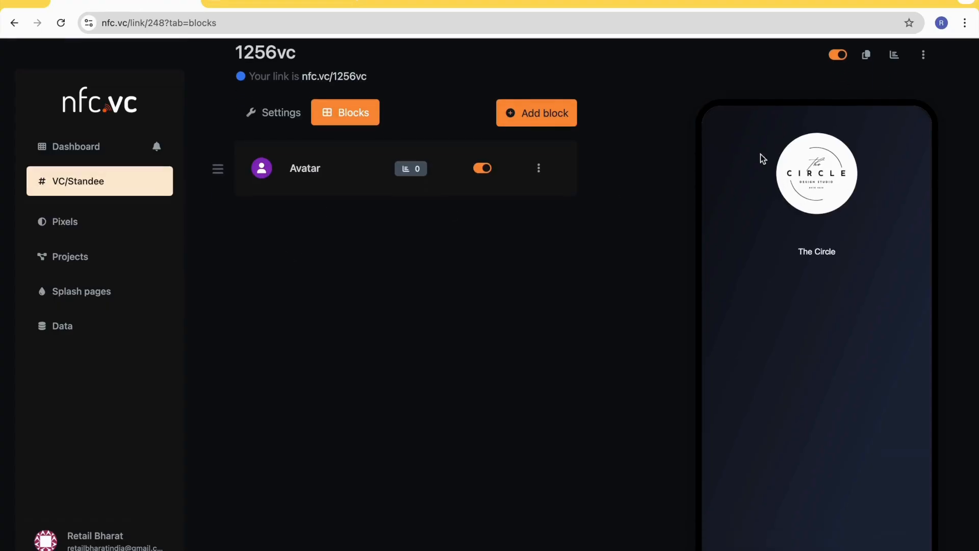
- Find the Heading block and add it as an H3 heading containing the cardholder's full name
left_click(543, 123)
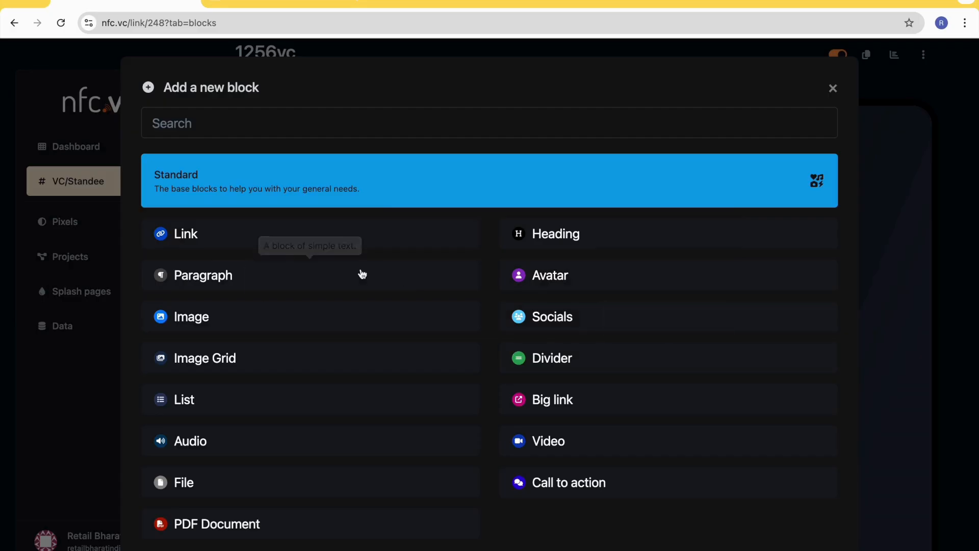
scroll(323, 265, "down", 1)
scroll(324, 264, "up", 1)
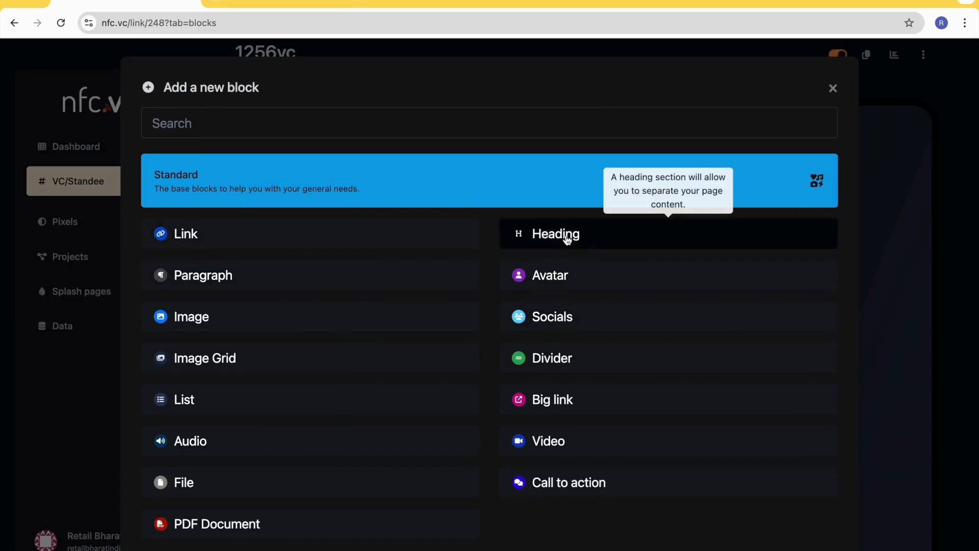
left_click(227, 127)
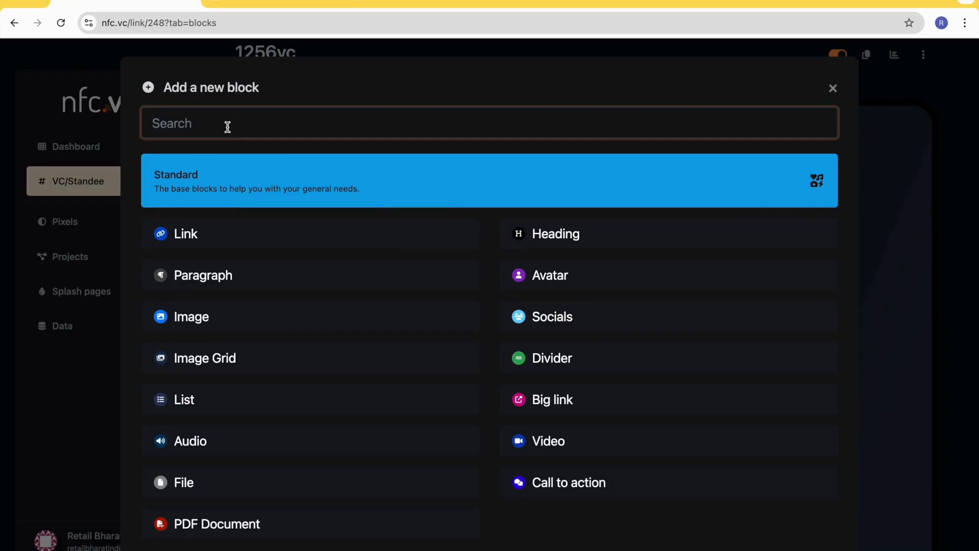
type("he")
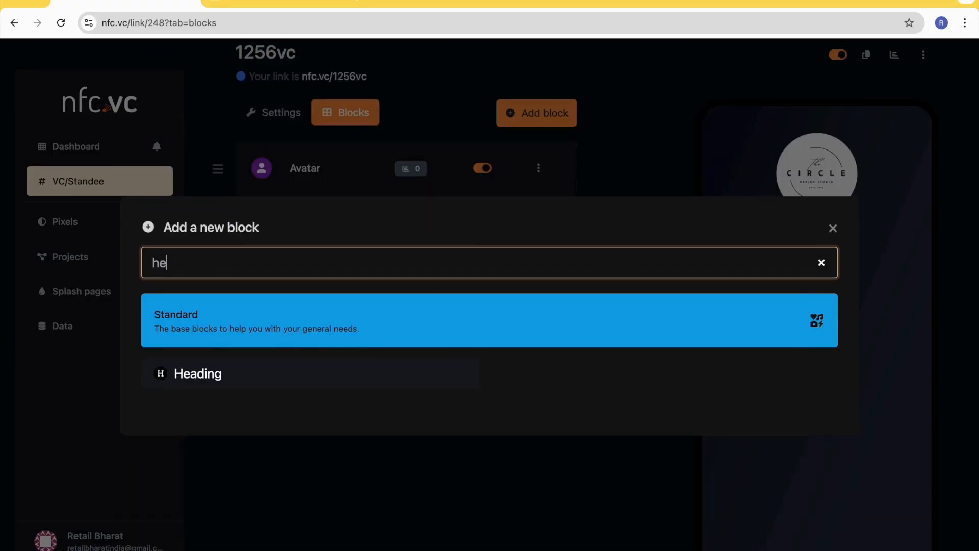
left_click(208, 379)
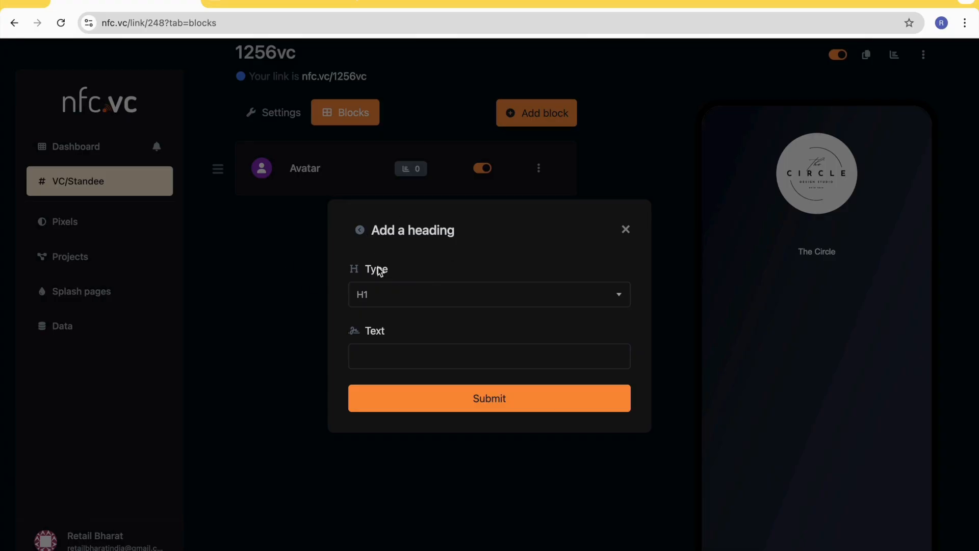
left_click(428, 296)
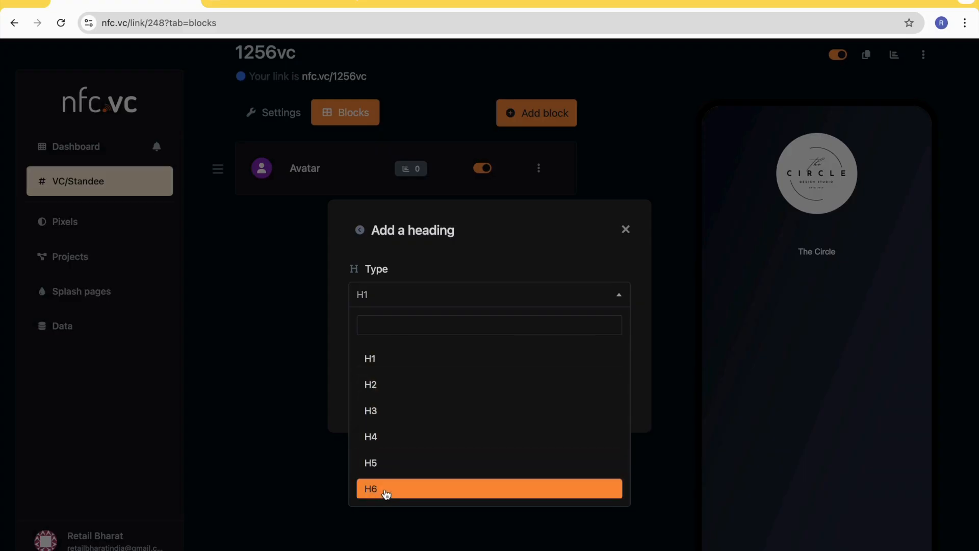
left_click(385, 410)
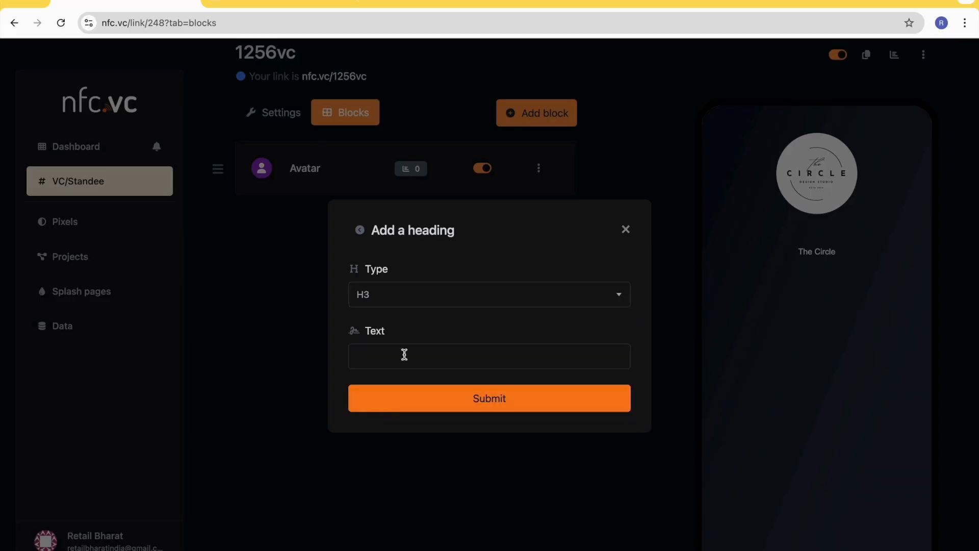
left_click(383, 360)
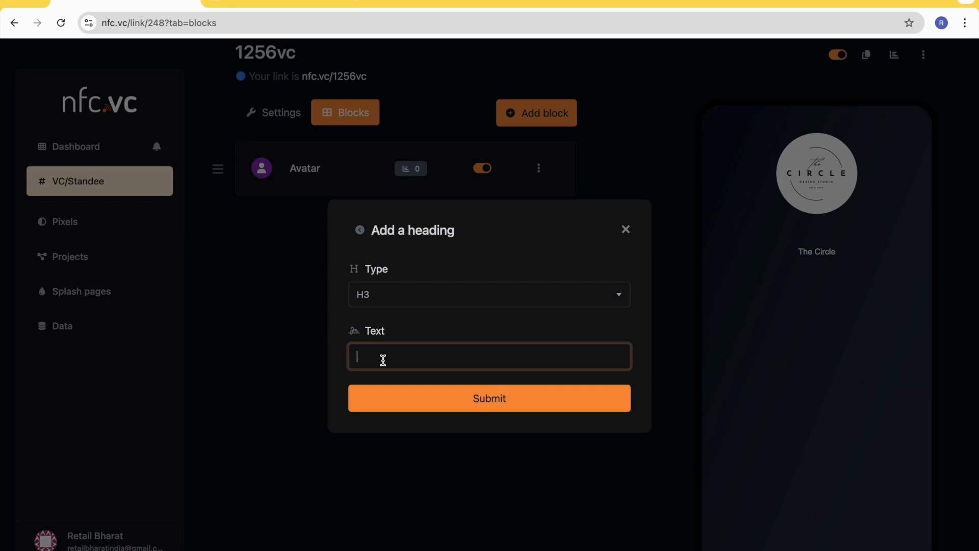
left_click(516, 409)
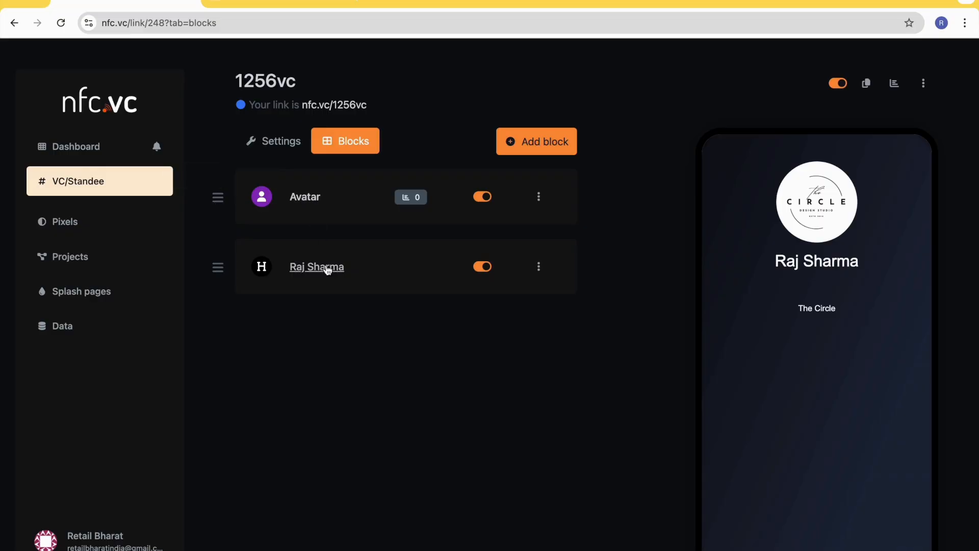
- Move the Avatar block below the heading and back above it, and switch the Avatar block off and on again
left_click_drag(216, 197, 214, 271)
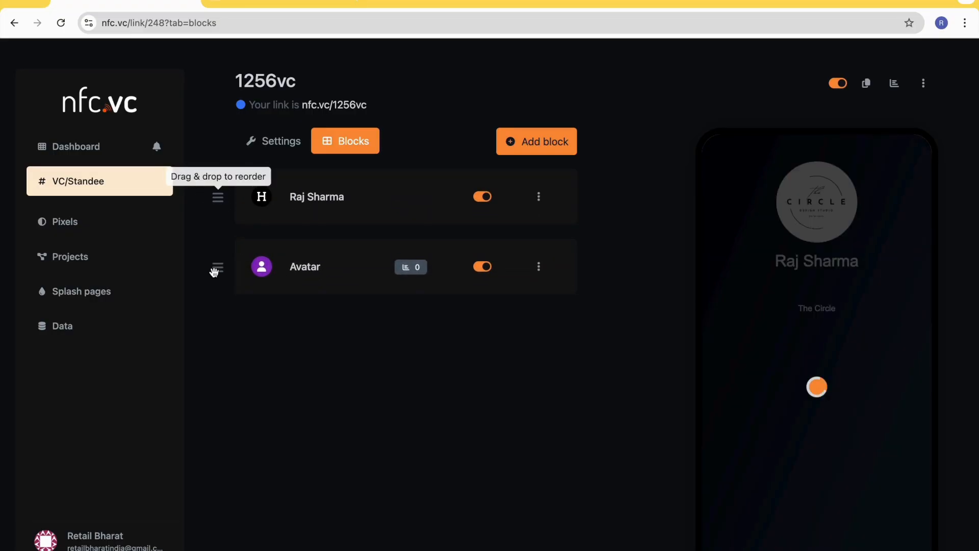
left_click_drag(220, 270, 220, 199)
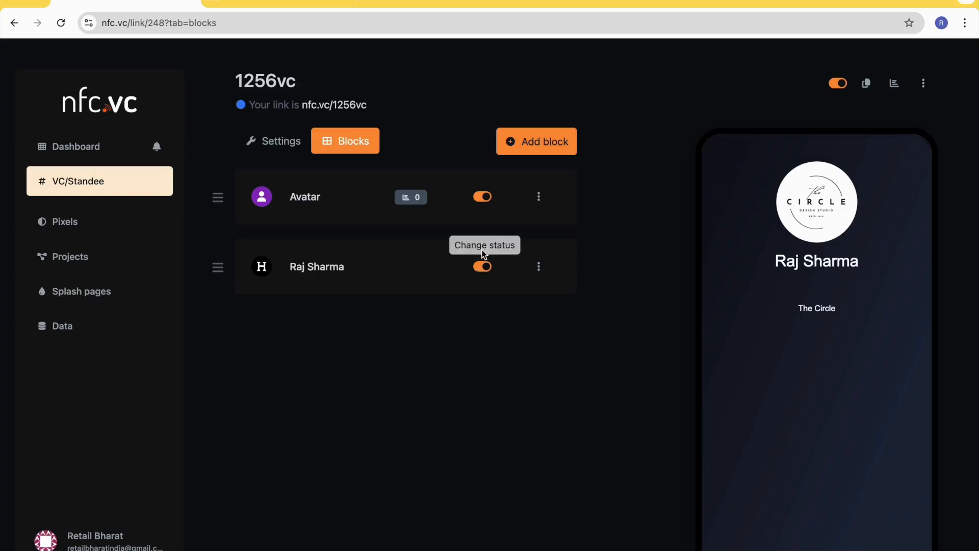
left_click(480, 199)
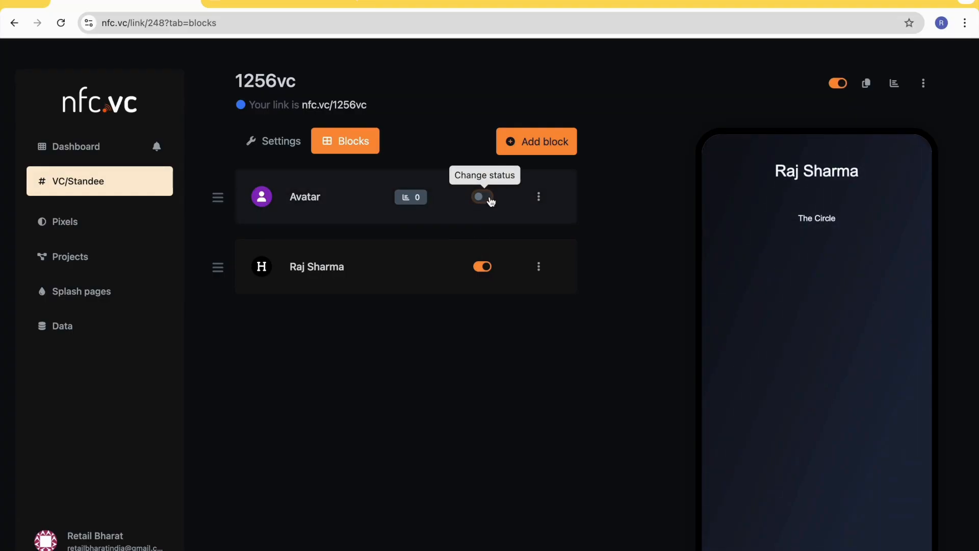
left_click(490, 201)
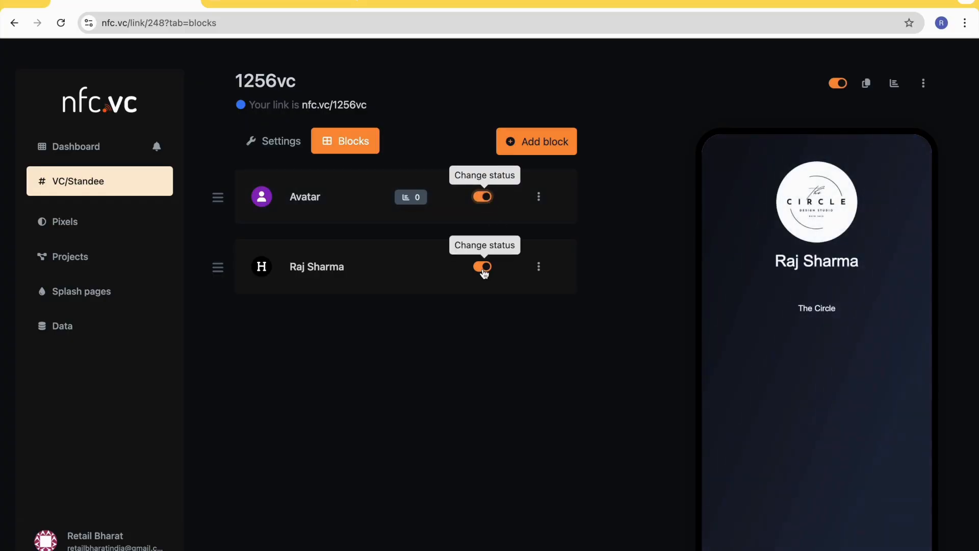
- Open the heading block for editing and set its type to H2
left_click(539, 267)
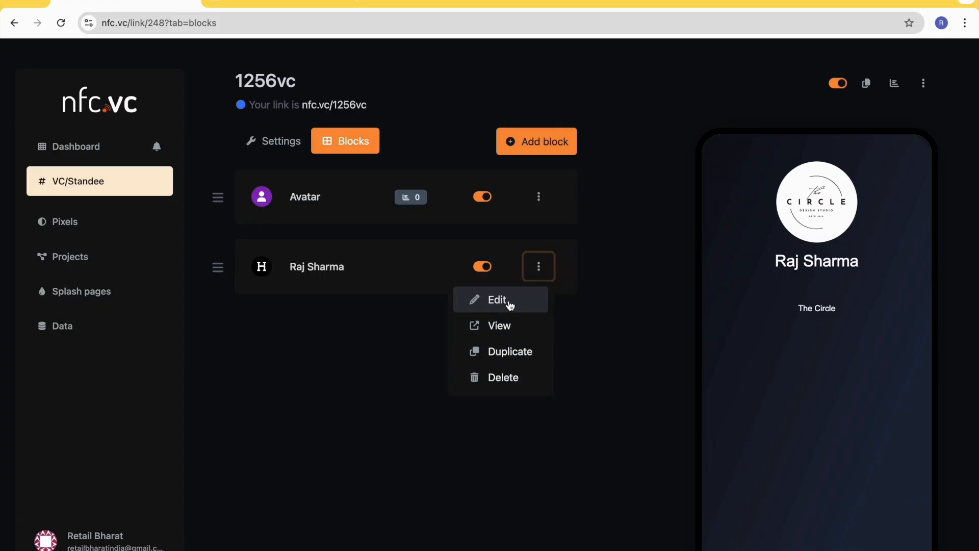
left_click(510, 305)
scroll(408, 355, "down", 1)
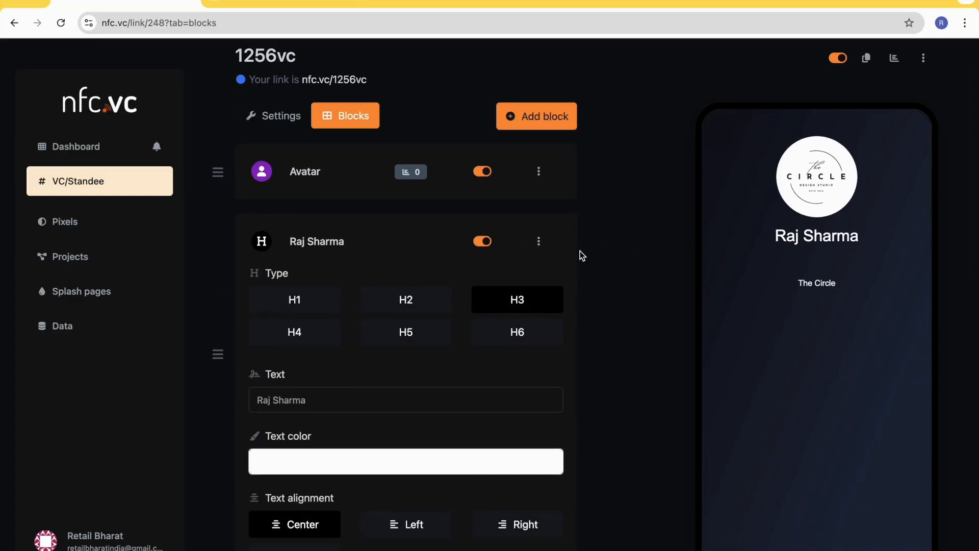
left_click(403, 306)
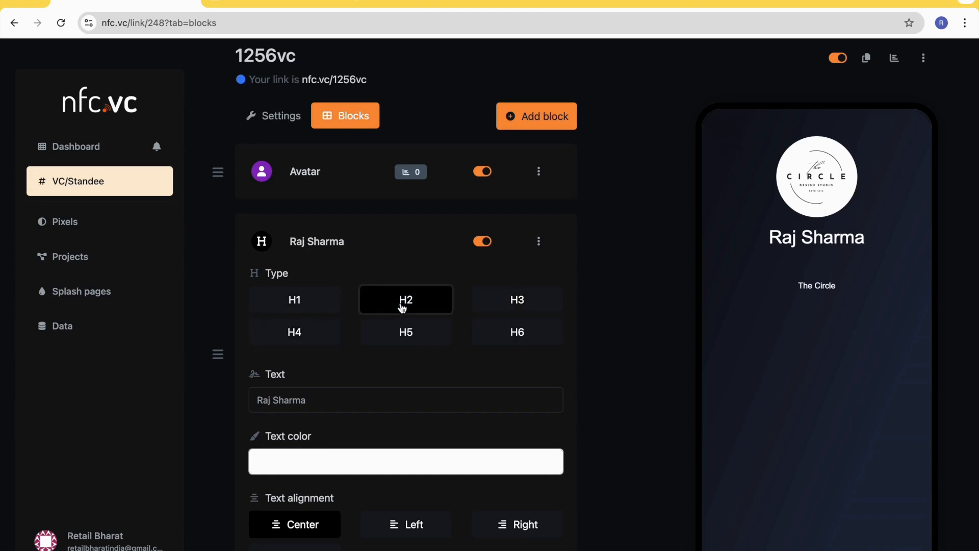
- Try heading types H1 and H6, return to H2, and try an extra letter at the end of the heading text
left_click(317, 303)
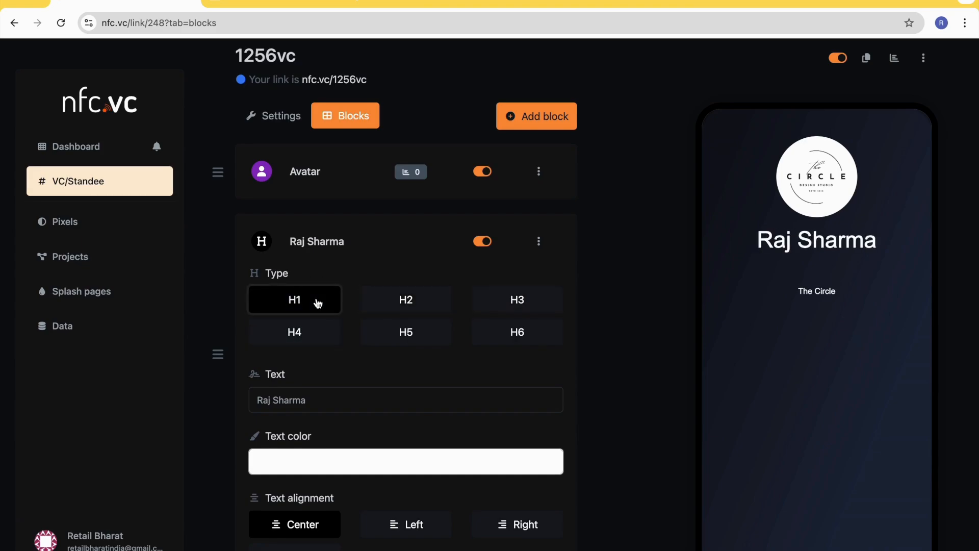
left_click(524, 336)
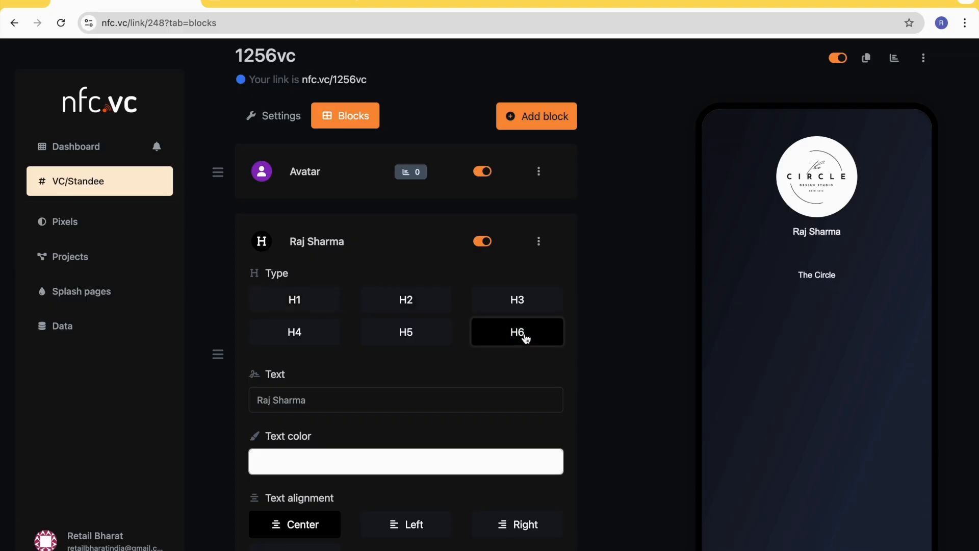
left_click(411, 302)
scroll(329, 403, "down", 2)
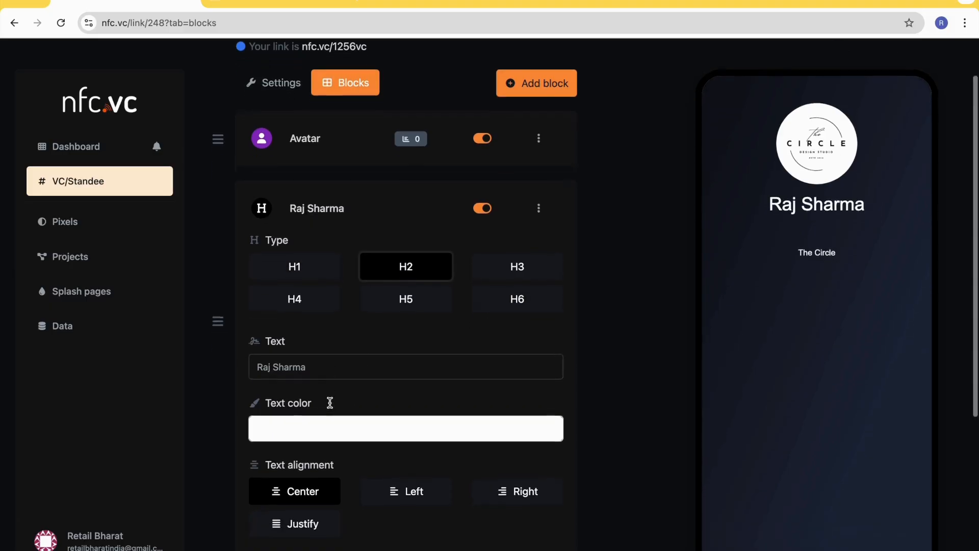
left_click(325, 318)
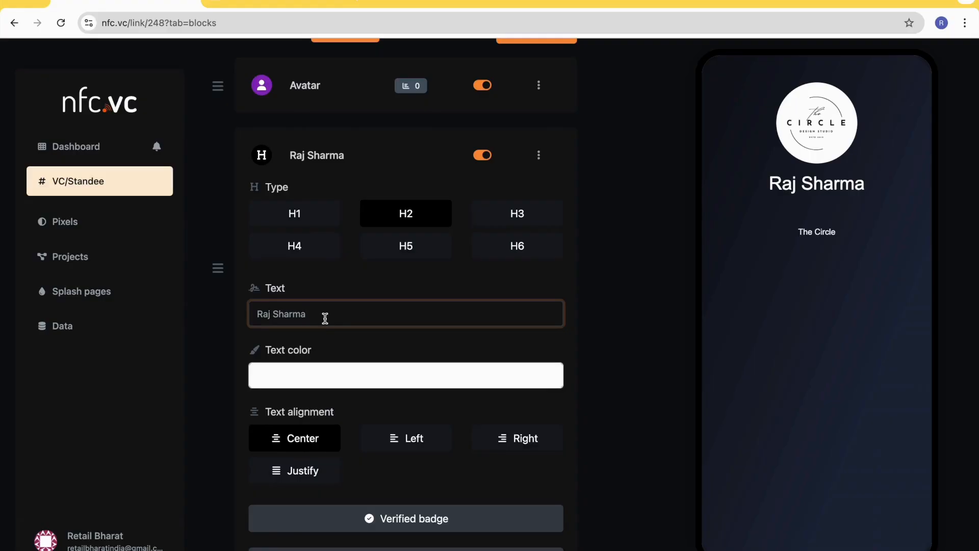
type("a")
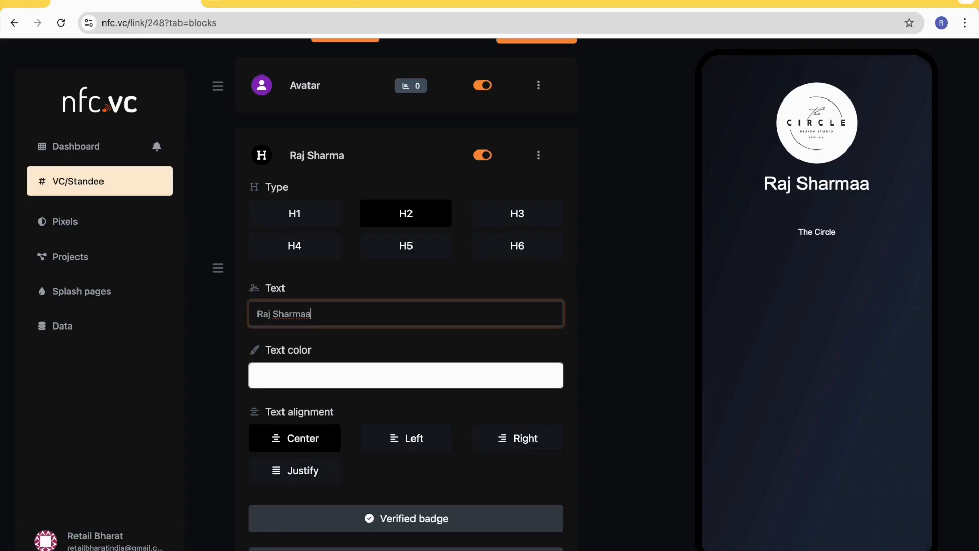
- Set the name heading's text color to a light yellow
left_click(350, 381)
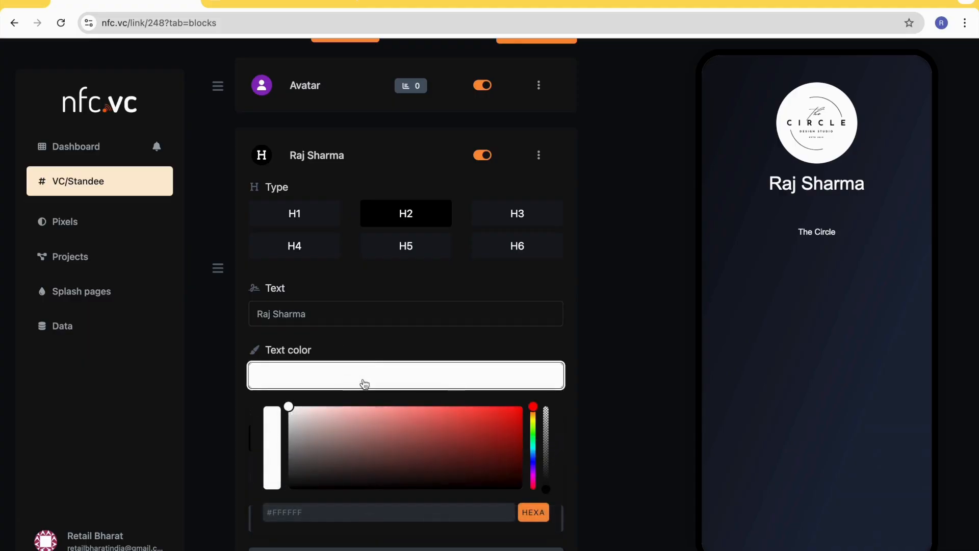
left_click(533, 421)
left_click(439, 409)
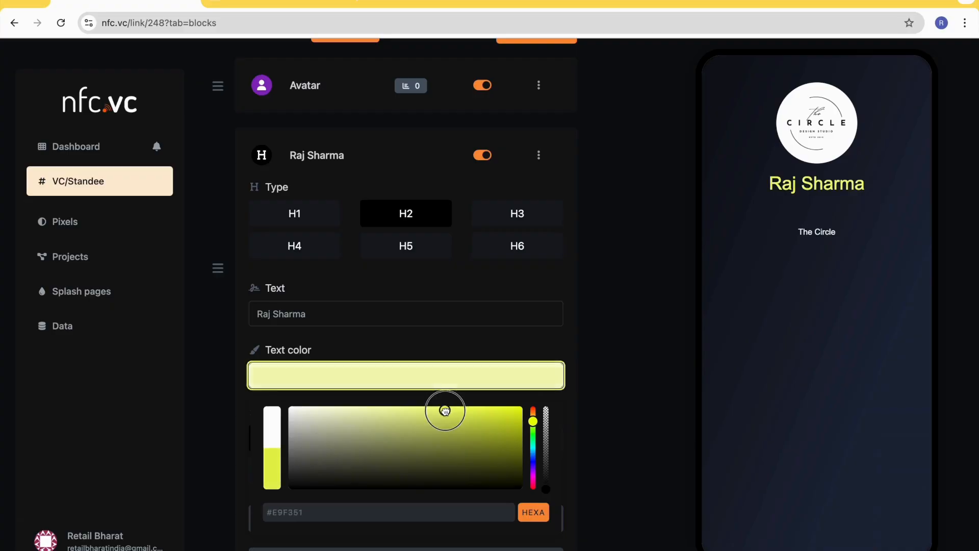
left_click(418, 353)
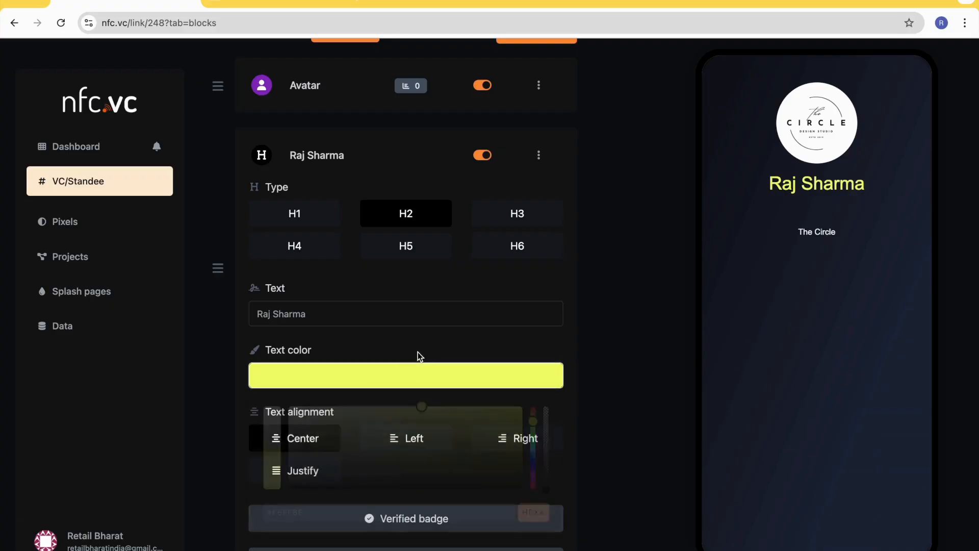
- Try the Left, Right and Justify alignments on the name heading, and return it to Center
scroll(386, 413, "down", 1)
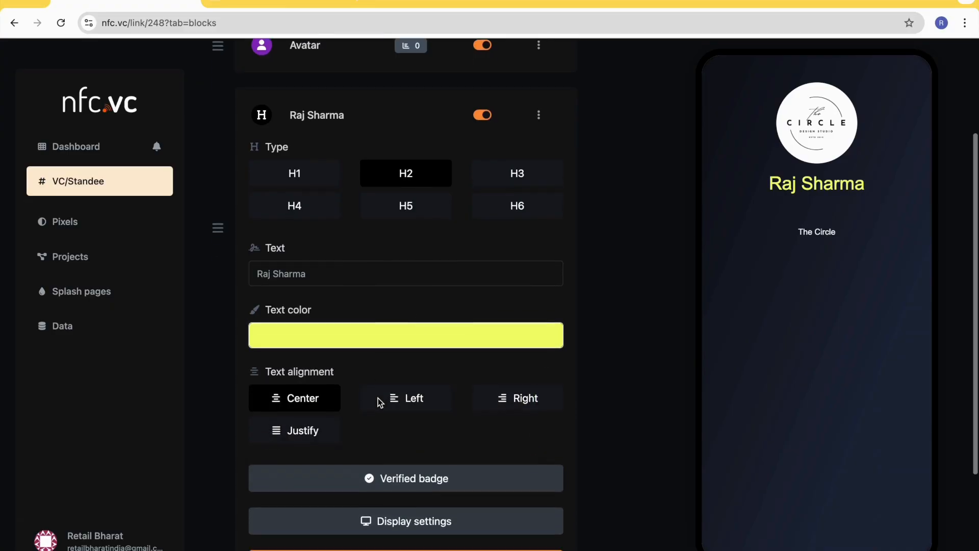
left_click(312, 392)
left_click(408, 389)
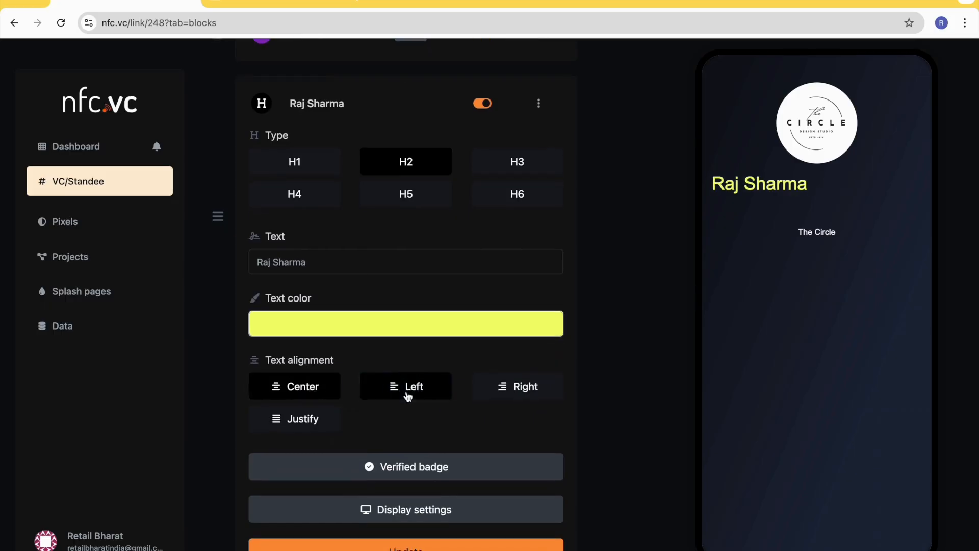
left_click(515, 395)
left_click(308, 415)
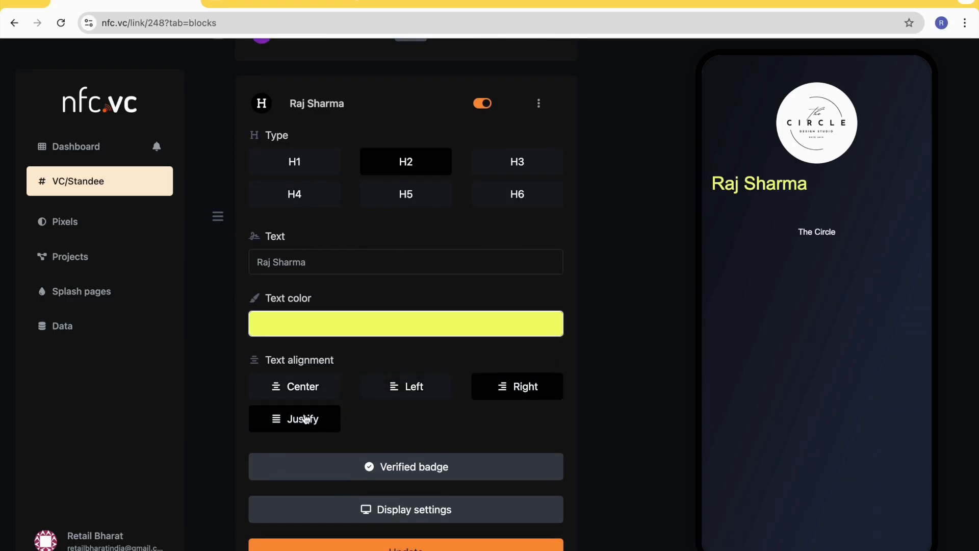
left_click(417, 391)
left_click(334, 388)
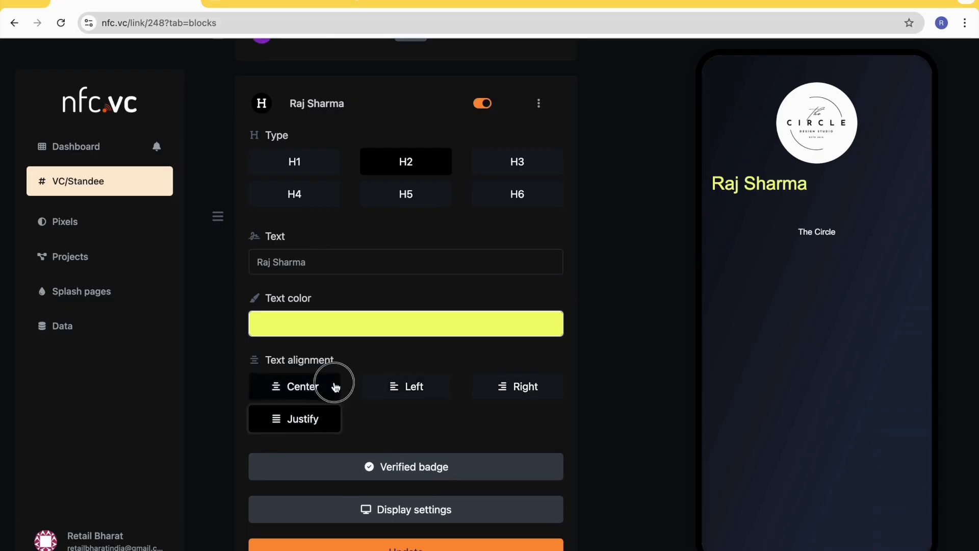
- Open the heading block's display settings and turn on its Schedule option
scroll(454, 391, "down", 3)
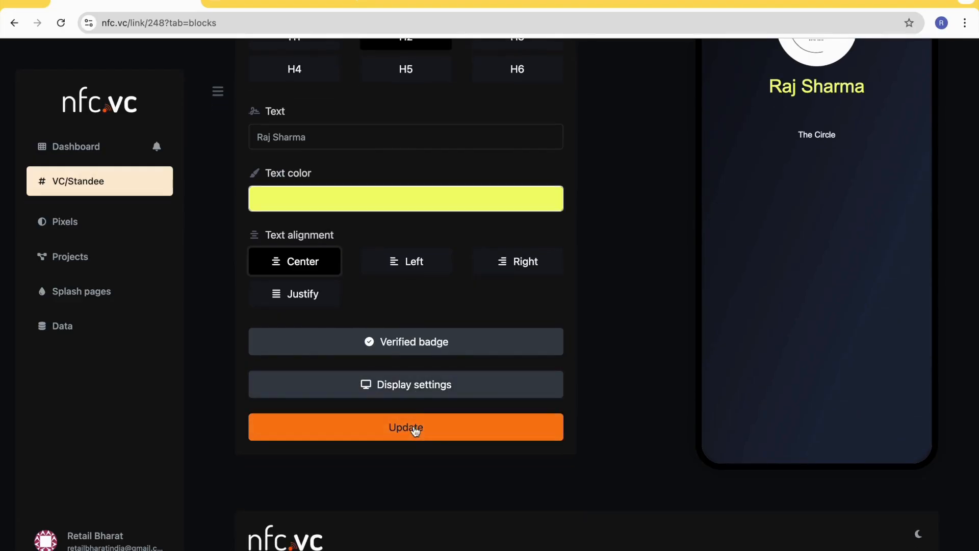
left_click(403, 390)
scroll(403, 391, "down", 2)
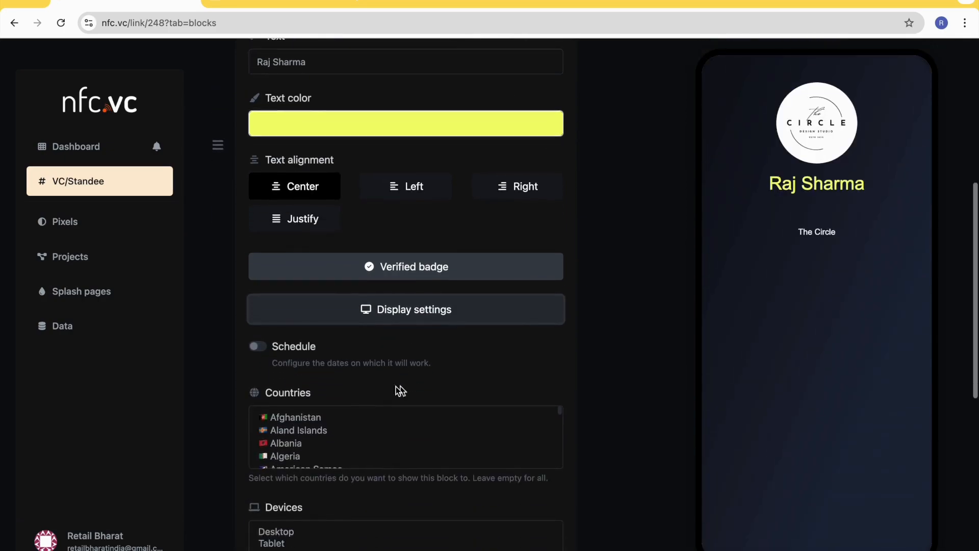
left_click(261, 347)
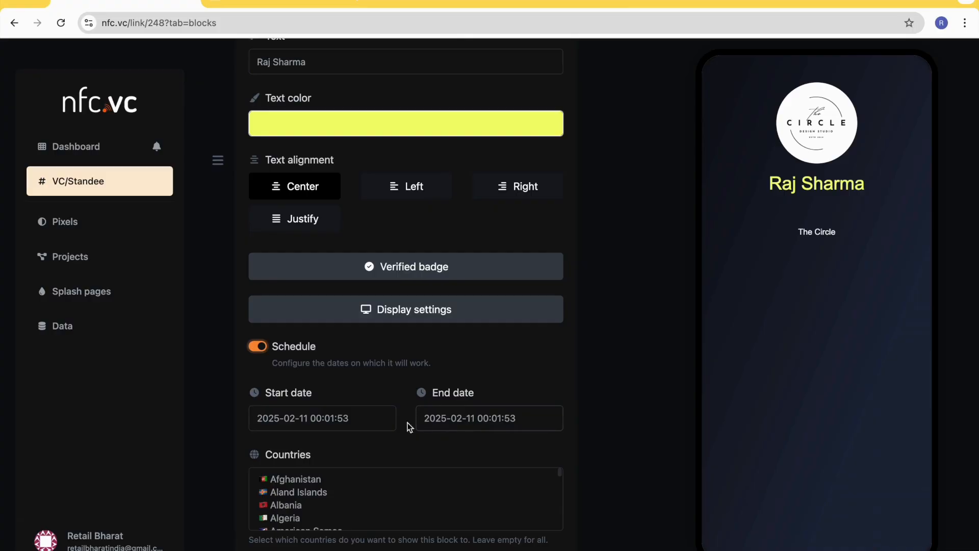
- Examine the heading block's schedule dates and its country, device, browser language and operating system display options
scroll(400, 426, "down", 1)
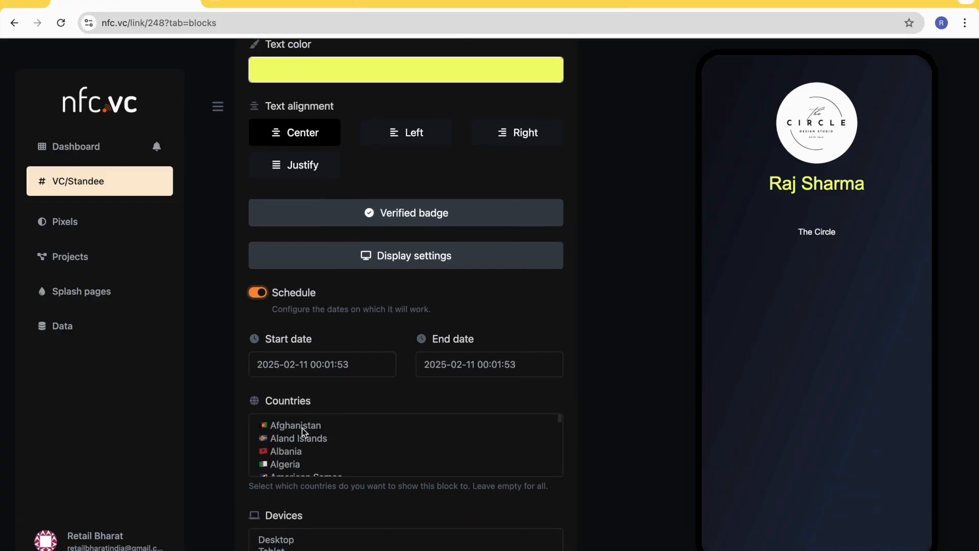
scroll(302, 452, "down", 3)
scroll(302, 452, "down", 2)
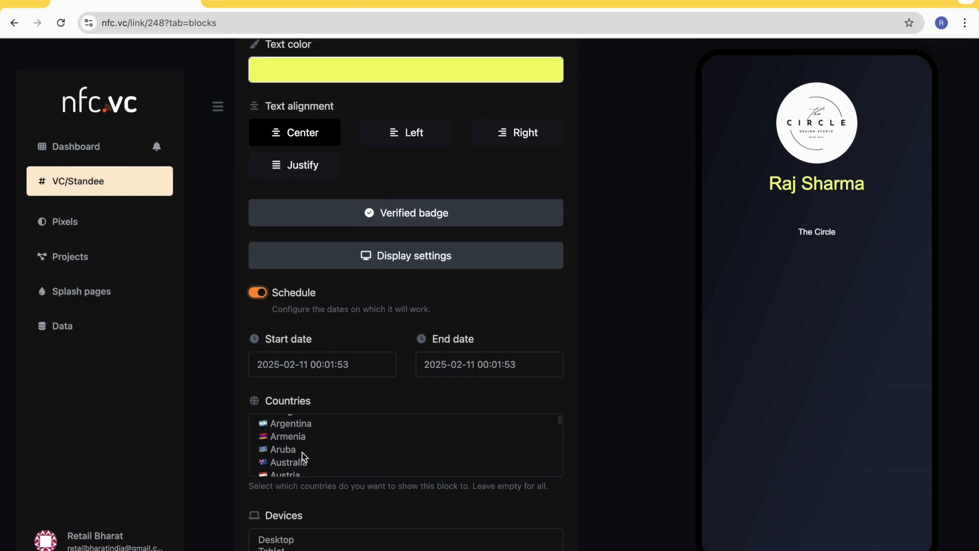
scroll(302, 452, "down", 1)
scroll(302, 452, "up", 2)
scroll(302, 452, "down", 3)
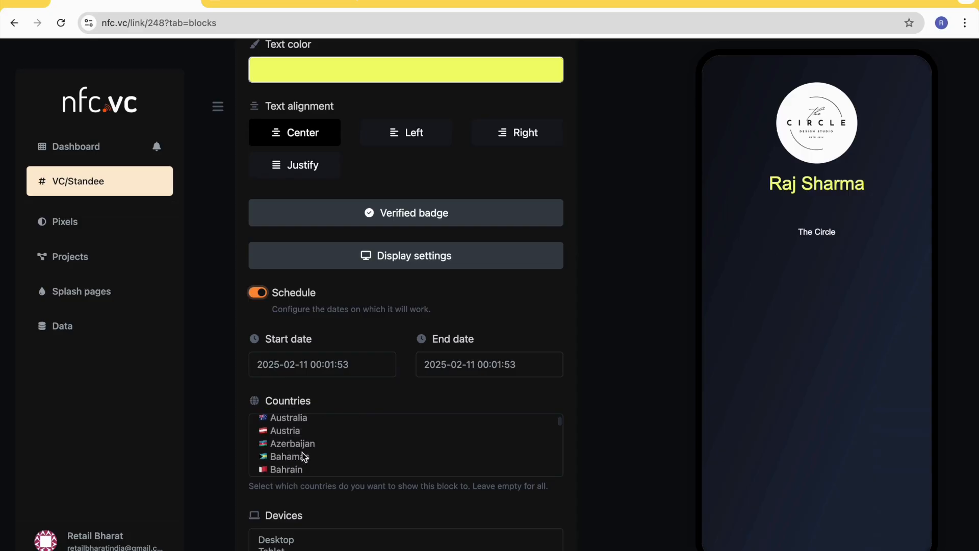
scroll(334, 495, "down", 3)
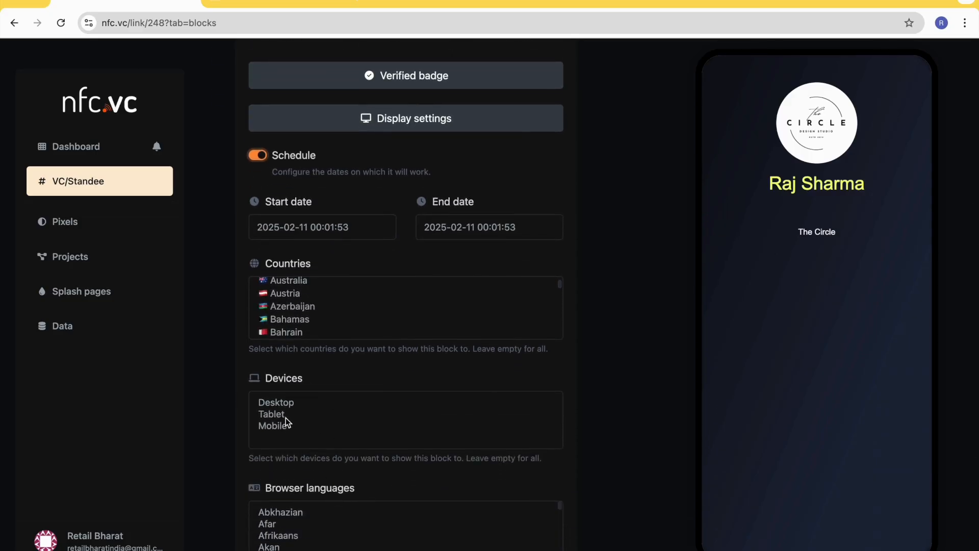
scroll(325, 422, "down", 1)
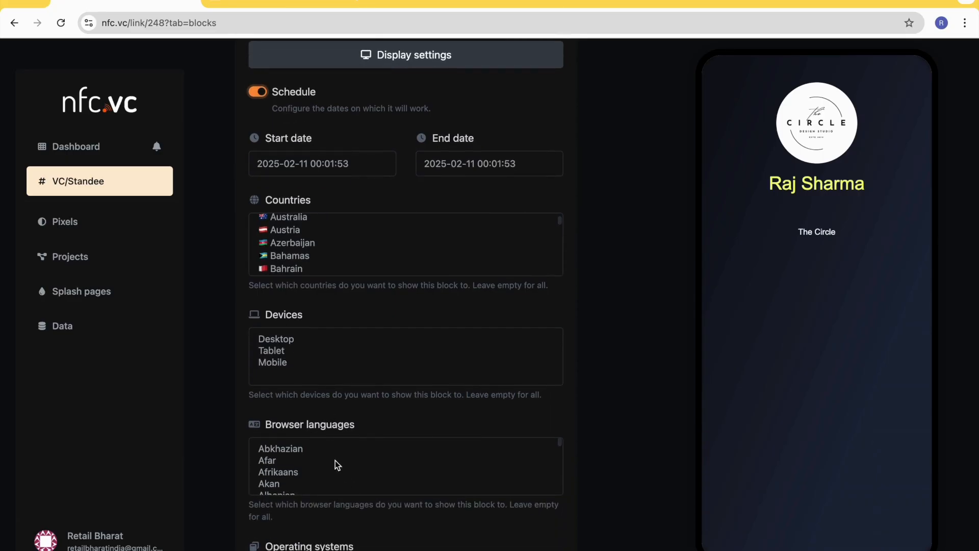
scroll(335, 461, "down", 1)
scroll(335, 460, "down", 2)
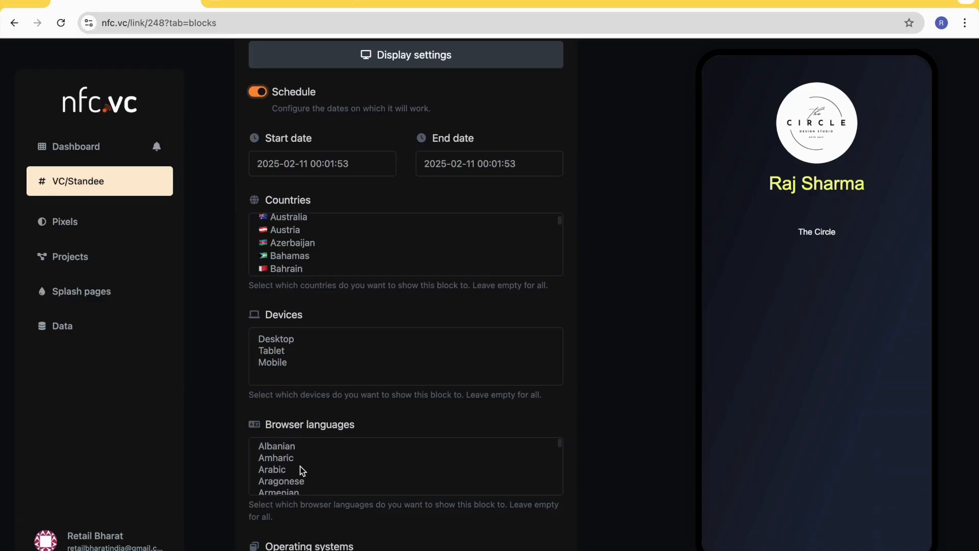
scroll(308, 473, "down", 1)
scroll(348, 472, "down", 1)
scroll(347, 472, "down", 2)
scroll(341, 528, "down", 4)
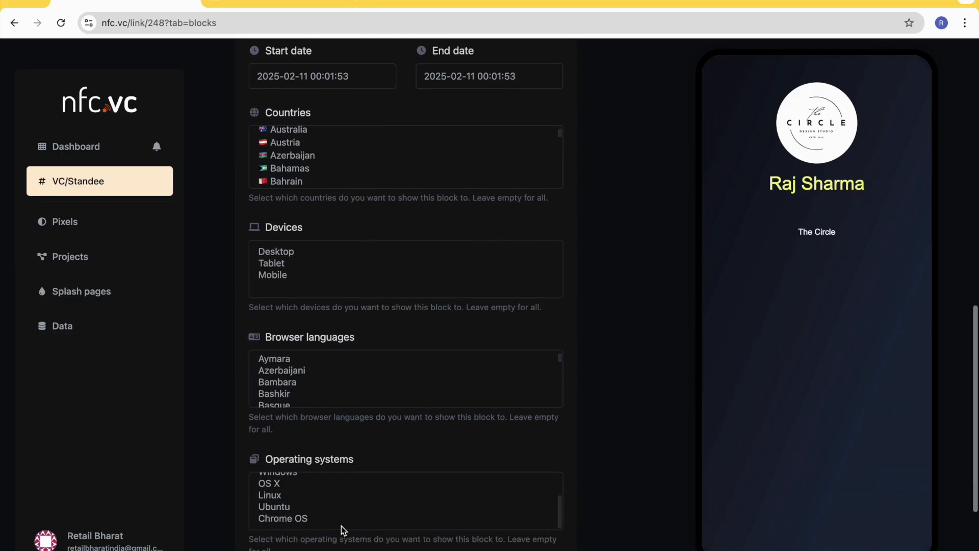
scroll(327, 493, "up", 1)
scroll(327, 497, "down", 1)
scroll(325, 496, "up", 2)
scroll(326, 497, "up", 2)
scroll(351, 403, "up", 2)
scroll(353, 400, "up", 2)
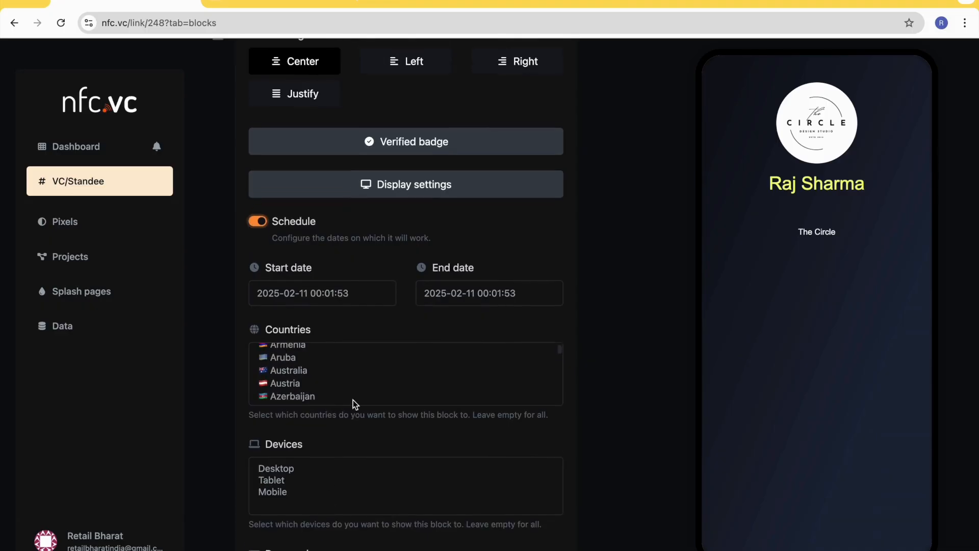
- Turn off the heading block's Schedule option and save the block's updated settings
left_click(258, 222)
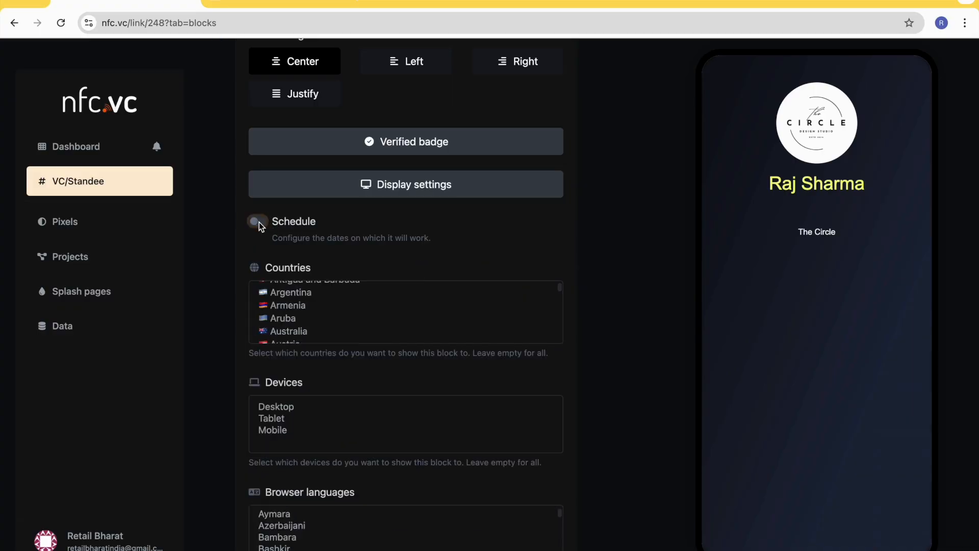
scroll(398, 241, "down", 7)
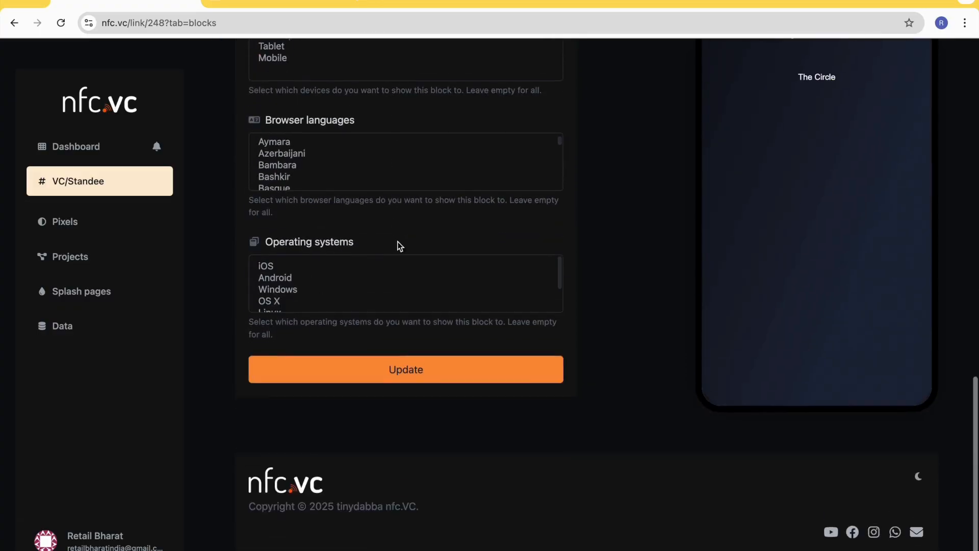
scroll(417, 384, "up", 10)
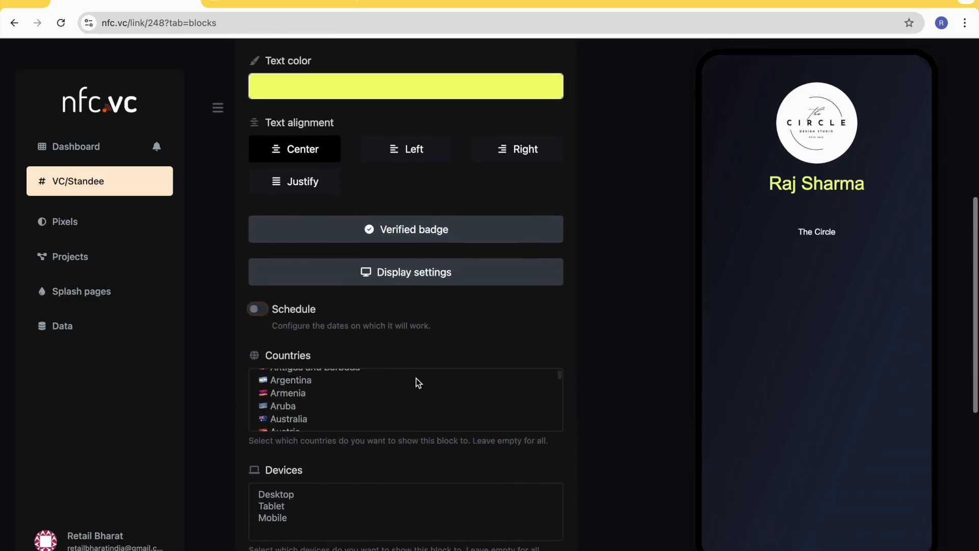
scroll(366, 203, "up", 2)
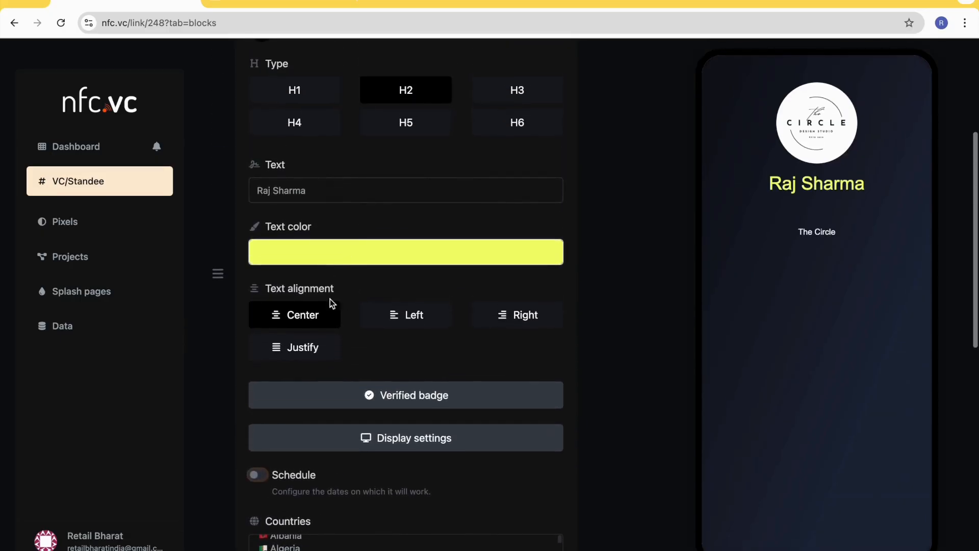
scroll(412, 378, "down", 2)
scroll(410, 375, "down", 10)
left_click(404, 374)
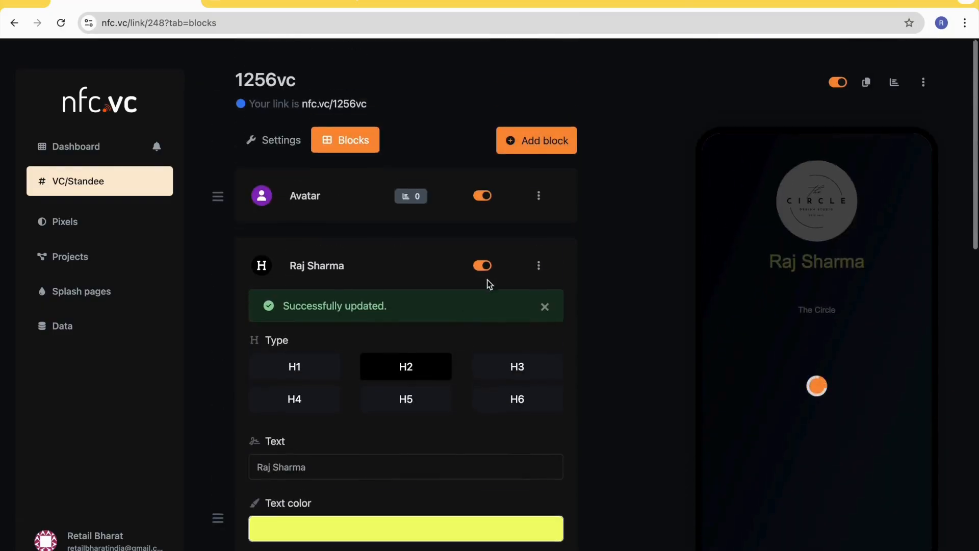
- Reload the live nfc.vc/1256vc page to check the restyled heading, and return to the block editor
left_click(261, 3)
left_click(62, 23)
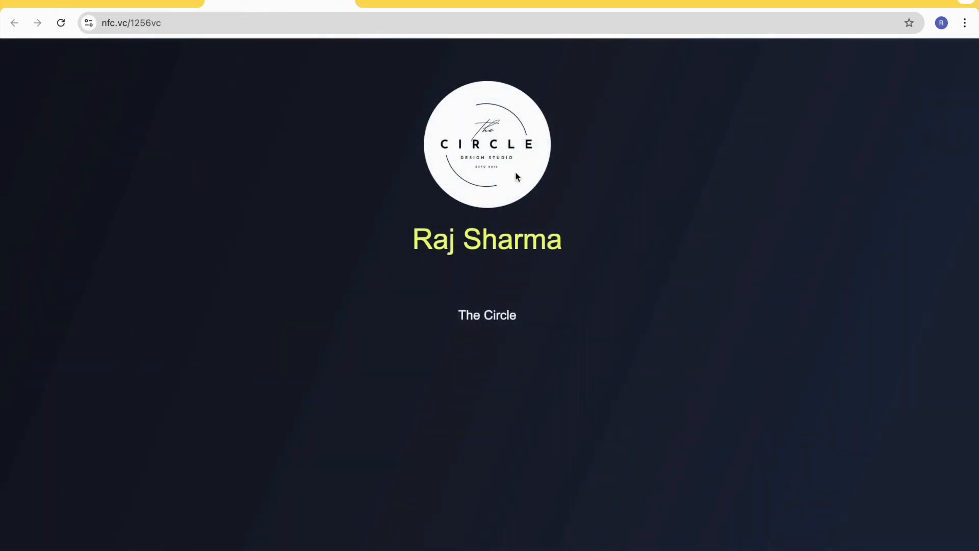
left_click(128, 4)
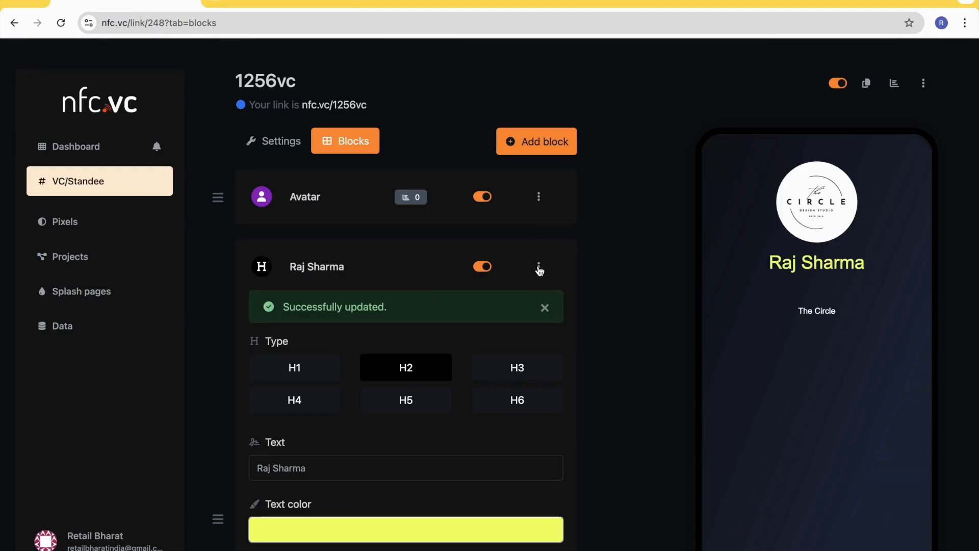
- Collapse the name heading block's edit form
scroll(350, 340, "down", 8)
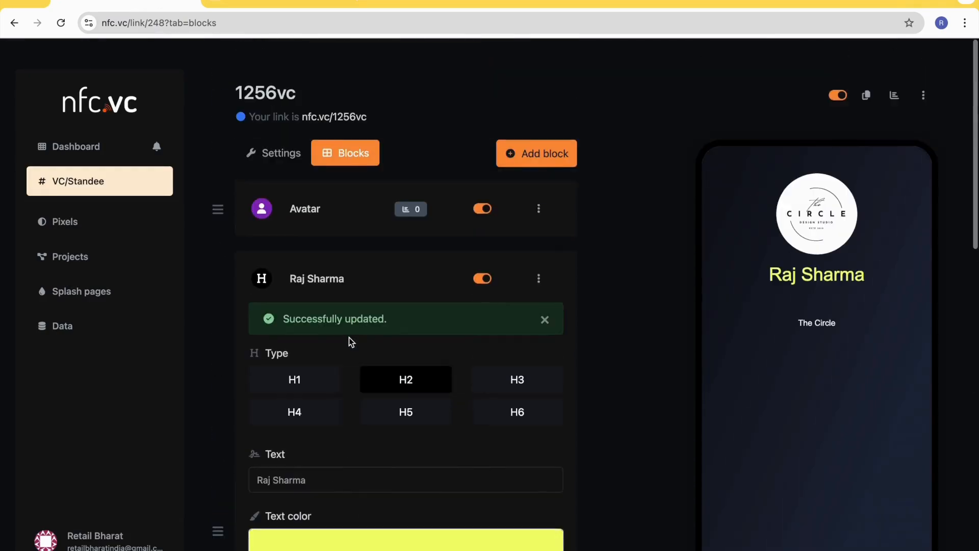
left_click(540, 270)
left_click(520, 291)
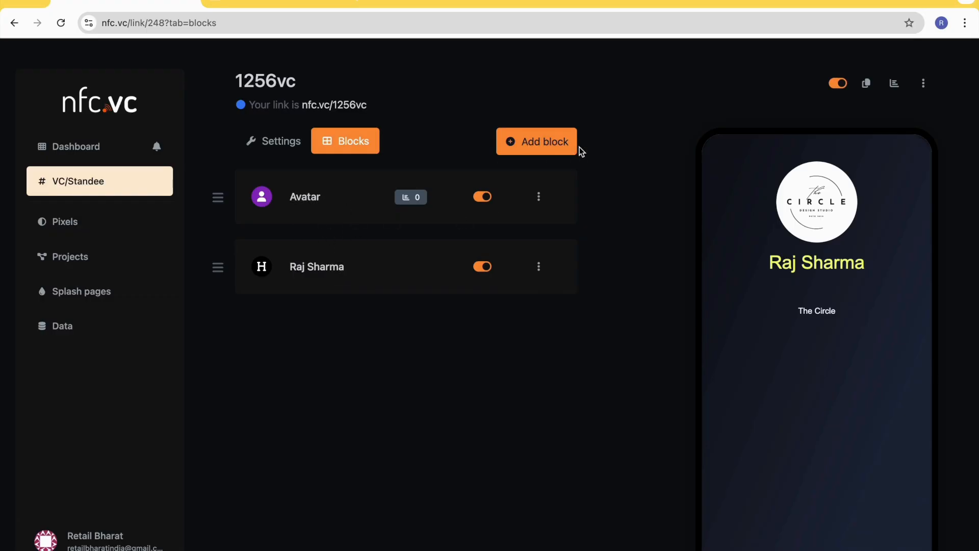
- Add an H4 heading block with the text "Founder & CEO"
left_click(547, 143)
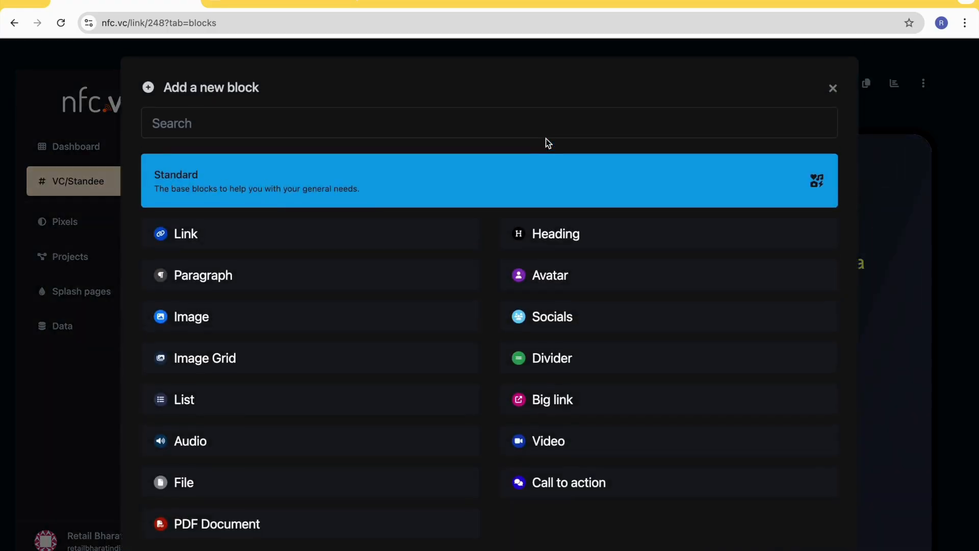
left_click(571, 229)
left_click(401, 302)
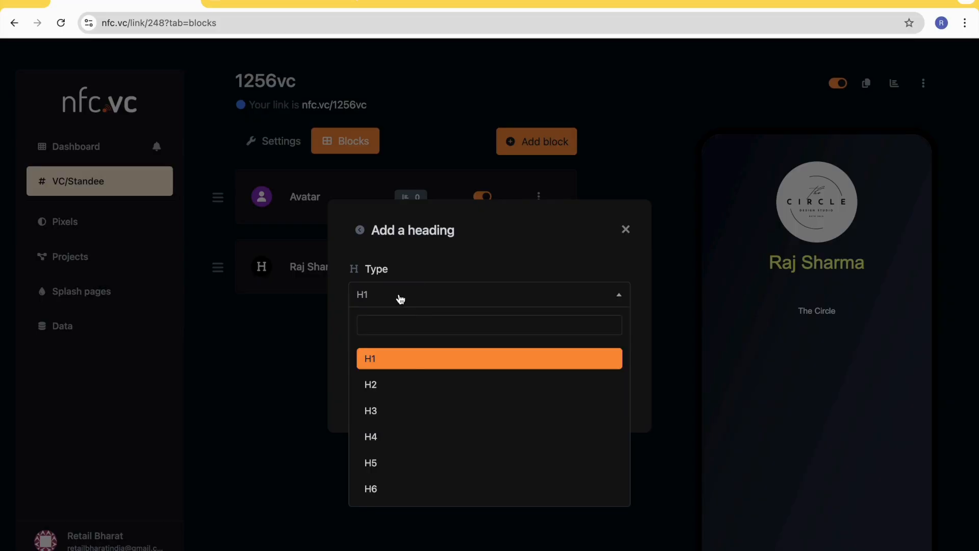
left_click(400, 382)
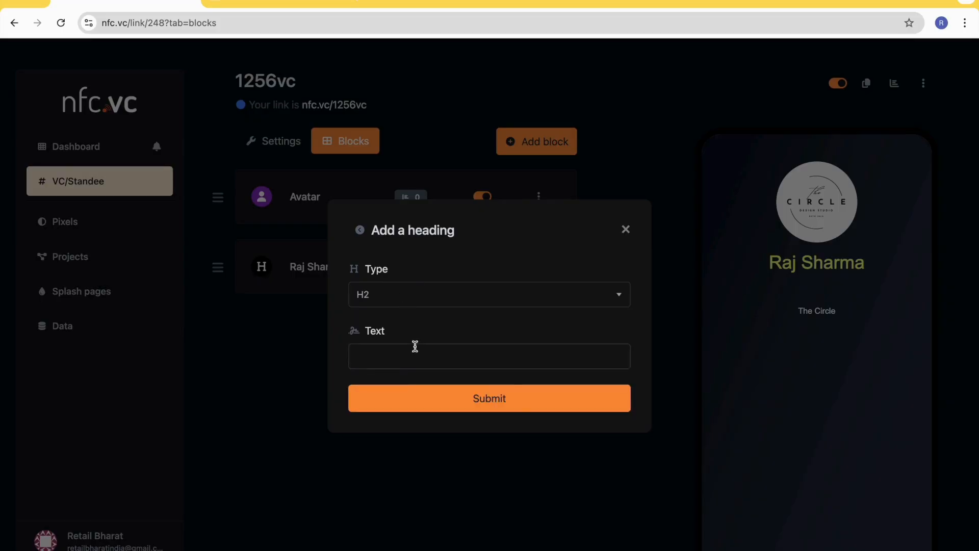
left_click(410, 360)
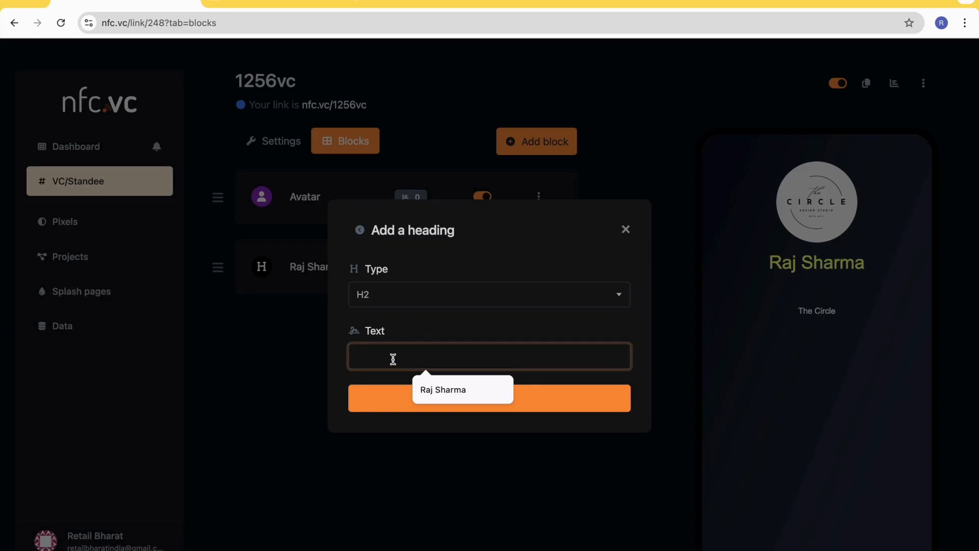
type("Founder")
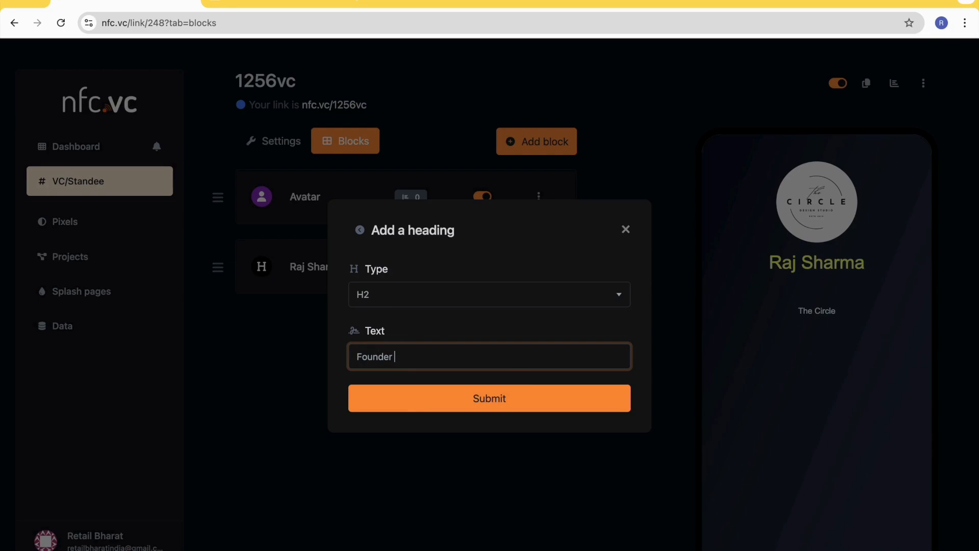
type(" & CEO")
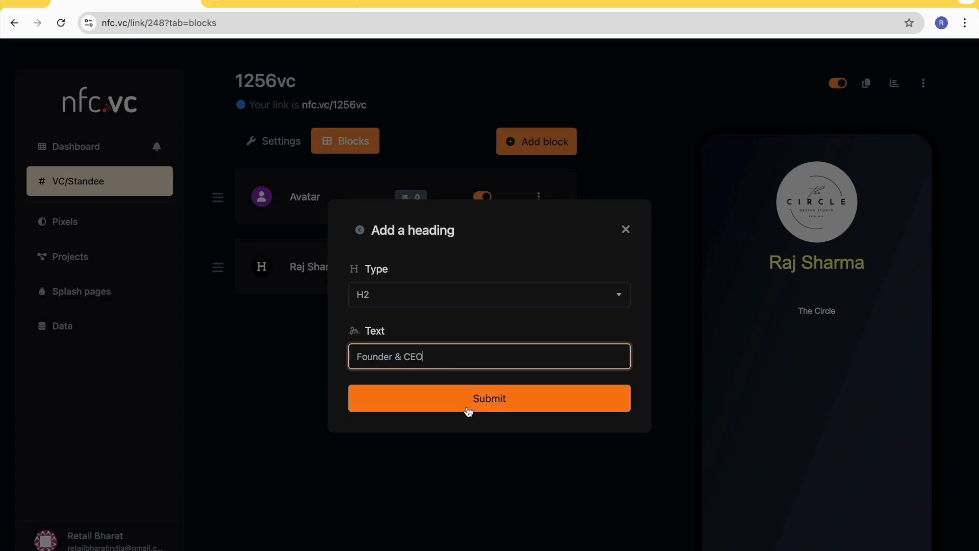
left_click(437, 295)
left_click(411, 437)
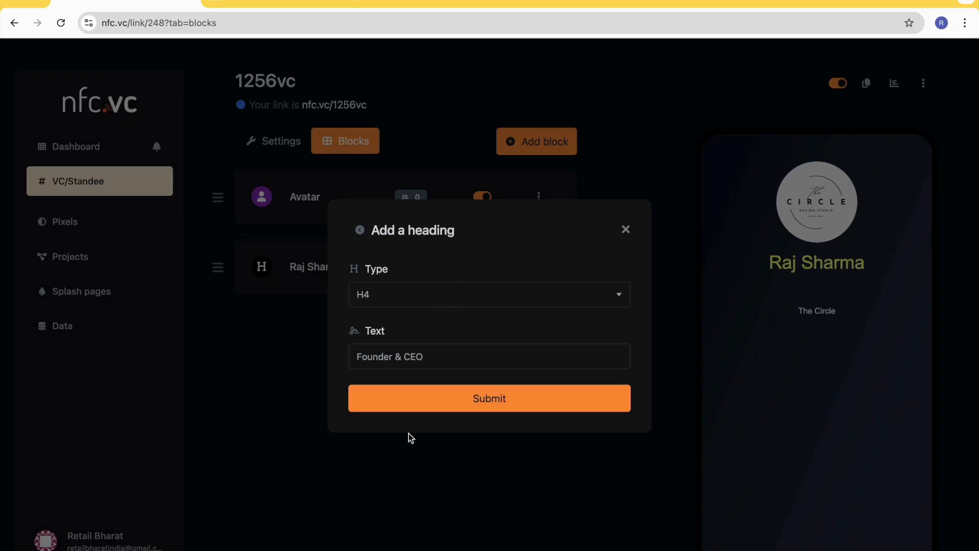
left_click(500, 397)
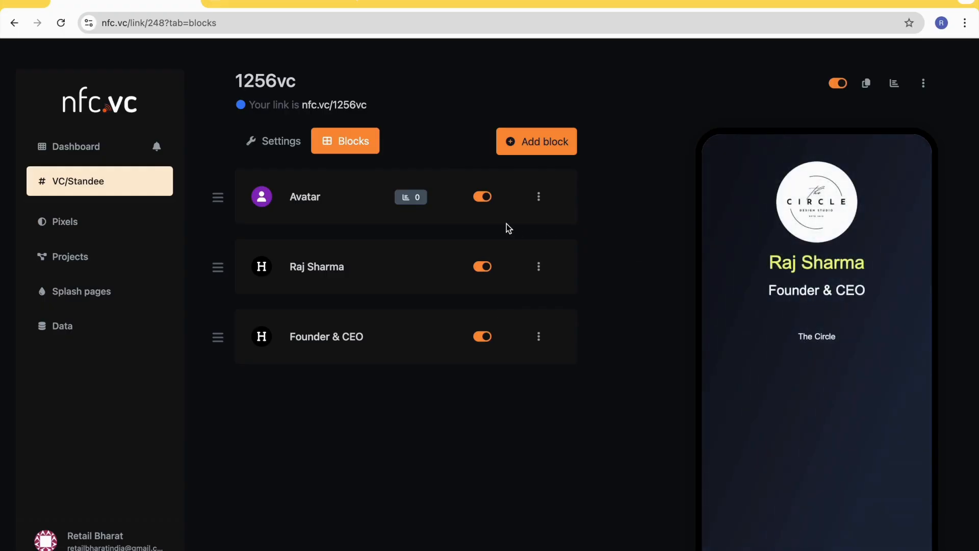
- Add an H2 heading block with the text "The Circle Inc"
left_click(544, 150)
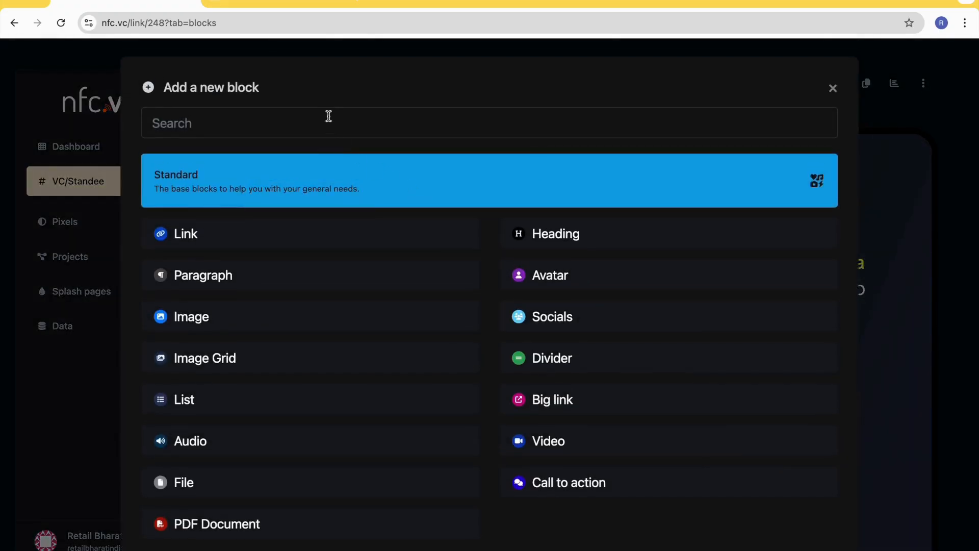
left_click(569, 237)
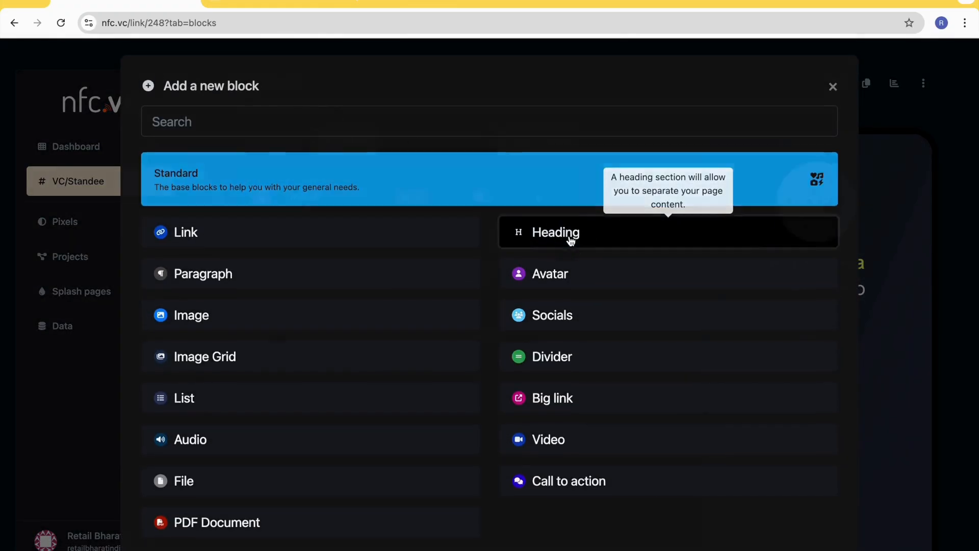
left_click(402, 310)
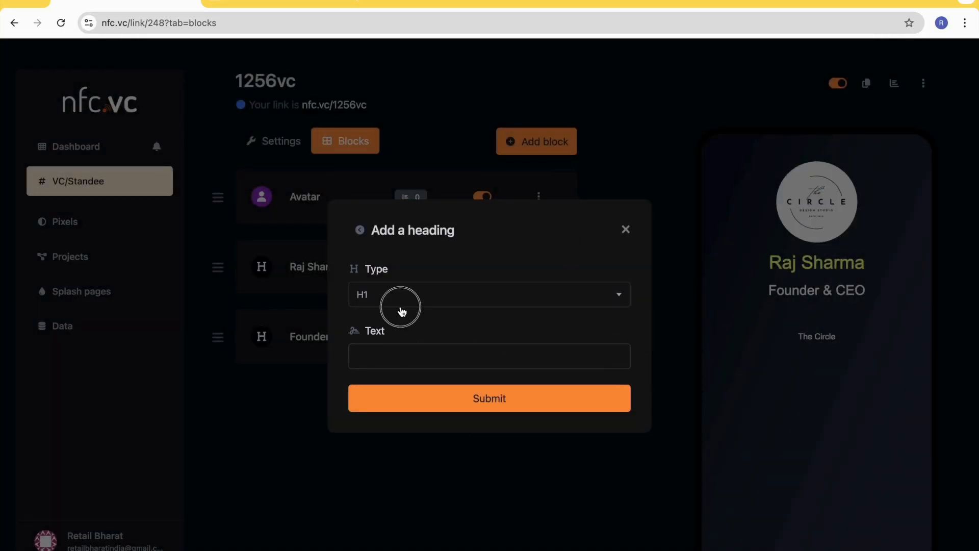
left_click(395, 393)
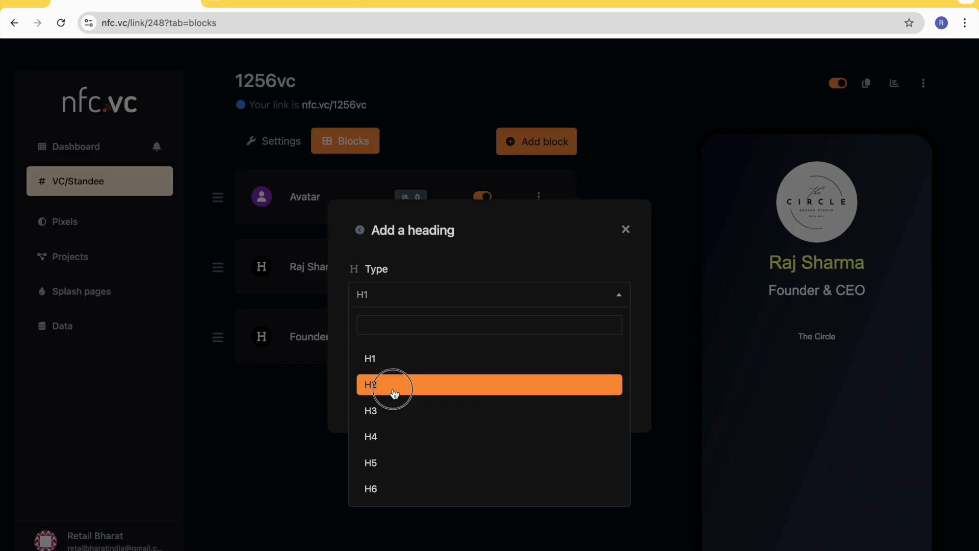
left_click(389, 356)
type("The Circle Inc")
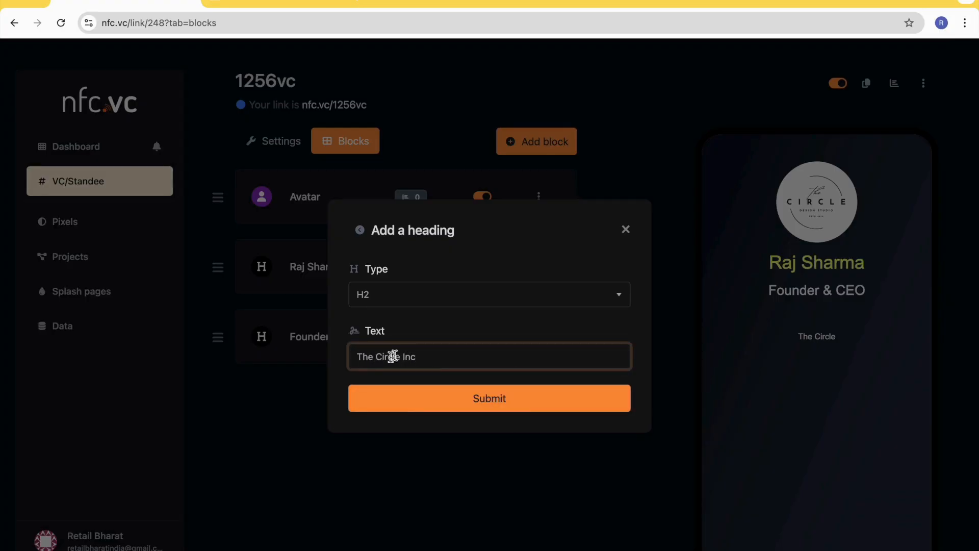
left_click(472, 403)
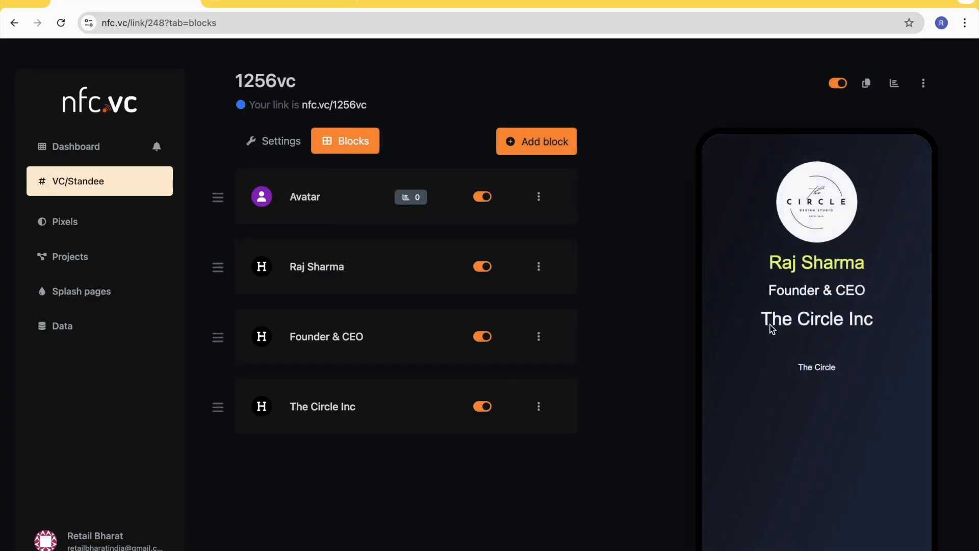
scroll(408, 315, "down", 1)
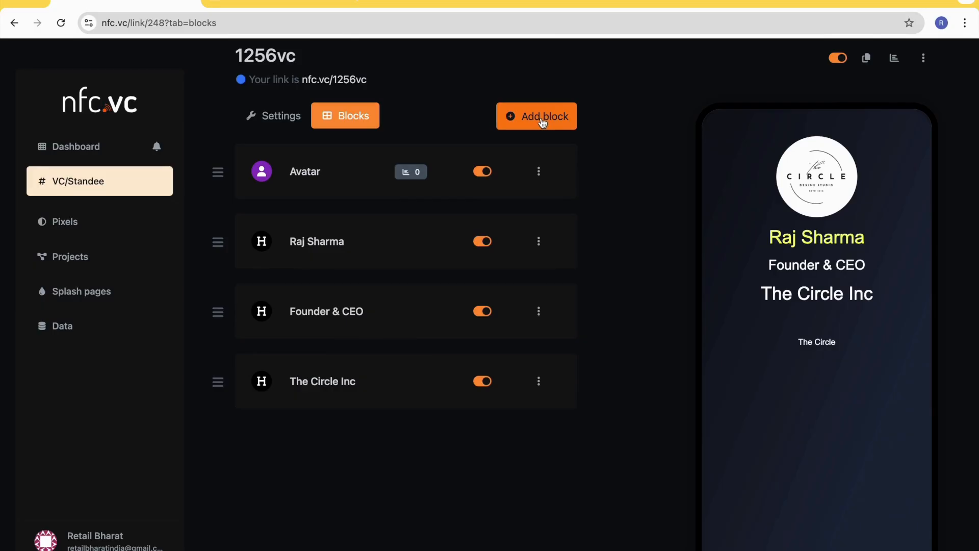
left_click(542, 119)
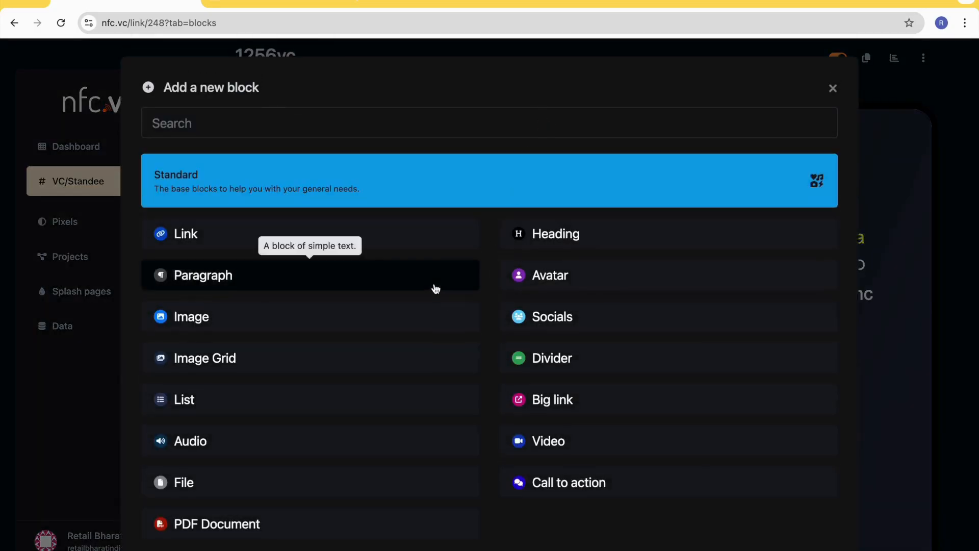
scroll(434, 288, "down", 1)
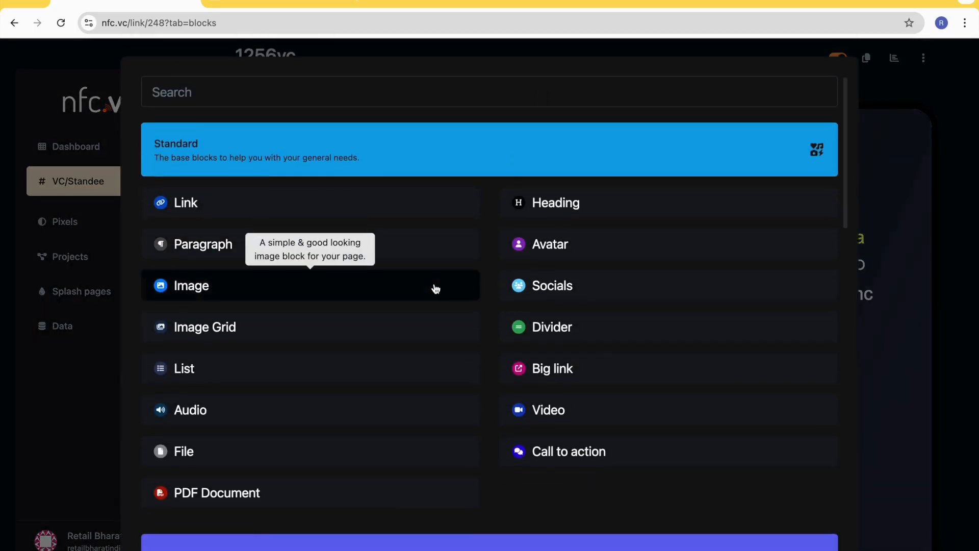
left_click(185, 203)
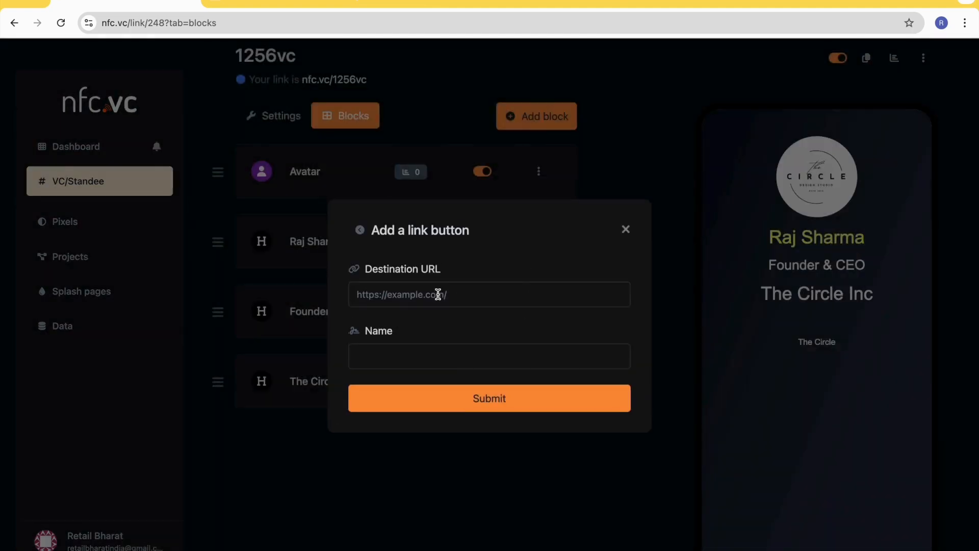
left_click(434, 296)
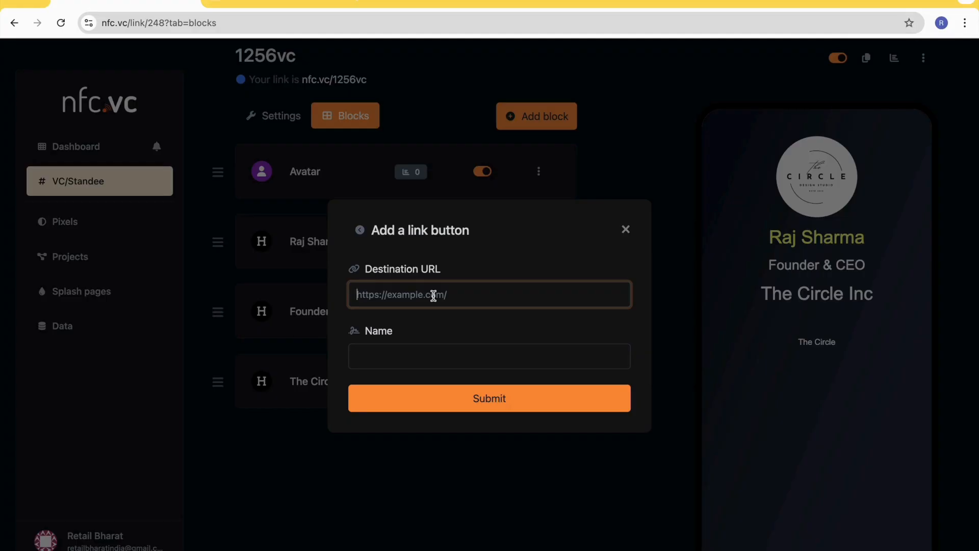
type("h")
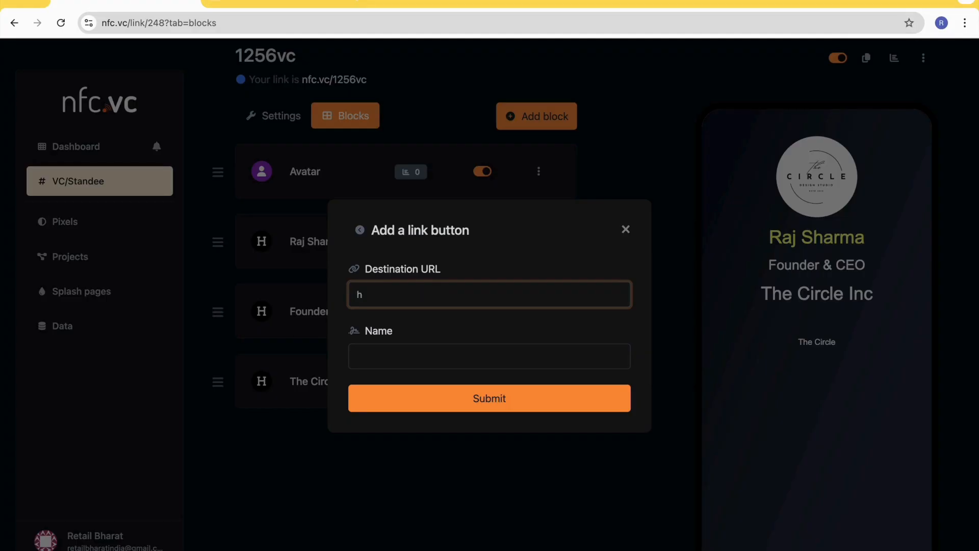
key("BackSpace")
type("https://google.com")
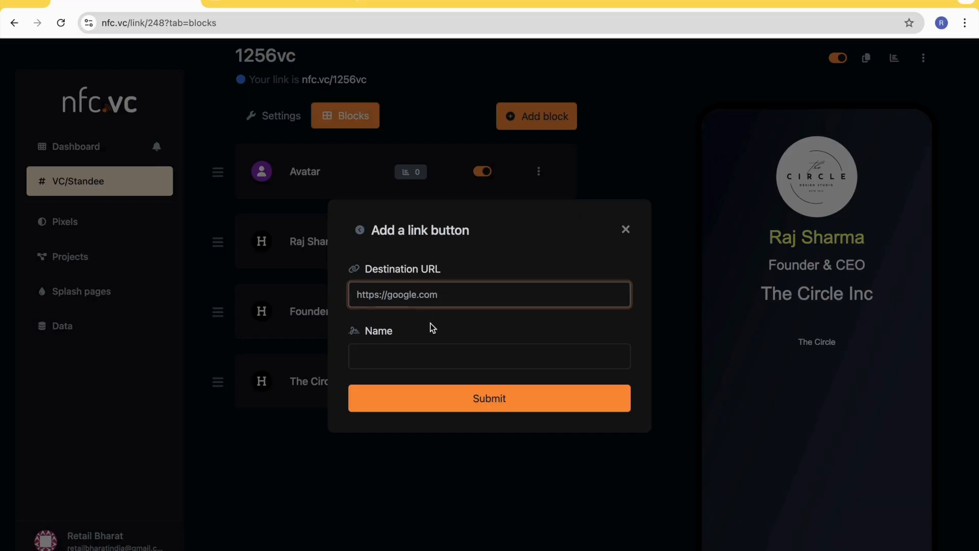
left_click(420, 350)
type("Review Us on Google")
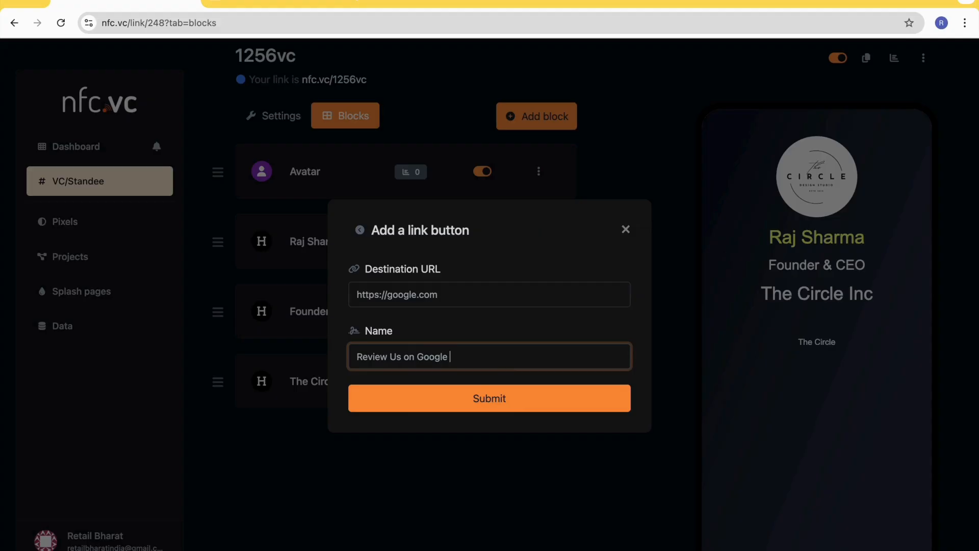
left_click(485, 394)
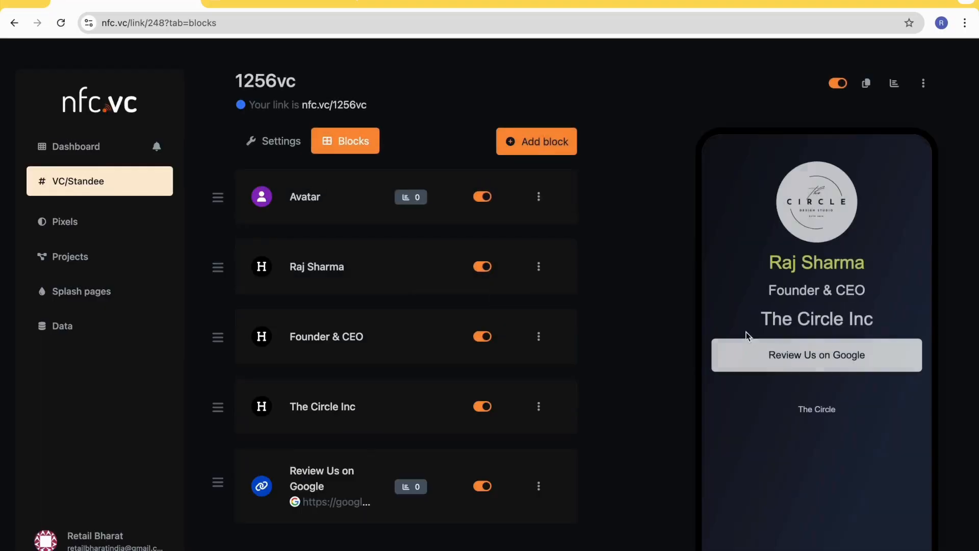
- Reload the live nfc.vc/1256vc page, test its Google review link, and return to the block editor
scroll(433, 414, "down", 1)
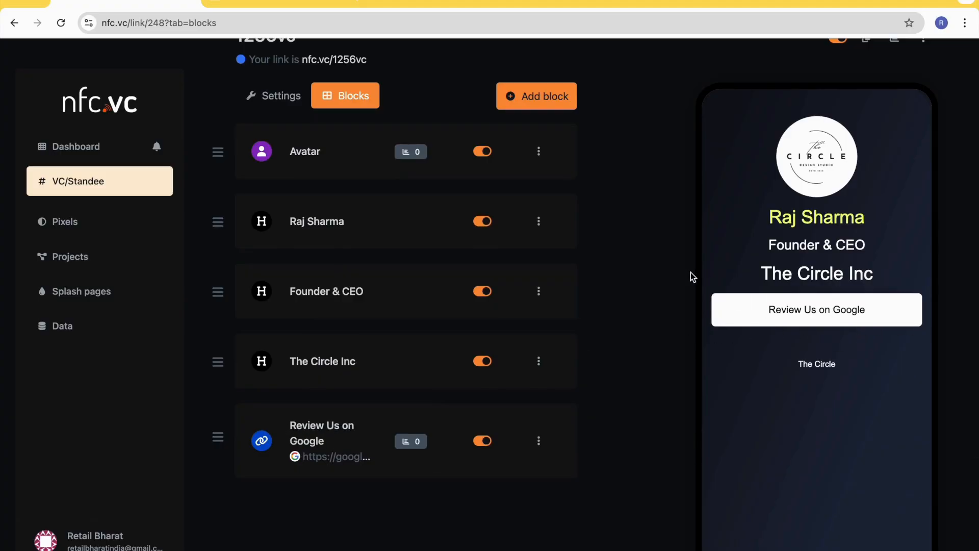
left_click(287, 5)
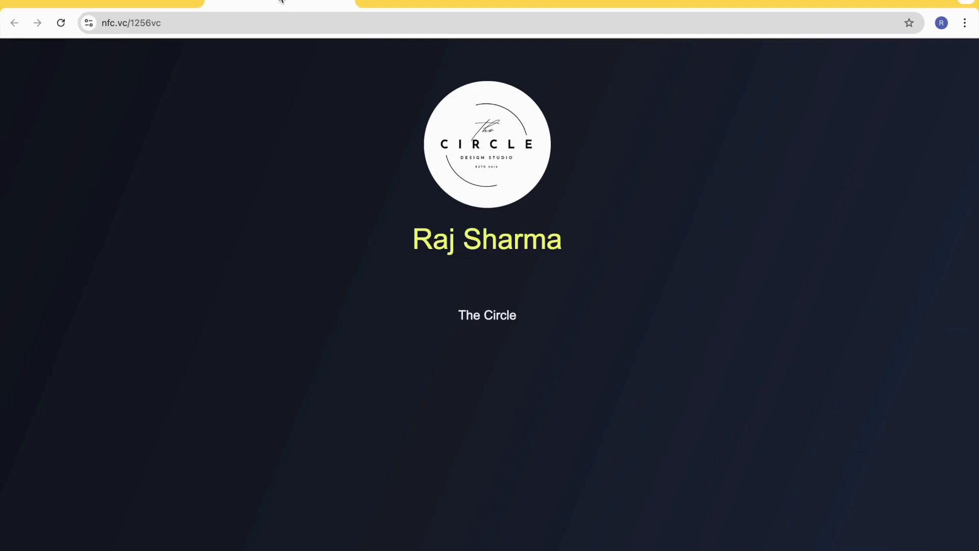
left_click(61, 23)
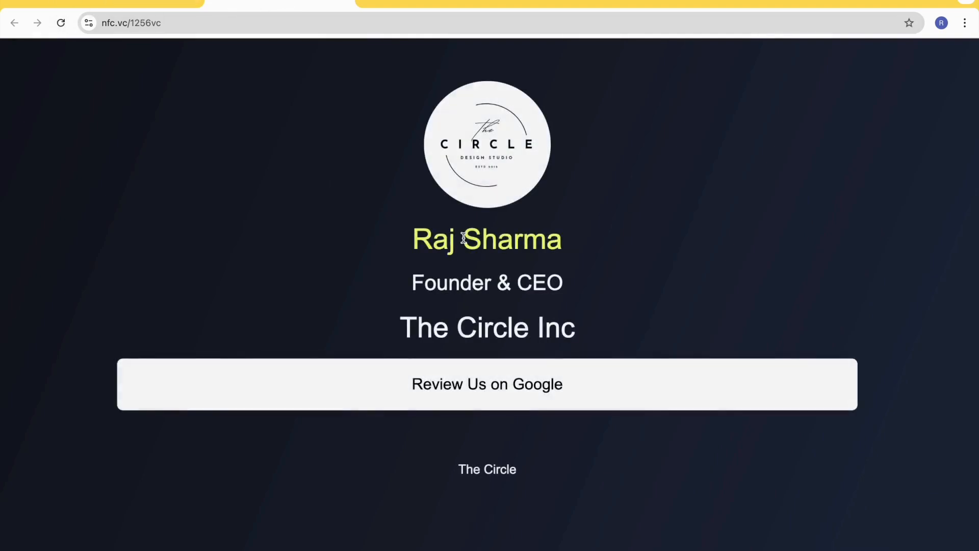
left_click(510, 398)
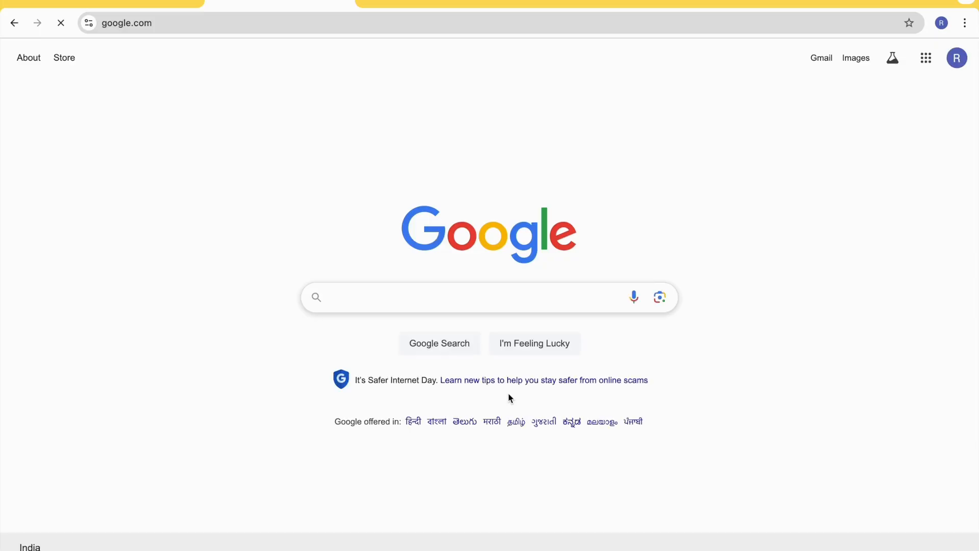
left_click(15, 23)
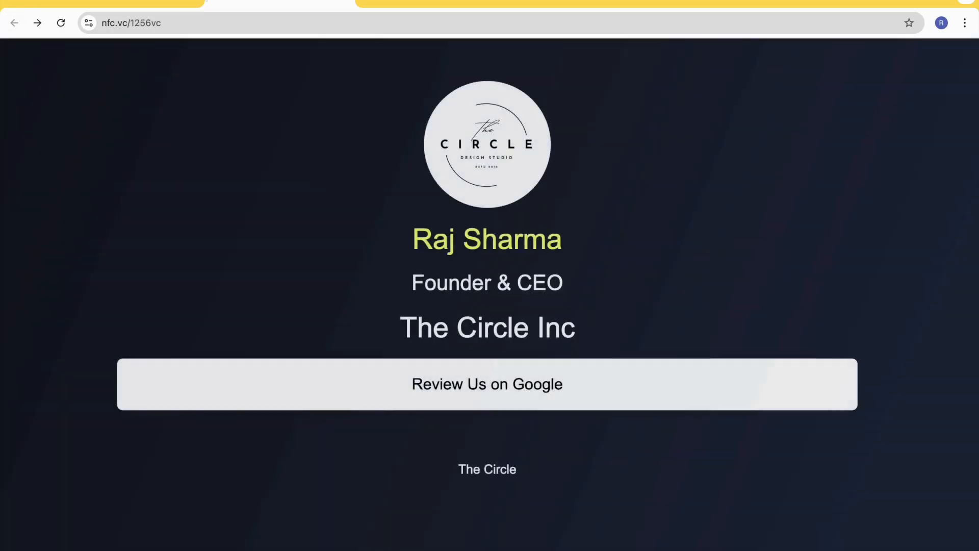
left_click(150, 4)
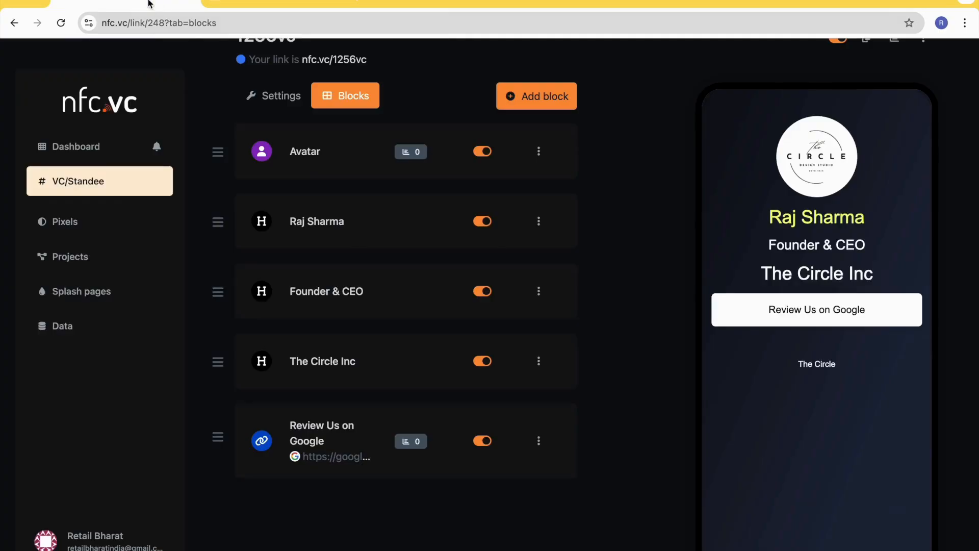
left_click(546, 98)
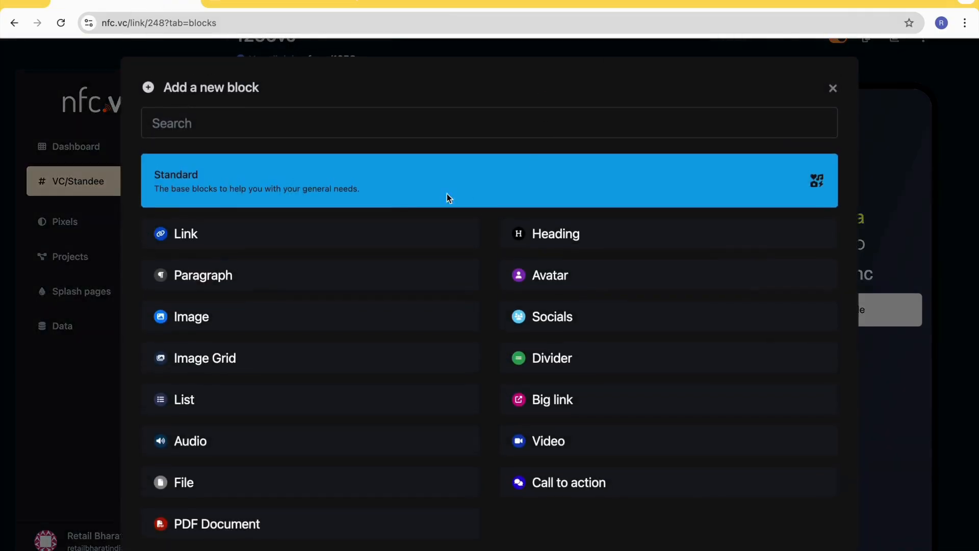
scroll(261, 206, "down", 1)
left_click(262, 206)
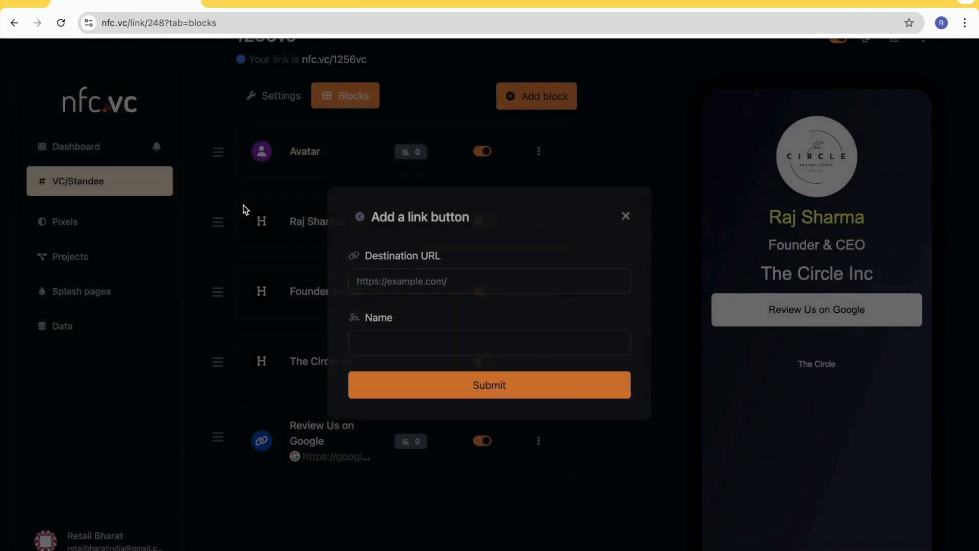
left_click(423, 301)
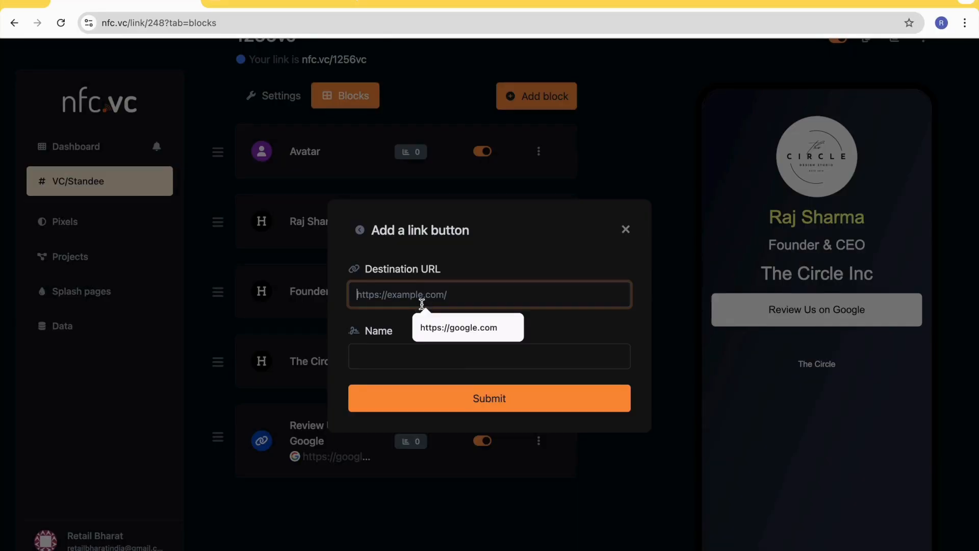
type("https://facebook.com/tin")
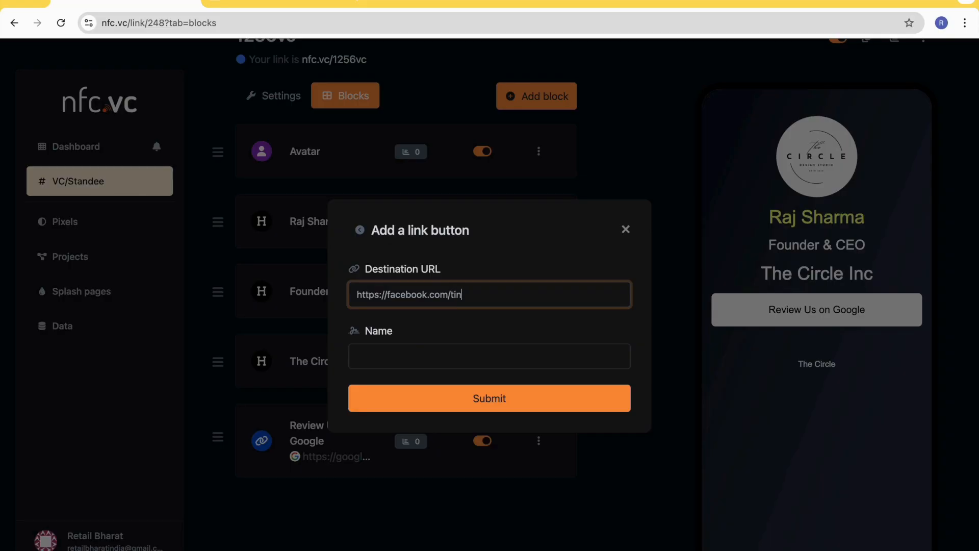
type("abba")
left_click(415, 357)
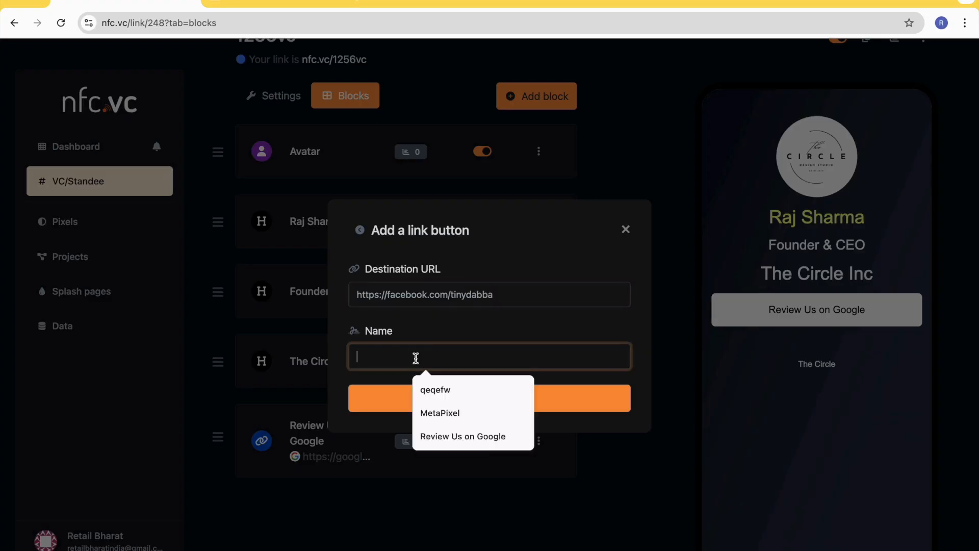
type("Follow")
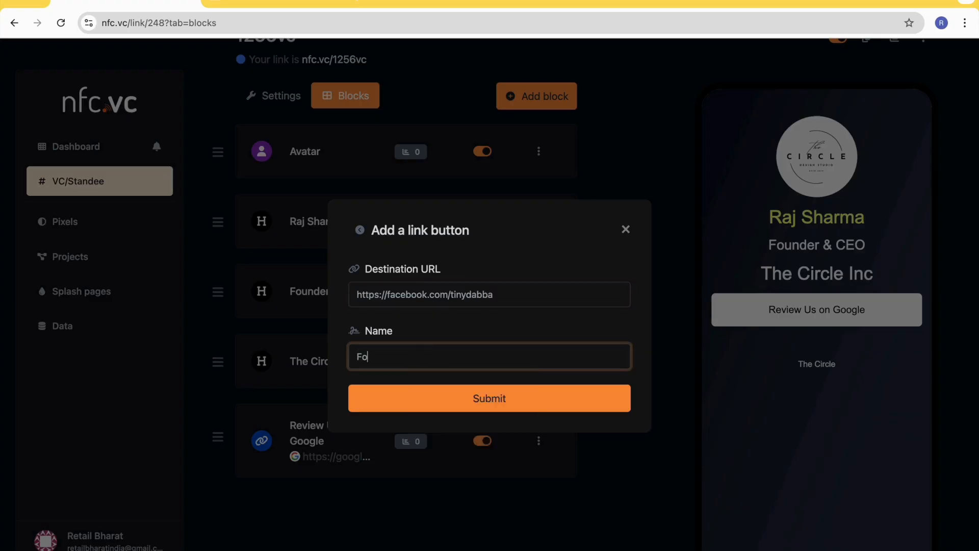
type(" on Facebook")
left_click(482, 401)
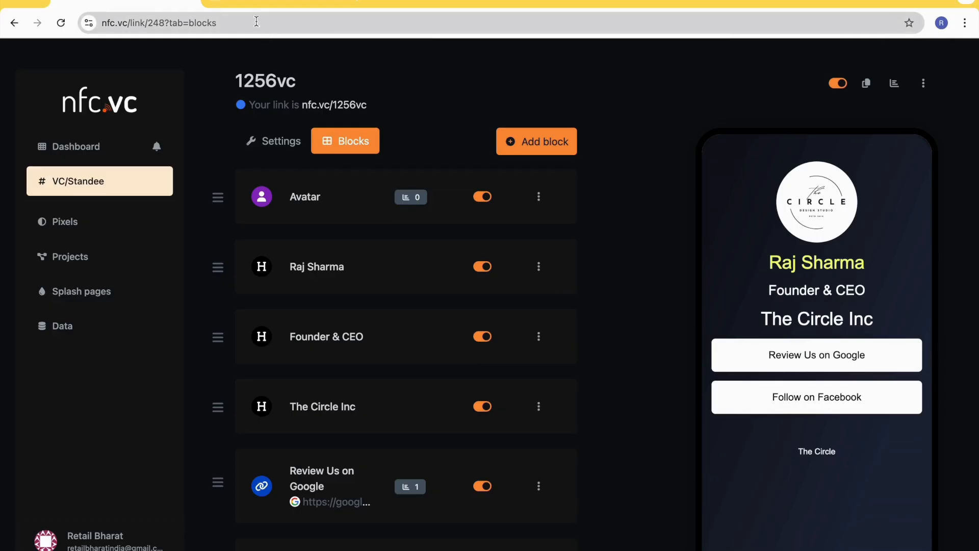
- Disable the Follow on Facebook block, check the page preview, and enable the block again
scroll(372, 266, "down", 5)
scroll(403, 261, "up", 1)
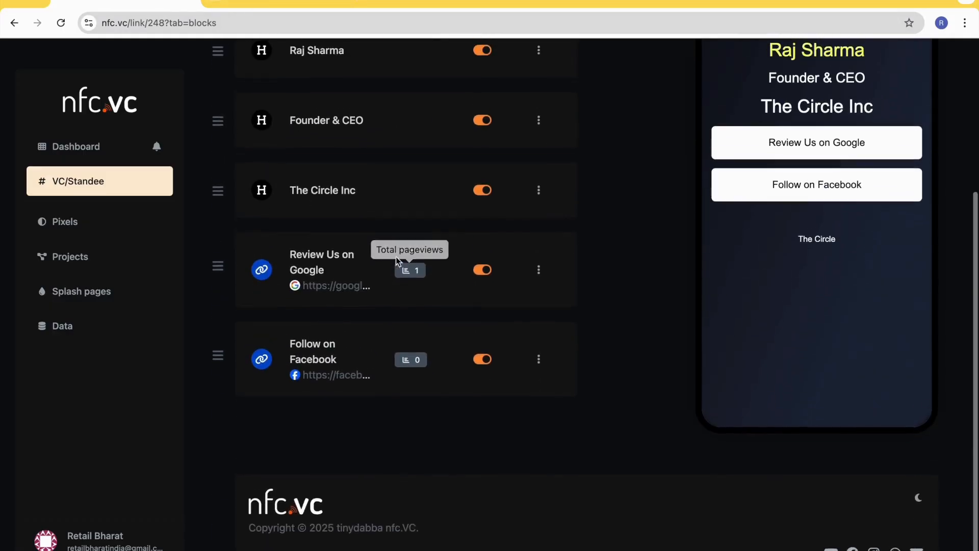
left_click(482, 387)
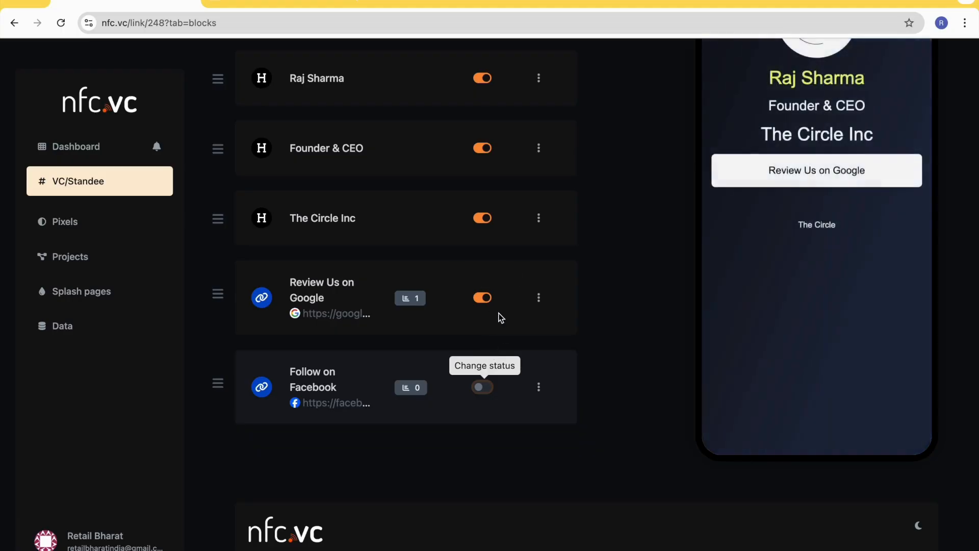
scroll(499, 313, "up", 2)
scroll(499, 313, "up", 1)
scroll(499, 313, "down", 3)
left_click(483, 421)
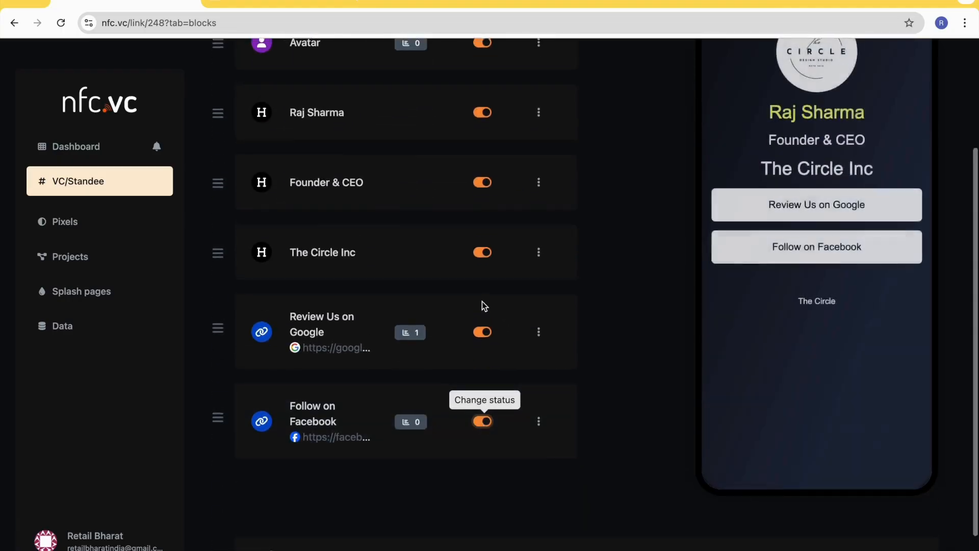
- Start a new Socials block and set its icon size to Medium
scroll(483, 306, "up", 3)
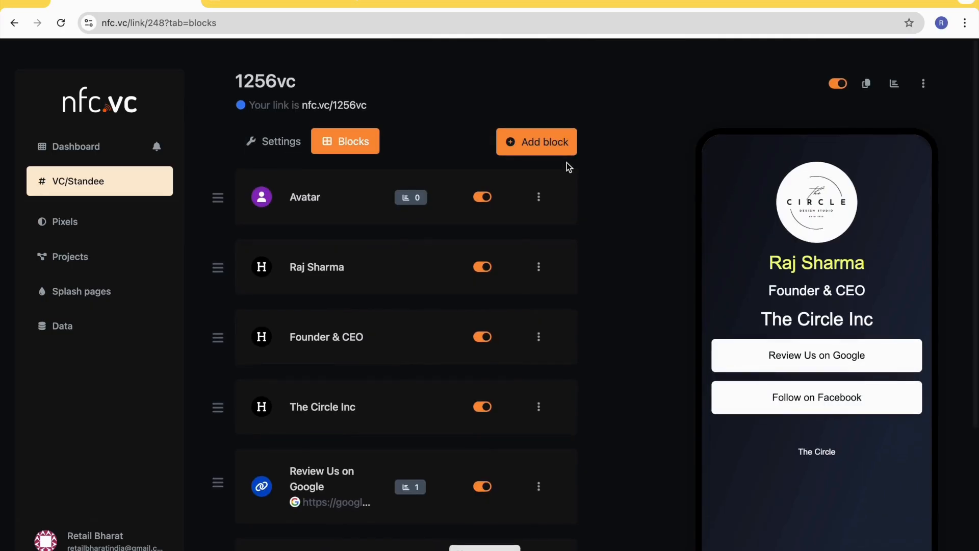
left_click(547, 146)
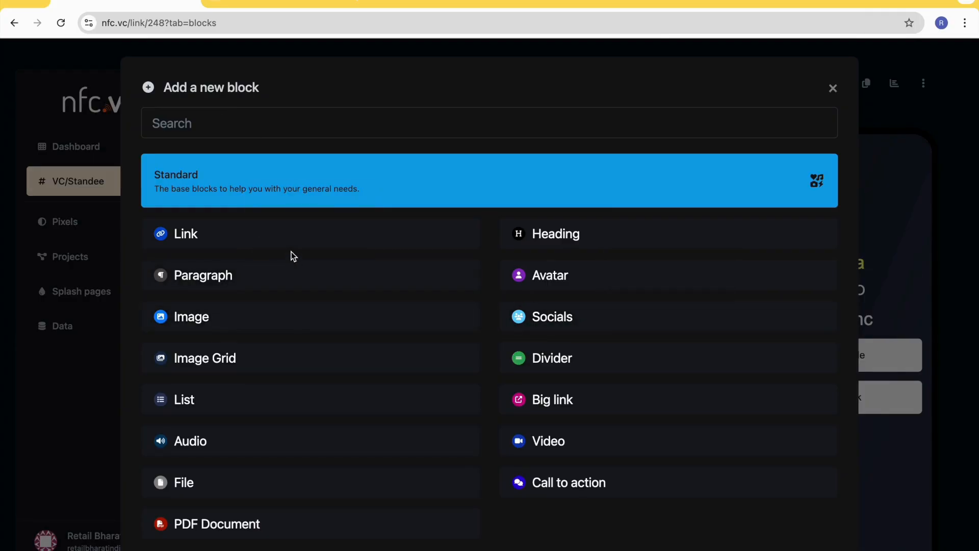
left_click(558, 318)
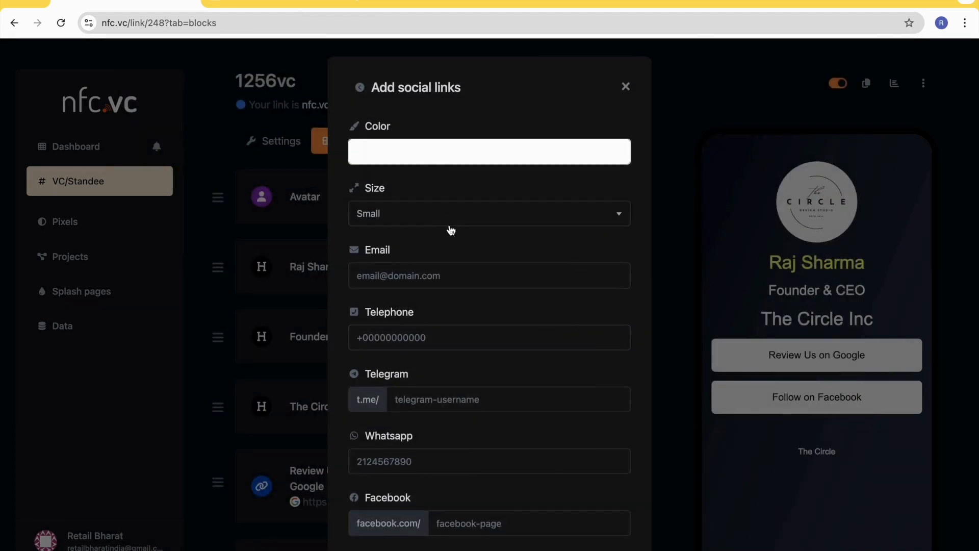
scroll(417, 249, "down", 1)
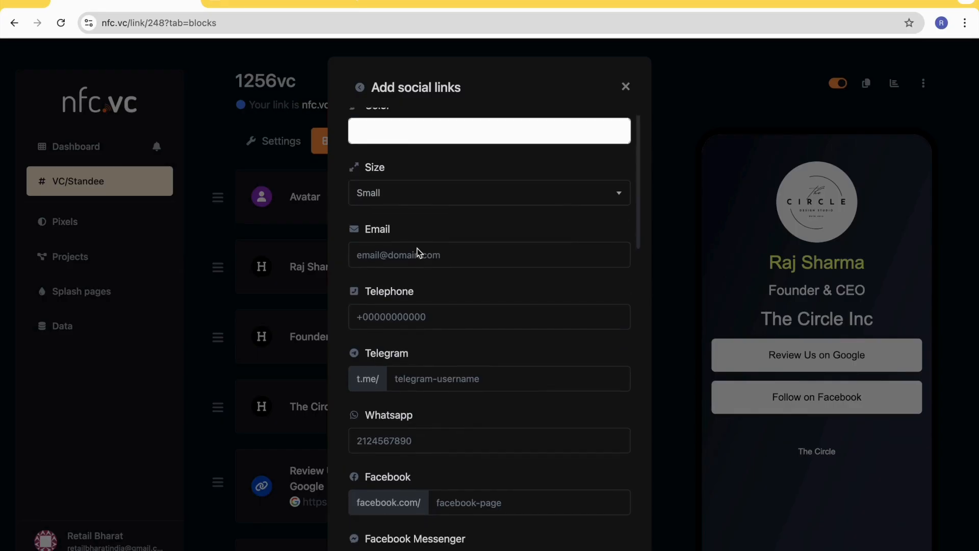
left_click(418, 193)
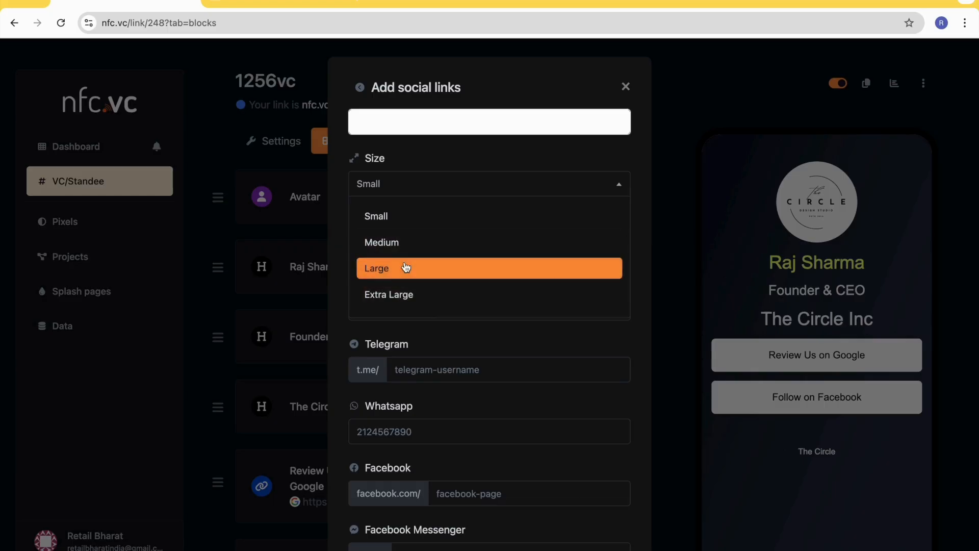
left_click(411, 243)
- Fill in the business e-mail address and the telephone number with country code in the social links
scroll(460, 237, "down", 1)
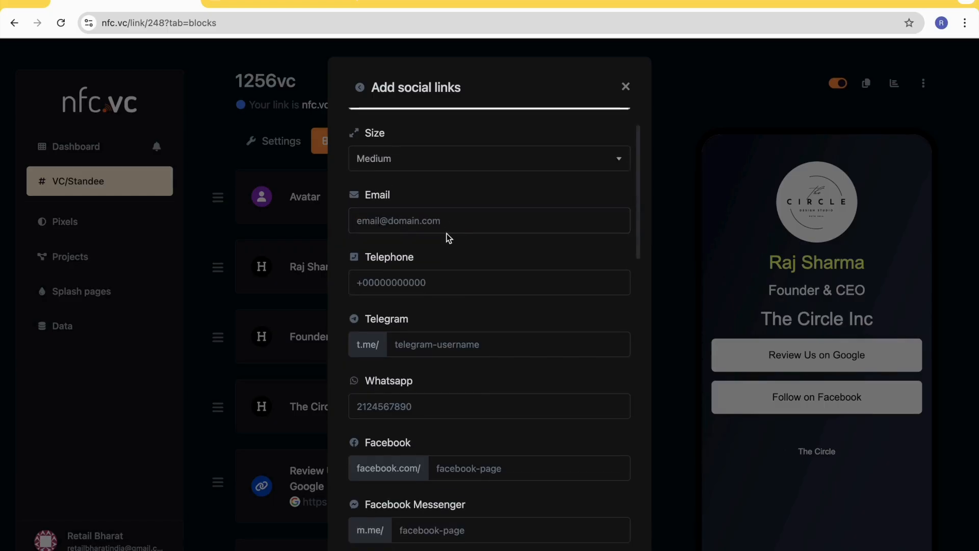
left_click(409, 225)
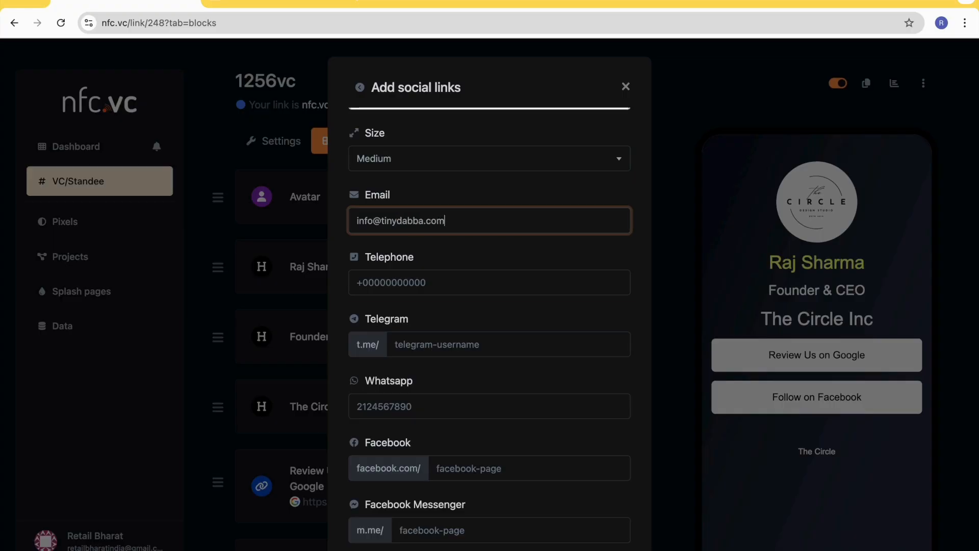
key("Tab")
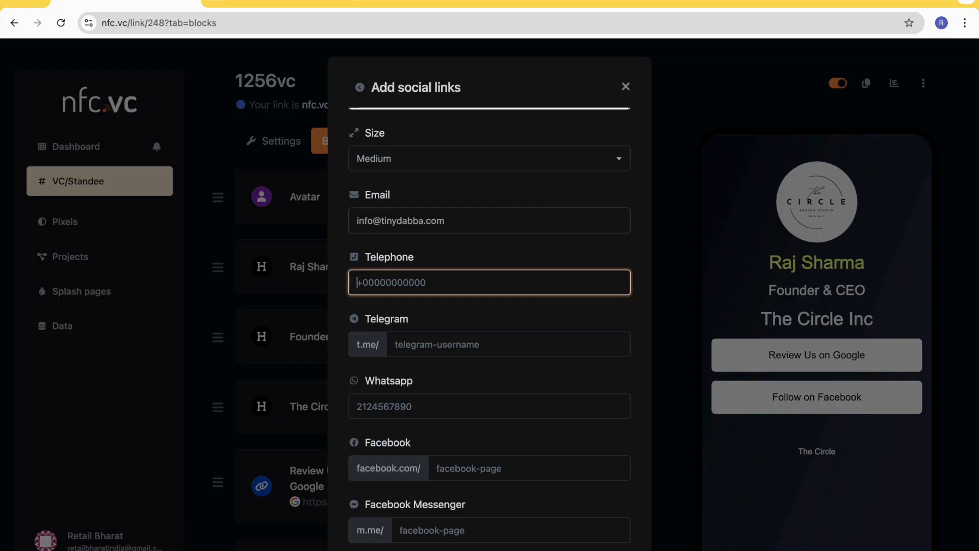
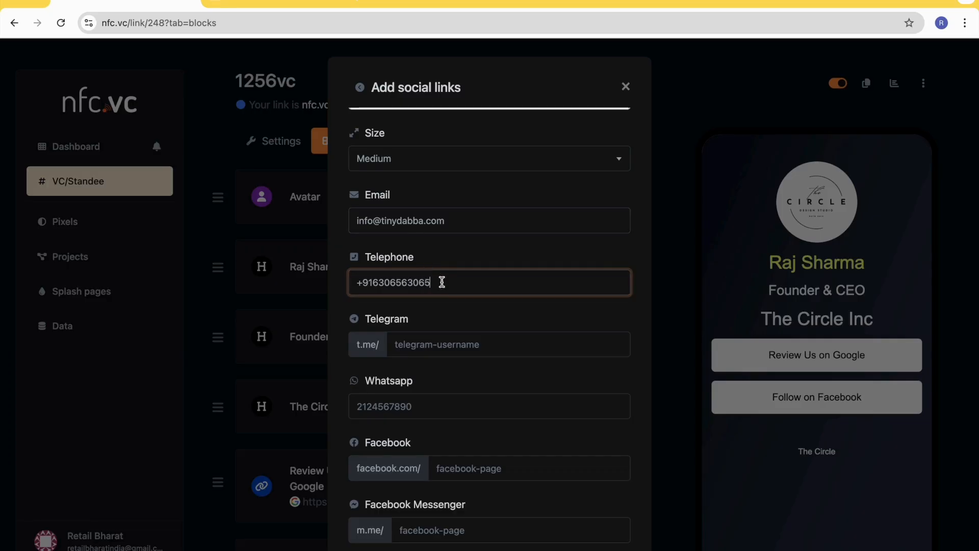
- Enter the WhatsApp number, including the country code without a plus sign, in the social links
scroll(454, 307, "down", 1)
scroll(438, 310, "down", 1)
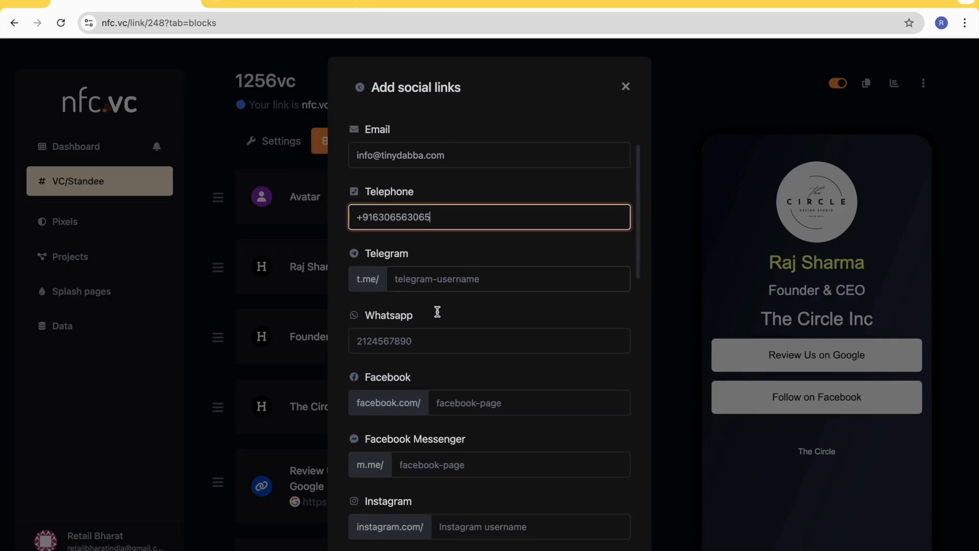
scroll(417, 262, "down", 1)
left_click(399, 301)
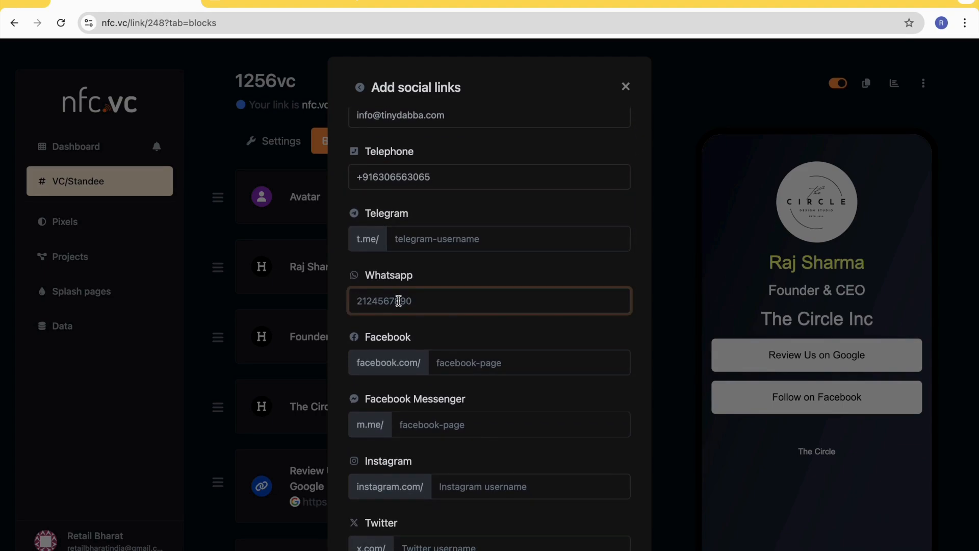
key("Tab")
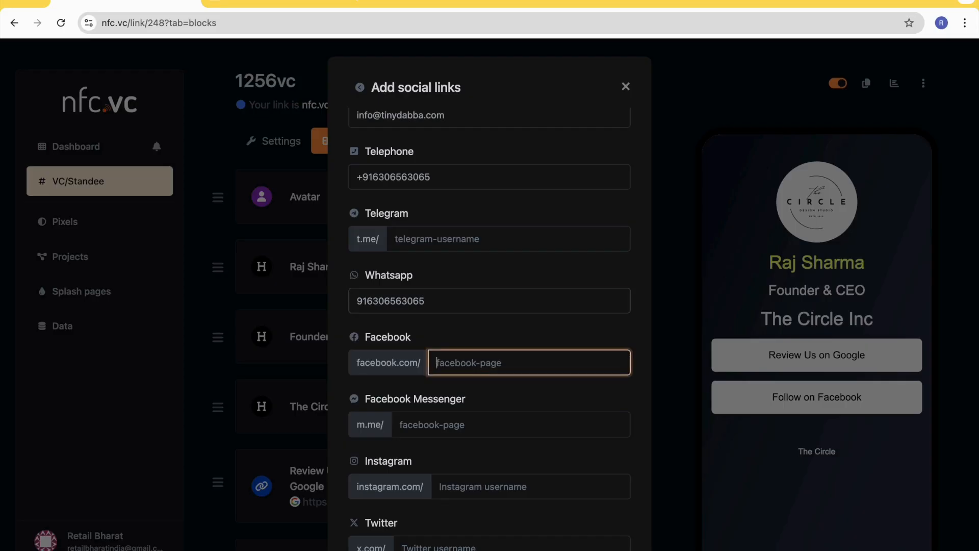
- Set both the Facebook page and the Facebook Messenger page to "tinydabba"
type("tinydabba")
key("Tab")
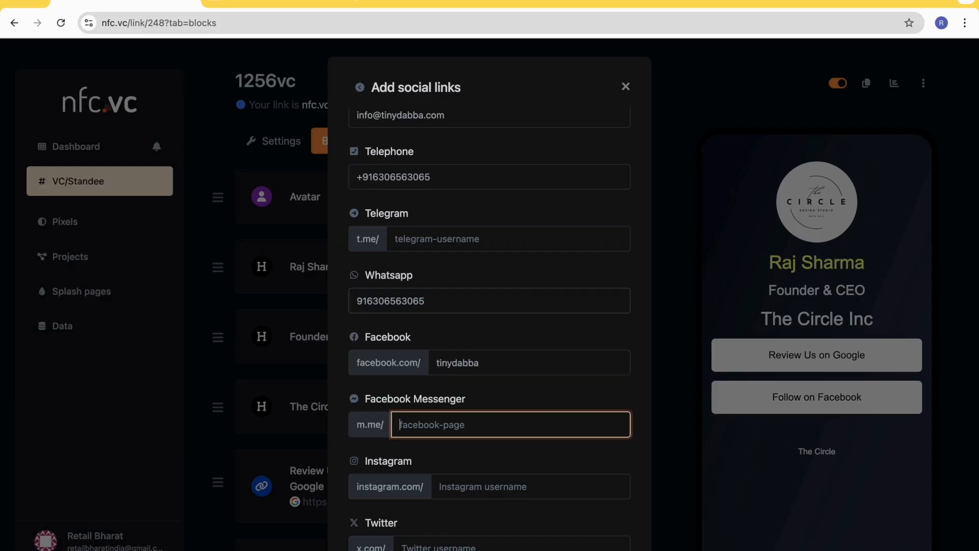
scroll(438, 352, "down", 3)
double_click(451, 287)
key("ctrl+c")
left_click(441, 349)
key("ctrl+v")
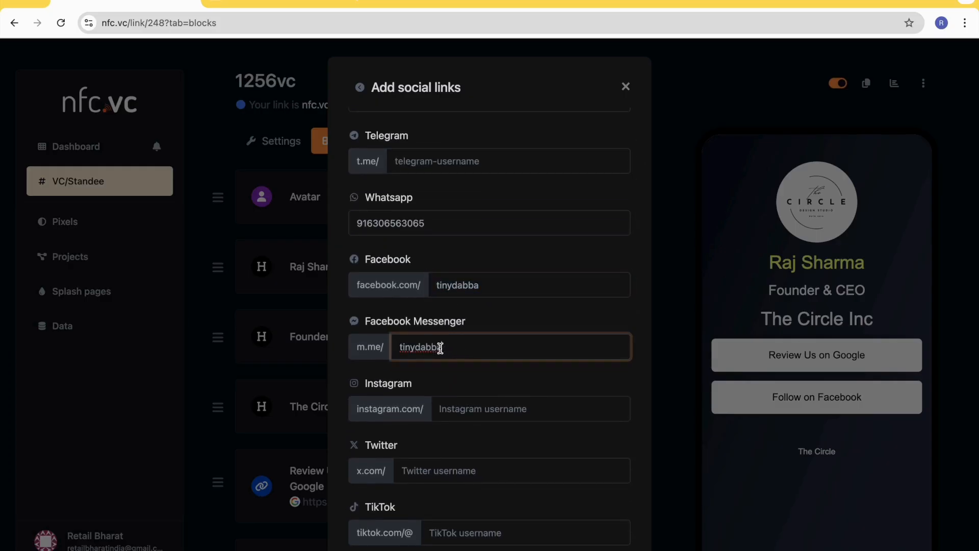
- Set the Instagram username in the social links to "mytinydabba"
scroll(477, 377, "down", 1)
left_click(474, 354)
type("mytinydabba")
scroll(489, 329, "down", 1)
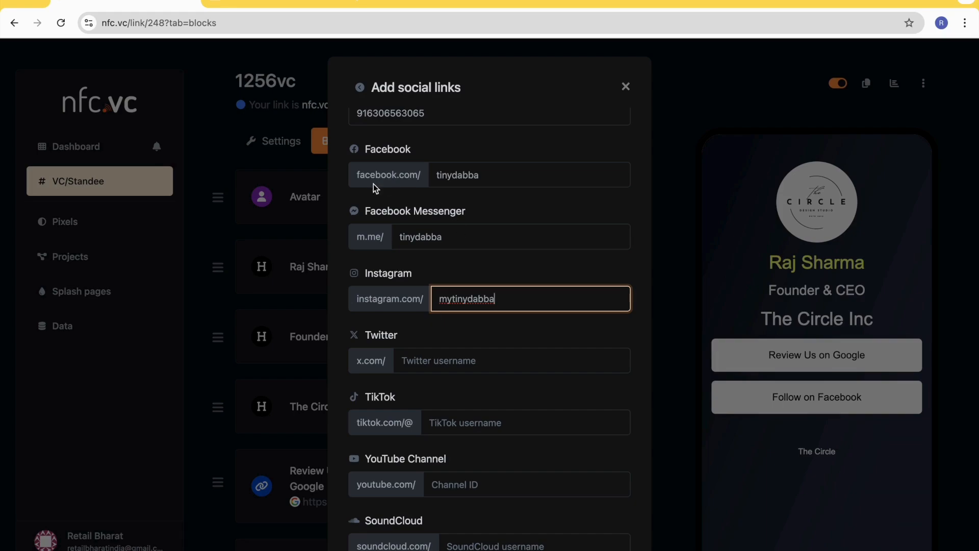
left_click(357, 175)
left_click_drag(357, 175, 430, 173)
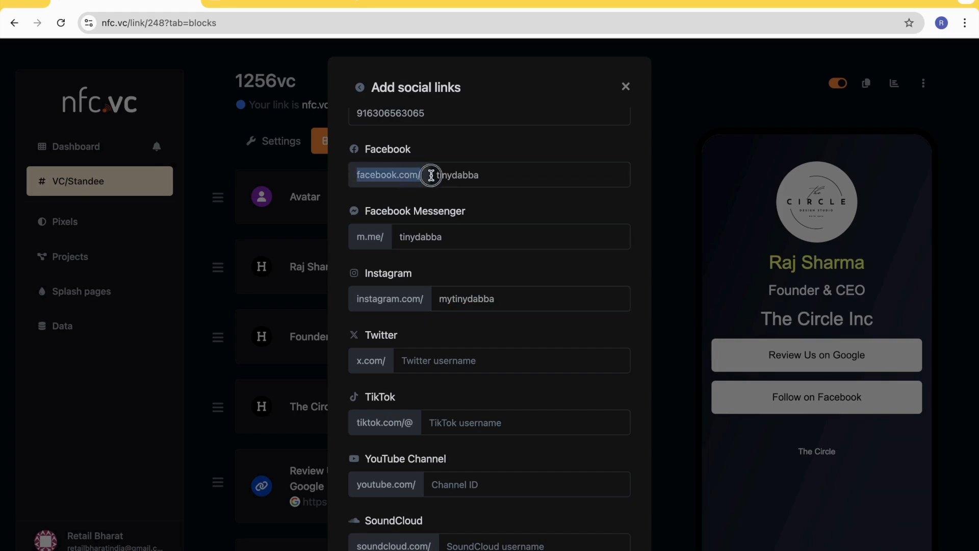
left_click(358, 301)
left_click_drag(358, 302, 424, 301)
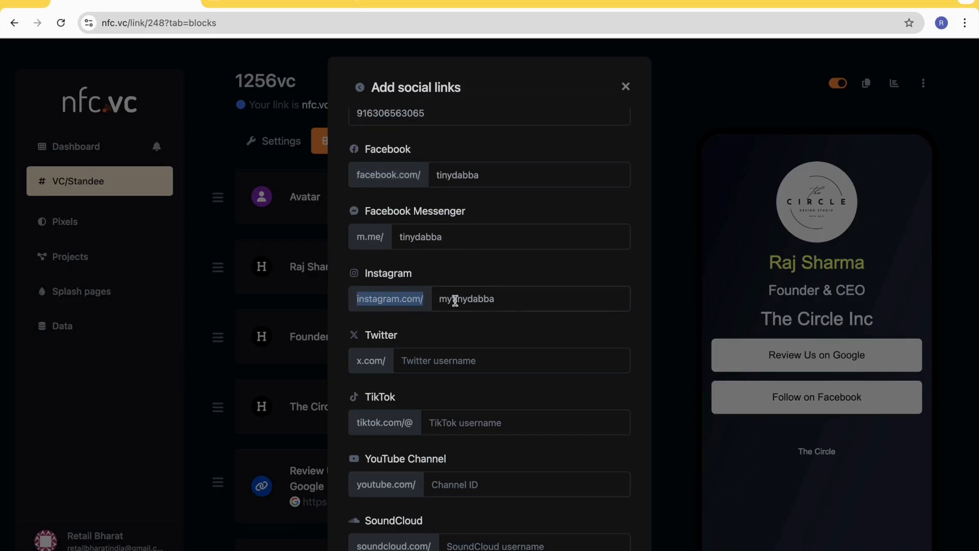
left_click(510, 300)
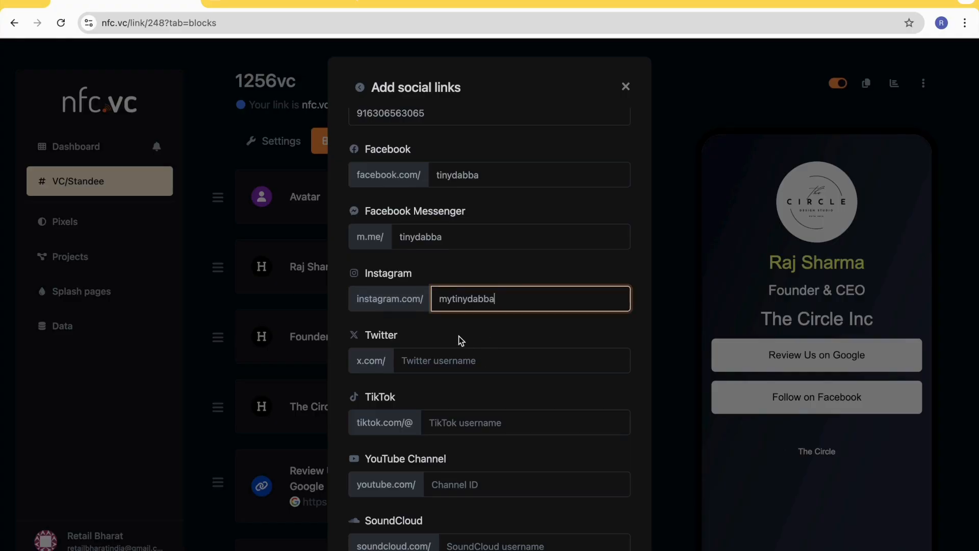
- Set the Twitter username in the social links to "mytinydabba"
scroll(459, 337, "down", 1)
left_click(423, 320)
type("mytinydab")
scroll(435, 343, "down", 1)
left_click(435, 343)
scroll(435, 343, "down", 1)
left_click(448, 351)
type("@tinydab")
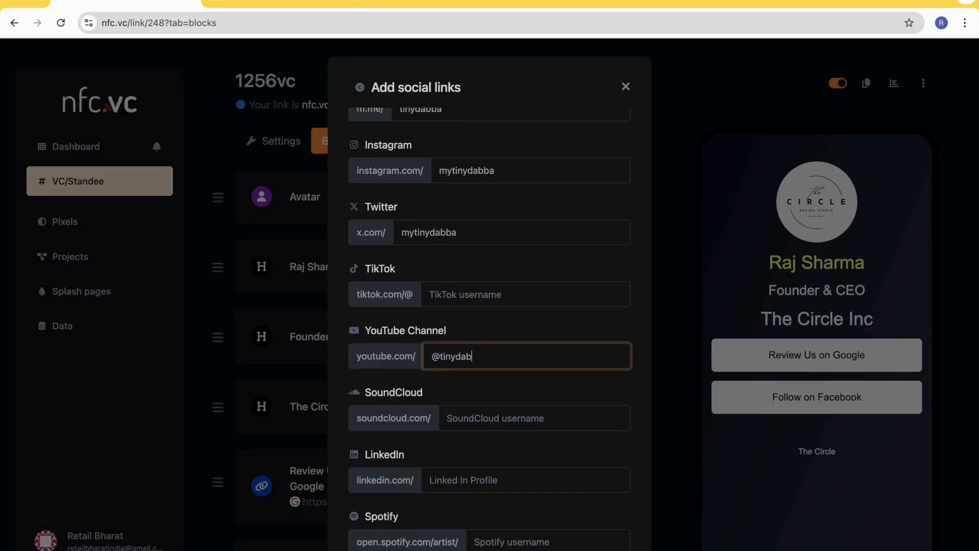
type("ba")
- Enter the LinkedIn profile path in the social links, beginning with "in"
scroll(476, 396, "down", 1)
scroll(494, 397, "down", 1)
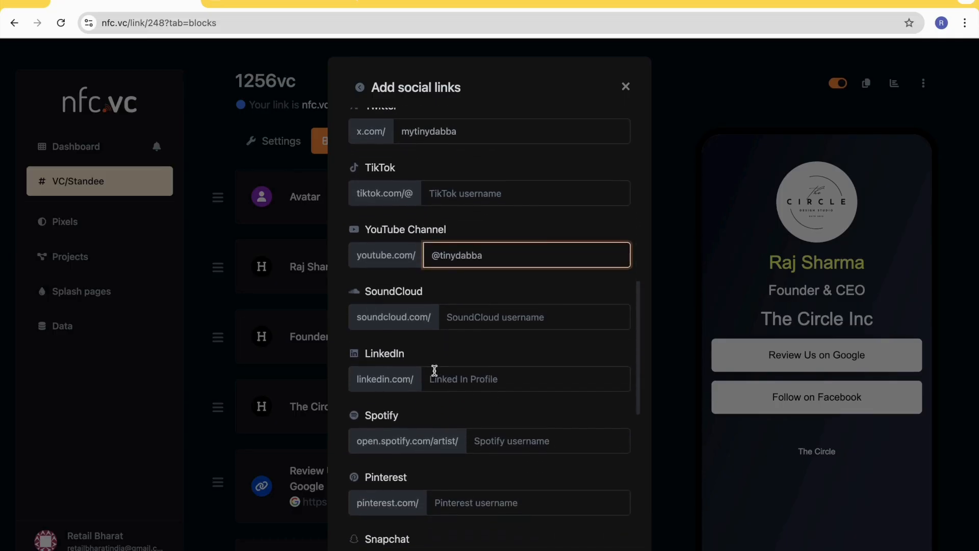
left_click(448, 382)
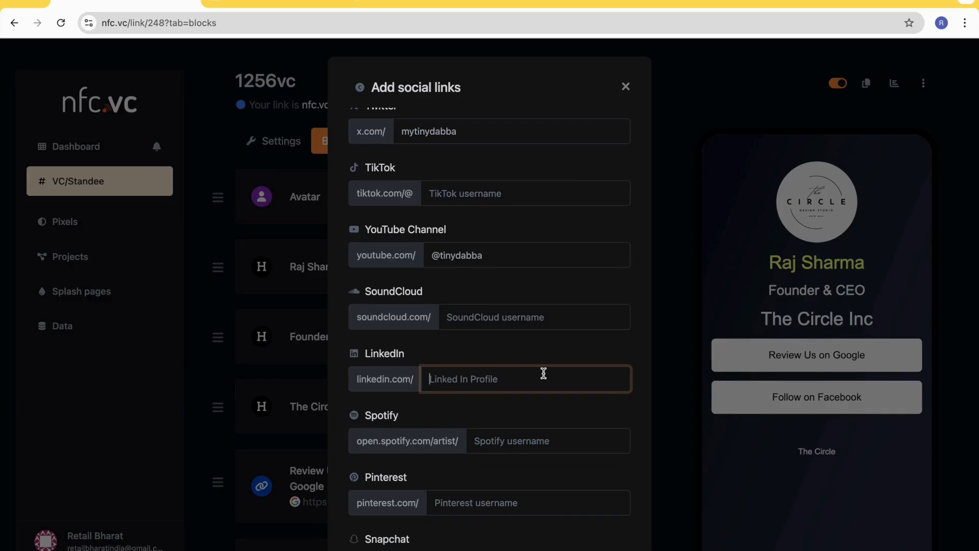
type("in/")
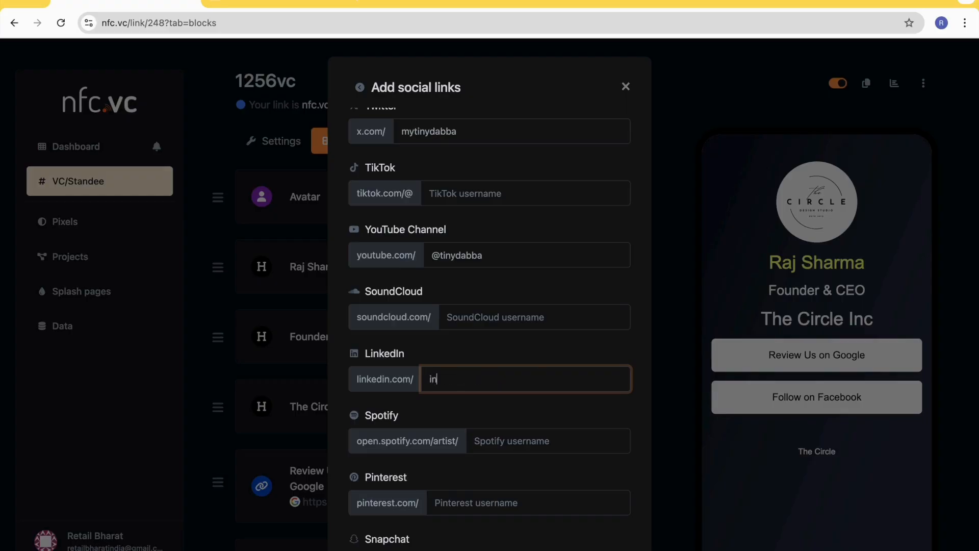
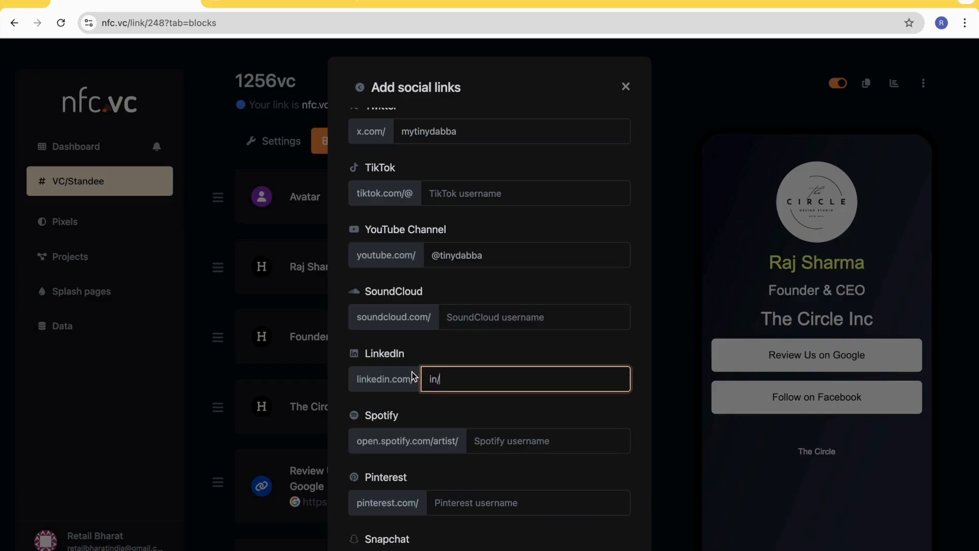
- Clear the LinkedIn profile path in the social links so the field is left empty
left_click(358, 377)
left_click_drag(359, 377, 422, 376)
left_click(451, 378)
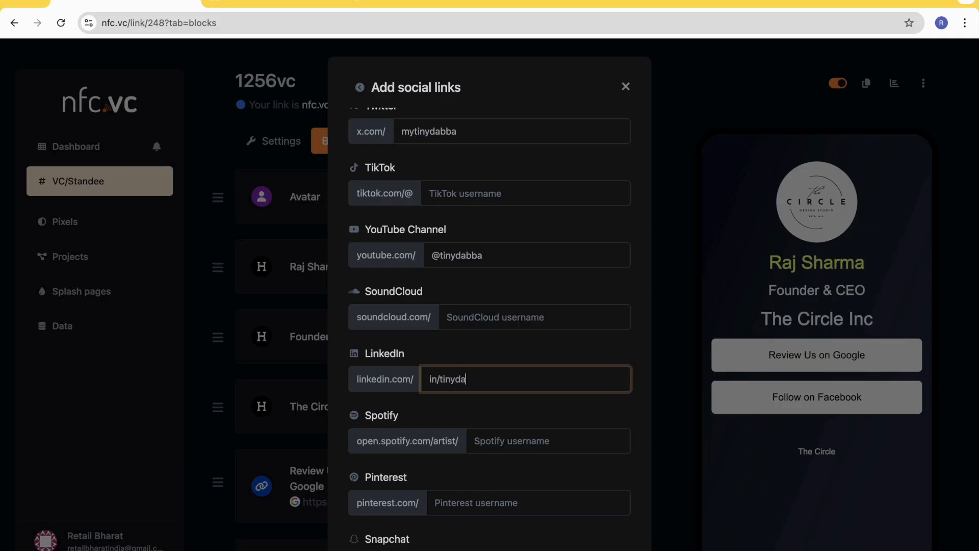
double_click(529, 380)
key("BackSpace")
key("BackSpace")
key("BackSpace")
key("BackSpace")
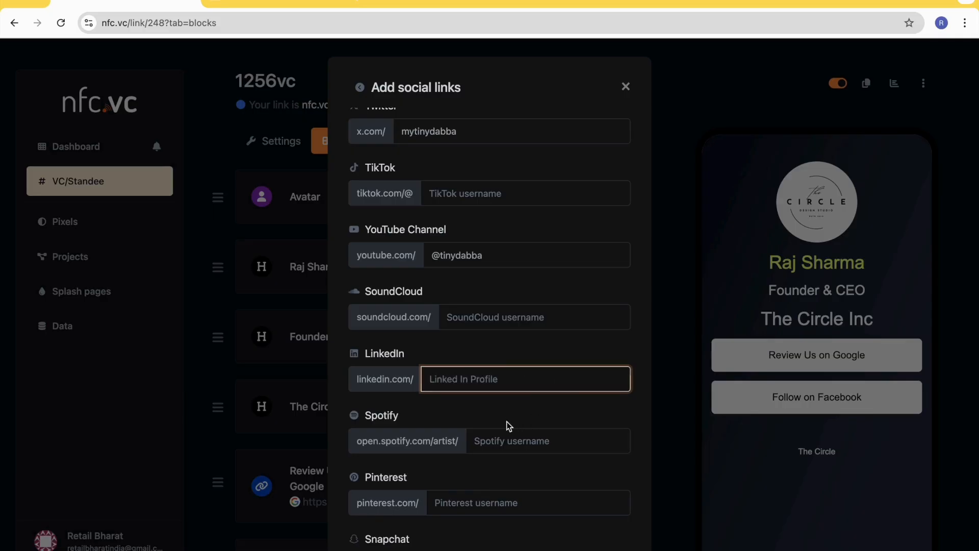
- Enter the business location address in the social links
scroll(507, 426, "down", 2)
scroll(502, 408, "down", 4)
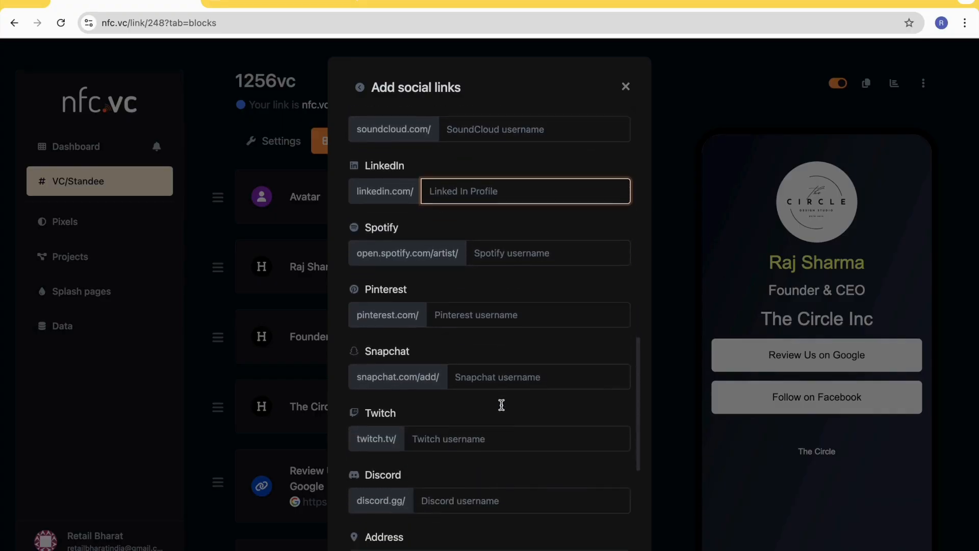
scroll(479, 429, "down", 2)
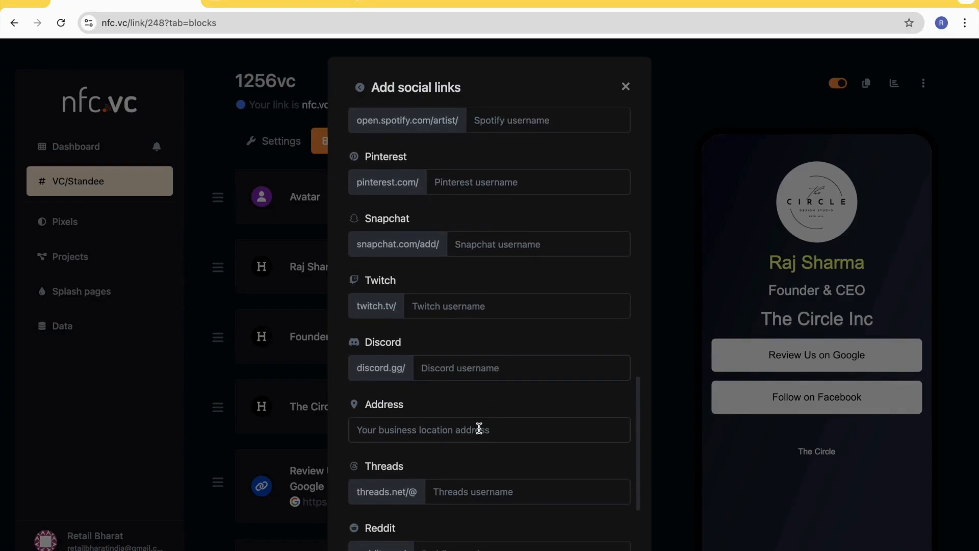
left_click(431, 407)
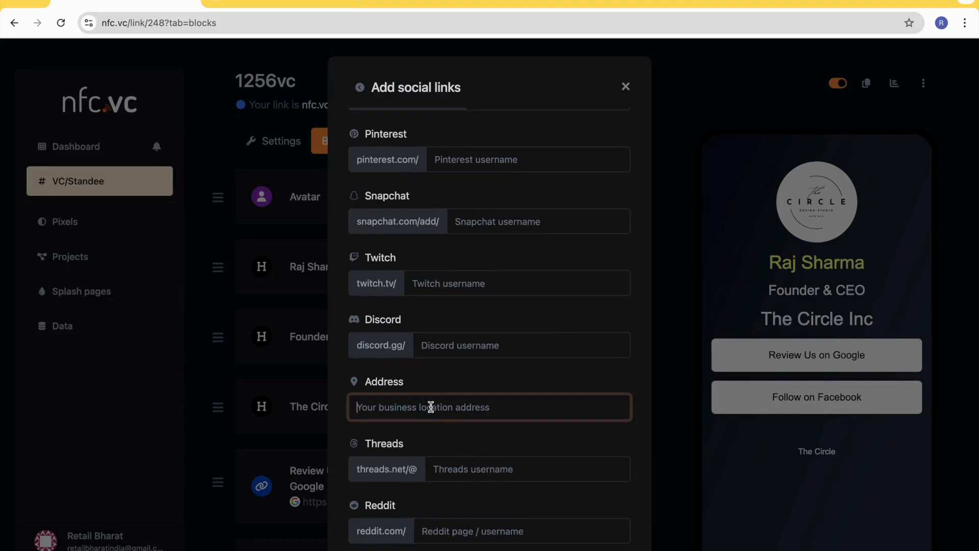
type("S")
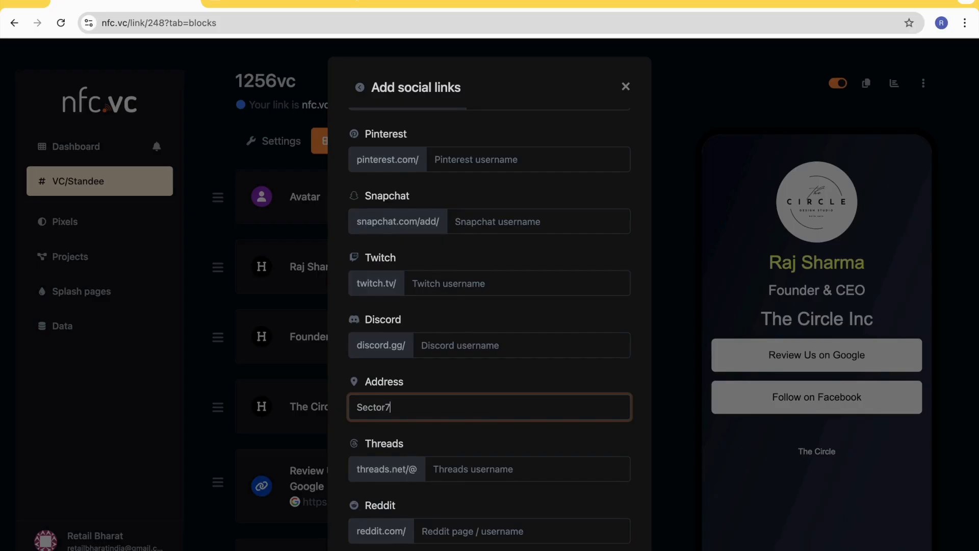
type("ector 72, Gurgaon, Haryana, India")
scroll(434, 439, "down", 2)
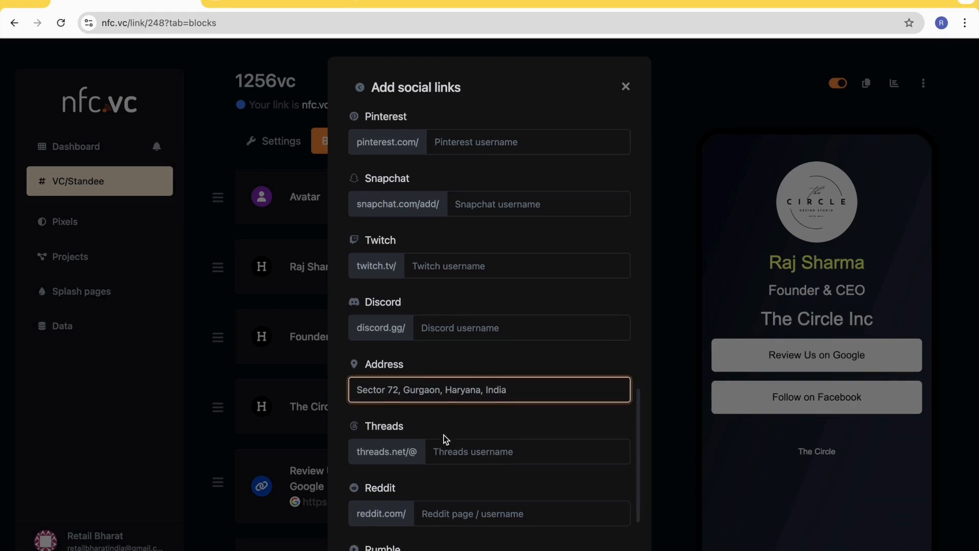
- Leave Threads, Reddit, Rumble and VK empty and submit the social links block
left_click(461, 396)
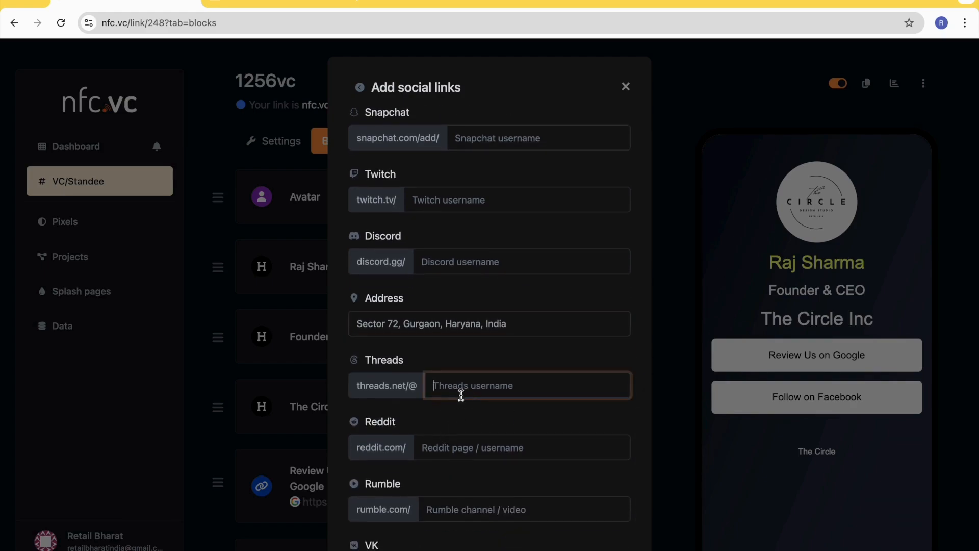
scroll(476, 451, "down", 2)
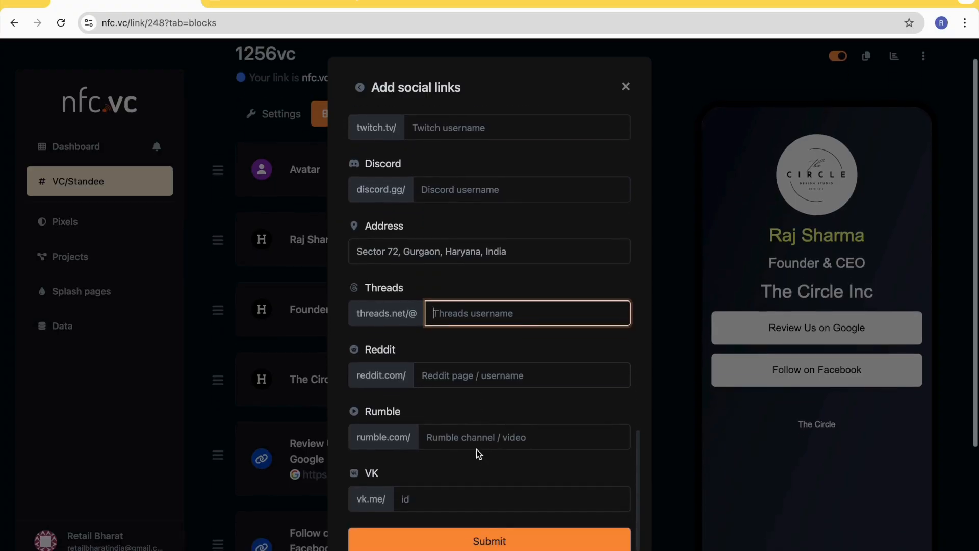
scroll(503, 539, "down", 1)
scroll(500, 439, "up", 3)
scroll(501, 444, "up", 12)
scroll(501, 440, "down", 10)
scroll(497, 489, "down", 5)
left_click(485, 534)
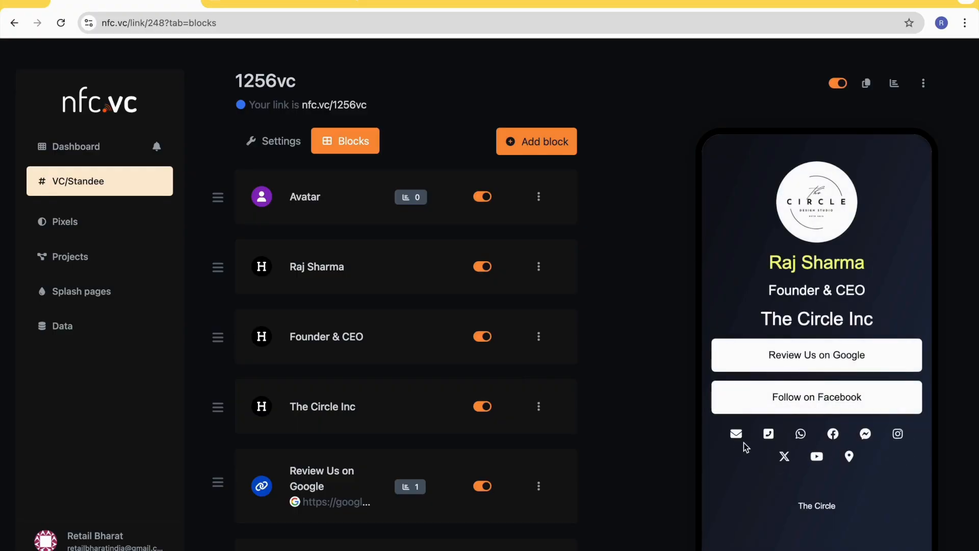
- Open the Socials block for editing and set its icon color to a light yellow
scroll(401, 377, "down", 5)
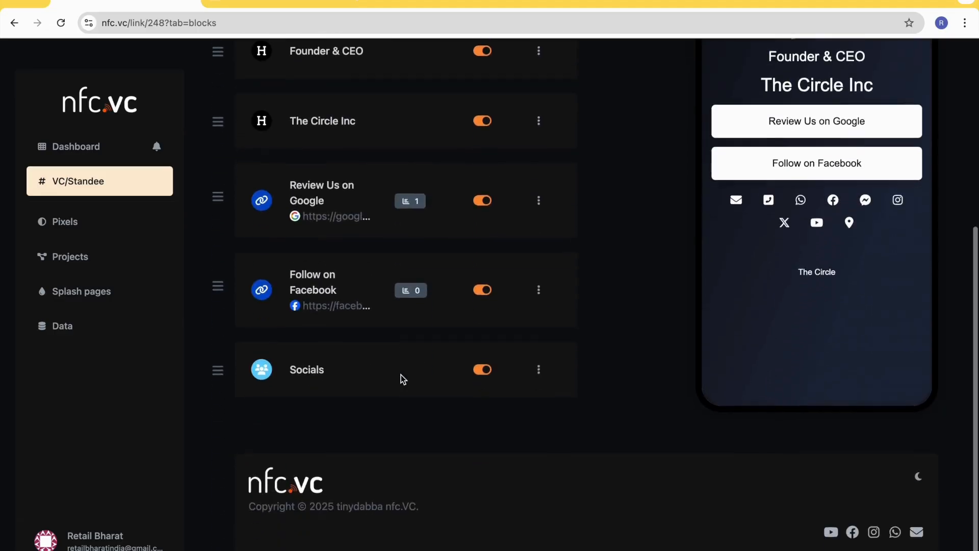
left_click(539, 376)
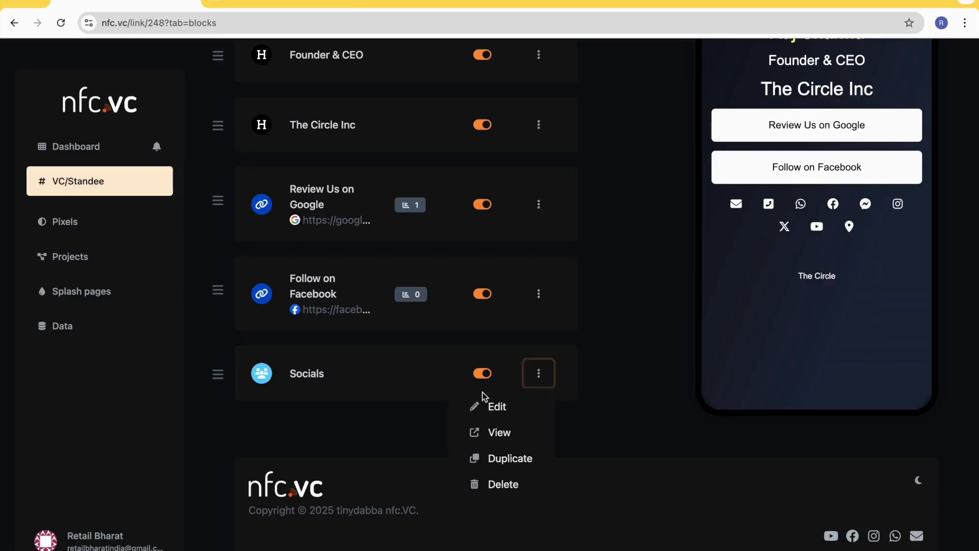
left_click(487, 408)
scroll(350, 391, "down", 4)
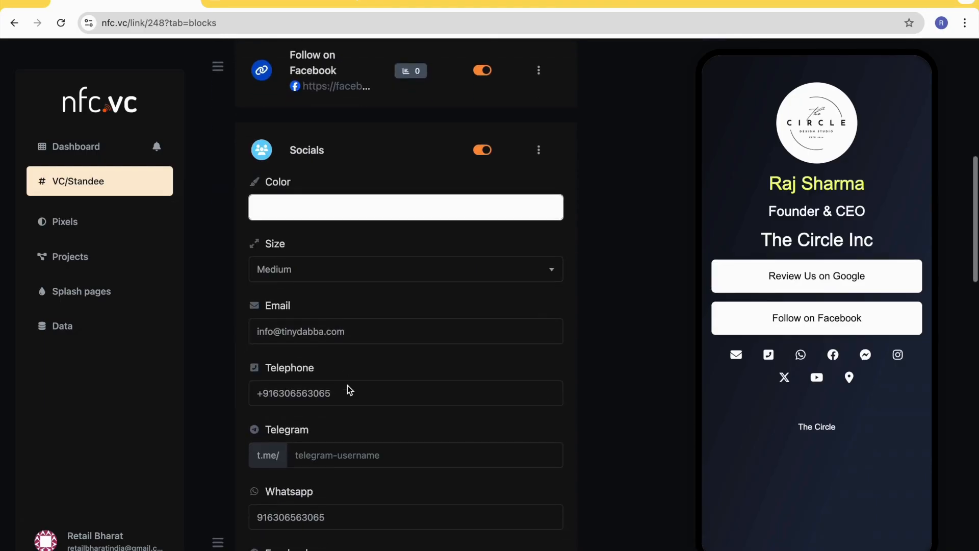
left_click(324, 214)
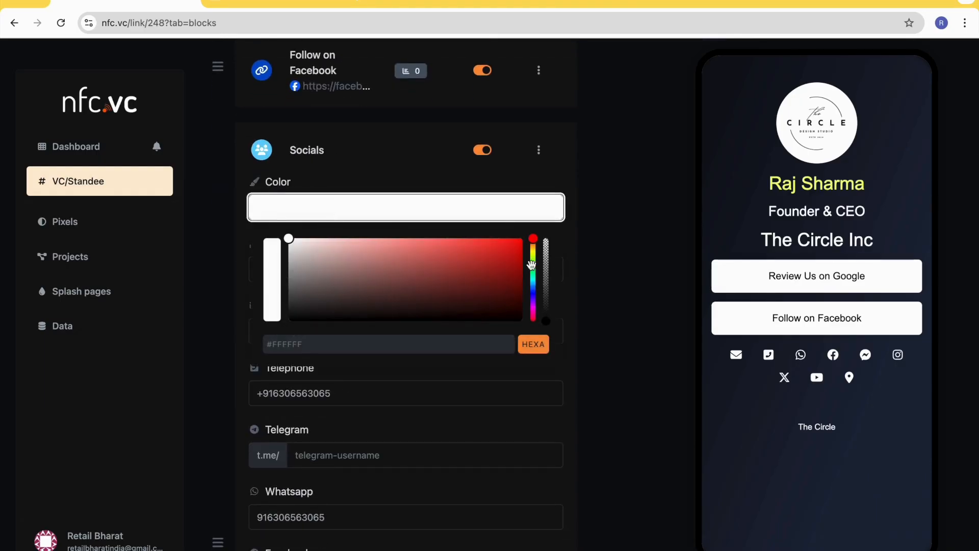
left_click_drag(536, 259, 534, 253)
left_click(505, 240)
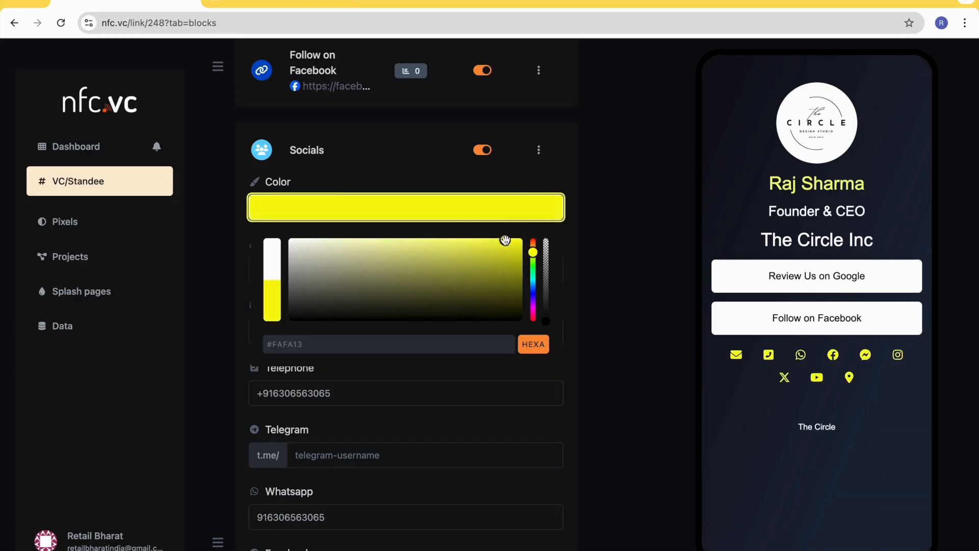
left_click_drag(457, 237, 413, 240)
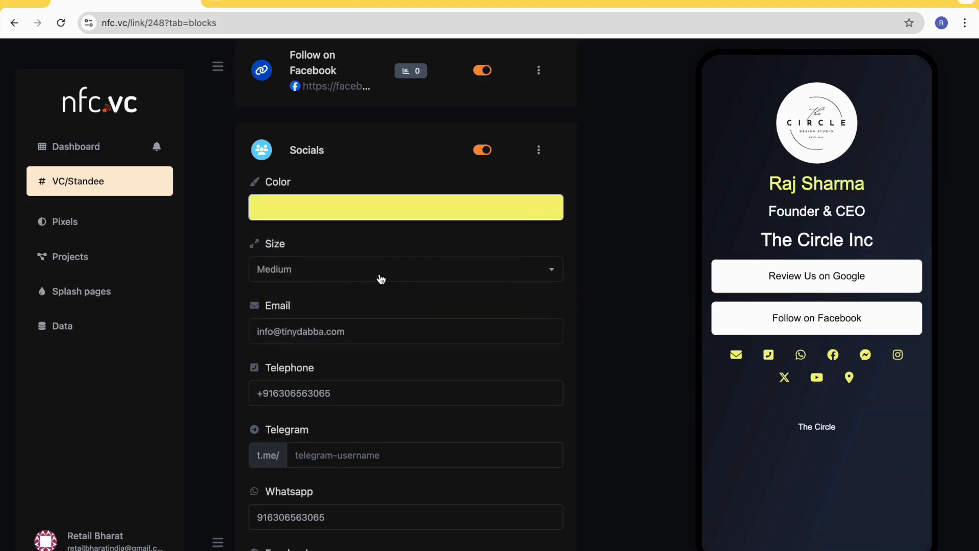
- Set the Socials icon size to Large and update the block
scroll(379, 273, "down", 1)
left_click(334, 234)
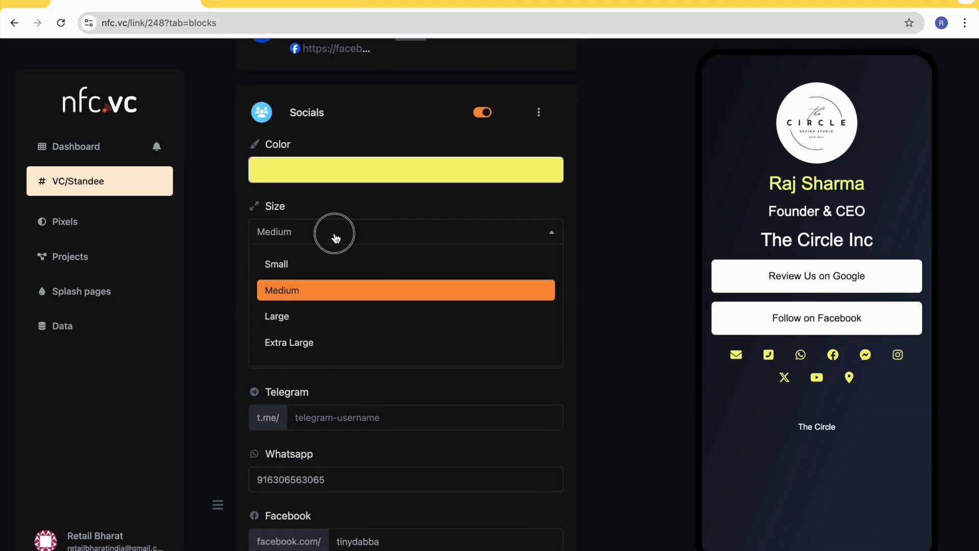
left_click(317, 316)
scroll(463, 412, "down", 20)
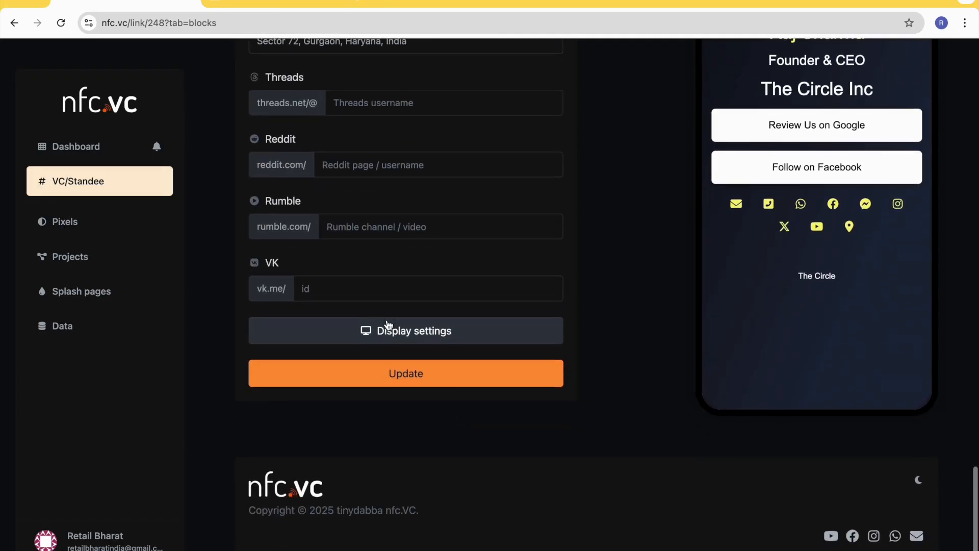
left_click(409, 375)
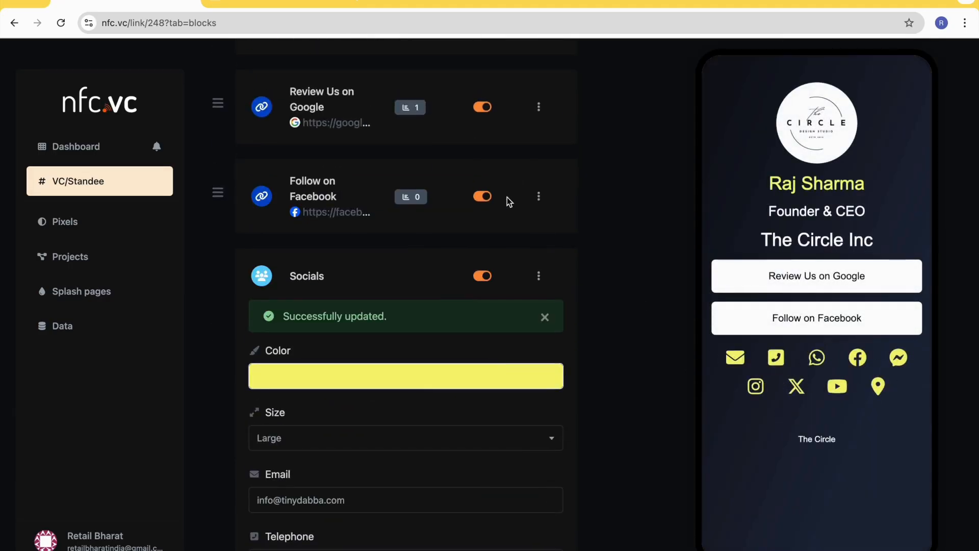
- Reload the public page nfc.vc/1256vc and examine the row of social icons below the link buttons
left_click(266, 4)
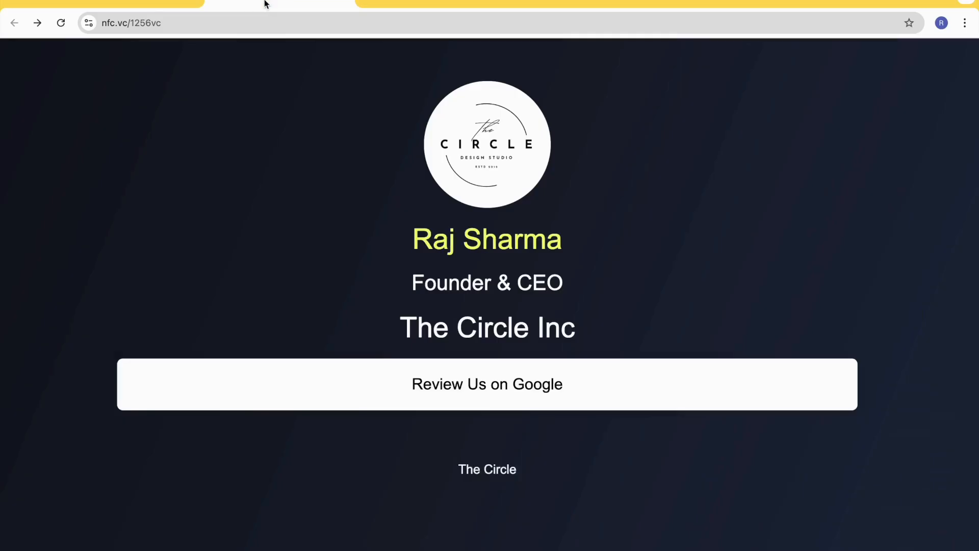
left_click(62, 23)
scroll(475, 227, "down", 5)
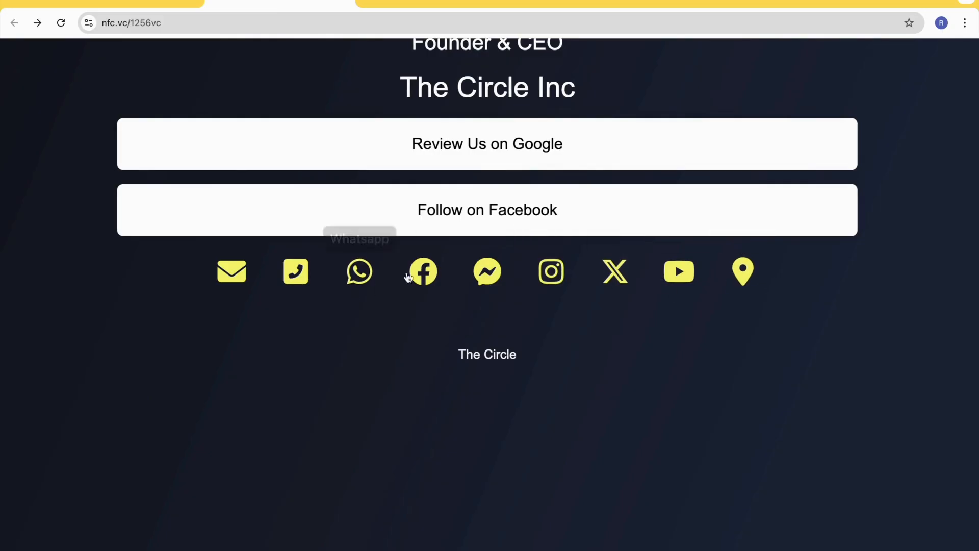
- Follow the Instagram icon to check the linked profile page, dismissing the sign-up popup, and close that page
left_click(555, 276)
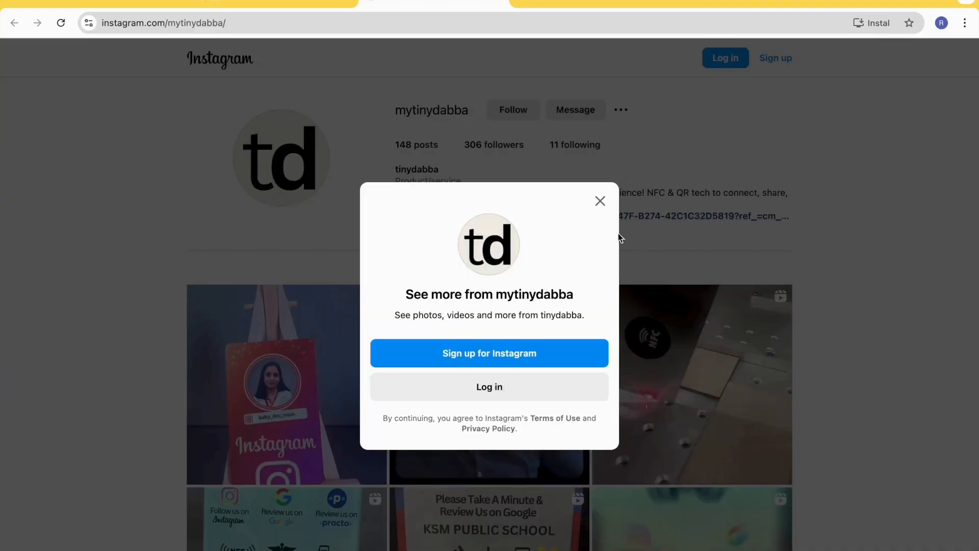
left_click(601, 202)
scroll(392, 258, "down", 1)
scroll(392, 257, "up", 1)
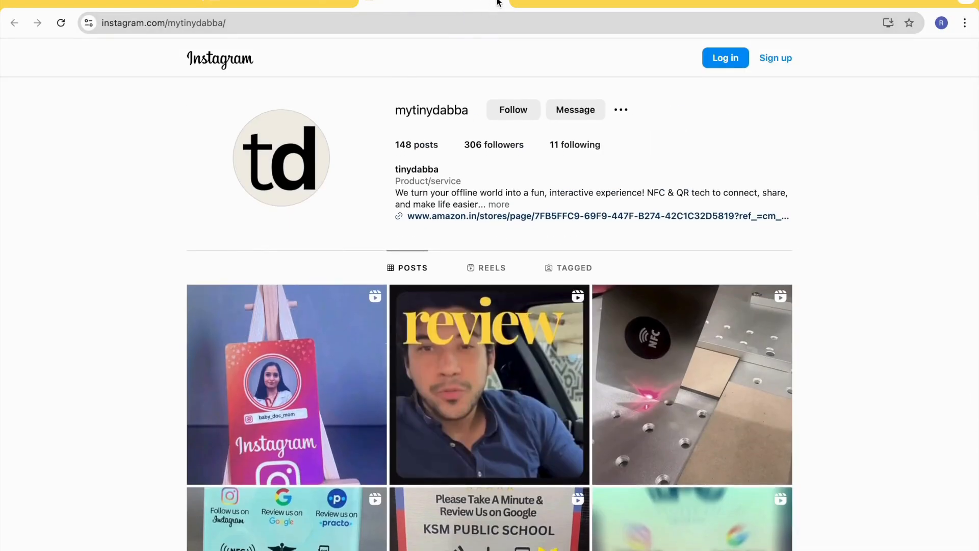
left_click(497, 3)
- Return to the page's block editor and collapse the Socials block's settings
left_click(137, 5)
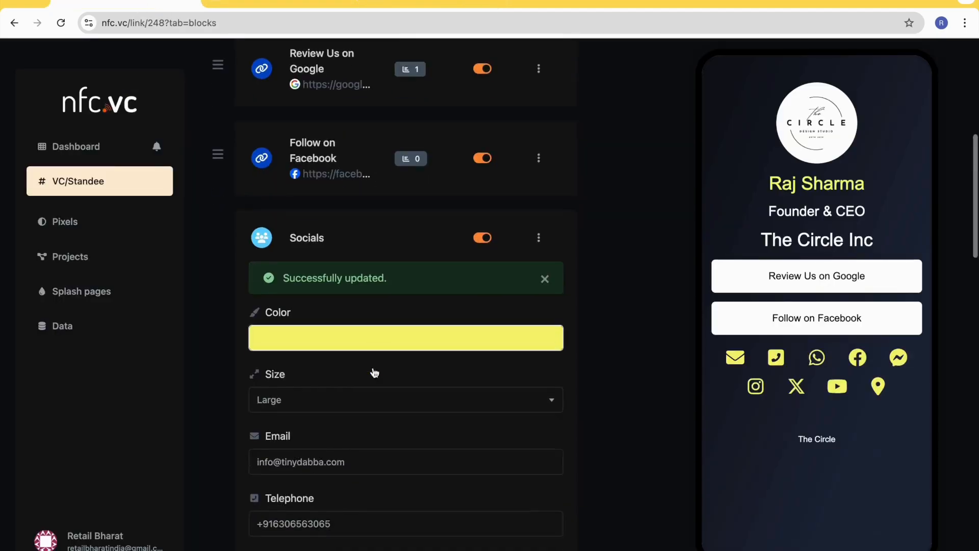
left_click(538, 259)
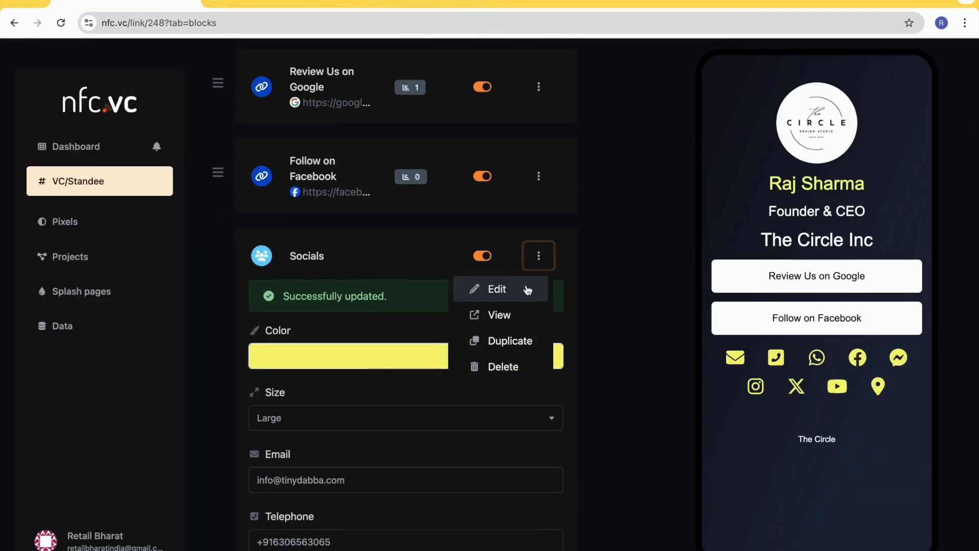
left_click(521, 289)
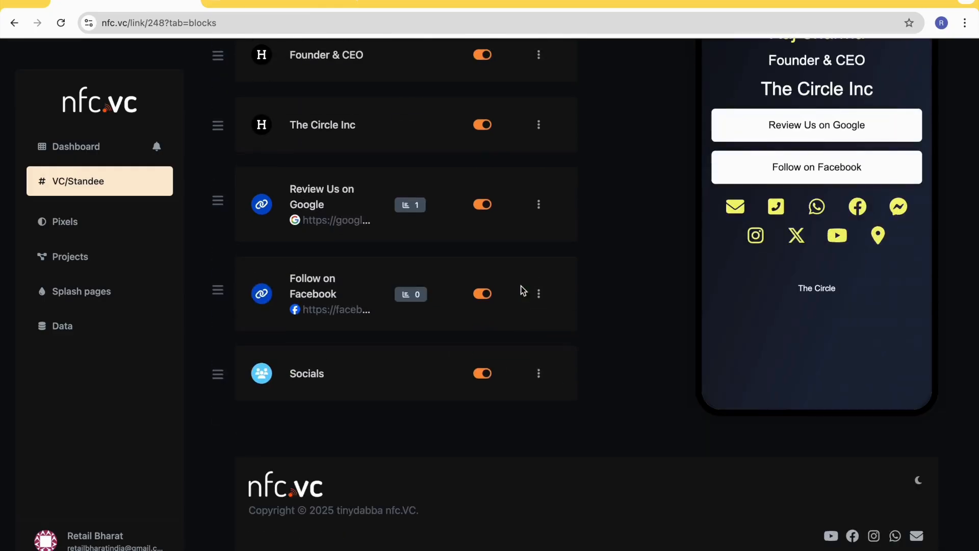
- Add a paragraph block with the text "Digital NFC & QR Products" to the page
scroll(556, 335, "up", 4)
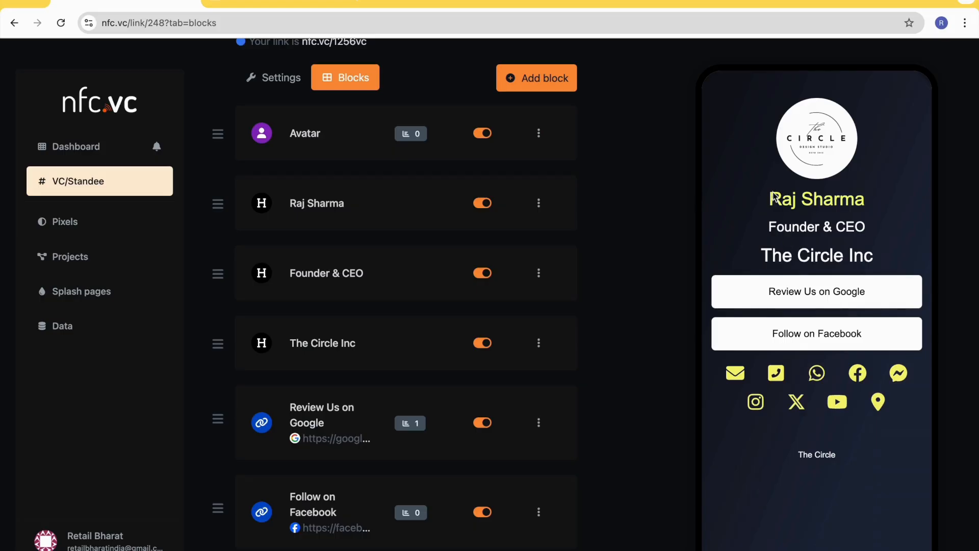
scroll(773, 344, "down", 1)
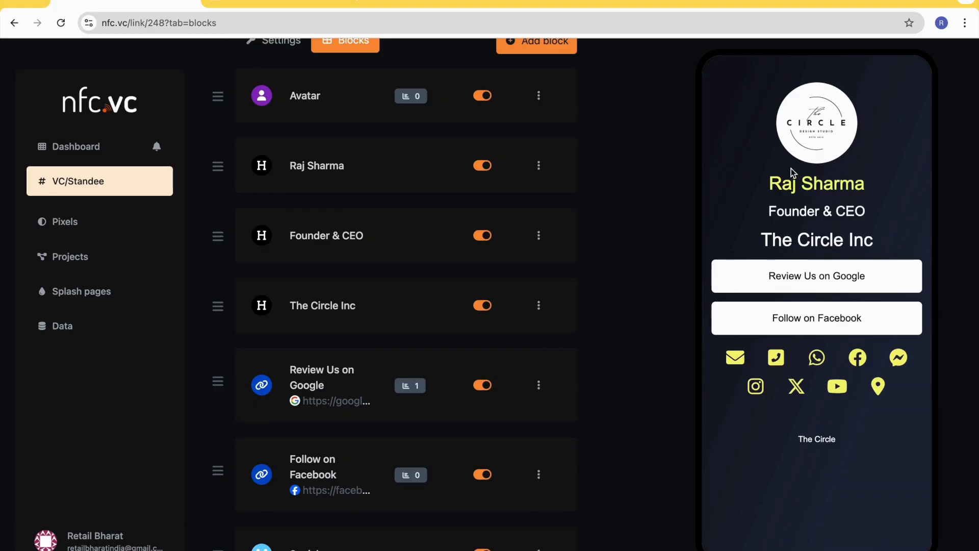
scroll(791, 241, "down", 3)
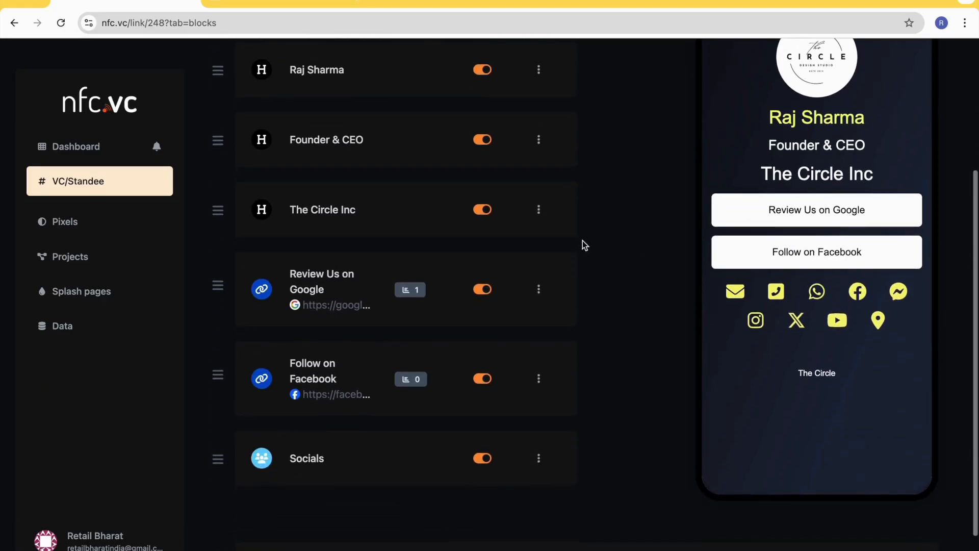
scroll(547, 247, "up", 5)
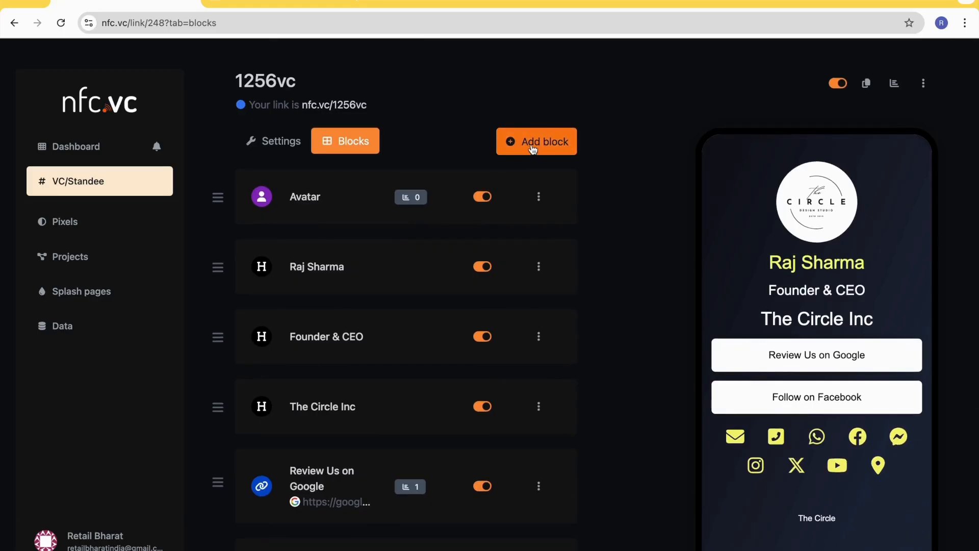
left_click(543, 140)
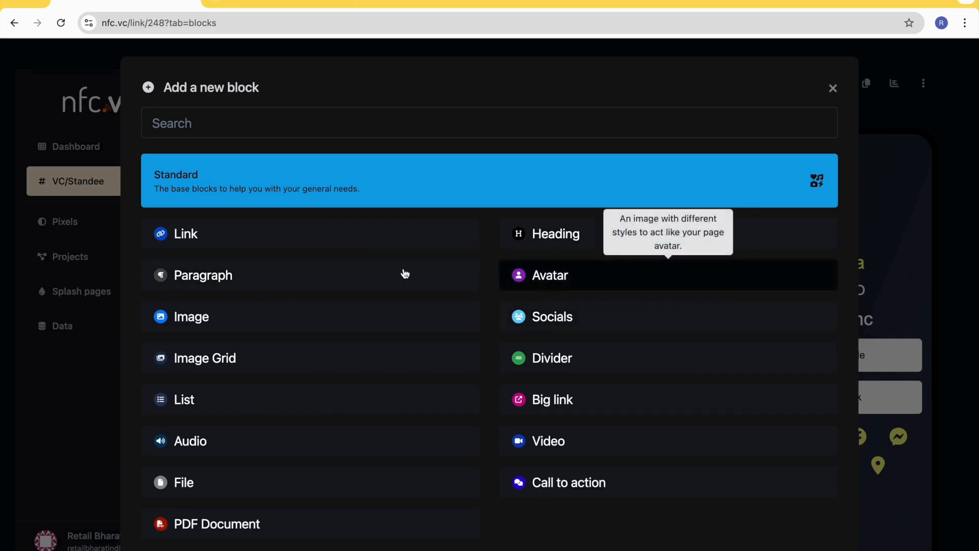
left_click(256, 279)
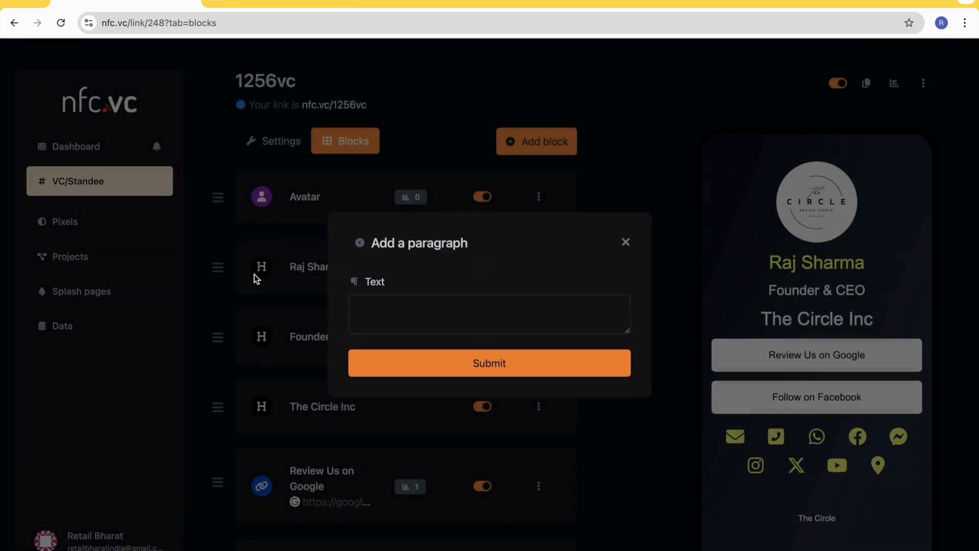
left_click(416, 322)
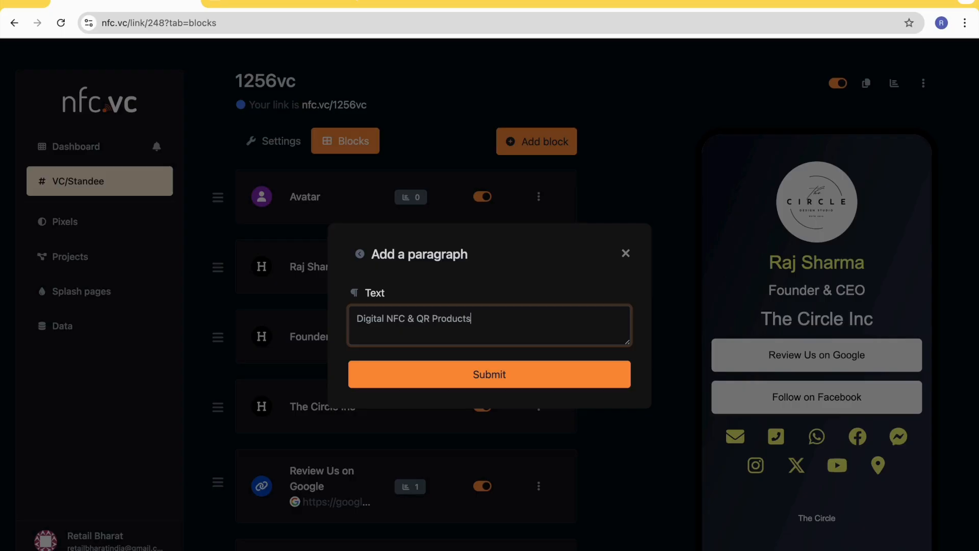
left_click(482, 378)
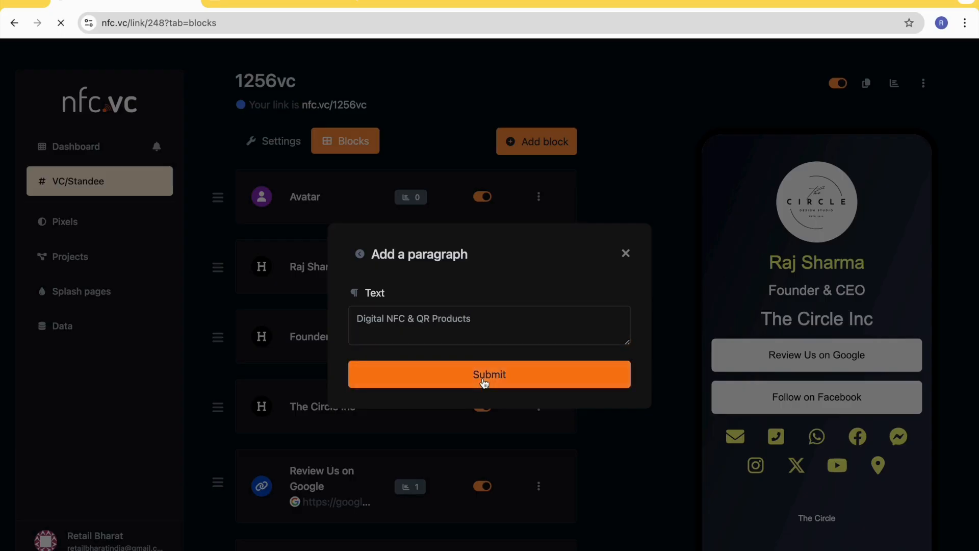
scroll(854, 434, "down", 2)
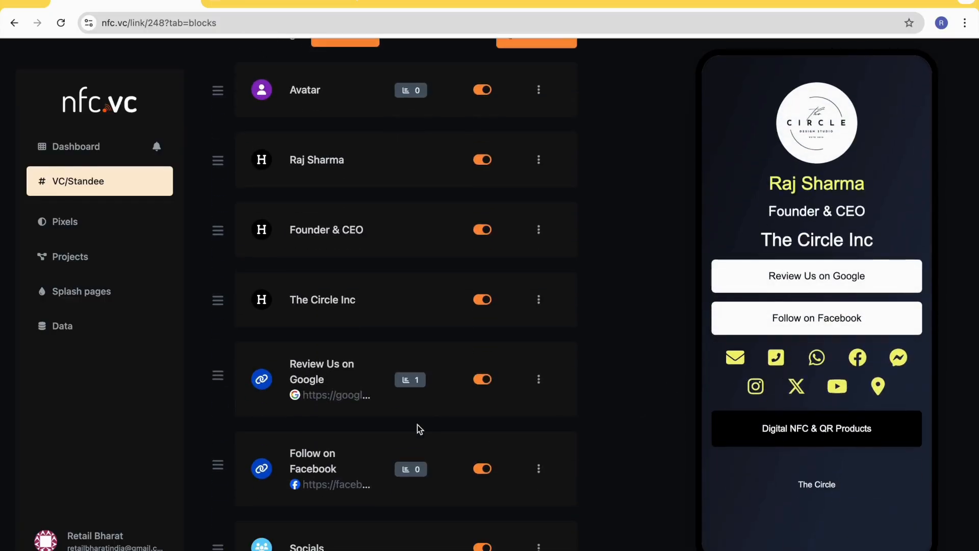
- Reorder the blocks so the "Digital NFC & QR Products" paragraph sits directly below the "The Circle Inc" heading
scroll(418, 424, "down", 2)
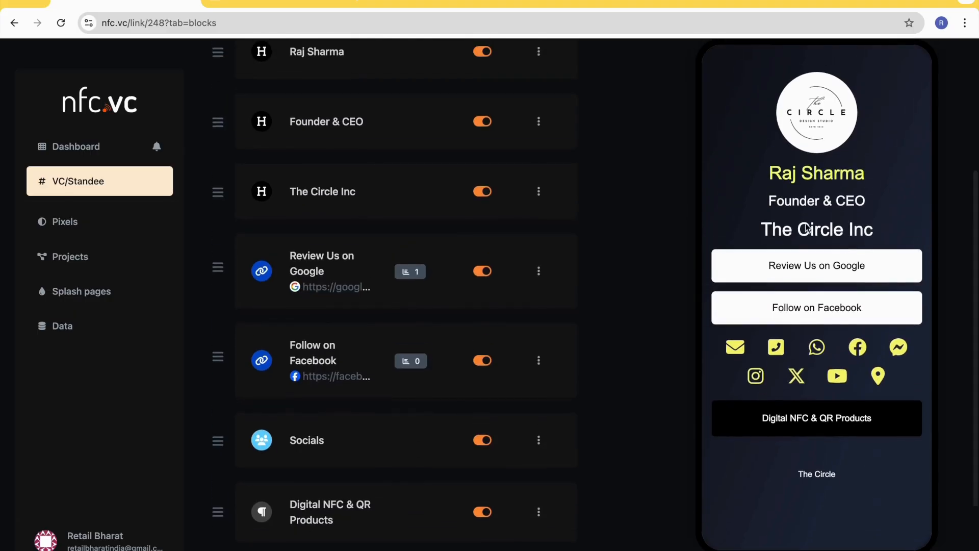
scroll(212, 453, "down", 1)
scroll(211, 452, "up", 2)
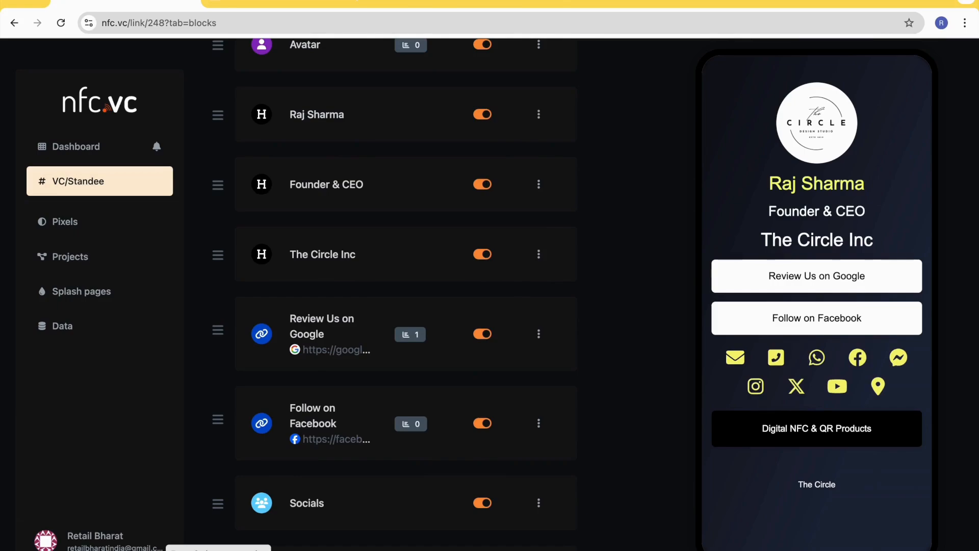
left_click_drag(218, 548, 219, 255)
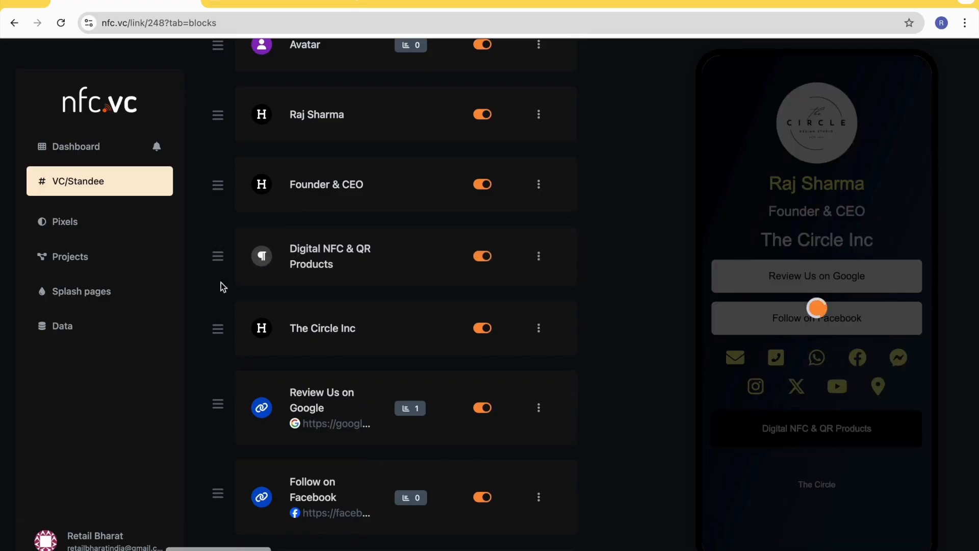
scroll(269, 335, "up", 2)
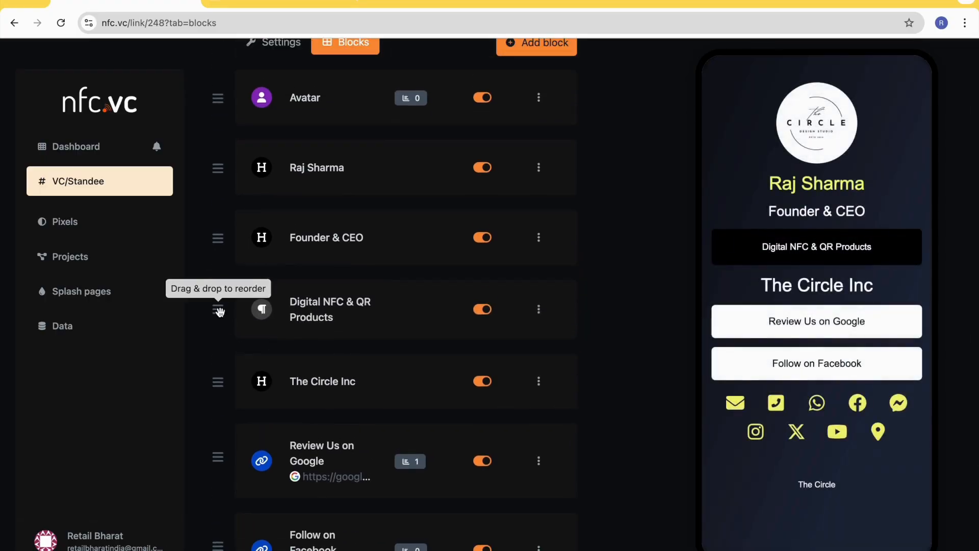
left_click_drag(219, 310, 217, 376)
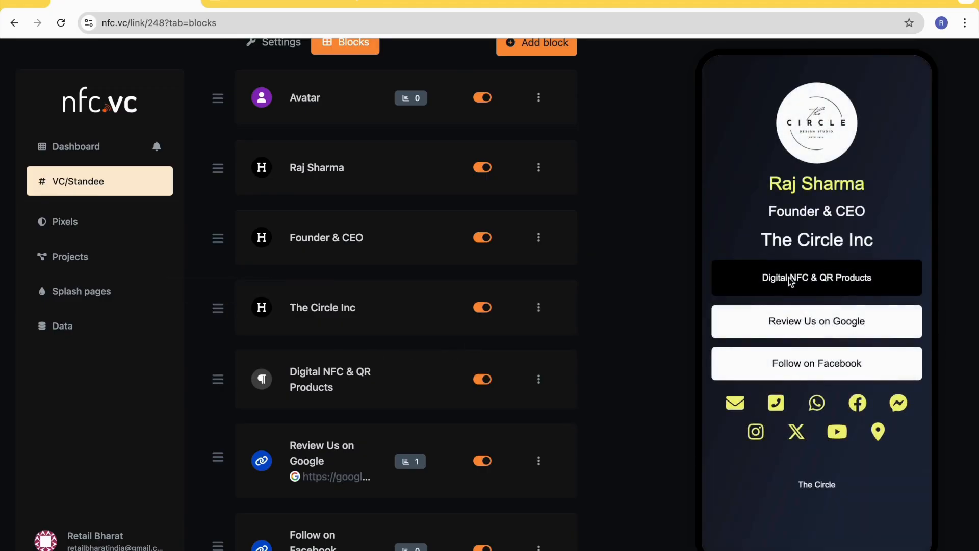
scroll(442, 368, "down", 2)
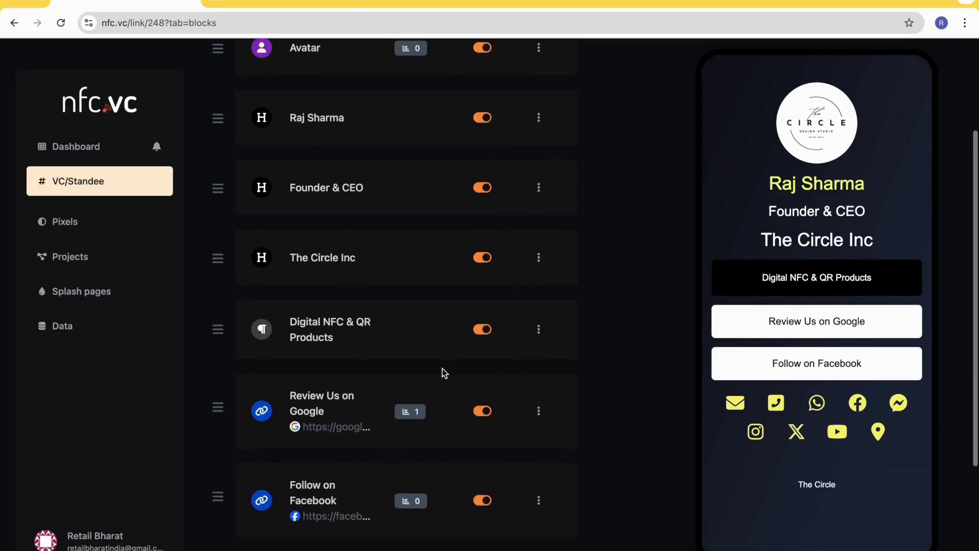
- Open the "The Circle Inc" heading block's settings to examine its type, text, color and alignment options, and collapse them
scroll(442, 369, "up", 2)
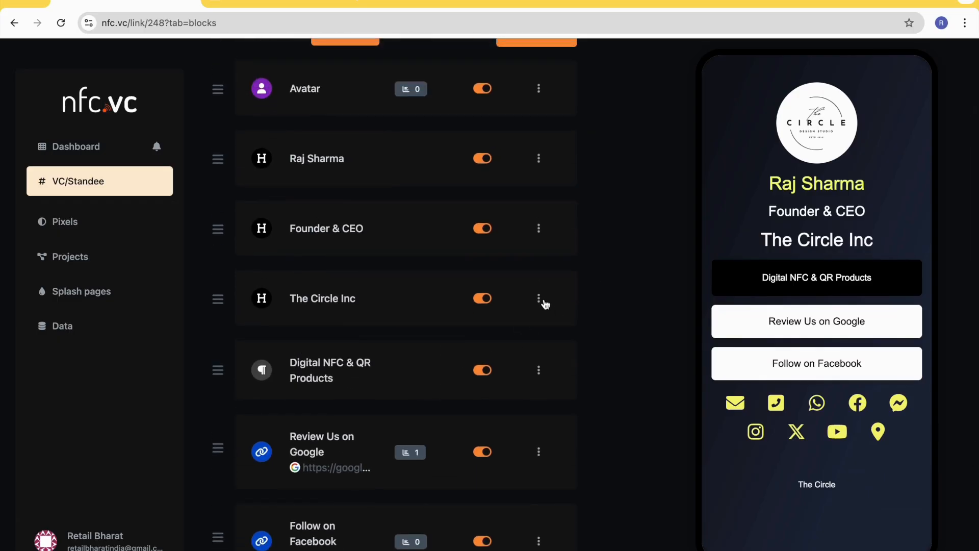
left_click(540, 299)
left_click(509, 332)
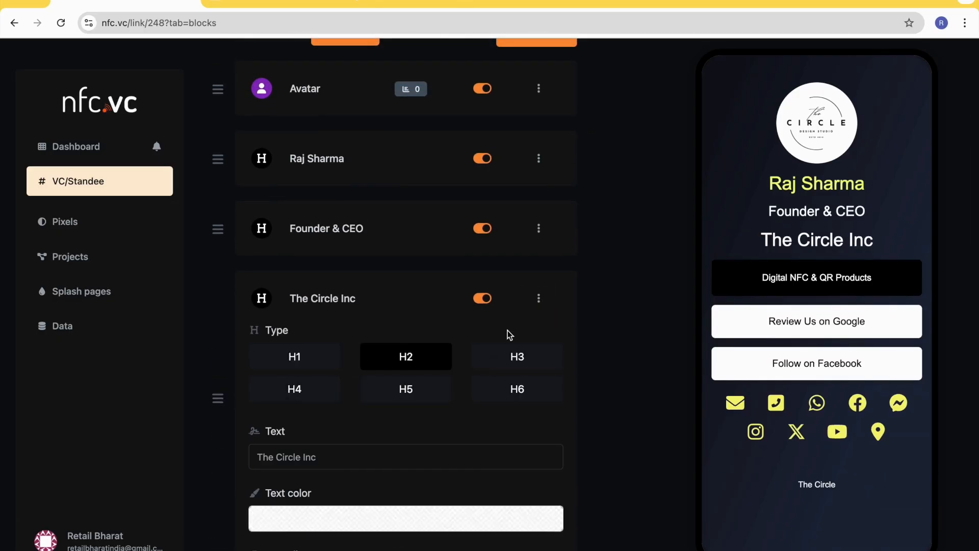
scroll(360, 426, "down", 3)
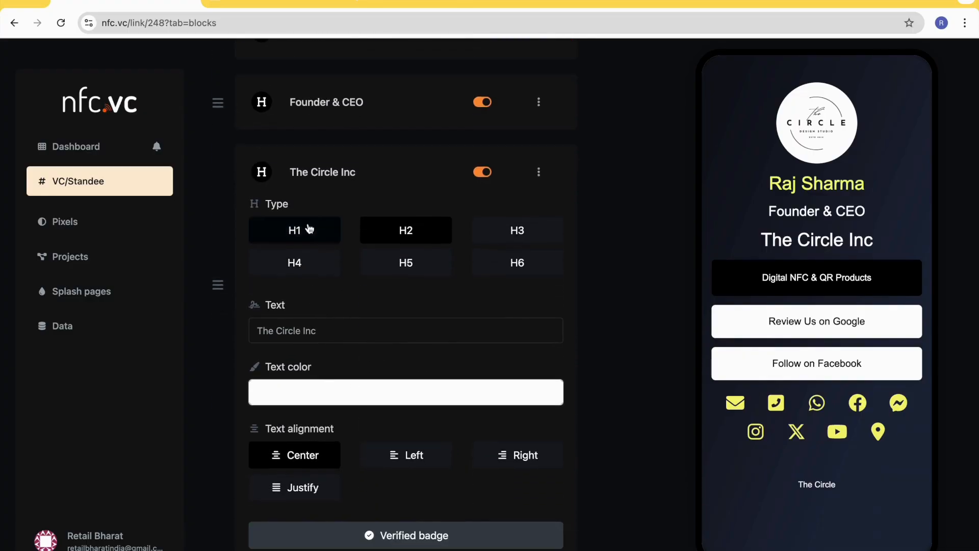
left_click(540, 174)
left_click(519, 201)
- Open the "Digital NFC & QR Products" paragraph block for editing and set its text color to dark red
scroll(491, 238, "down", 1)
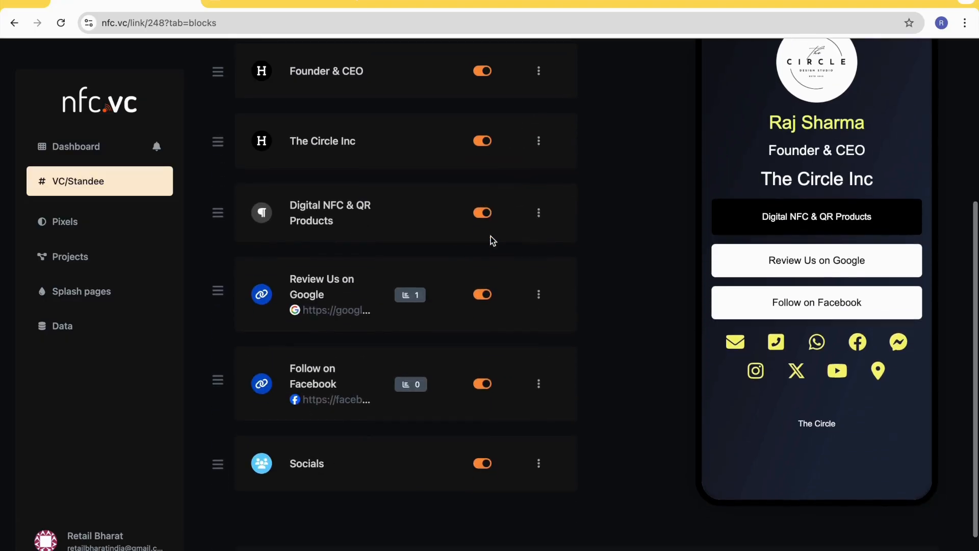
left_click(537, 213)
left_click(516, 245)
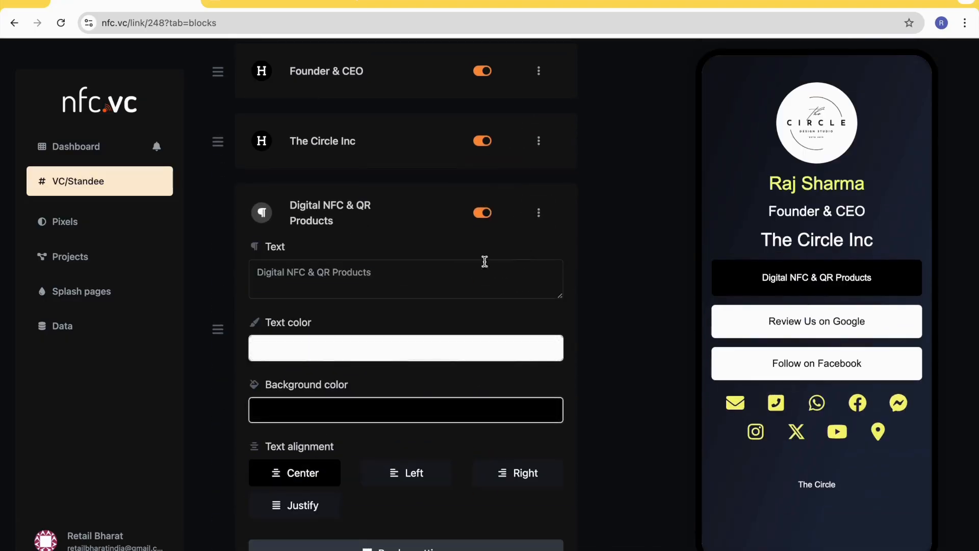
scroll(387, 283, "down", 1)
scroll(338, 283, "down", 1)
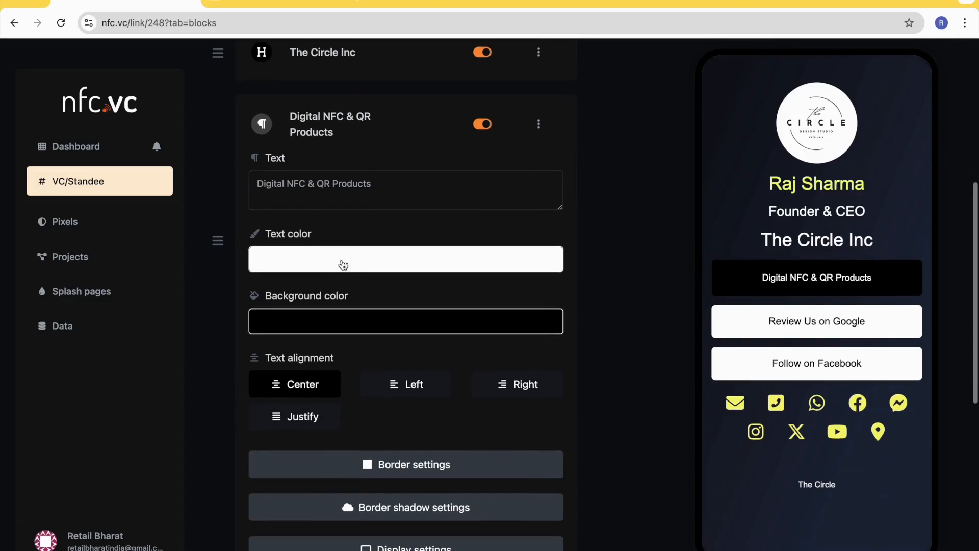
left_click(343, 265)
left_click_drag(515, 350, 515, 313)
left_click(508, 225)
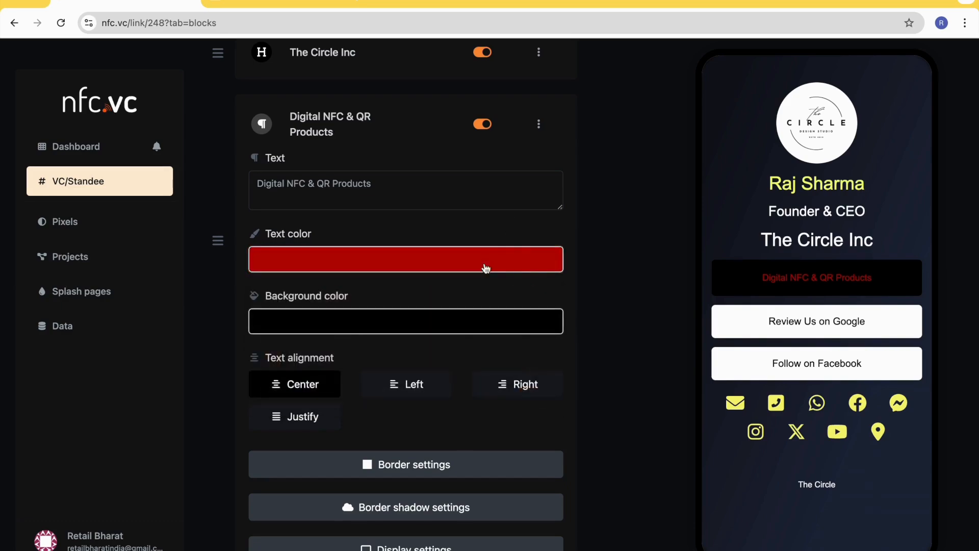
- Set the paragraph block's background color to bright green, #6DFF00
scroll(415, 291, "down", 1)
left_click(404, 284)
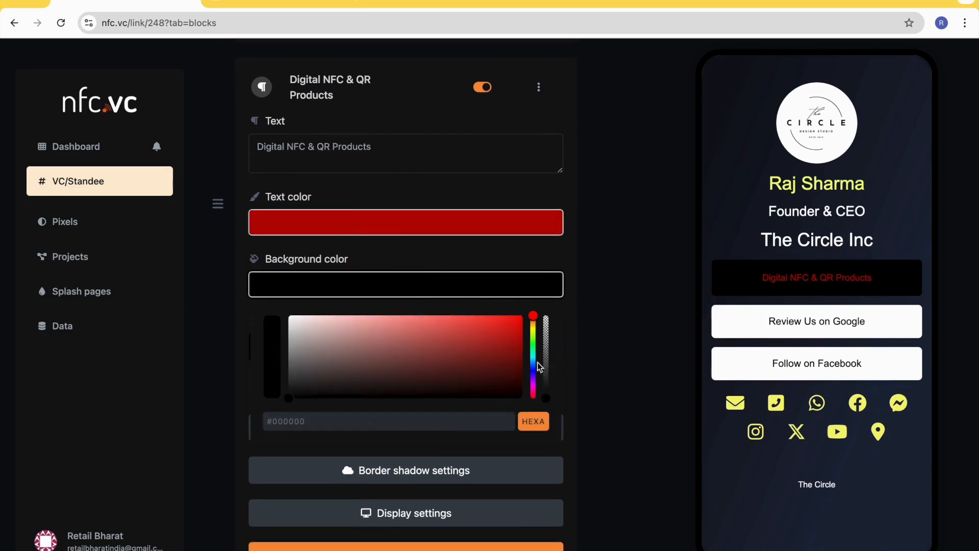
left_click(533, 338)
left_click_drag(533, 357, 524, 301)
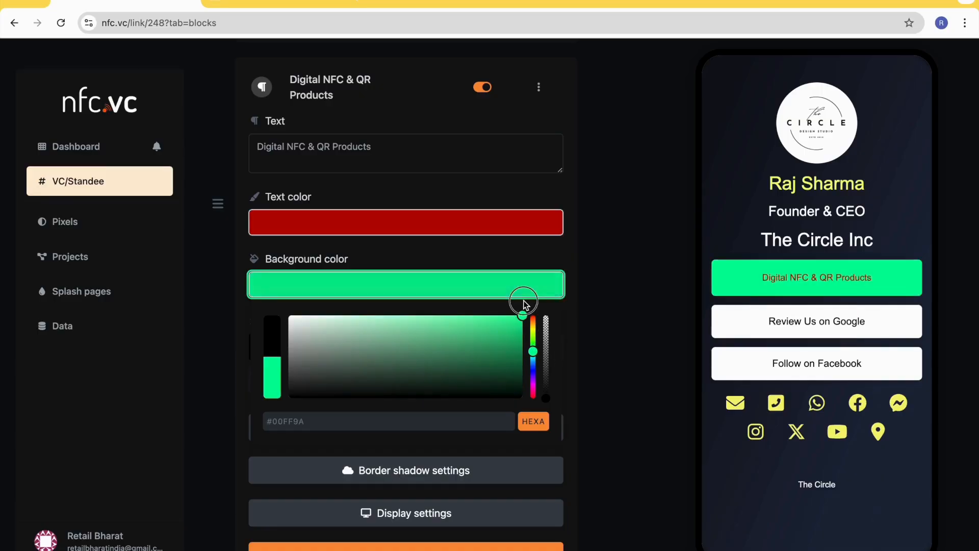
left_click(533, 337)
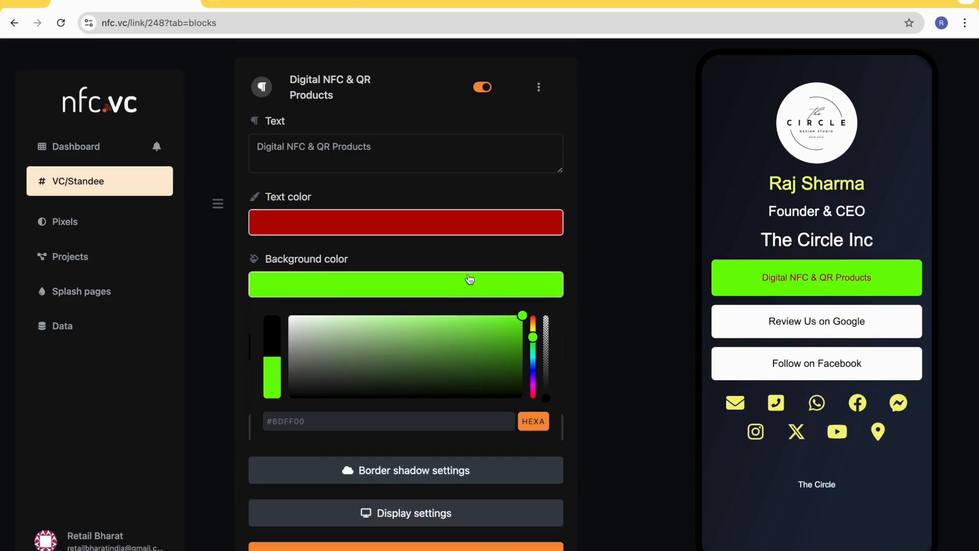
left_click(467, 258)
- Try the left, right and justify text alignments on the paragraph block and return it to center
scroll(454, 372, "down", 1)
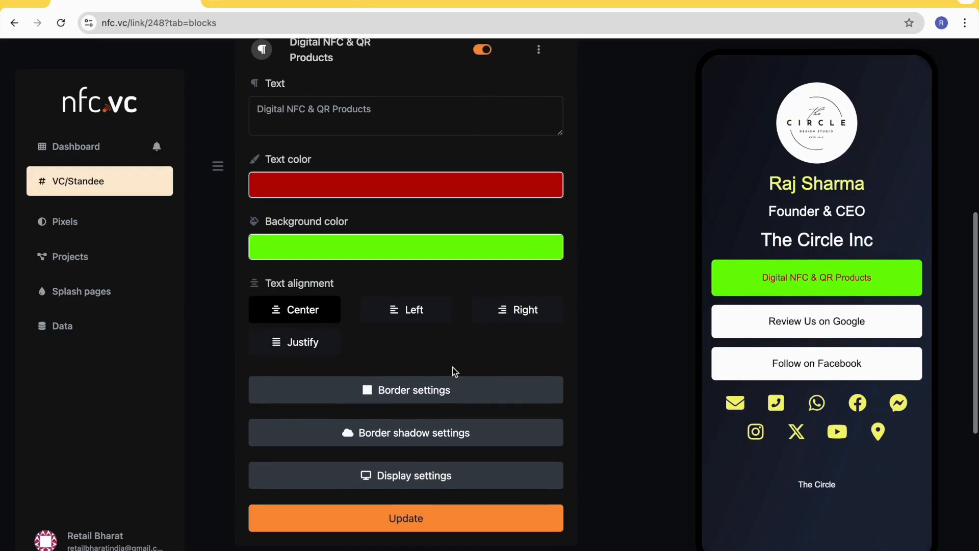
left_click(409, 313)
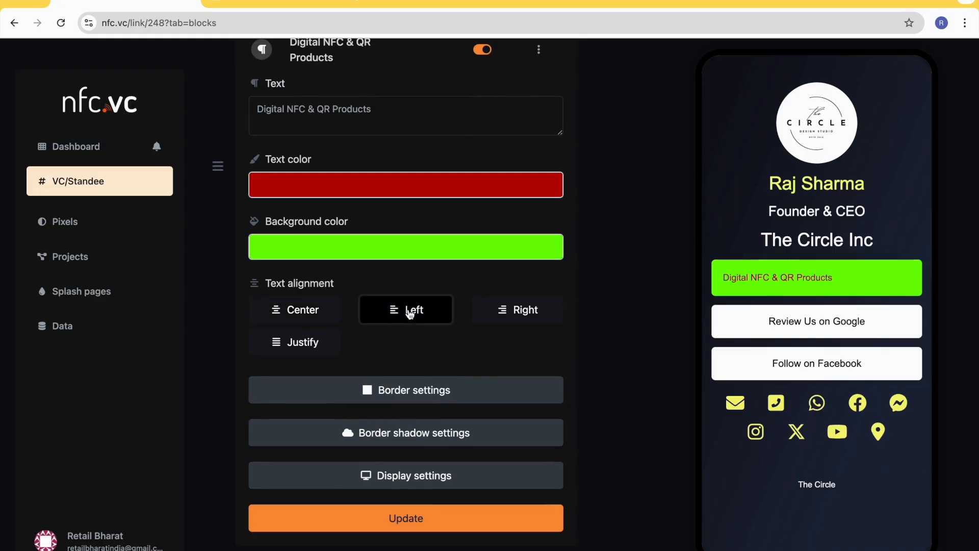
left_click(508, 308)
left_click(297, 340)
left_click(313, 313)
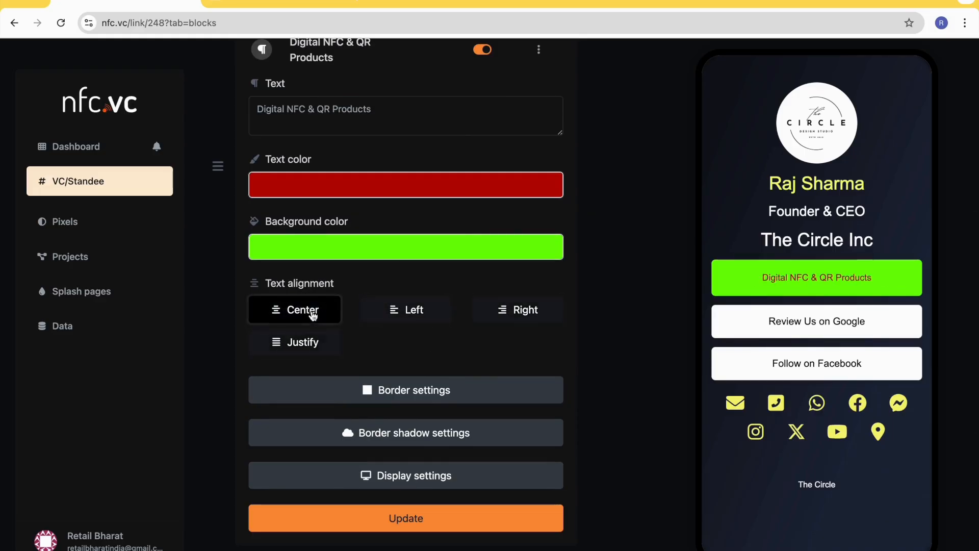
- Save the paragraph block's changes and reload the public page nfc.vc/1256vc to check them
scroll(422, 326, "down", 3)
left_click(421, 376)
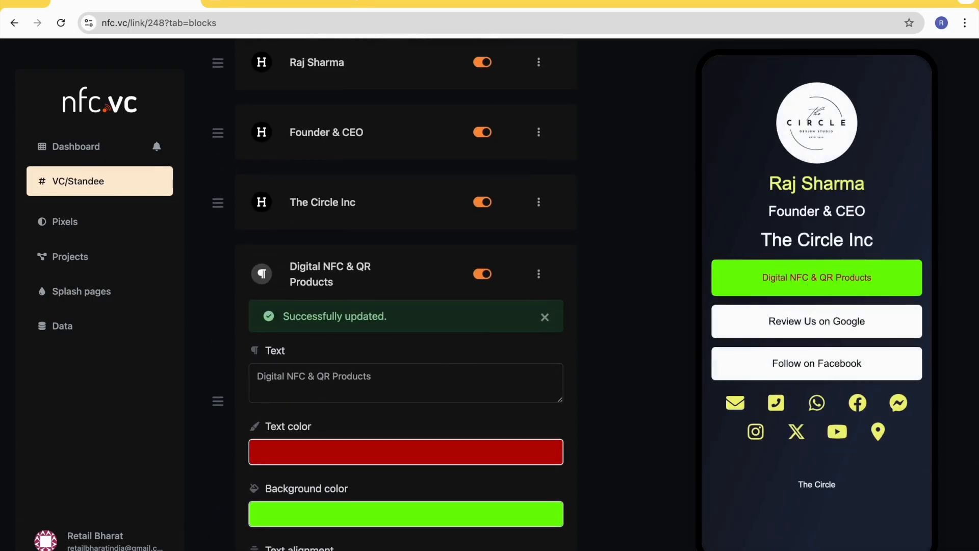
left_click(275, 2)
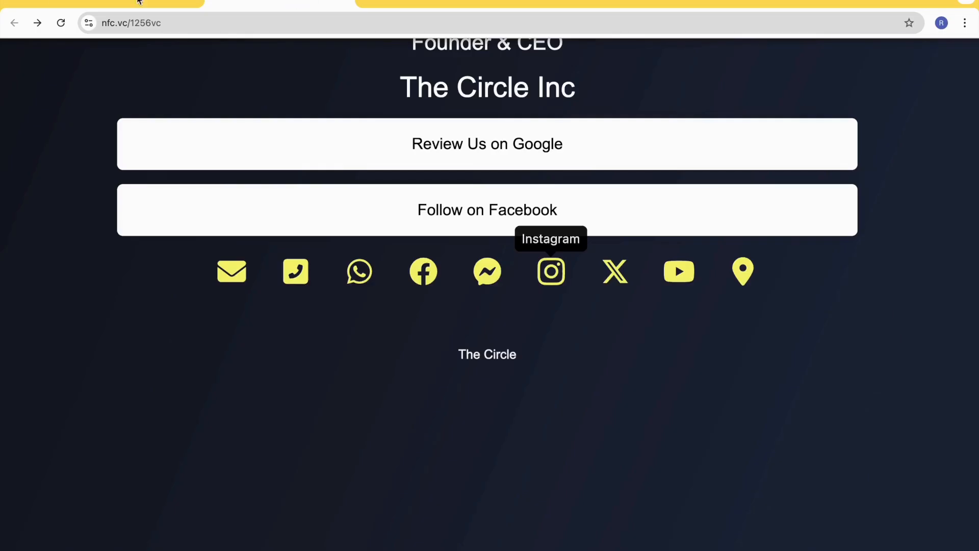
left_click(61, 23)
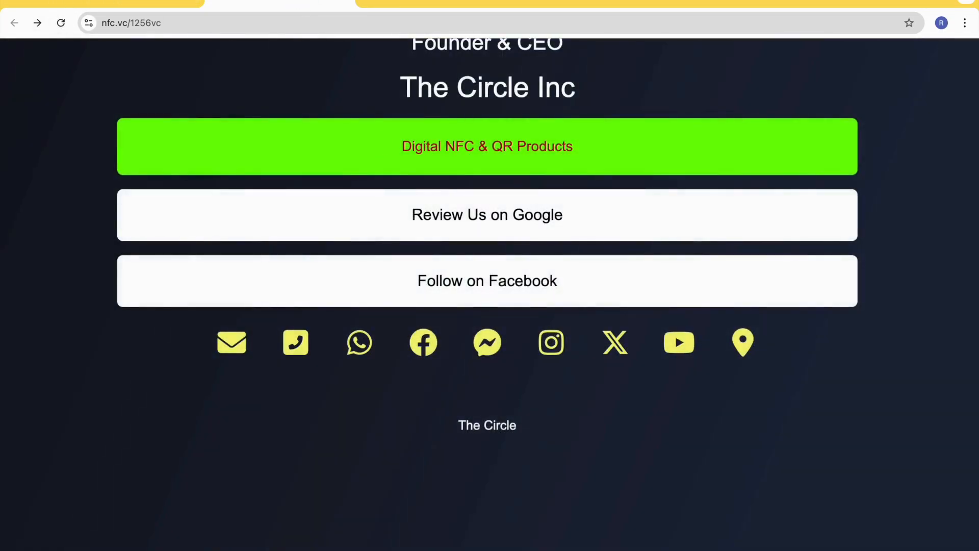
- Return to the page's block editor and collapse the paragraph block's settings
left_click(131, 2)
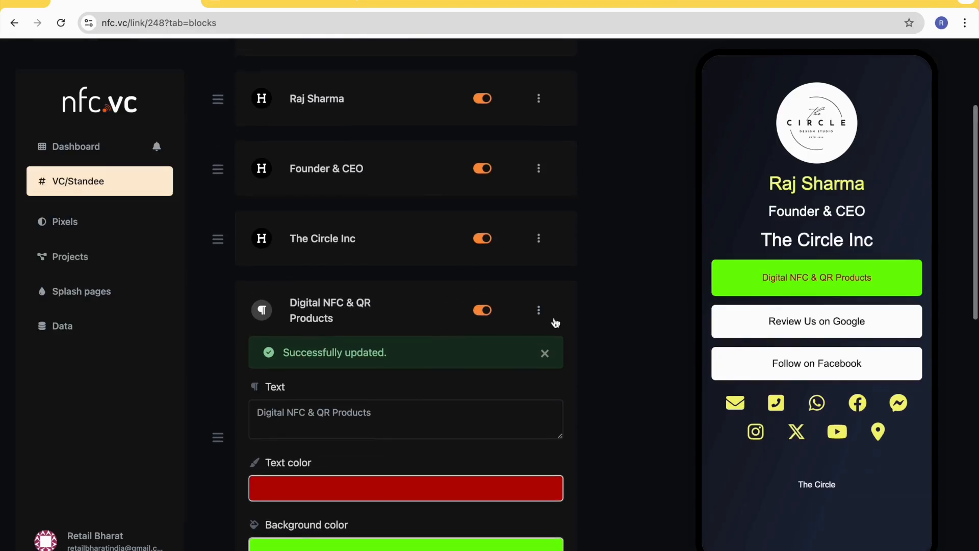
left_click(539, 312)
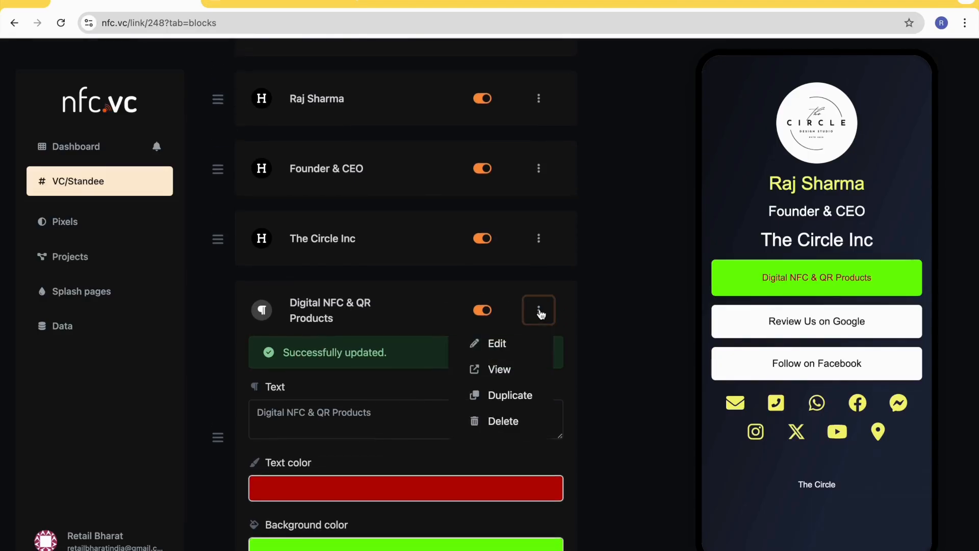
left_click(512, 343)
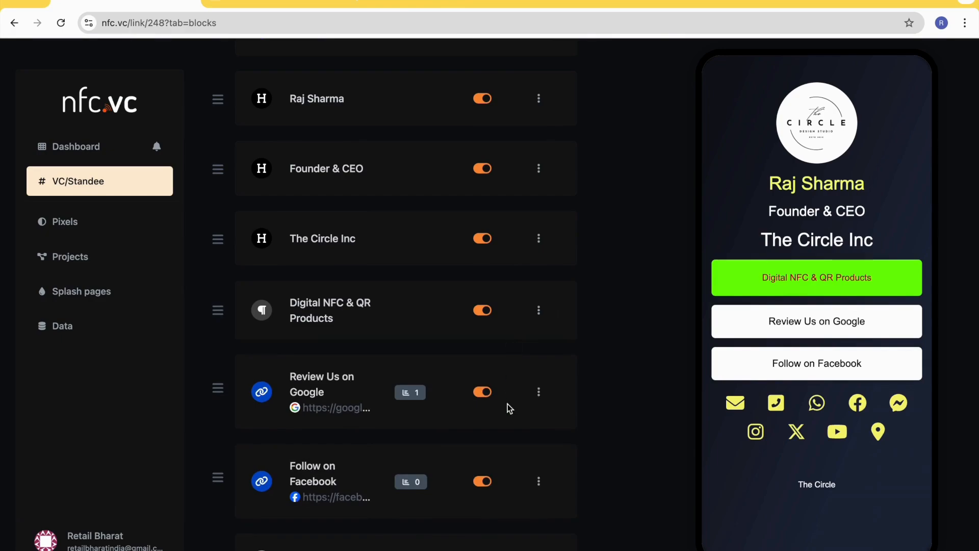
- Disable the "Digital NFC & QR Products" paragraph block so it is hidden from the page
scroll(507, 404, "down", 4)
scroll(507, 404, "up", 4)
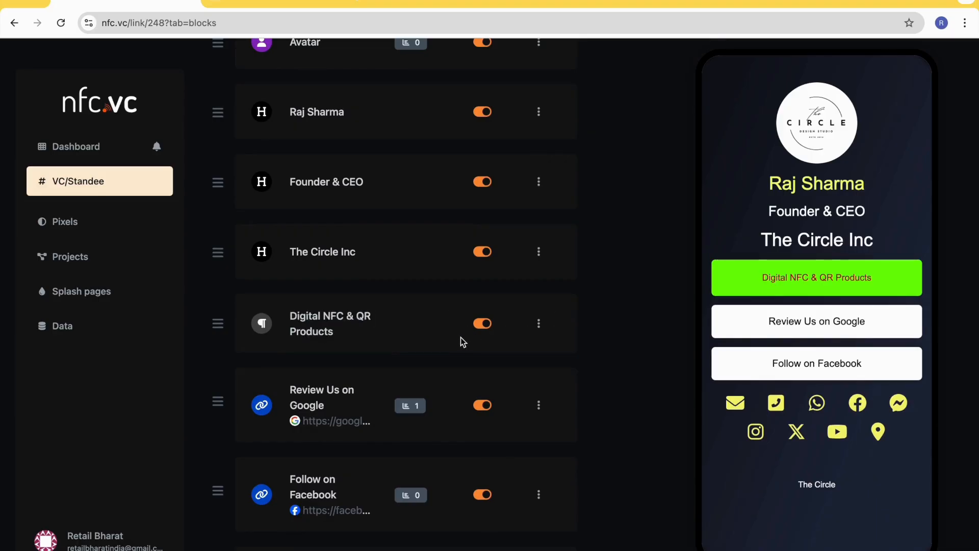
left_click(483, 326)
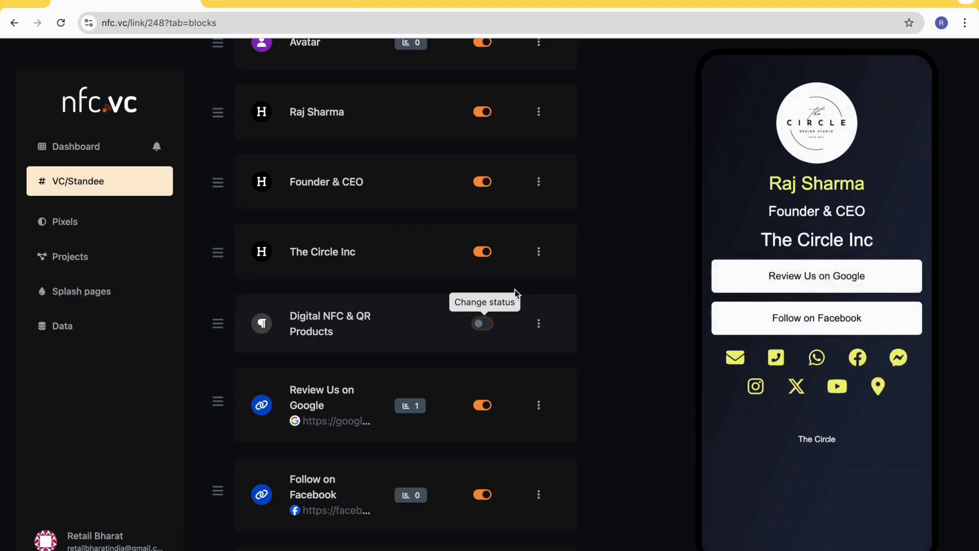
- Start a new Image block and choose 2.png from the TheCircle folder as its image
scroll(515, 288, "up", 4)
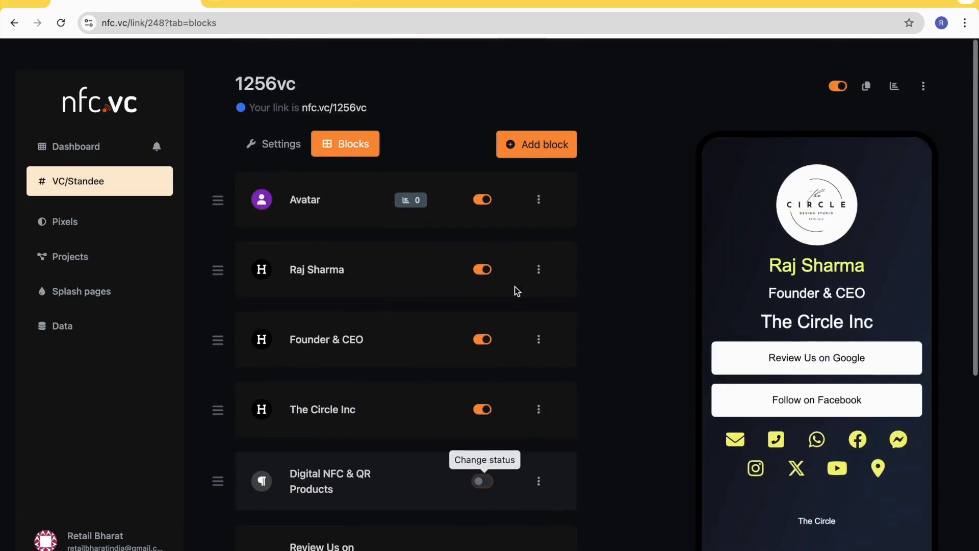
left_click(558, 144)
scroll(351, 262, "down", 1)
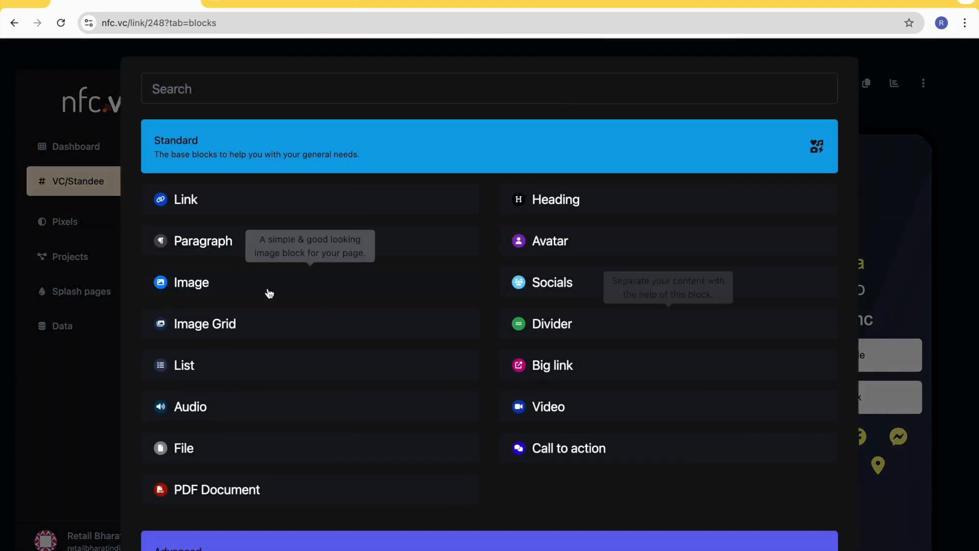
left_click(255, 289)
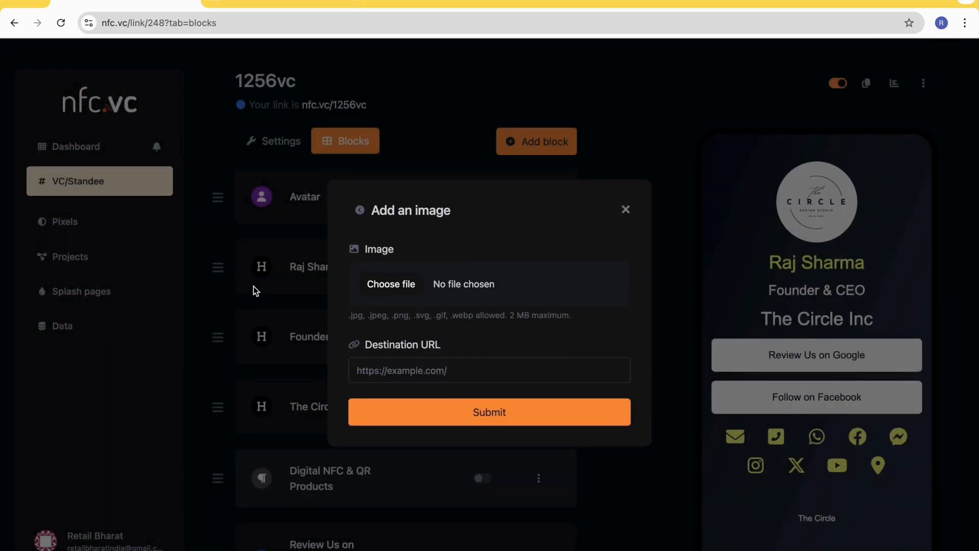
left_click(403, 291)
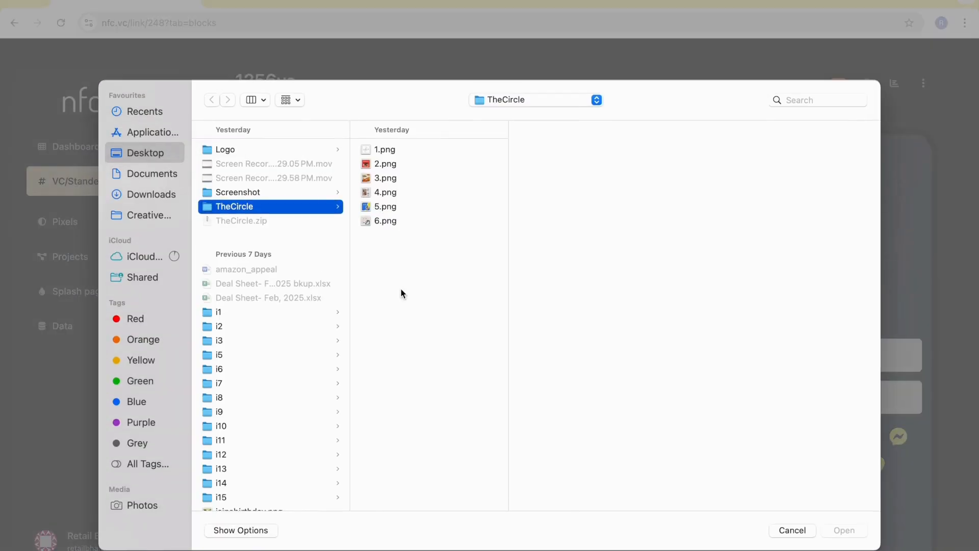
left_click(383, 166)
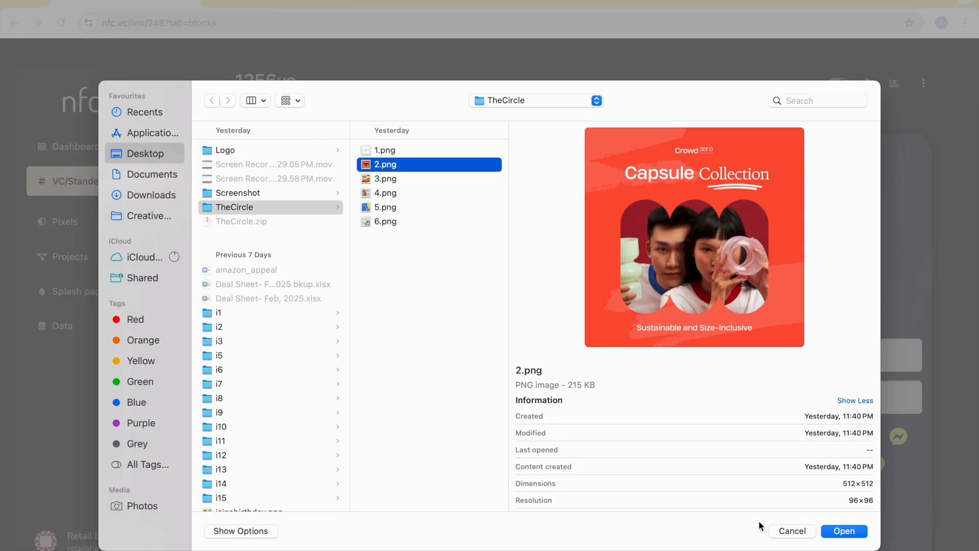
left_click(845, 532)
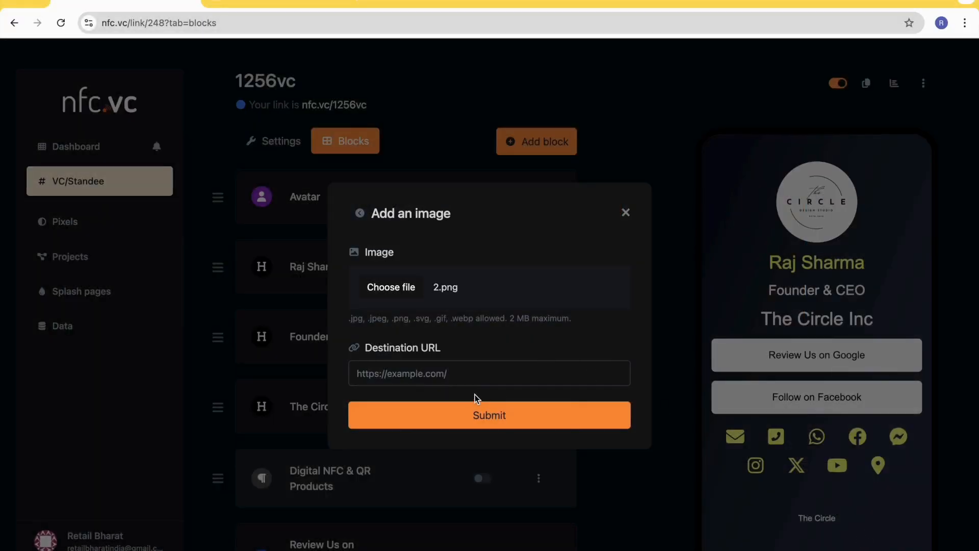
left_click(473, 371)
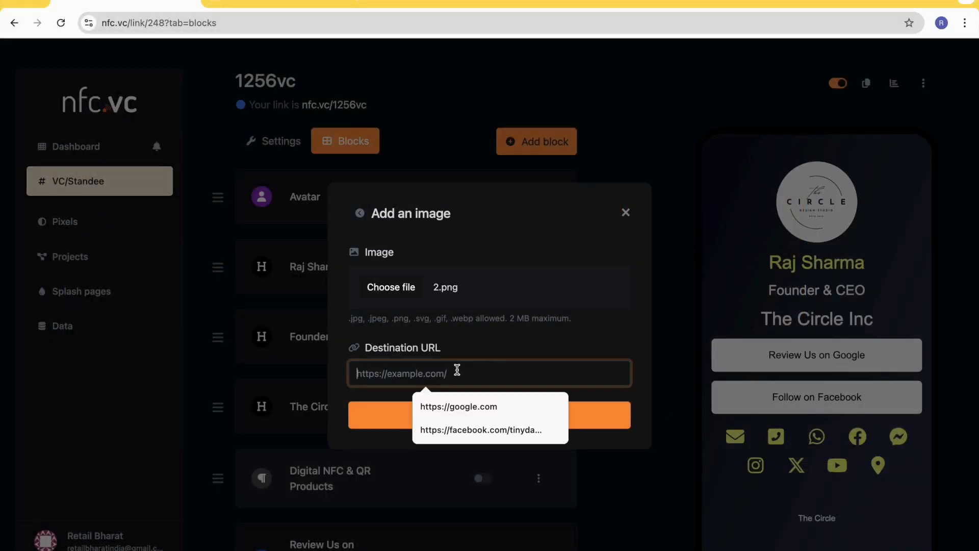
type("https://")
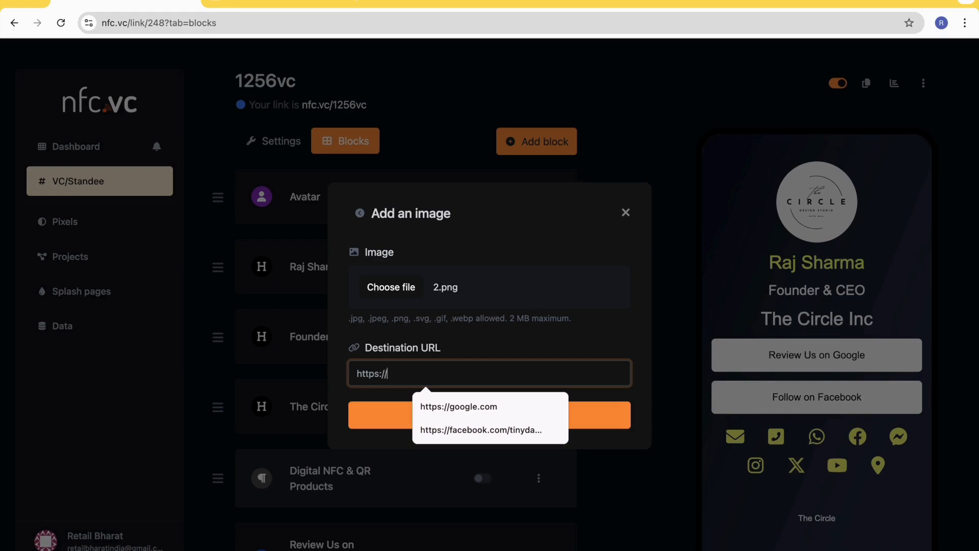
type("tinydabba.com")
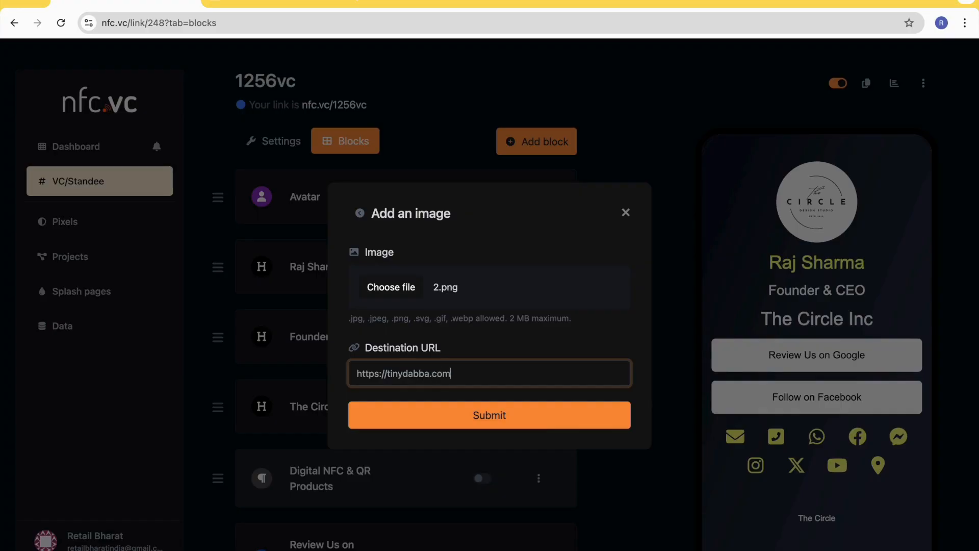
left_click(490, 411)
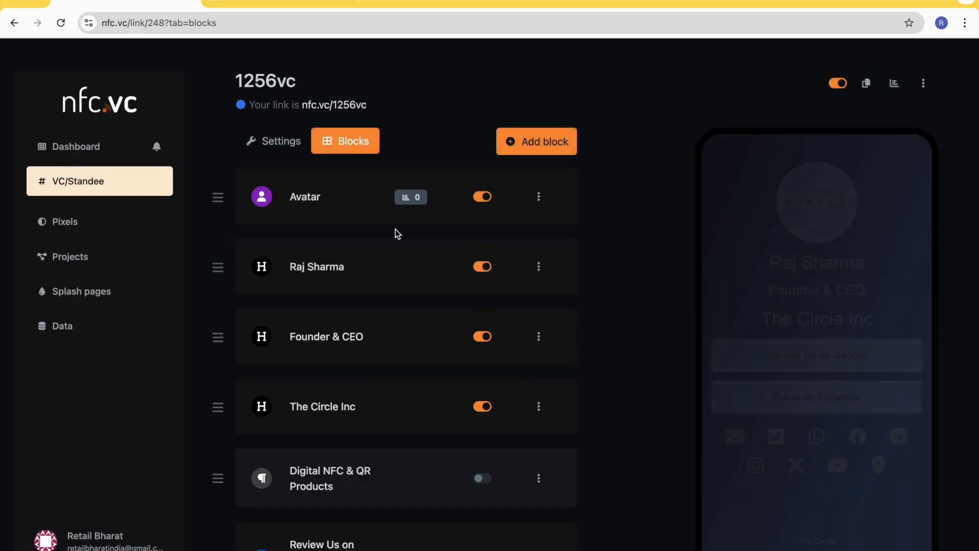
scroll(807, 486, "down", 3)
scroll(809, 407, "down", 3)
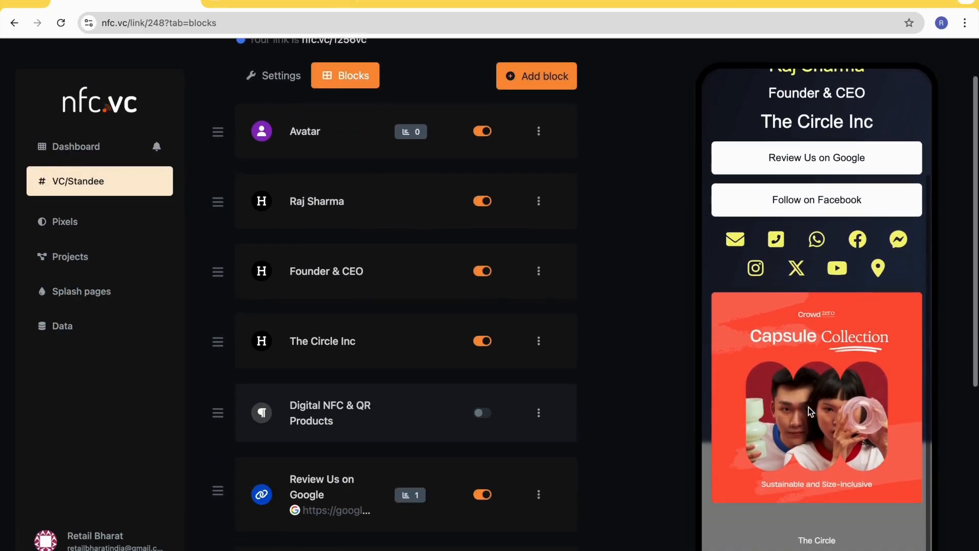
- Reload the public page nfc.vc/1256vc, test the new image's link to tinydabba.com, and return to the public page
left_click(272, 2)
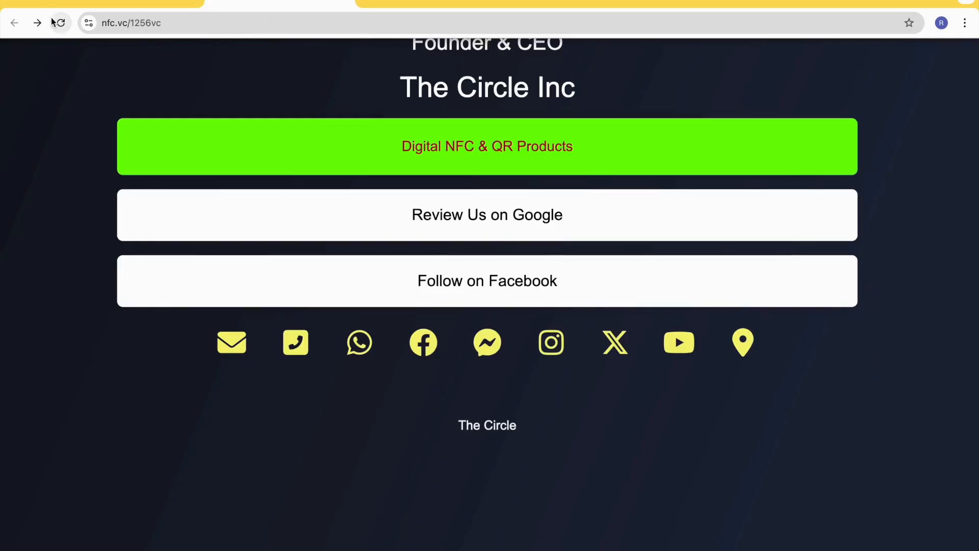
left_click(60, 29)
scroll(398, 272, "down", 6)
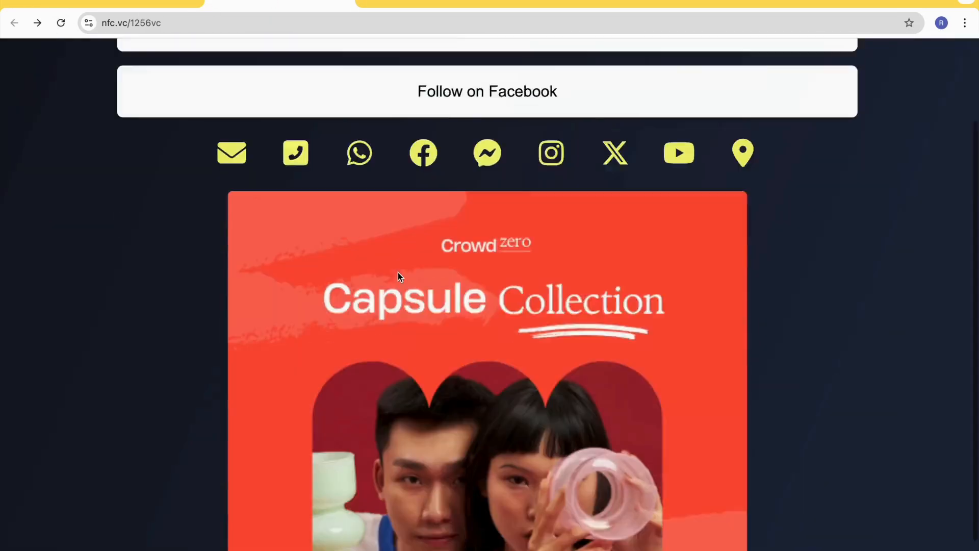
left_click(485, 238)
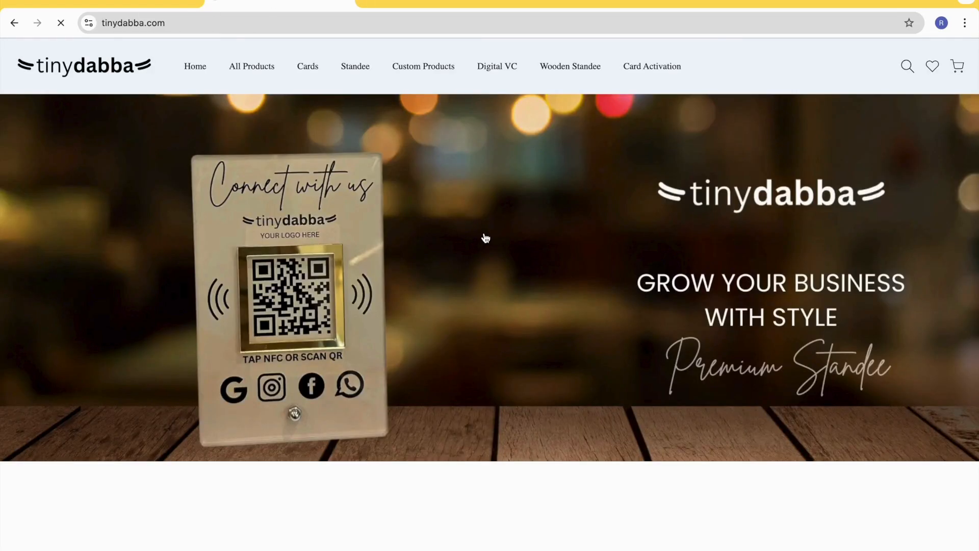
scroll(327, 222, "down", 5)
scroll(324, 220, "up", 5)
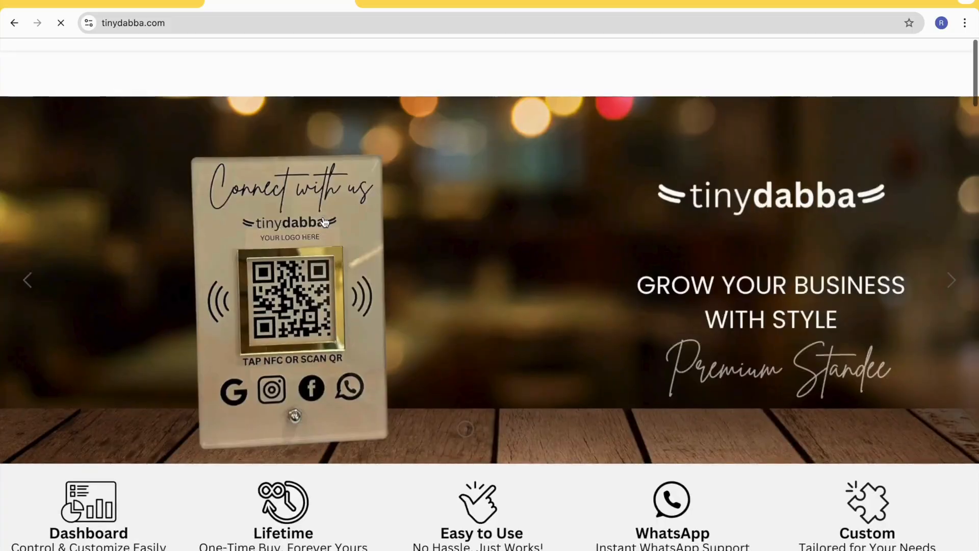
left_click(15, 23)
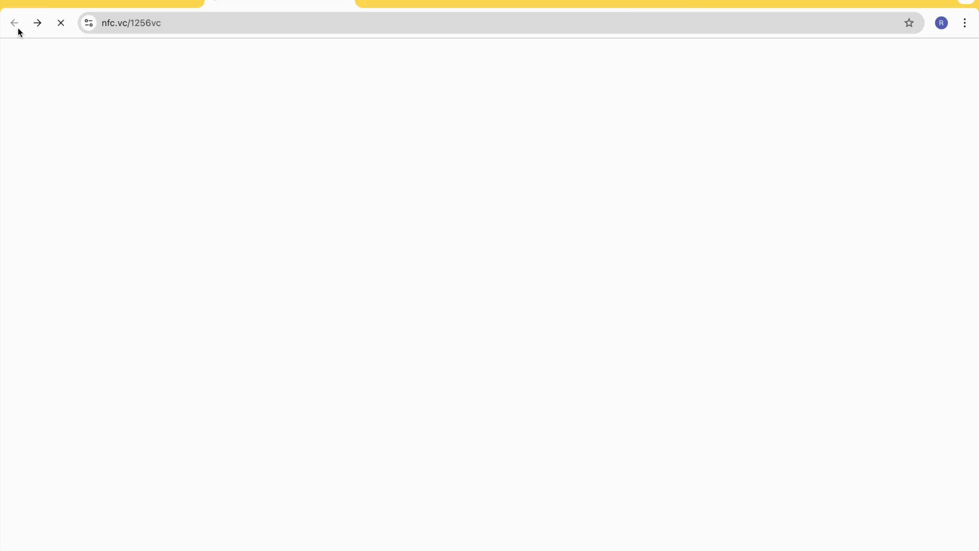
- Return to the page's block editor and start a new Image Grid block
left_click(113, 4)
scroll(426, 319, "down", 5)
scroll(426, 319, "up", 6)
left_click(544, 153)
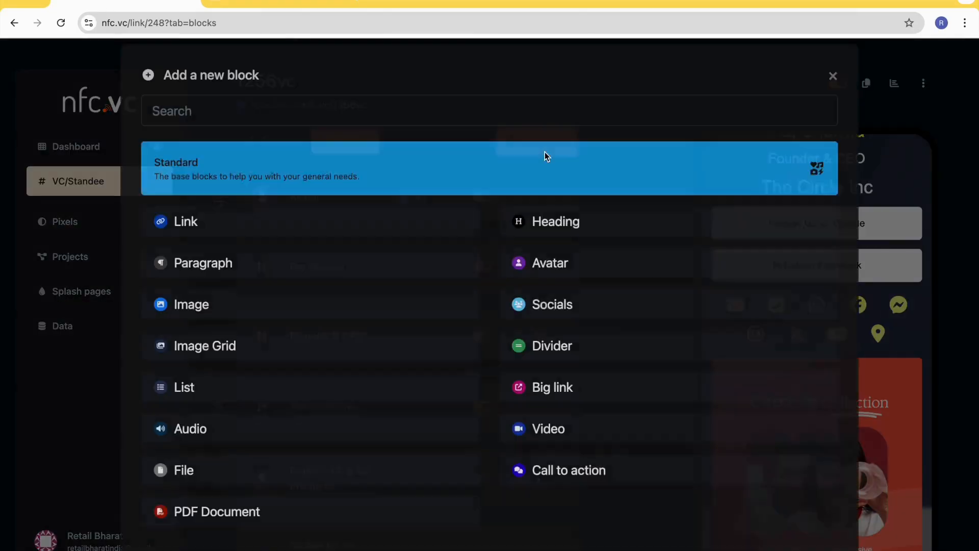
scroll(430, 404, "down", 1)
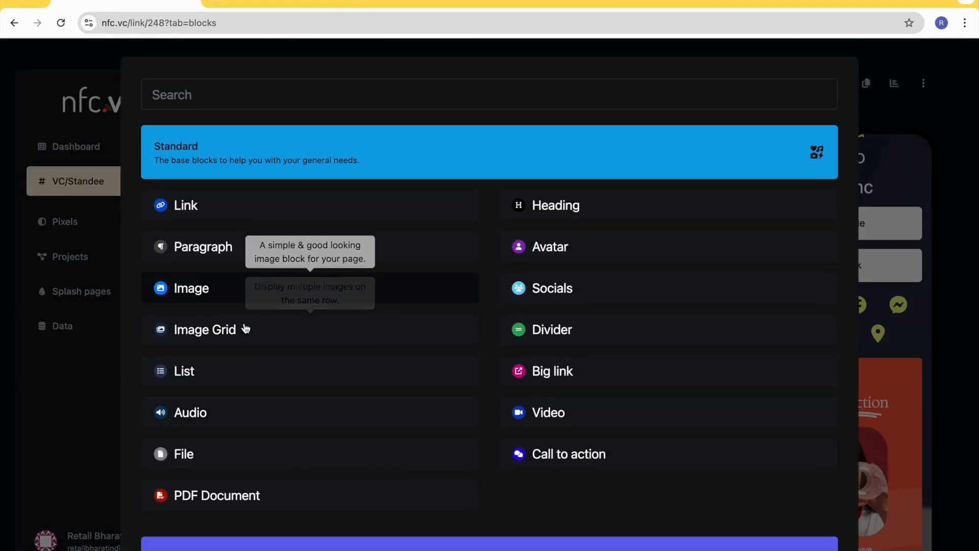
left_click(281, 335)
- Name the image grid "Latest Products" and choose 3.png from the TheCircle folder as its image
left_click(409, 211)
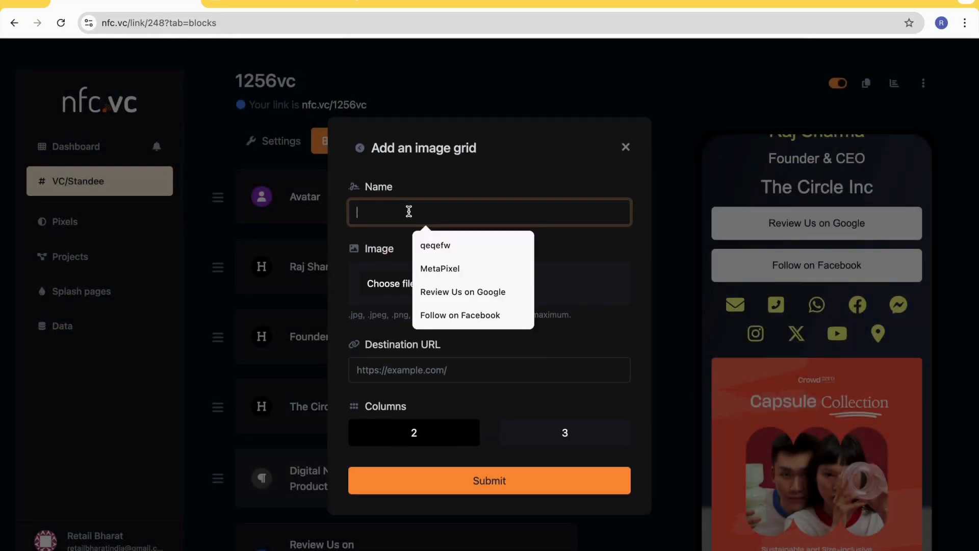
type("Latest P")
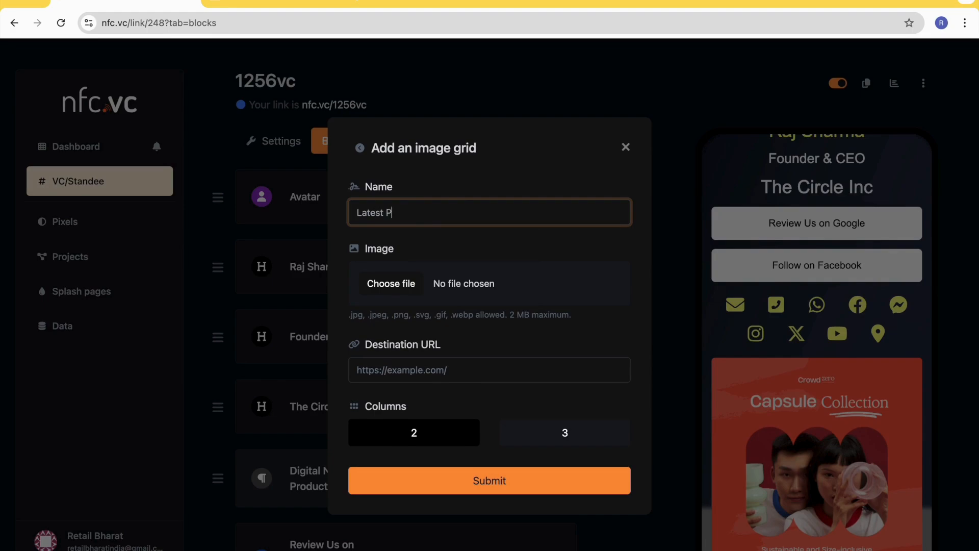
type("roducts")
left_click(392, 285)
double_click(386, 178)
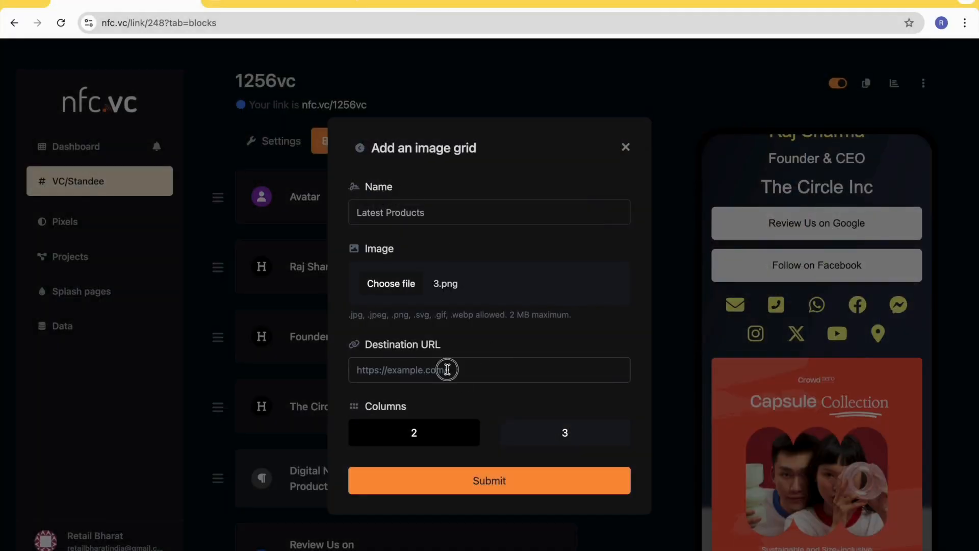
left_click(447, 370)
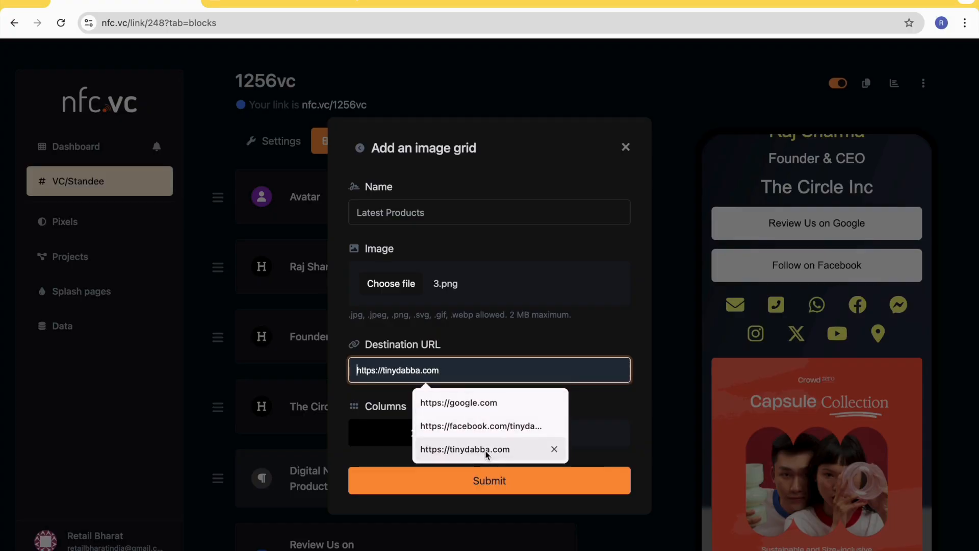
left_click(540, 449)
left_click(572, 438)
left_click(433, 440)
left_click(521, 443)
left_click(499, 482)
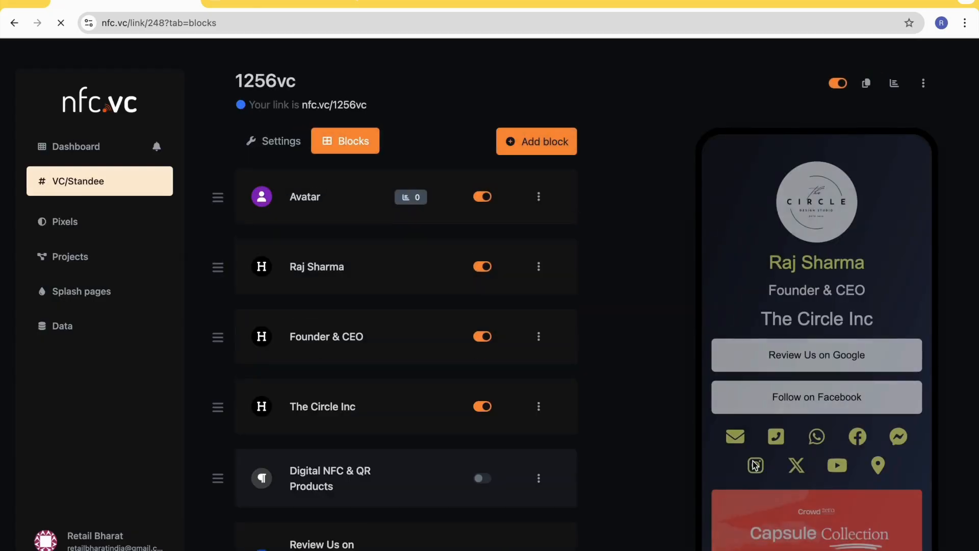
scroll(753, 460, "down", 4)
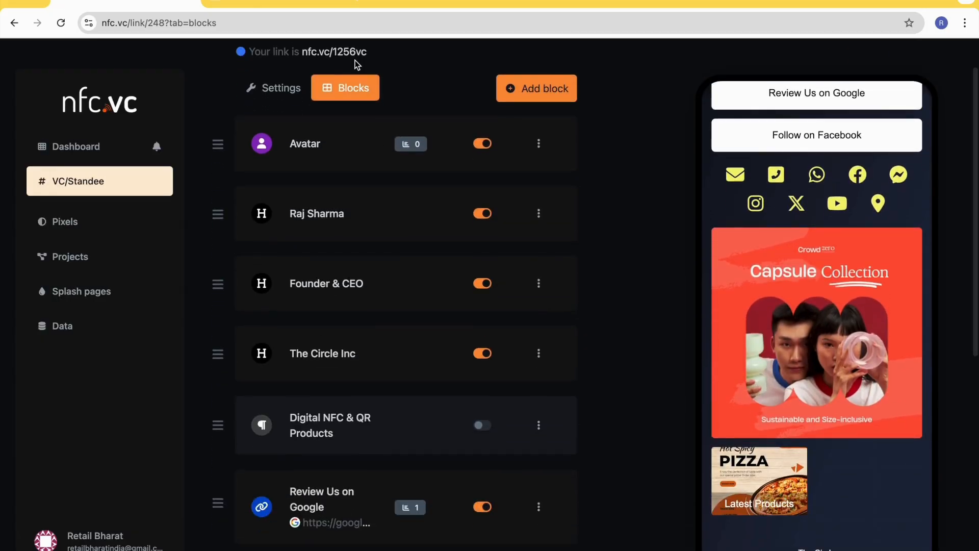
scroll(322, 450, "down", 9)
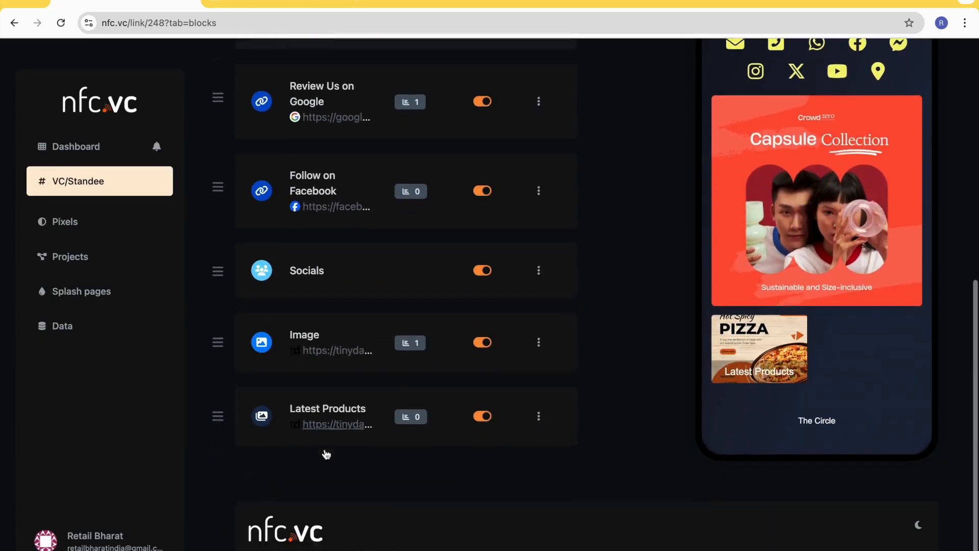
- Open the "Latest Products" image grid's settings, select 2 columns, and collapse the settings without updating the block
left_click(540, 371)
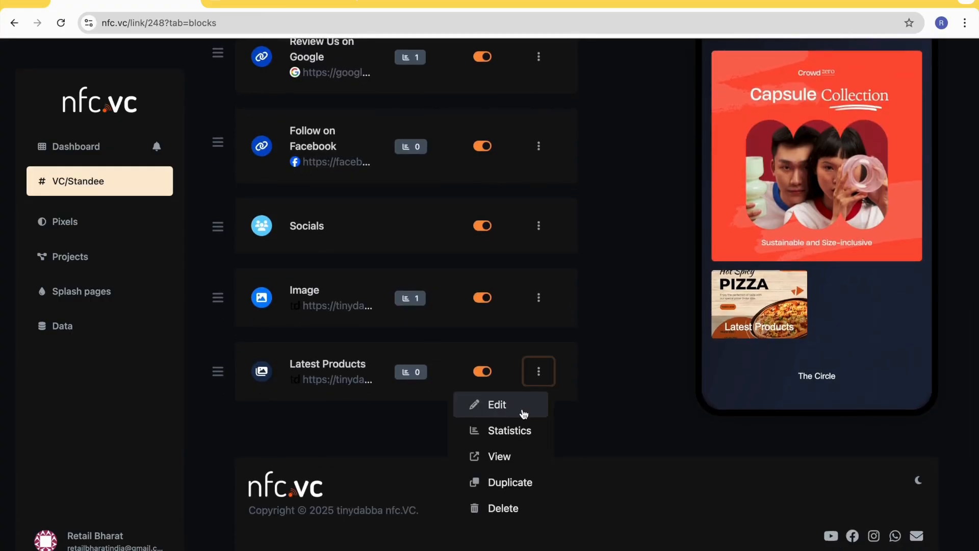
left_click(524, 413)
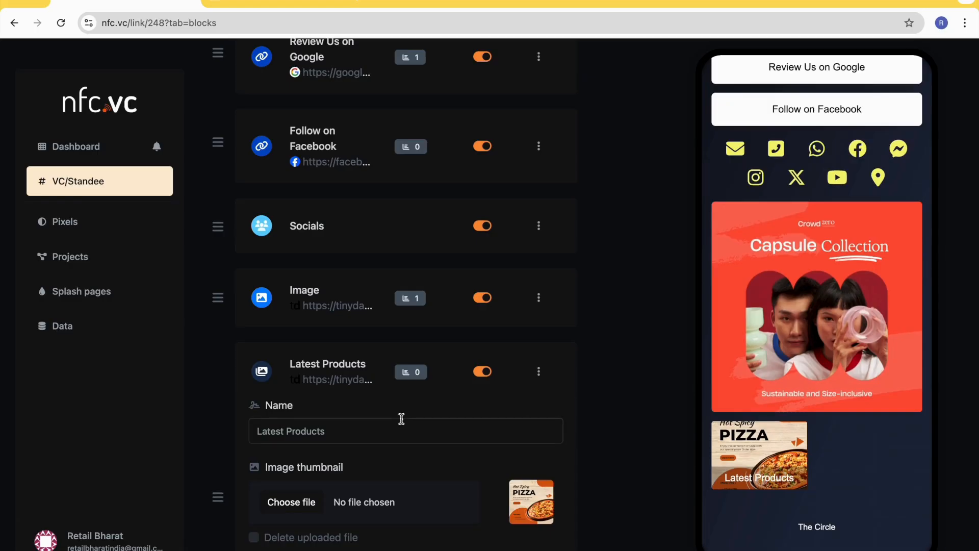
scroll(401, 416, "down", 6)
scroll(404, 423, "down", 2)
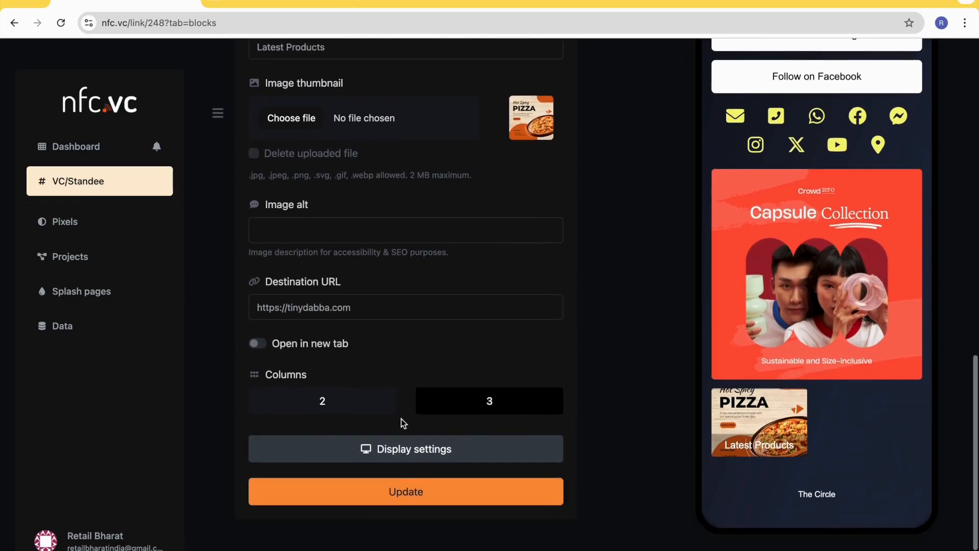
left_click(324, 459)
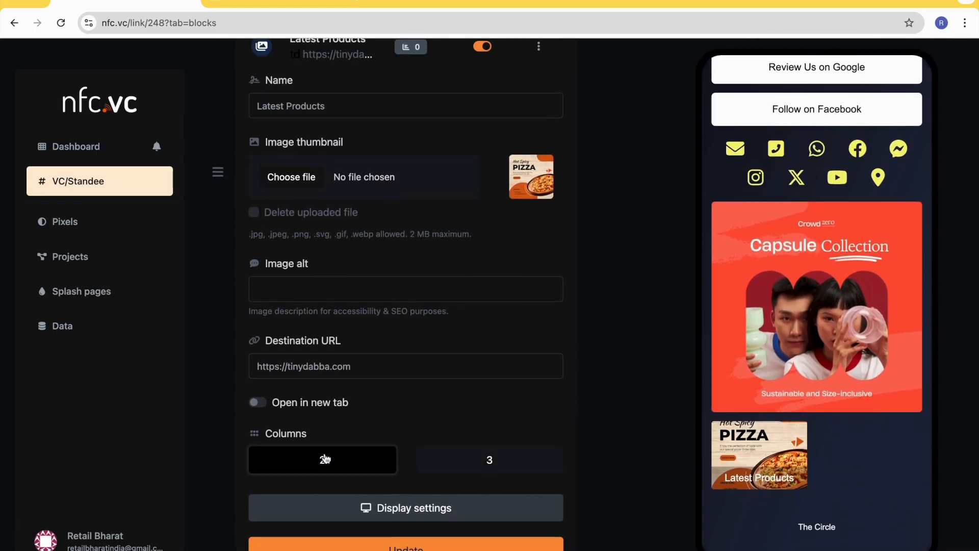
scroll(466, 313, "up", 3)
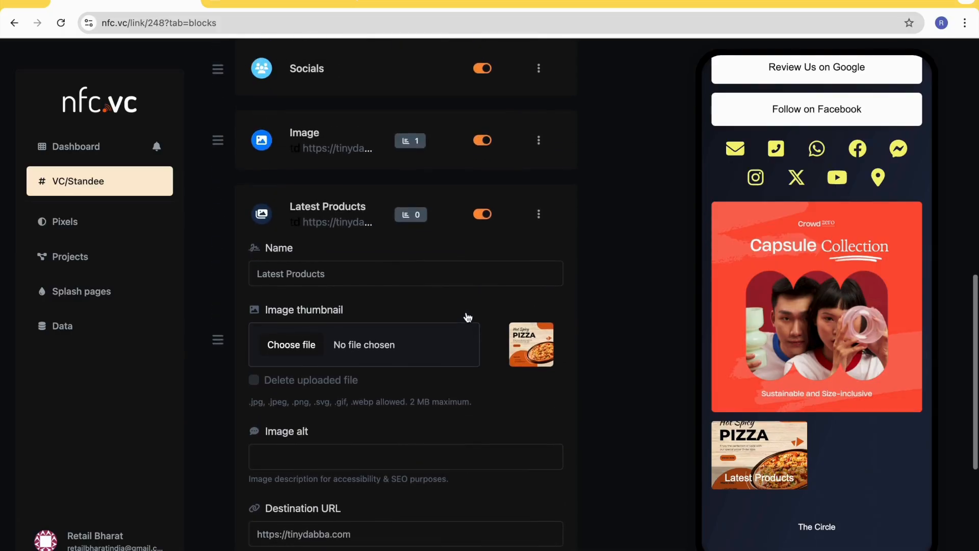
scroll(466, 312, "up", 2)
scroll(466, 312, "down", 3)
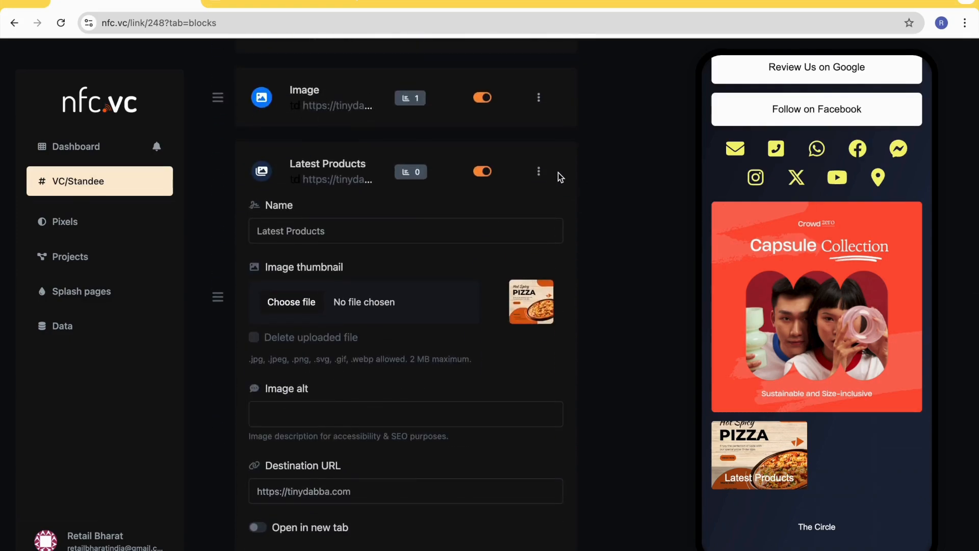
left_click(539, 174)
left_click(532, 200)
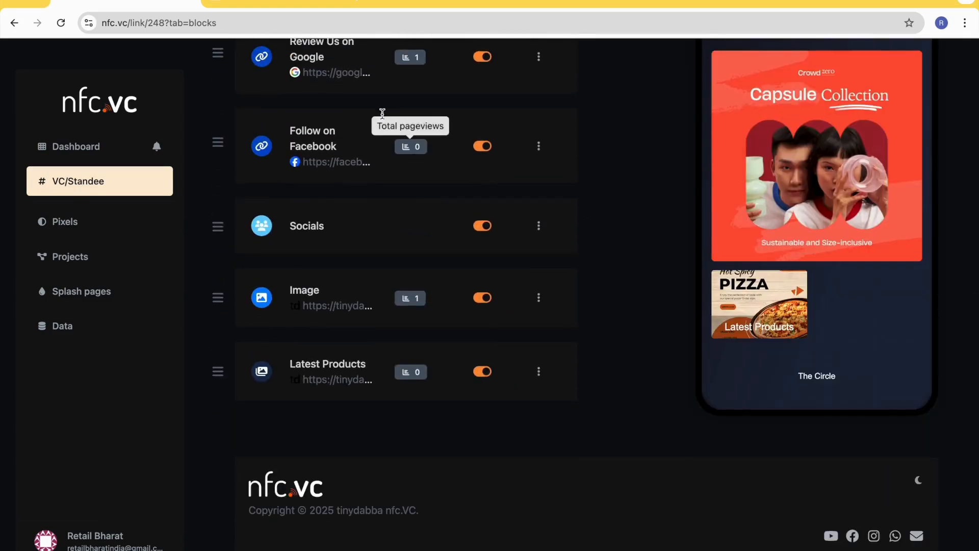
- Reload the public page, test the link of the "Latest Products" grid image, and go back
left_click(312, 5)
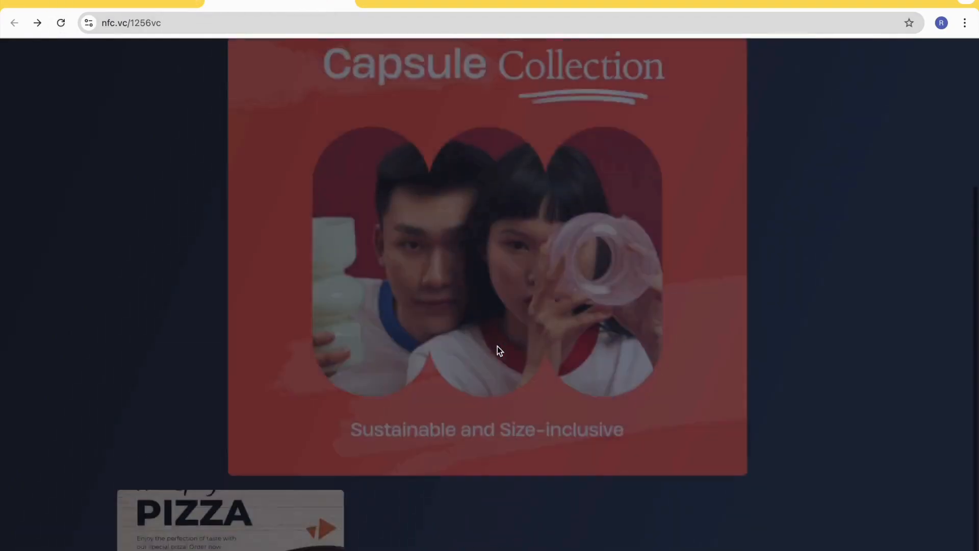
scroll(497, 349, "down", 3)
left_click(277, 382)
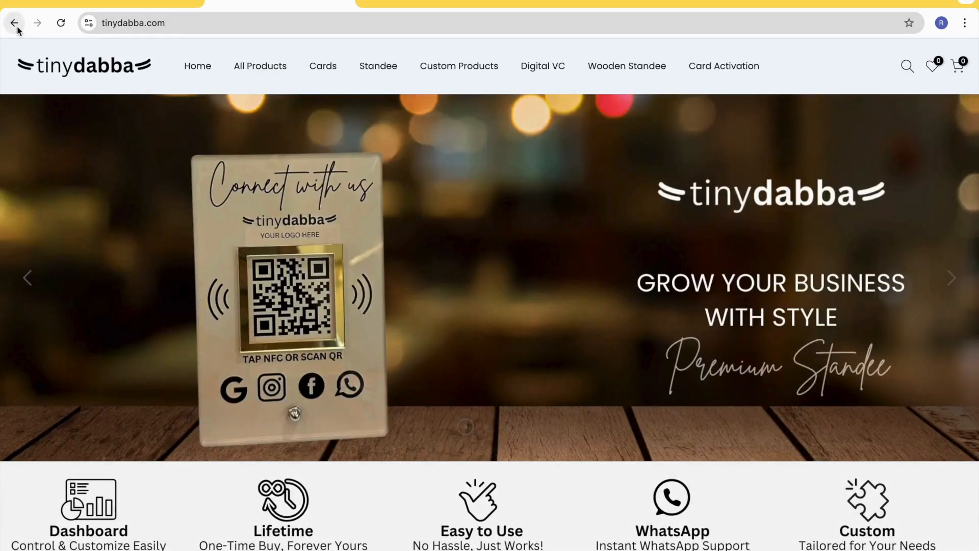
left_click(16, 27)
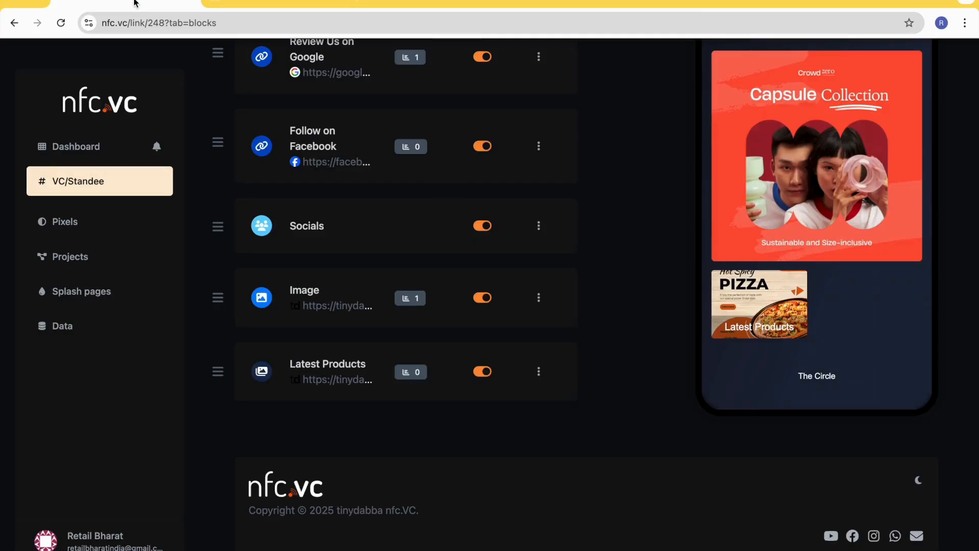
- Start a second image grid block and name it "Latest Products"
scroll(434, 374, "up", 10)
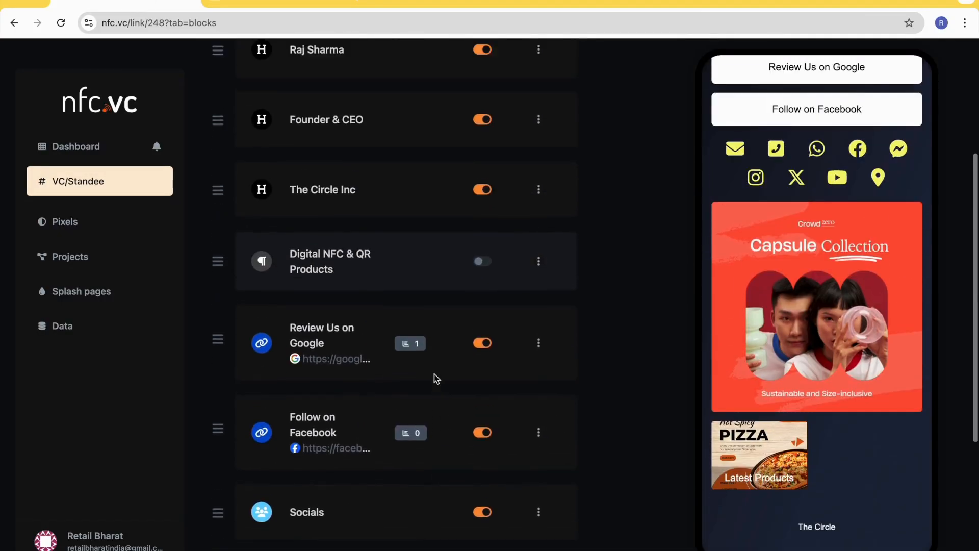
left_click(557, 156)
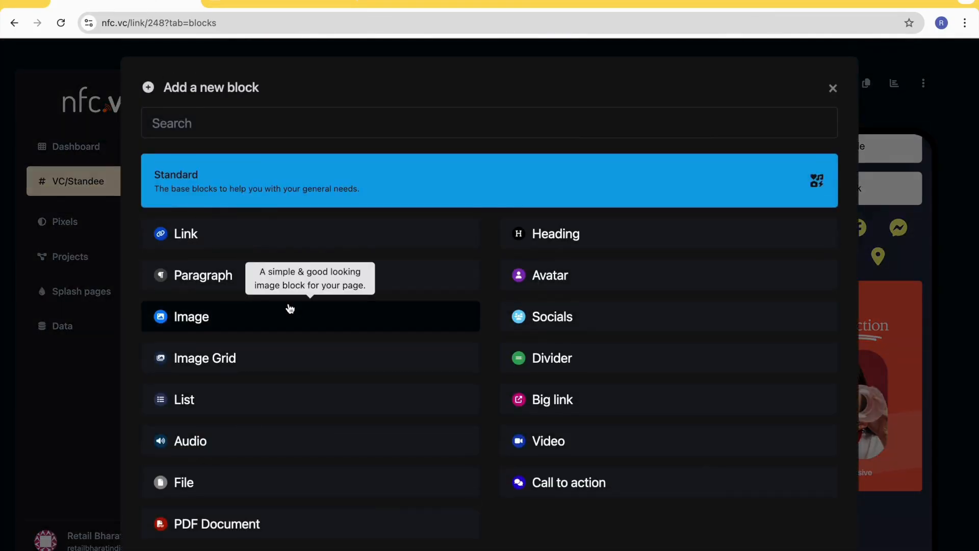
left_click(209, 330)
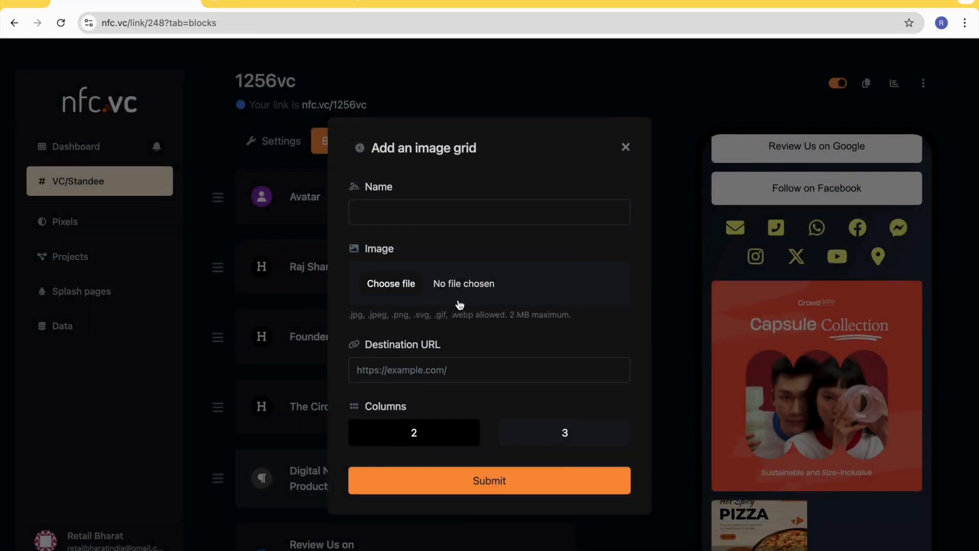
left_click(407, 210)
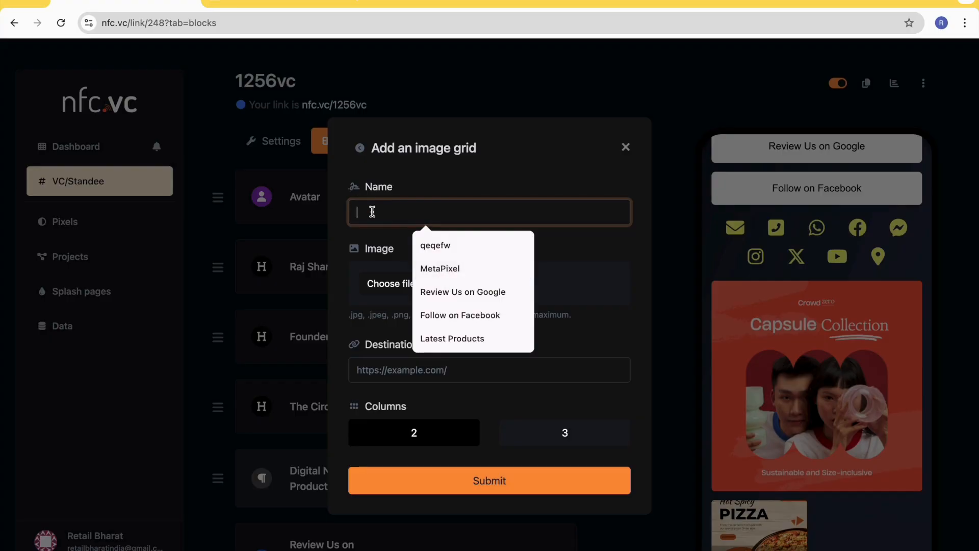
type("W")
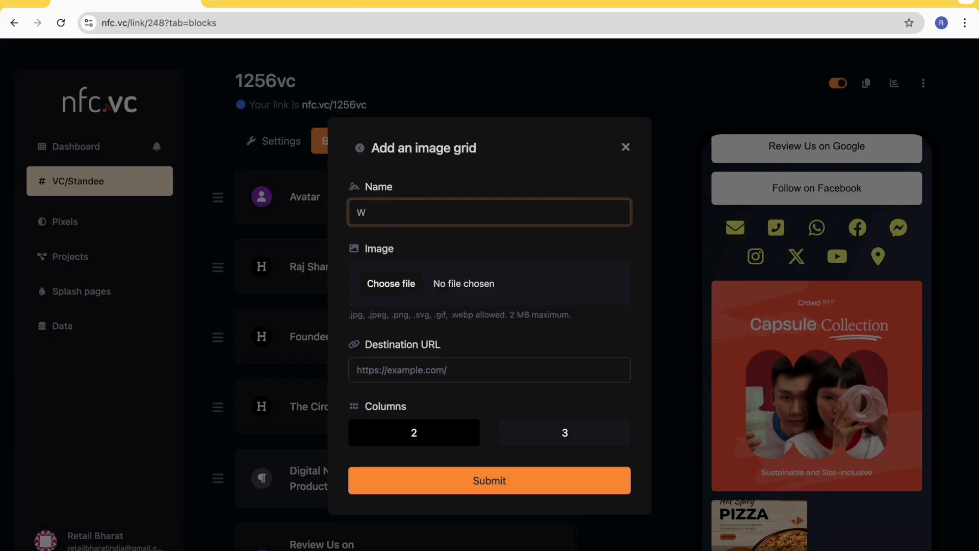
type("La")
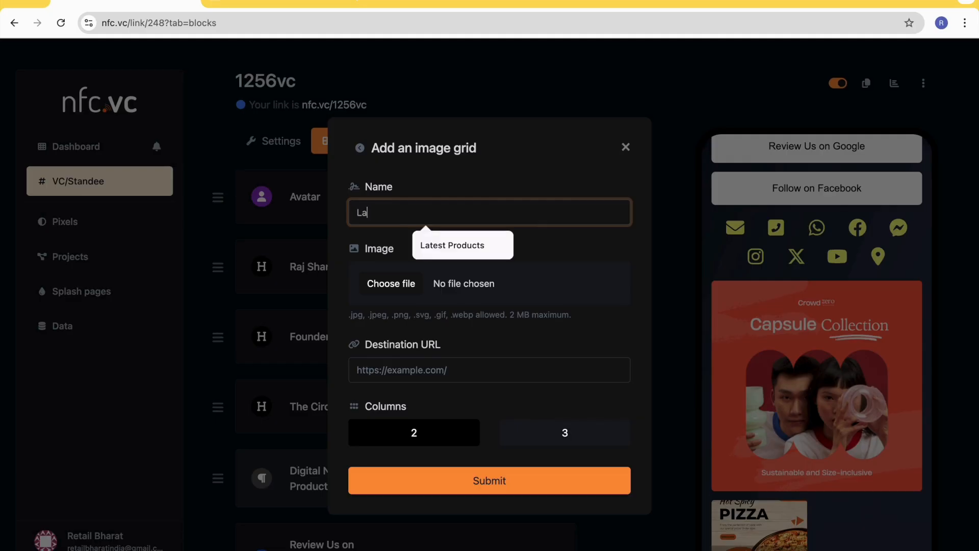
type("test Products")
left_click(442, 245)
- Choose 4.png from the TheCircle folder as the grid's image, add the block with 2 columns, and check it in the preview
left_click(405, 285)
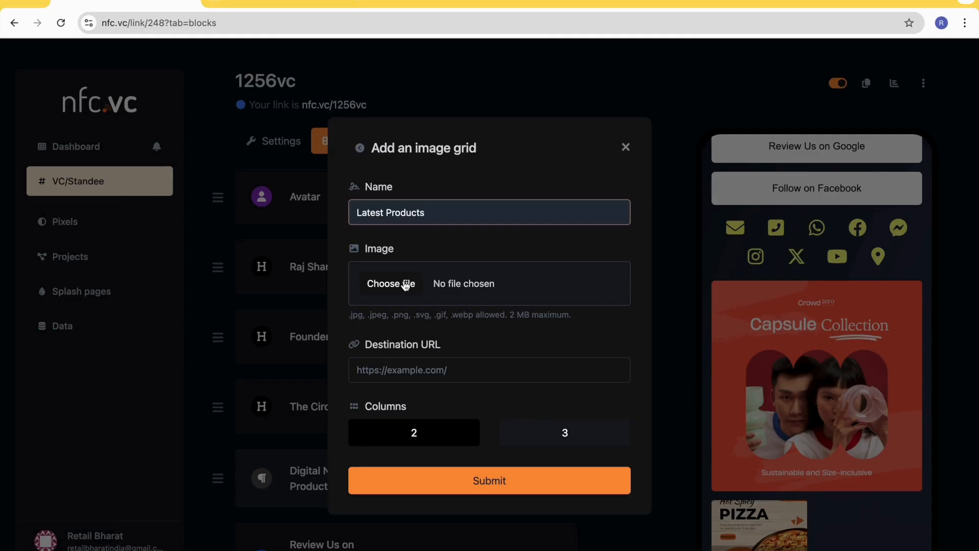
left_click(387, 180)
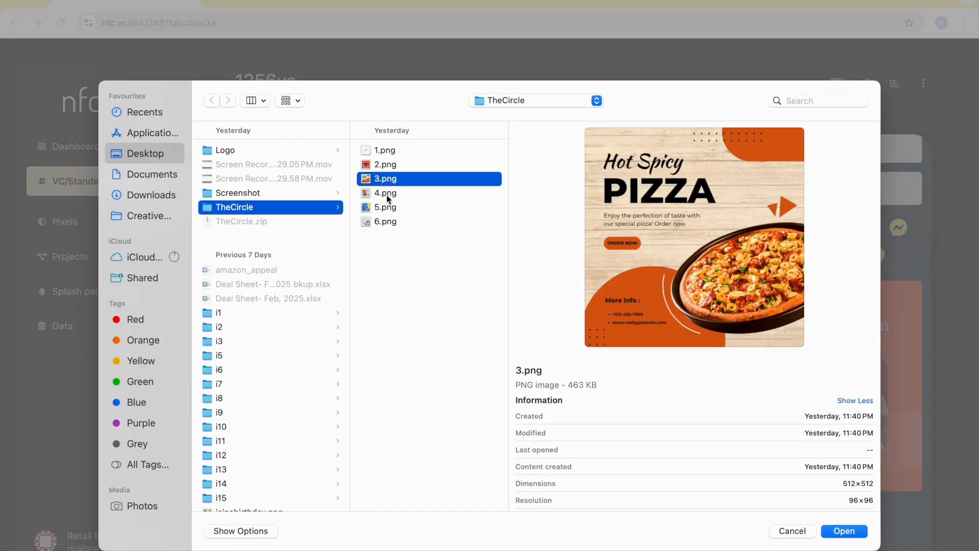
double_click(387, 196)
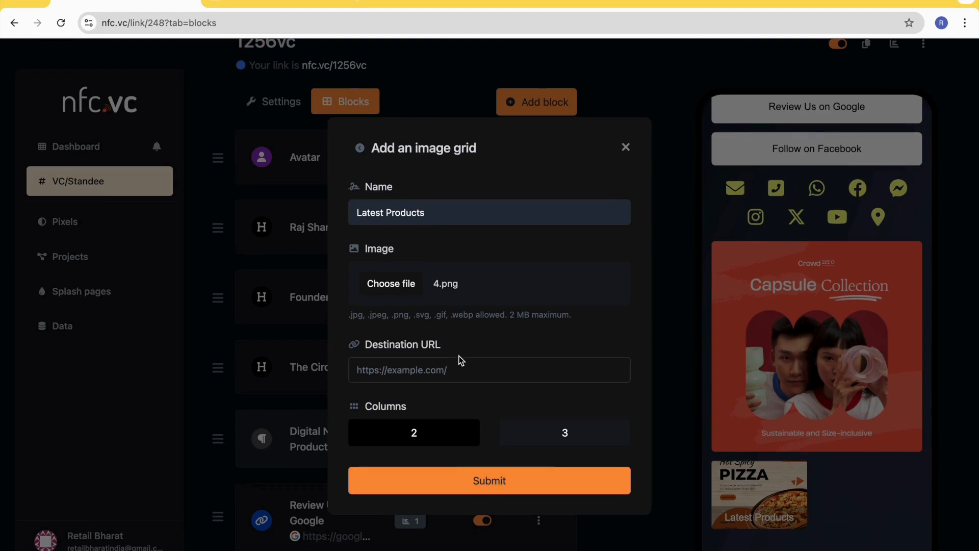
left_click(502, 482)
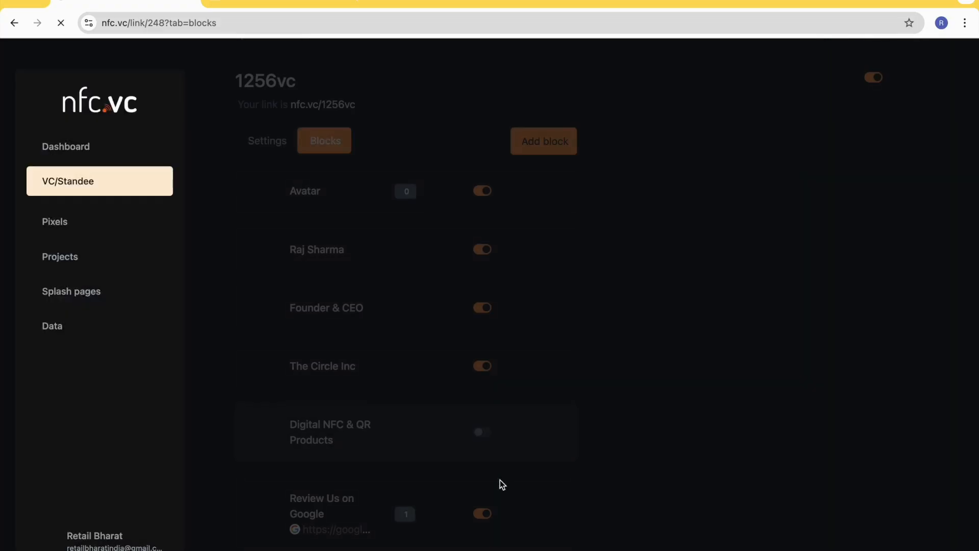
scroll(816, 408, "down", 10)
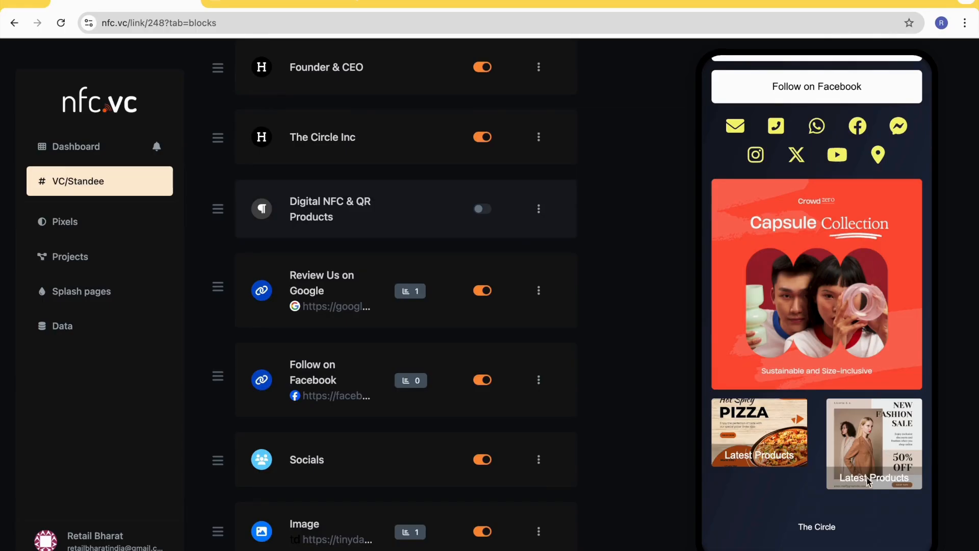
- Set the first "Latest Products" image grid to 2 columns, update the block, and check both grid images in the preview
scroll(466, 355, "down", 1)
scroll(428, 439, "down", 2)
scroll(408, 496, "down", 2)
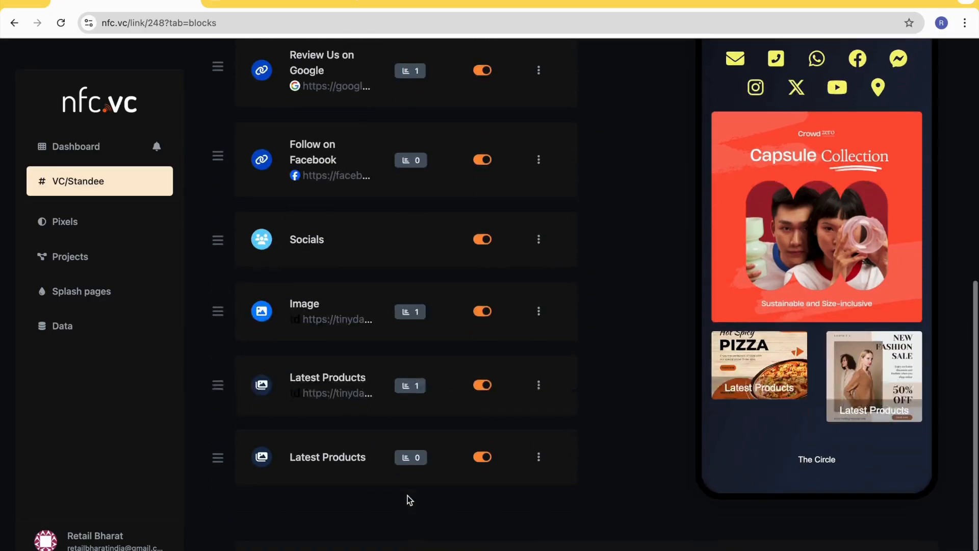
left_click(539, 386)
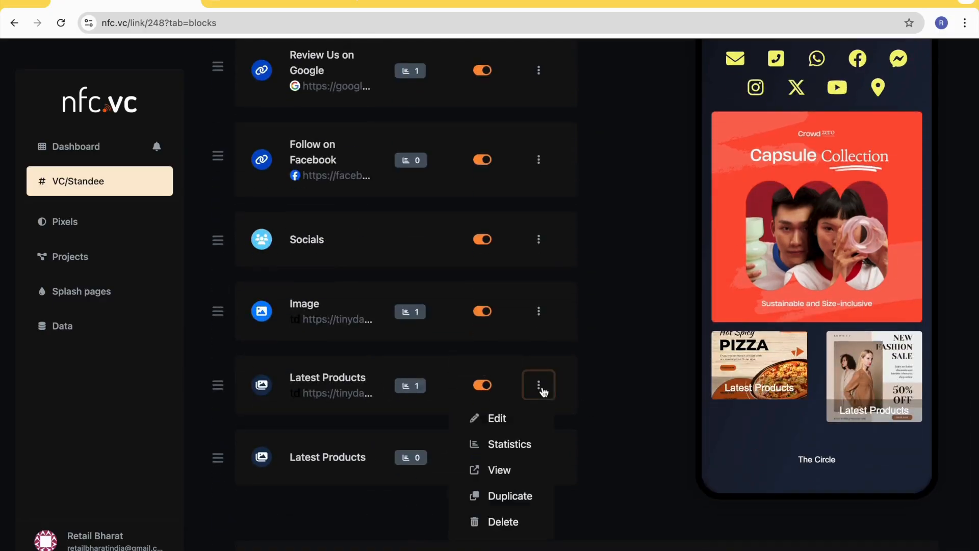
left_click(530, 422)
scroll(531, 422, "down", 9)
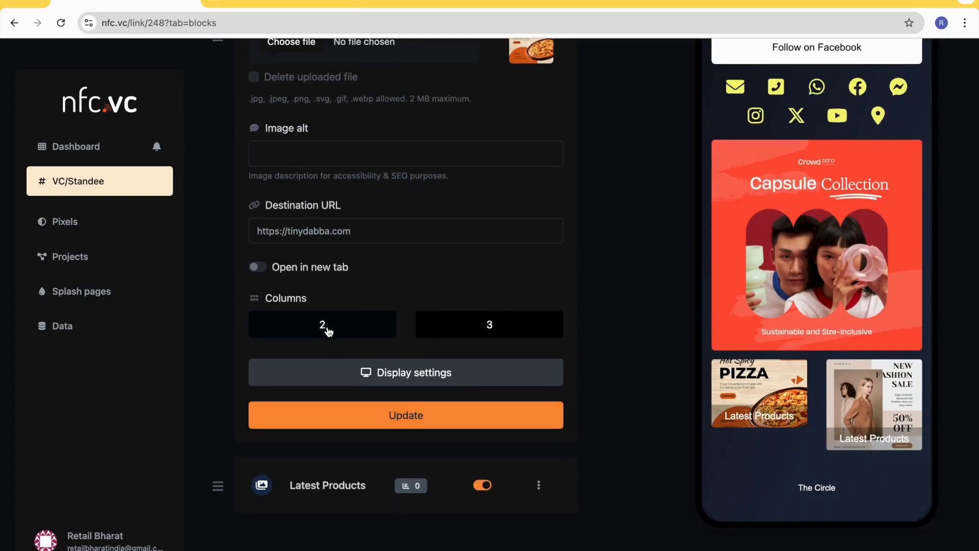
left_click(329, 331)
left_click(405, 415)
scroll(485, 393, "up", 3)
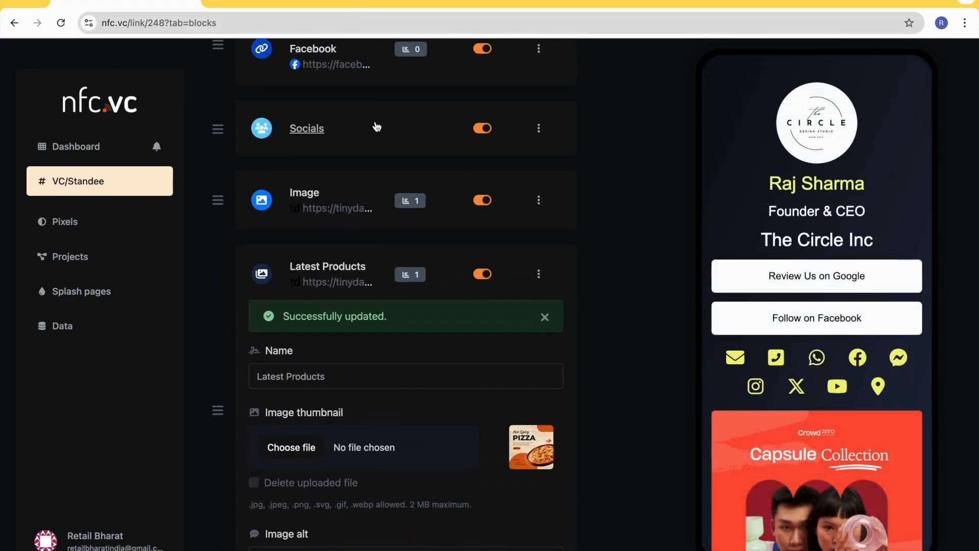
scroll(751, 440, "down", 5)
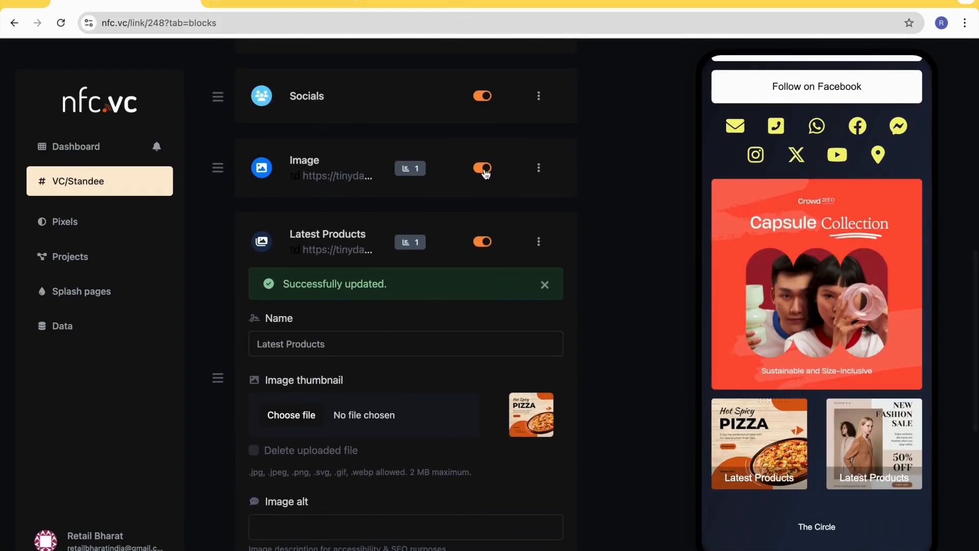
- View both grid images on the public page, test the link of the pizza image, and go back
left_click(273, 5)
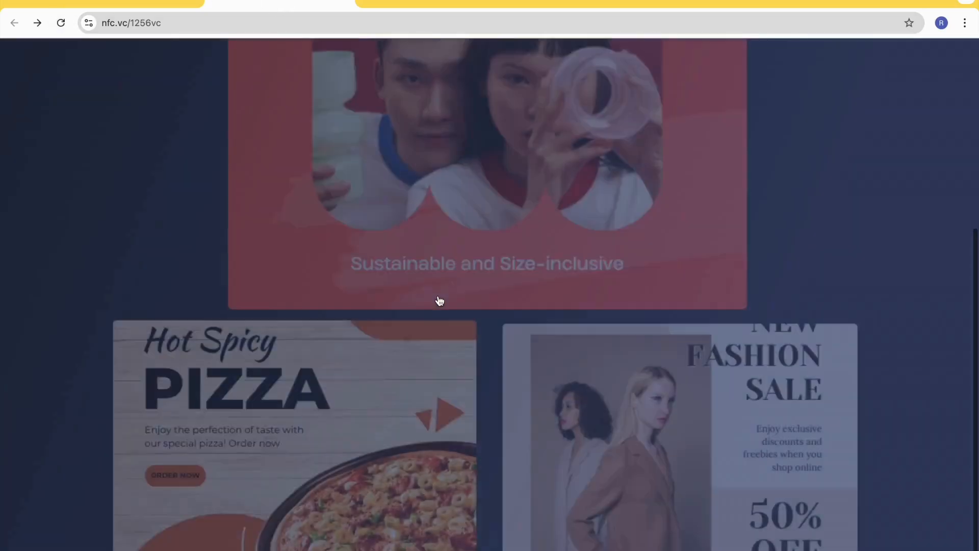
scroll(439, 302, "down", 3)
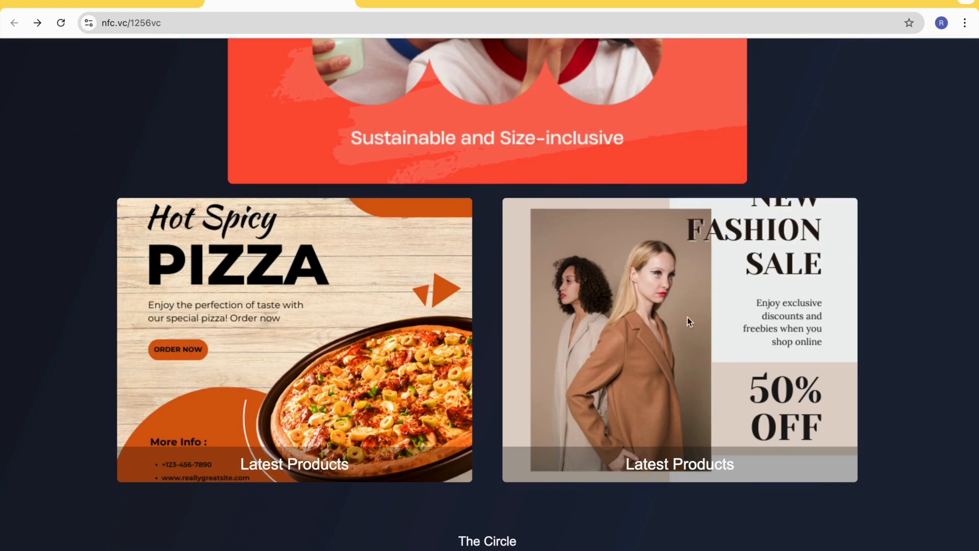
left_click(284, 421)
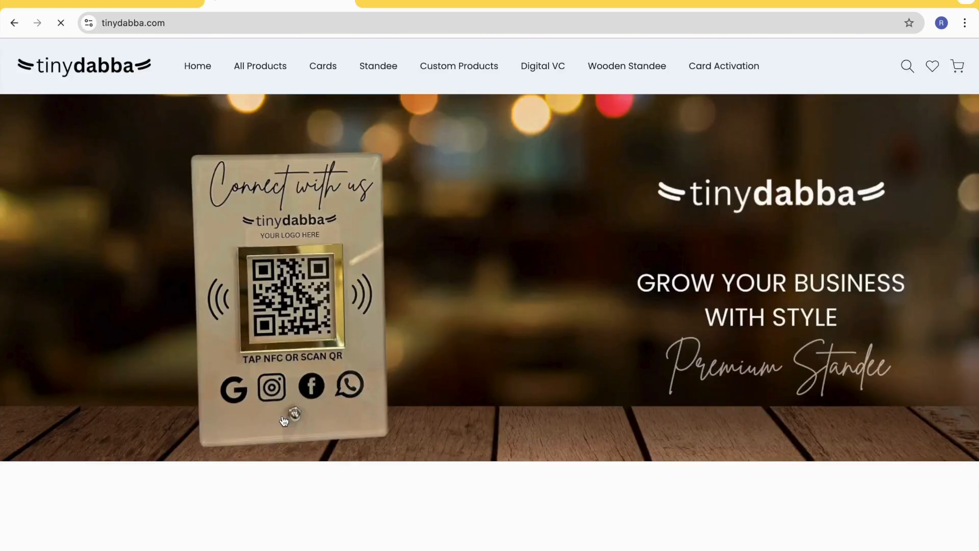
left_click(14, 24)
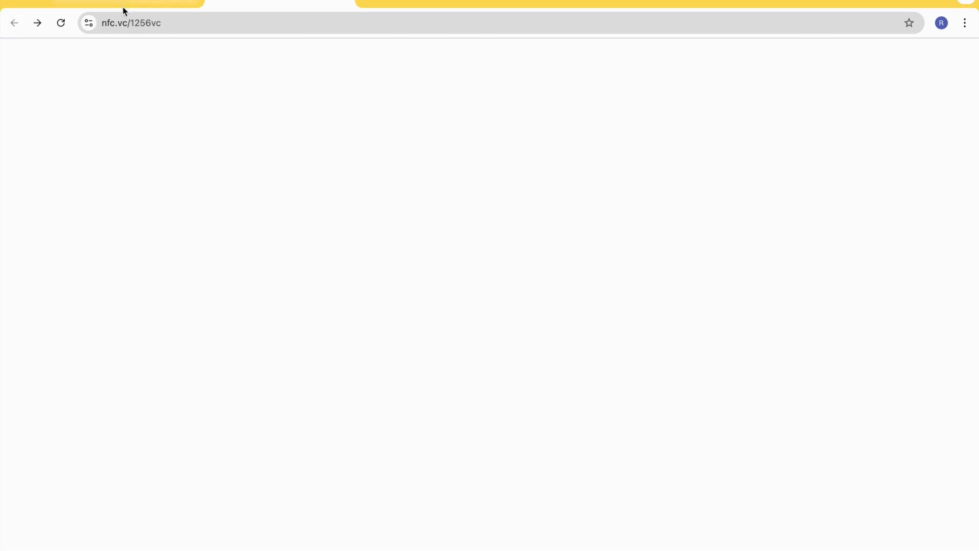
- Return to the block editor and collapse the settings of the first "Latest Products" image grid
left_click(125, 5)
scroll(377, 268, "down", 8)
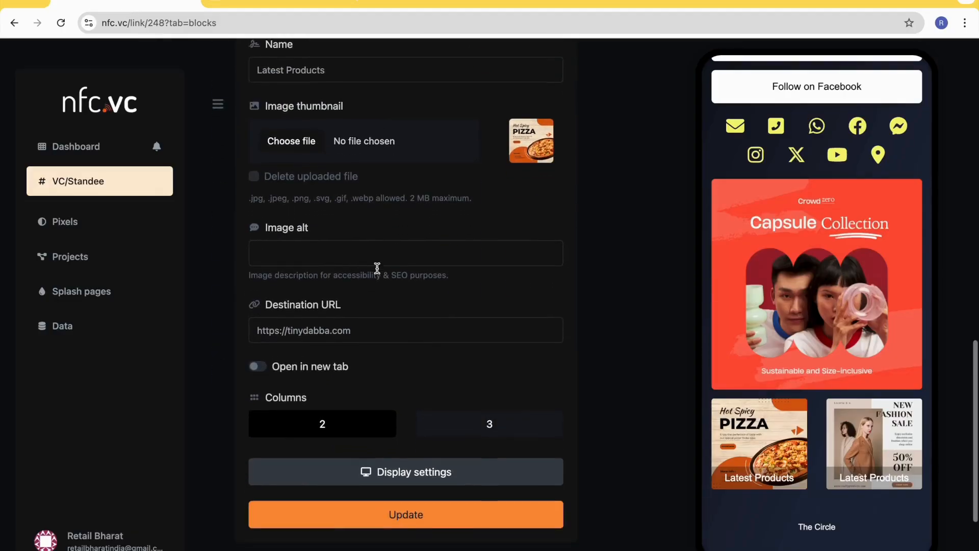
left_click(399, 347)
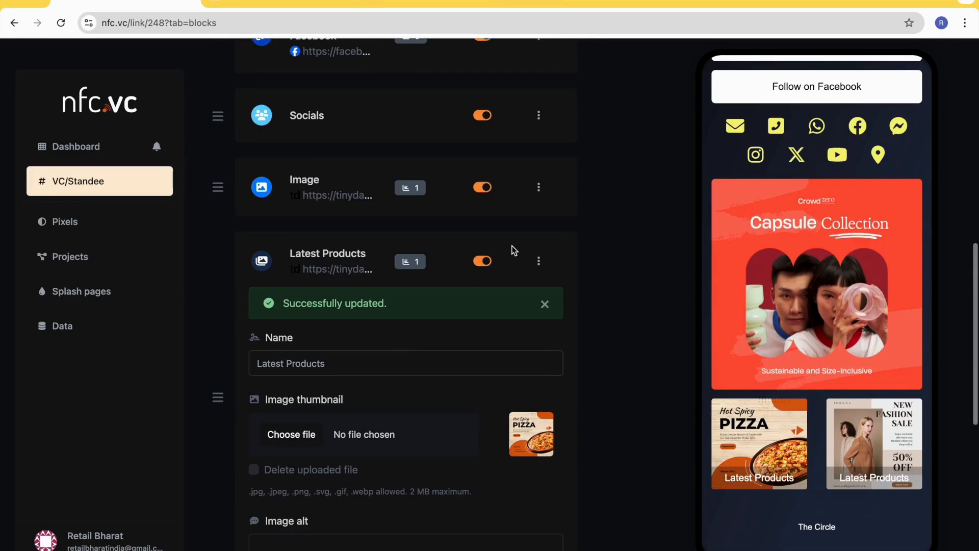
left_click(541, 260)
left_click(487, 292)
- Add a divider block with a small top margin and a larger bottom margin, and check it in the preview
scroll(513, 300, "up", 5)
scroll(513, 300, "up", 5)
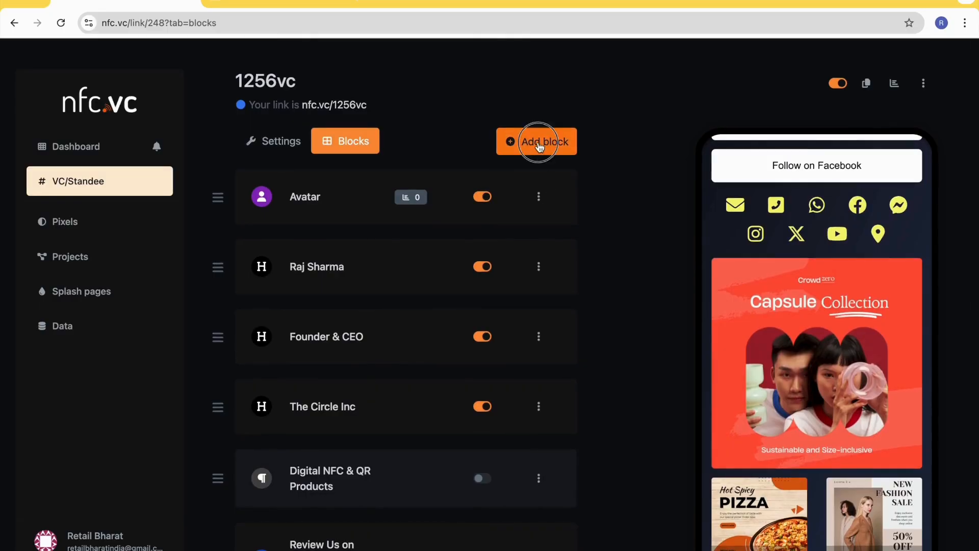
left_click(537, 141)
scroll(421, 376, "down", 1)
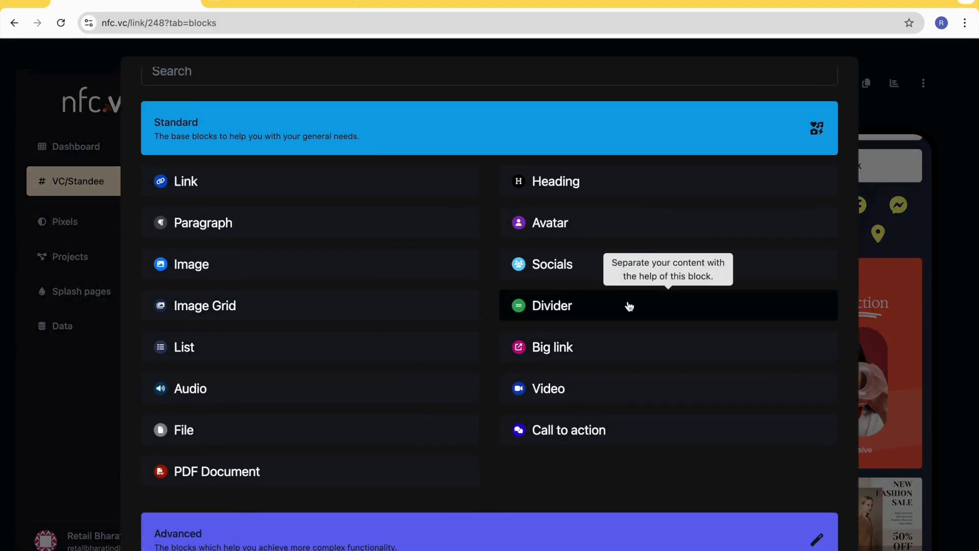
left_click(580, 314)
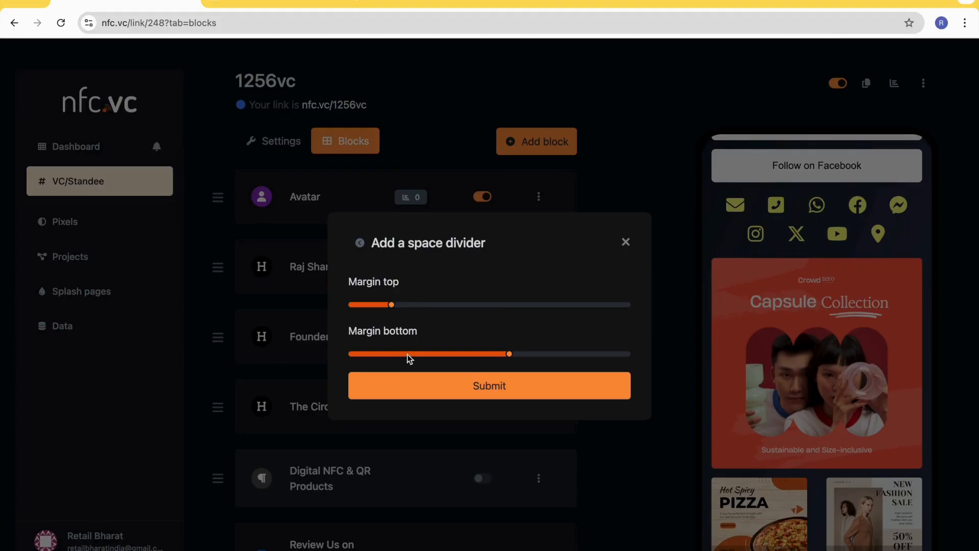
left_click(467, 390)
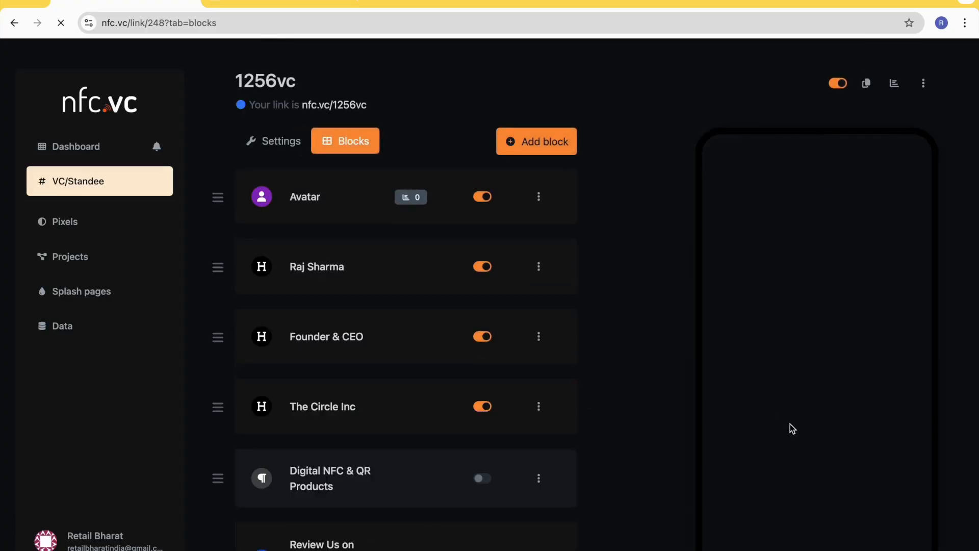
scroll(791, 423, "down", 8)
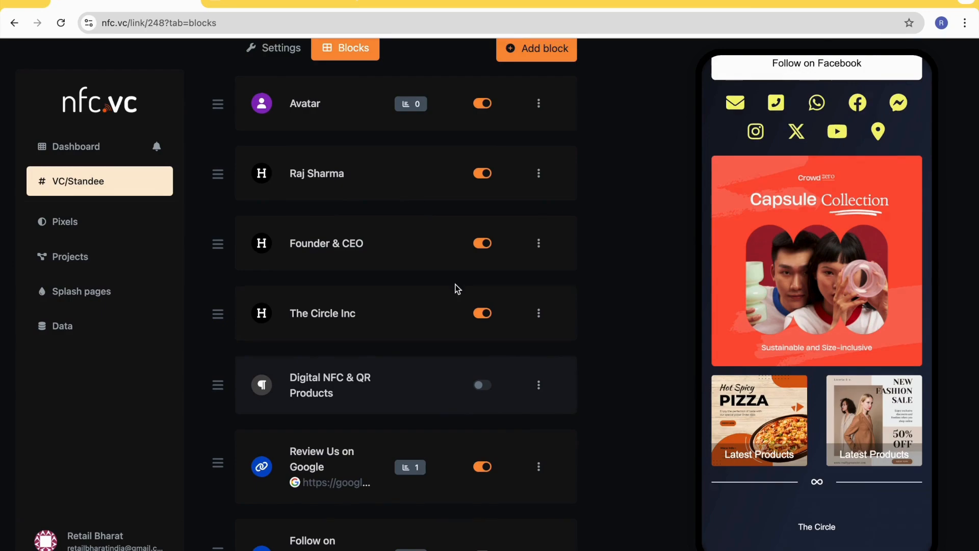
- Add a list block with the items "NFC Card" and "Review Card", and check it in the preview
scroll(559, 178, "up", 2)
left_click(564, 145)
scroll(392, 369, "down", 1)
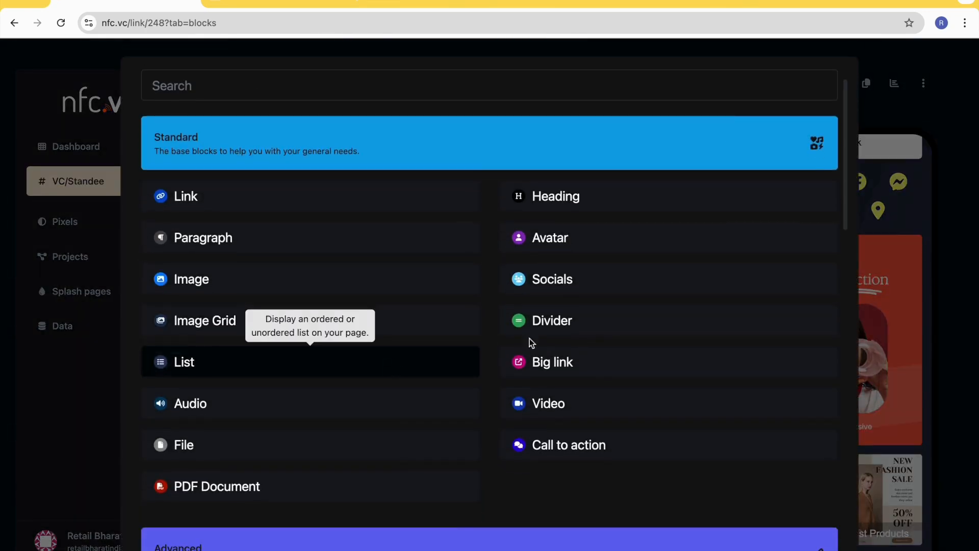
left_click(252, 371)
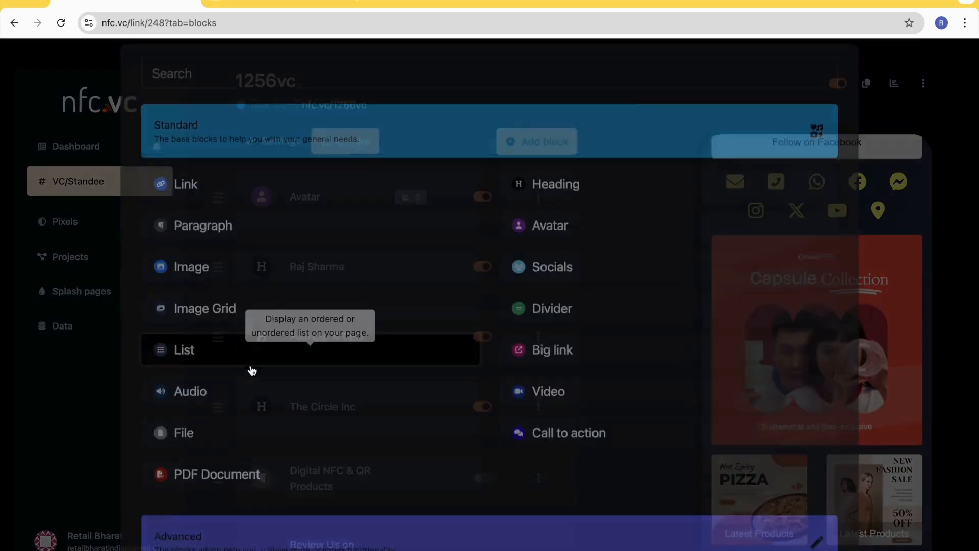
left_click(374, 310)
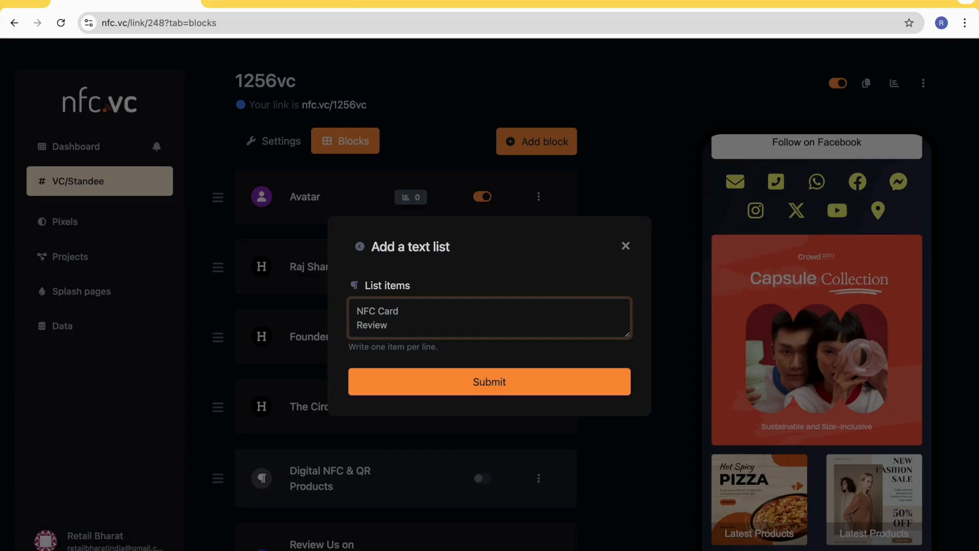
left_click(487, 382)
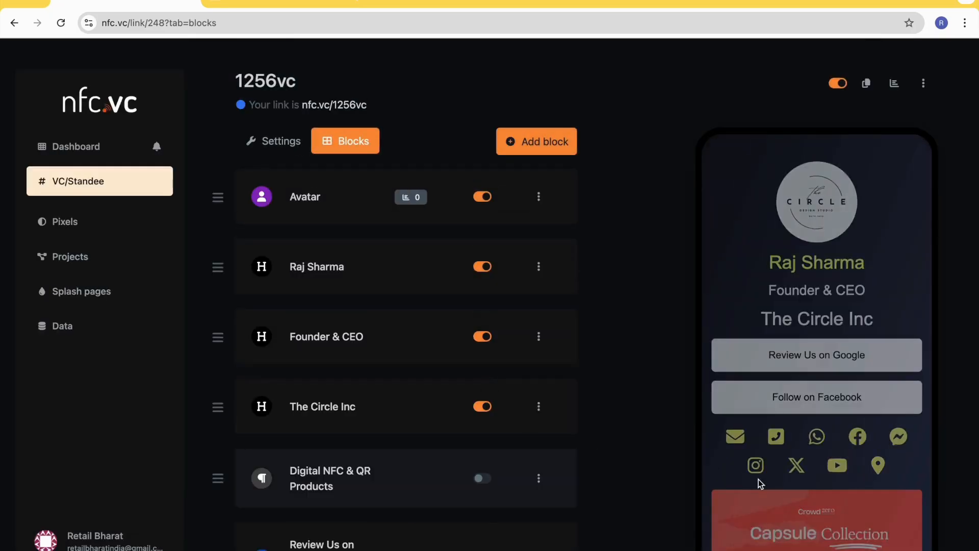
scroll(761, 483, "down", 5)
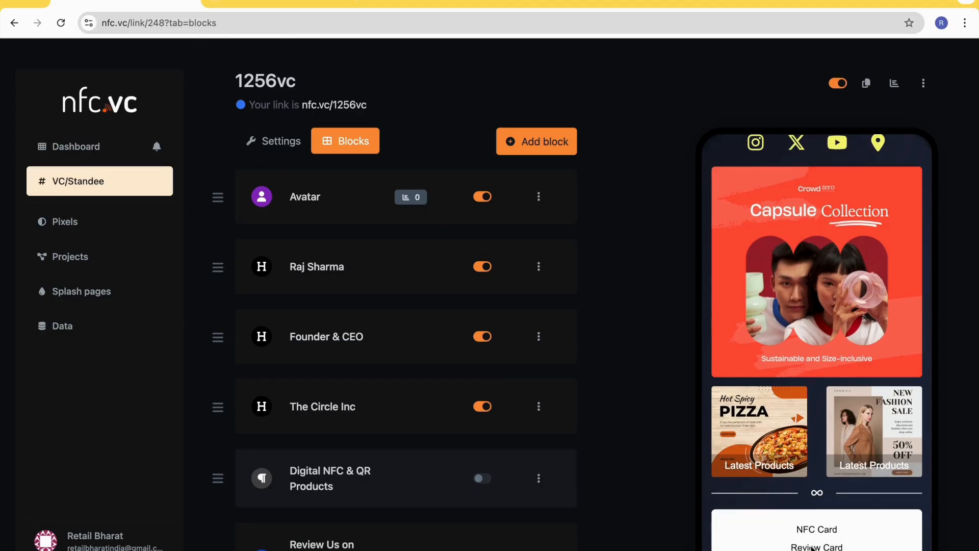
scroll(473, 500, "down", 1)
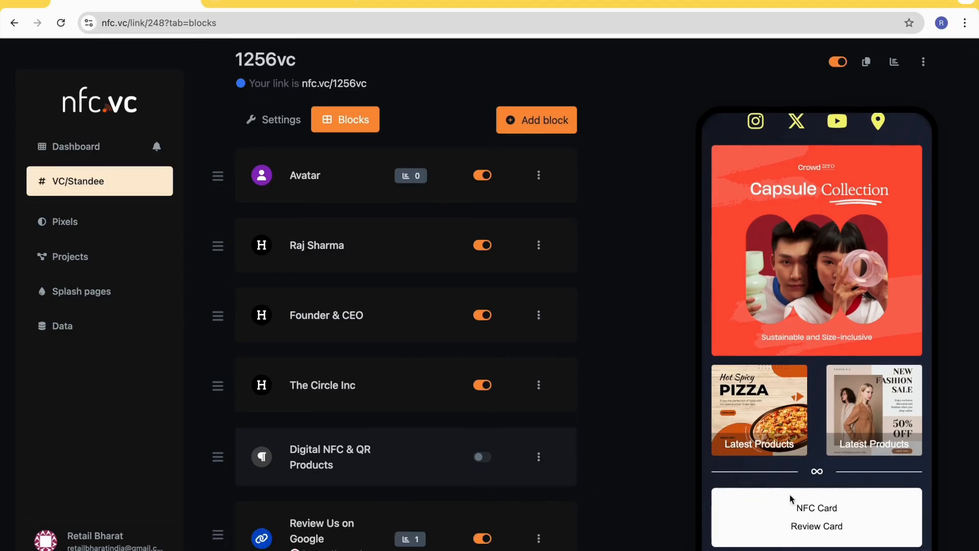
scroll(383, 528, "down", 2)
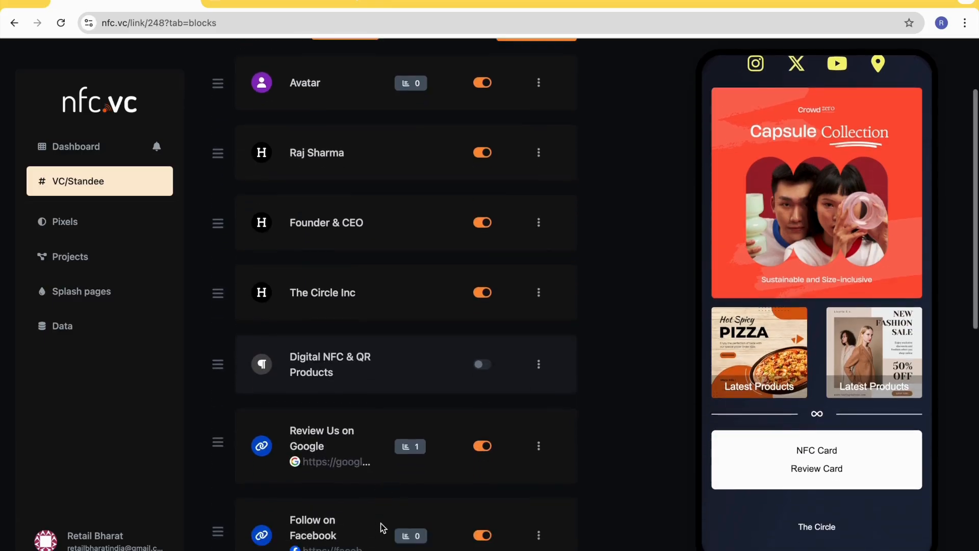
scroll(383, 526, "up", 3)
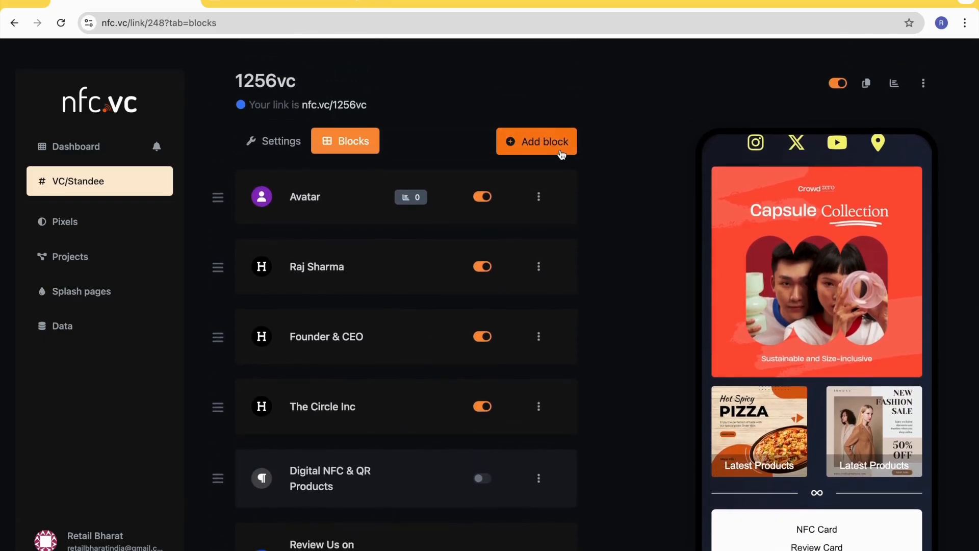
left_click(560, 148)
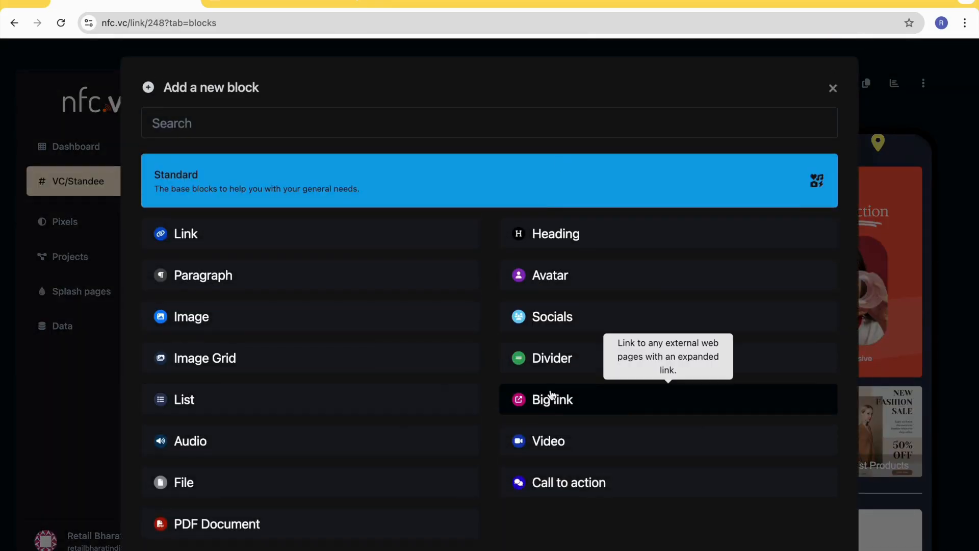
left_click(624, 403)
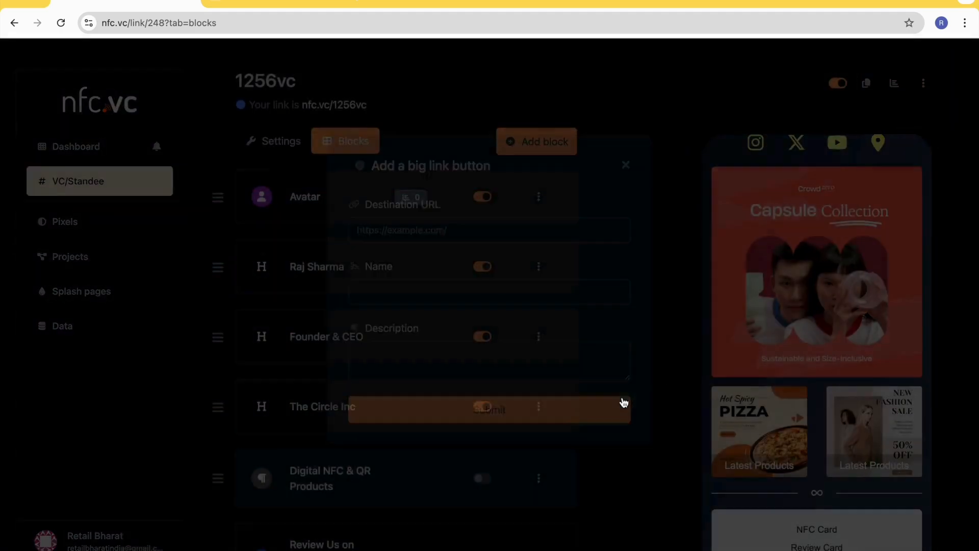
left_click(418, 257)
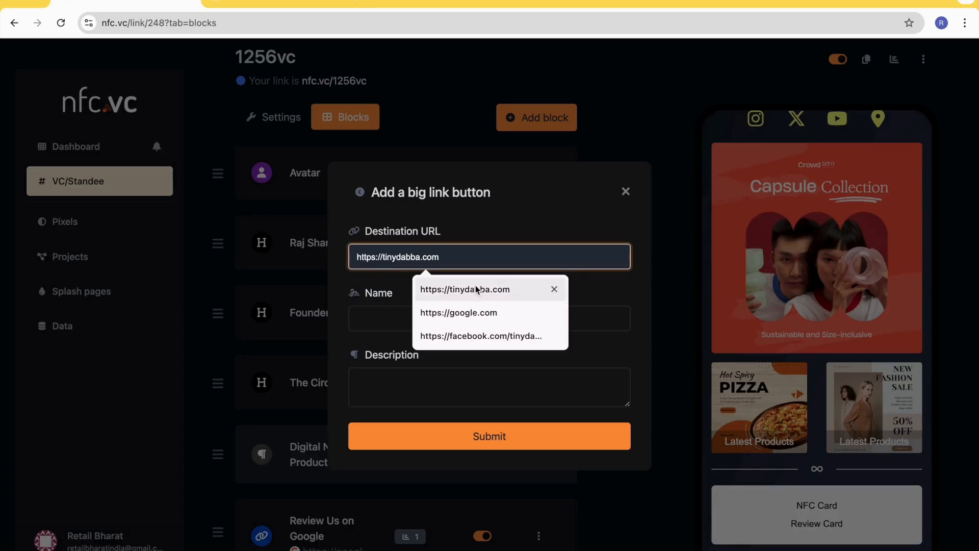
left_click(469, 290)
type("T")
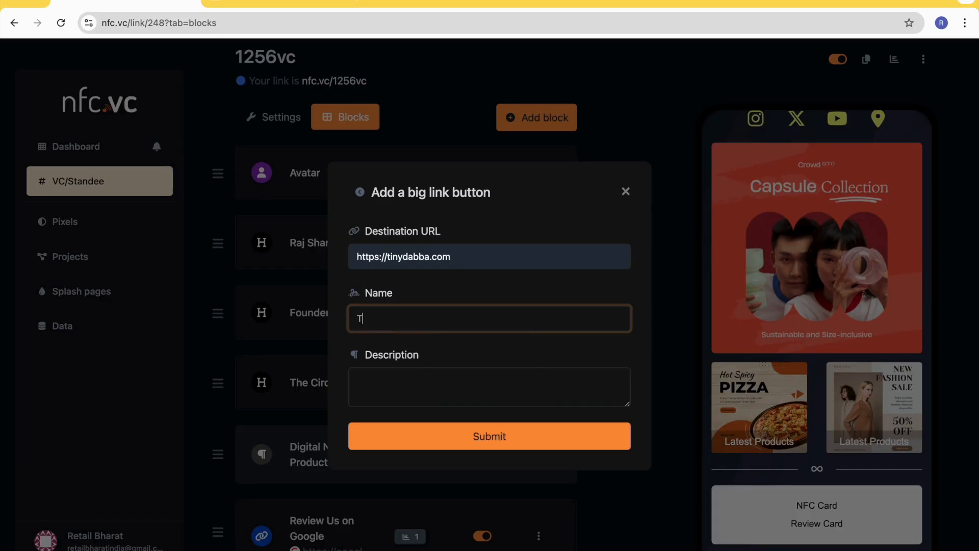
type("inydabba Website")
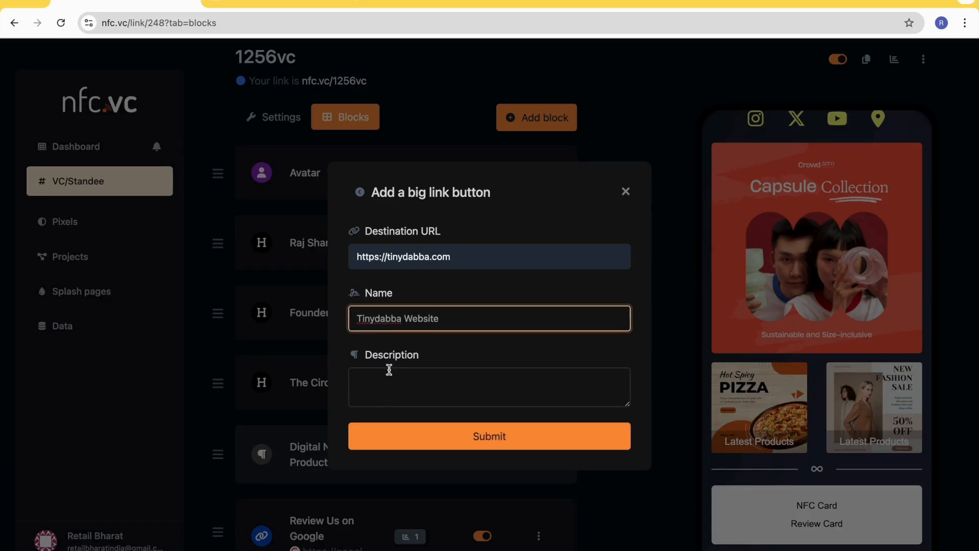
- For the block's description, open tinydabba.com in another browser tab and copy the paragraph below "Connect. Share. Elevate."
left_click(394, 375)
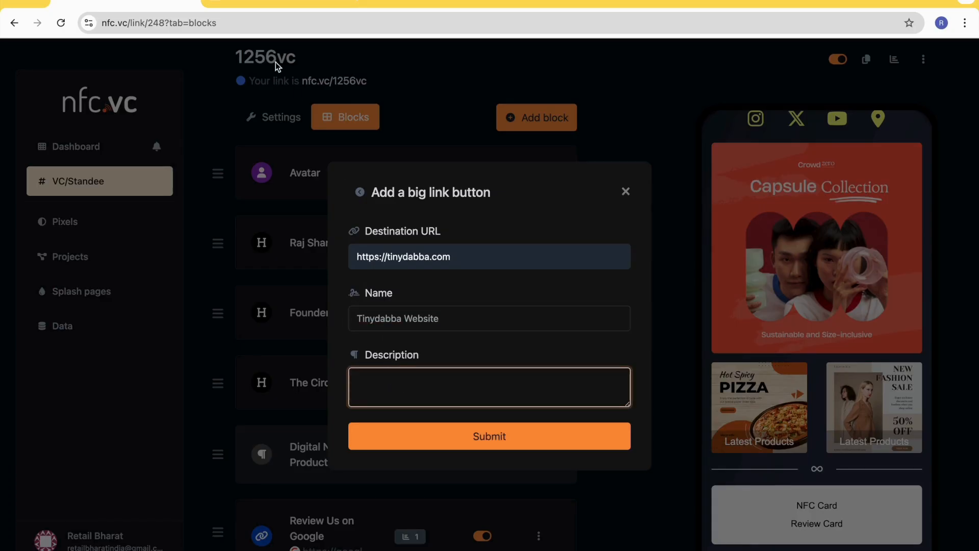
left_click(368, 4)
type("tiny")
key("Return")
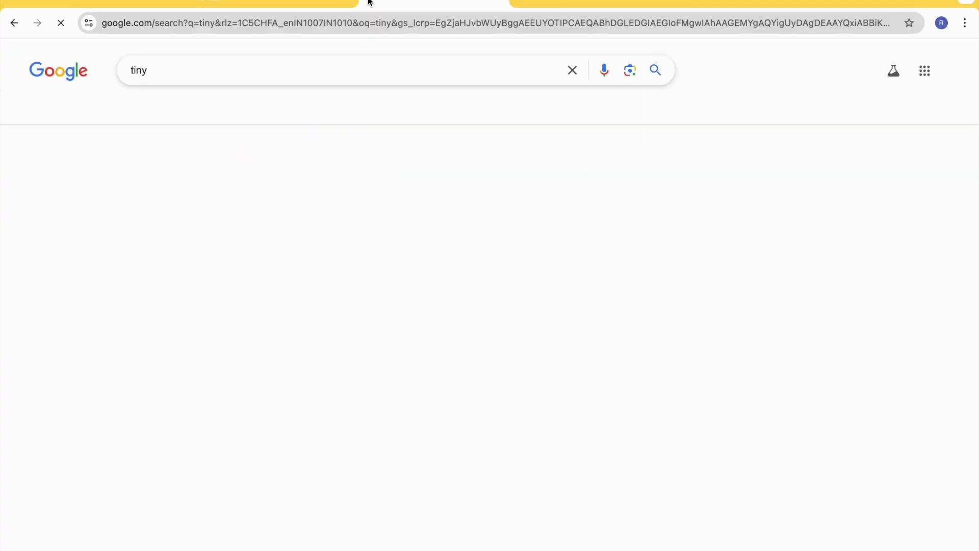
left_click(190, 28)
type("tinydab")
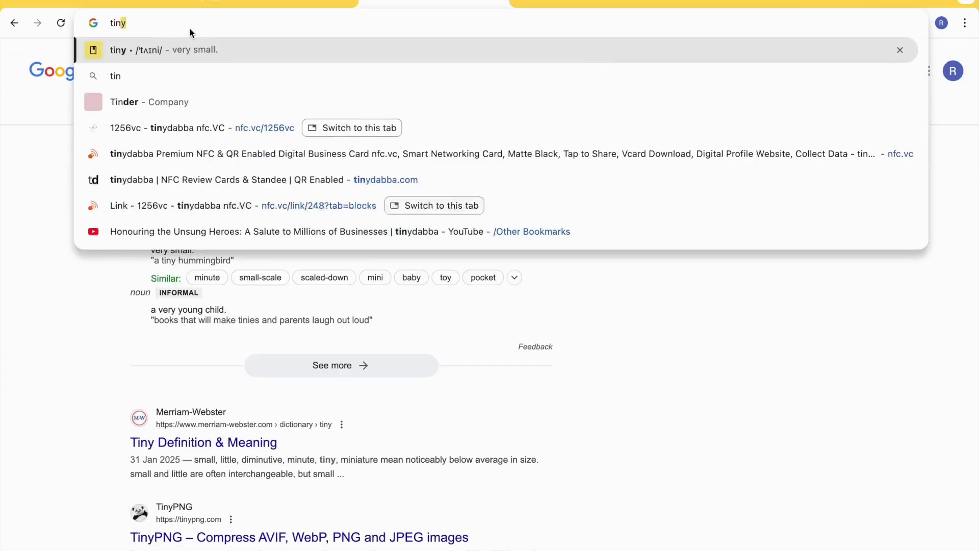
type("ba")
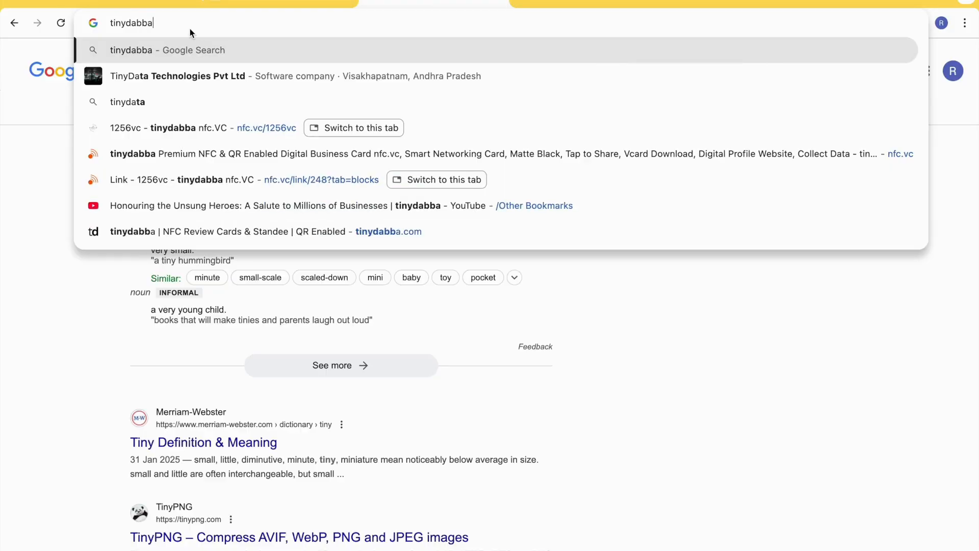
type(".com")
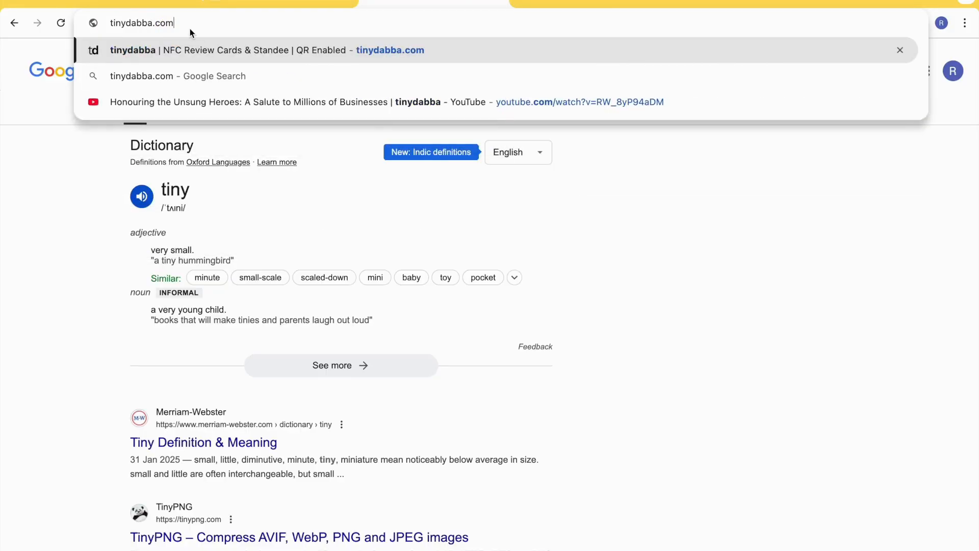
key("Return")
scroll(410, 305, "down", 2)
scroll(412, 308, "down", 3)
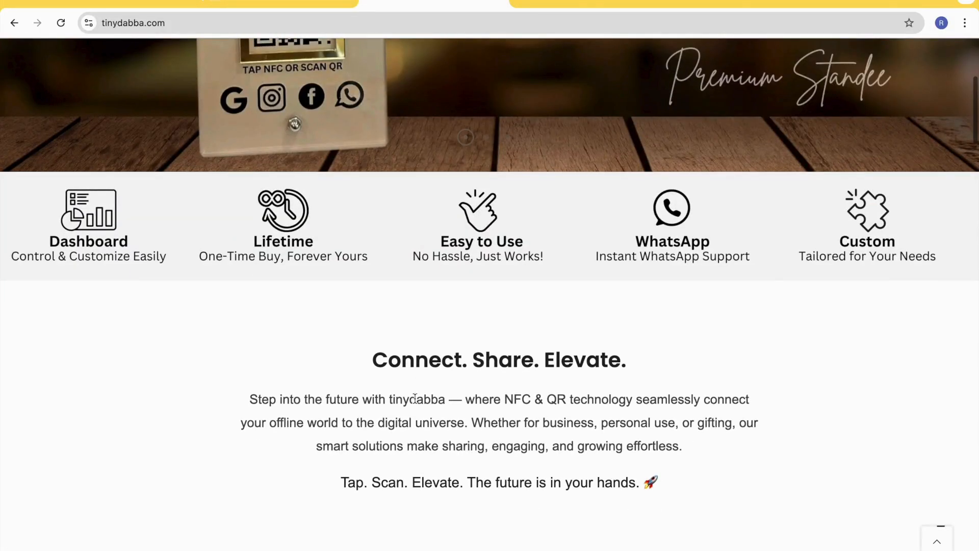
triple_click(413, 398)
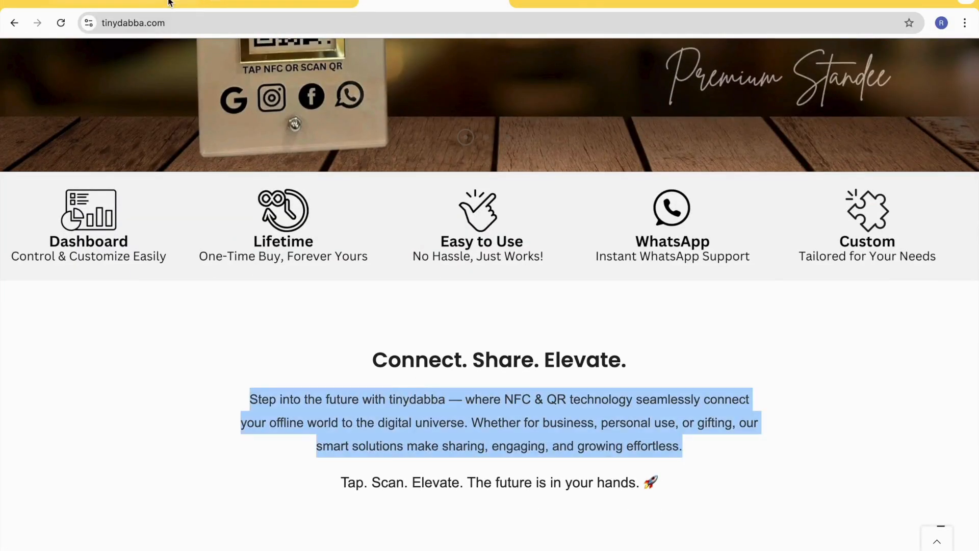
- Paste the copied paragraph as the big link's description, add the block, and check it in the preview
left_click(175, 4)
left_click(388, 388)
key("ctrl+v")
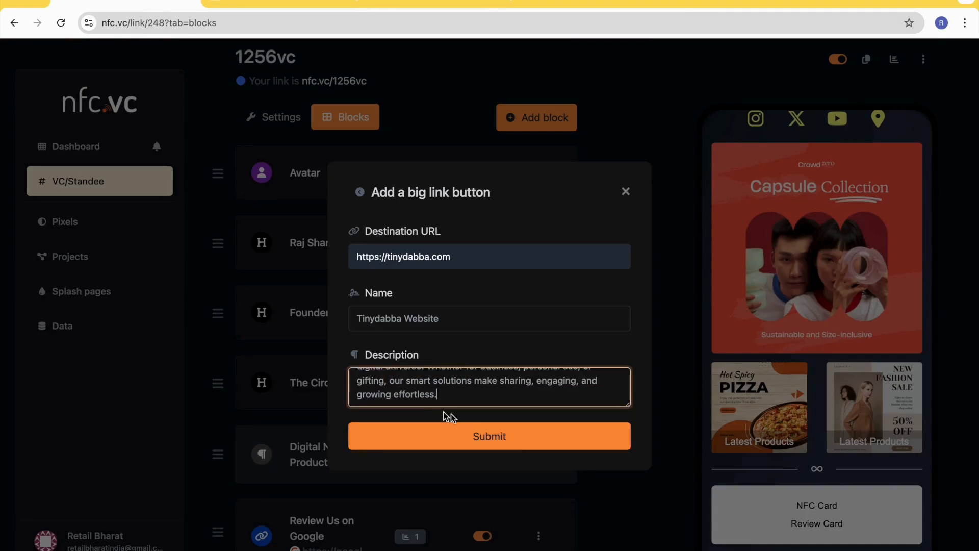
left_click(515, 440)
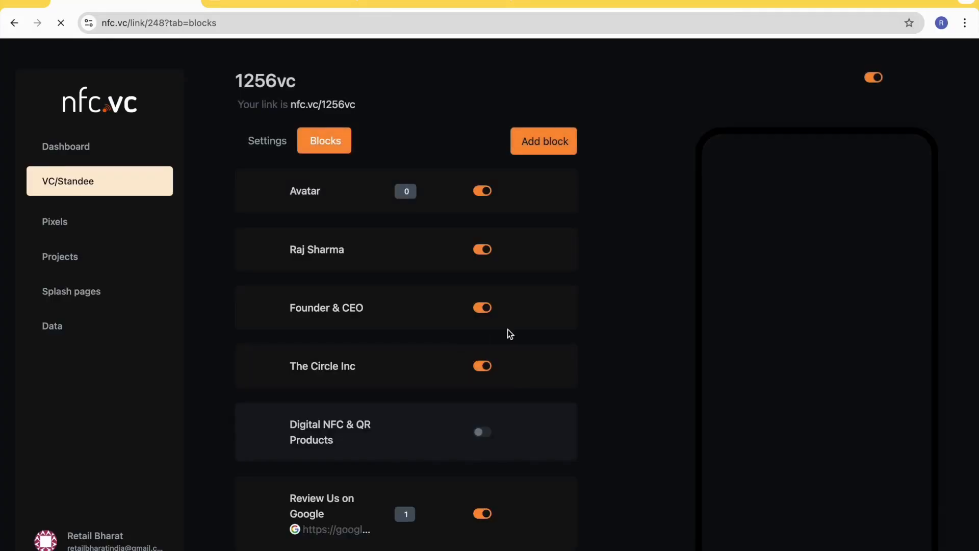
scroll(752, 472, "down", 5)
scroll(751, 472, "down", 5)
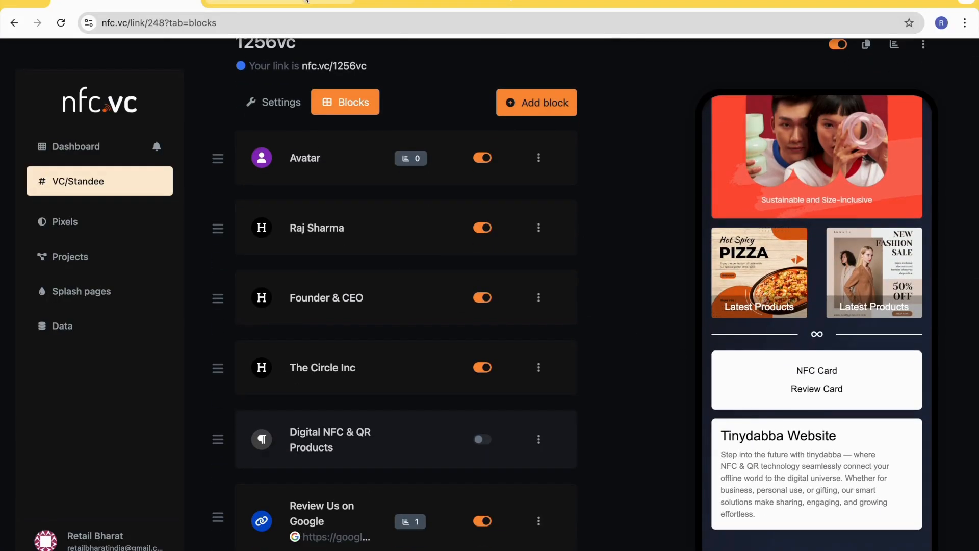
- Reload the public page, view and test the "Tinydabba Website" big link, and return to the block editor
left_click(280, 3)
left_click(57, 32)
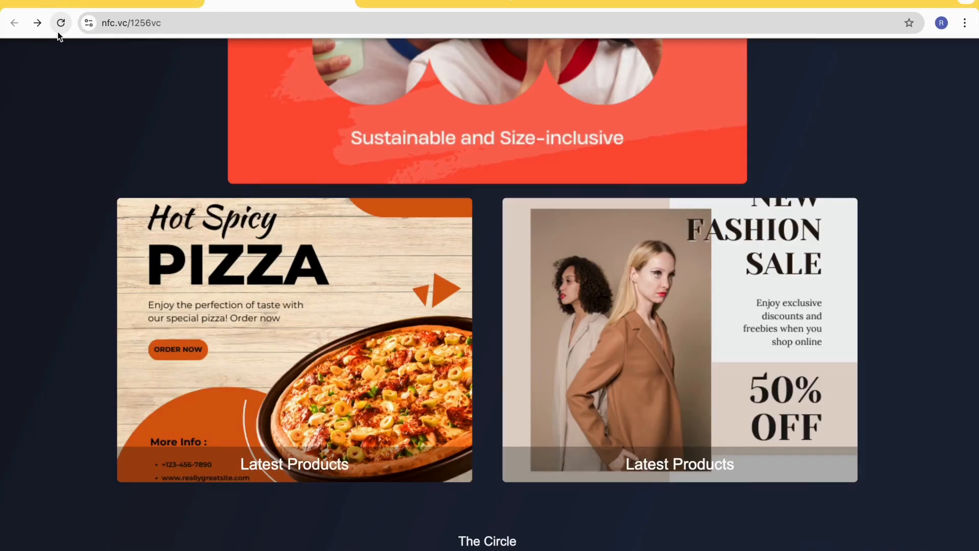
scroll(431, 359, "down", 5)
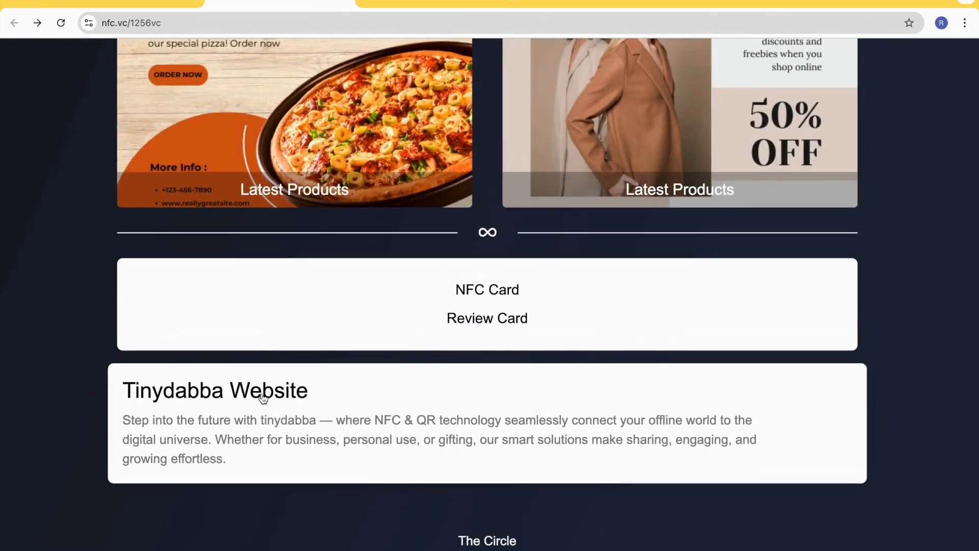
left_click(262, 391)
left_click(148, 2)
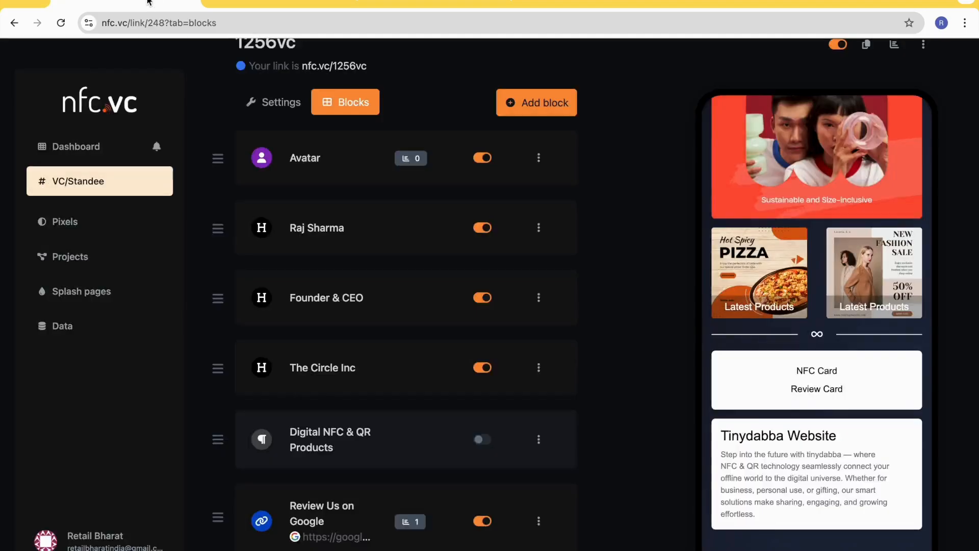
- Open the "Tinydabba Website" block's settings and choose 6.png from the TheCircle folder as its image thumbnail
scroll(377, 344, "down", 15)
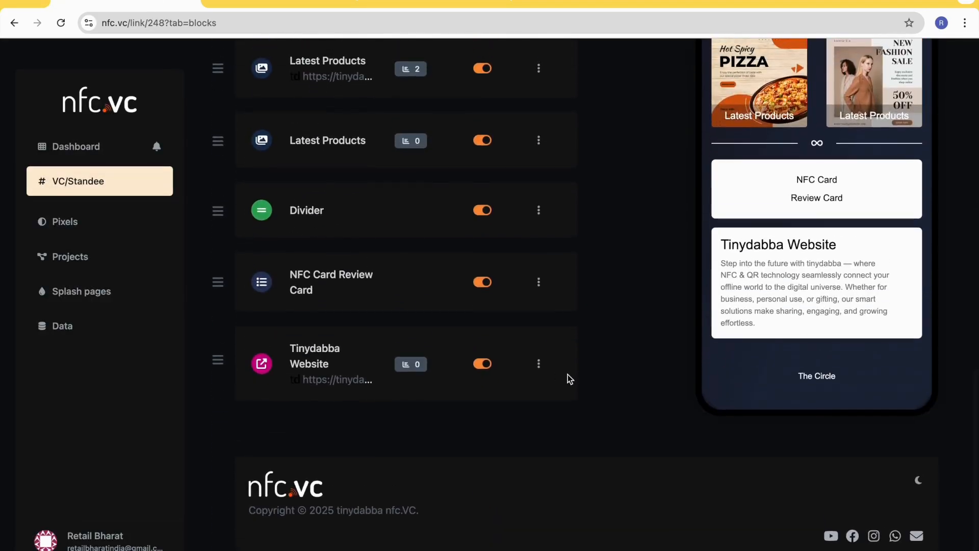
left_click(540, 366)
left_click(515, 405)
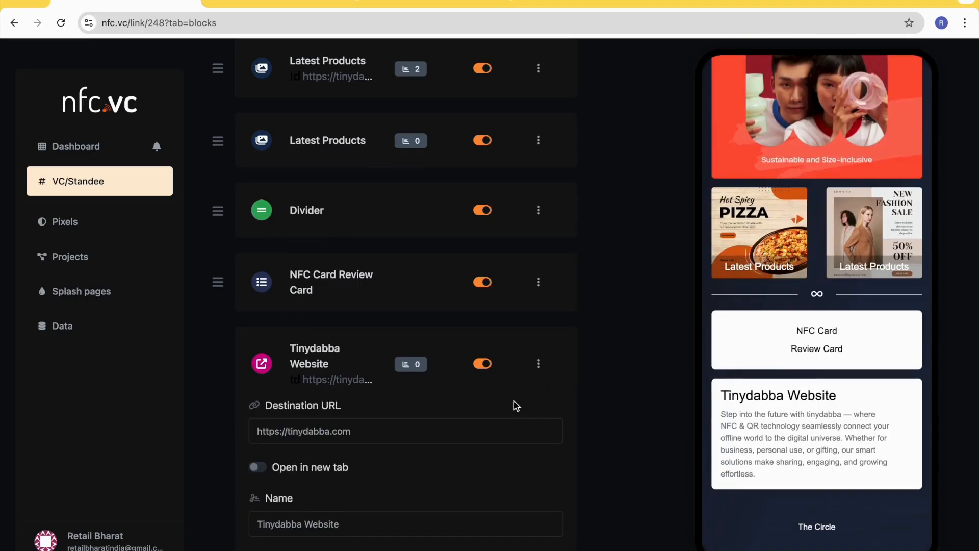
scroll(334, 431, "down", 6)
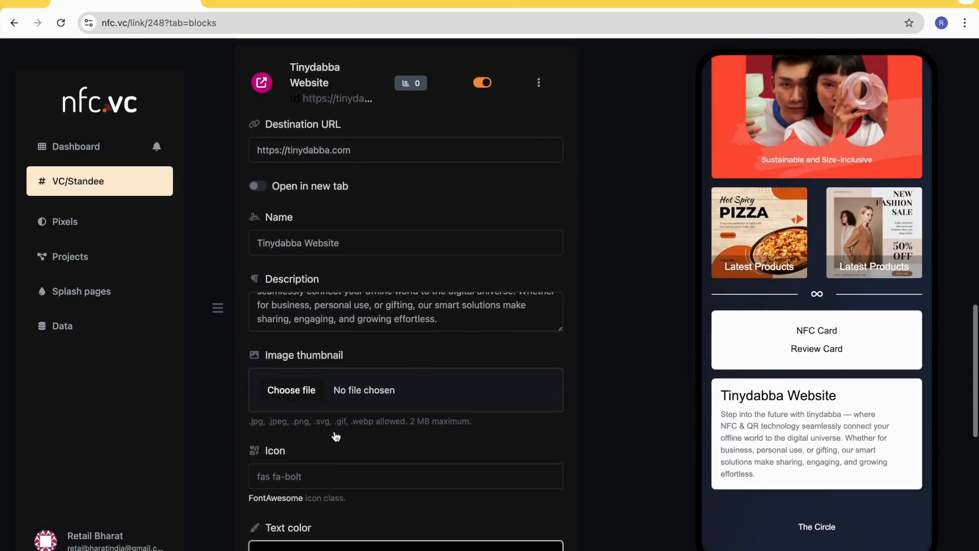
left_click(294, 383)
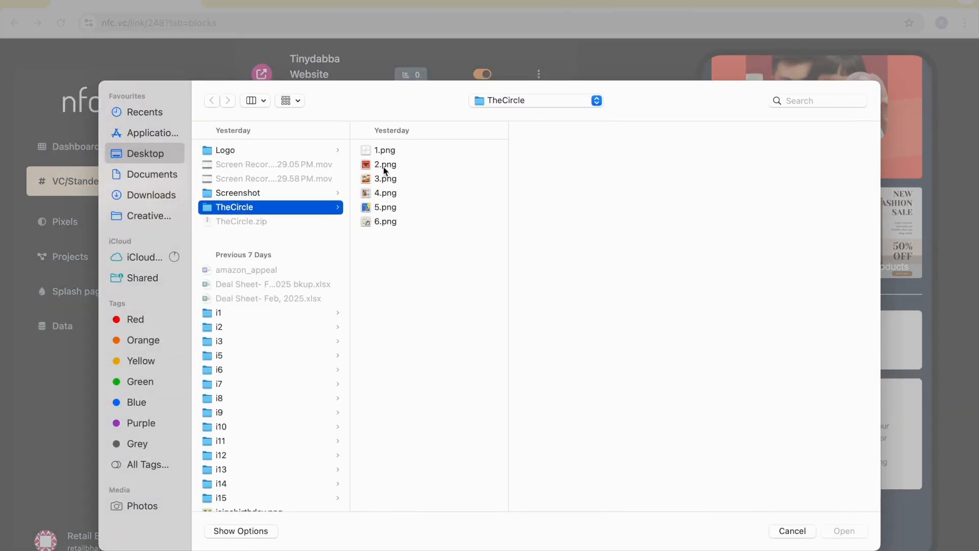
left_click(385, 221)
double_click(385, 220)
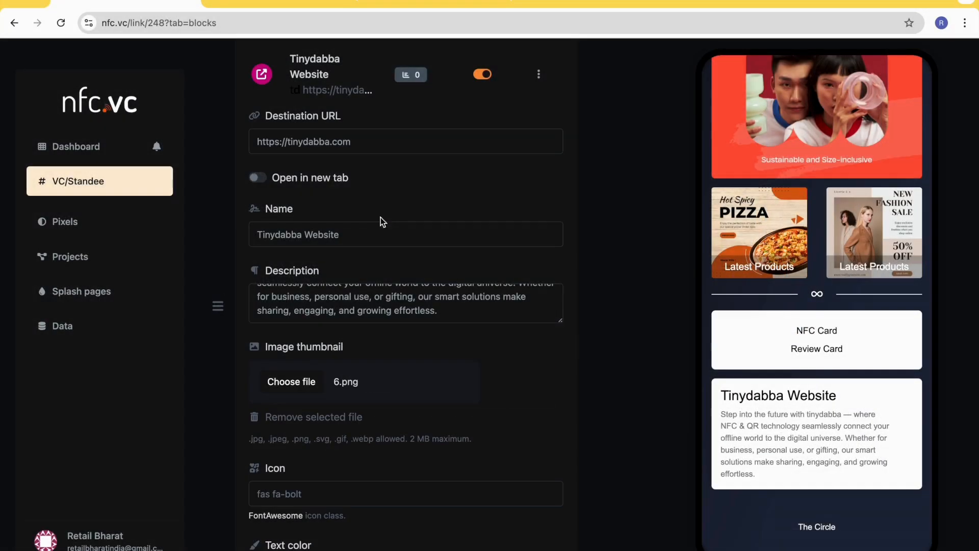
- Save the "Tinydabba Website" block's updated settings and check its thumbnail in the preview
scroll(394, 439, "down", 9)
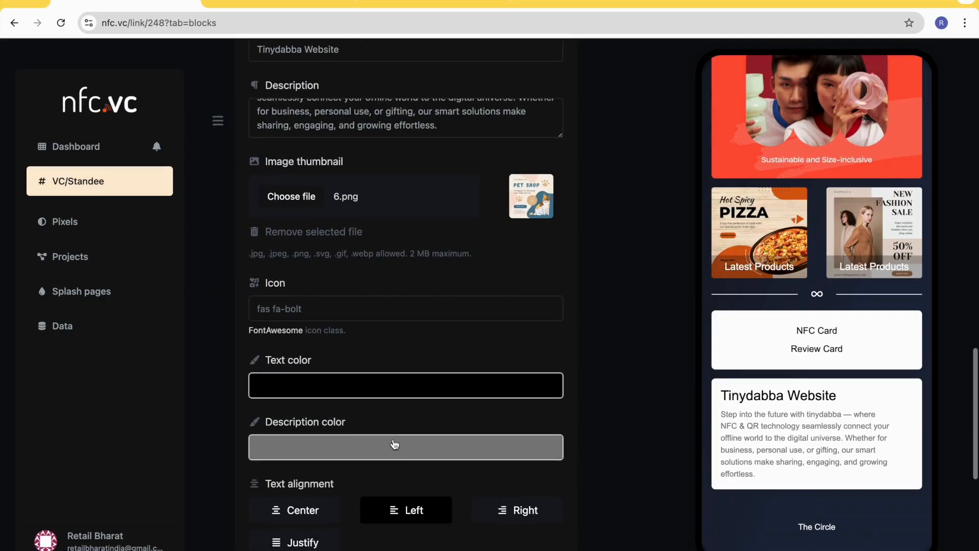
scroll(394, 439, "down", 3)
left_click(415, 491)
scroll(354, 161, "up", 3)
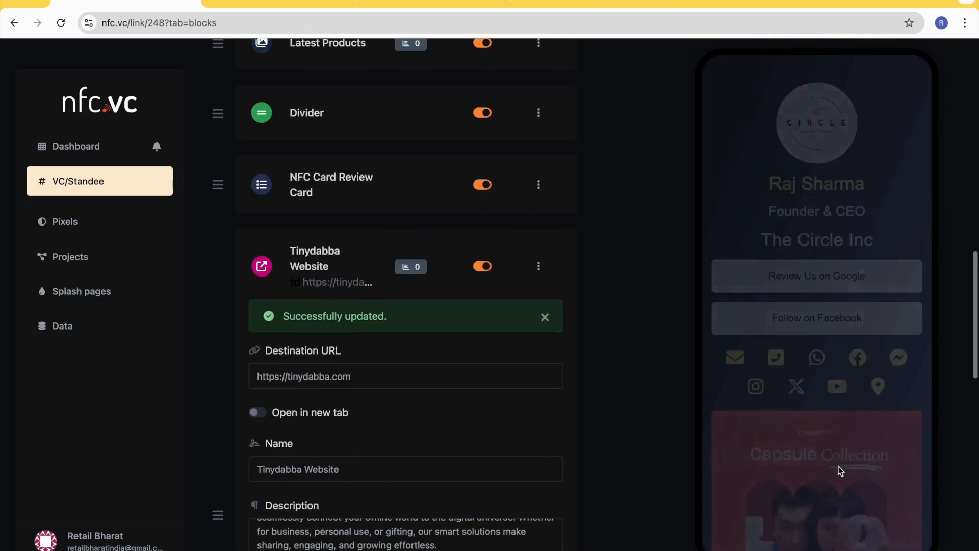
scroll(807, 464, "down", 10)
scroll(807, 463, "down", 1)
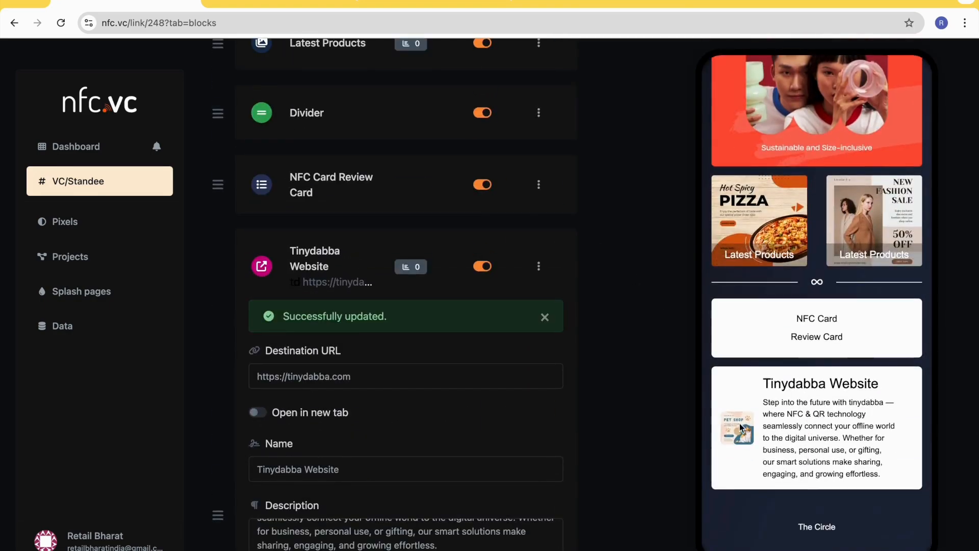
scroll(371, 453, "down", 8)
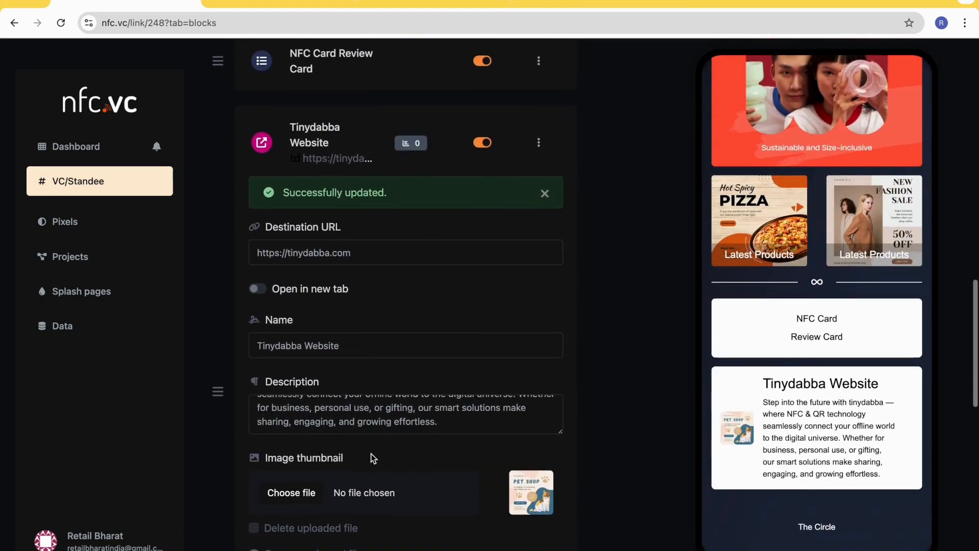
- Open the form for a new audio block, examine its file requirements and name field, and close it without adding
scroll(371, 454, "up", 15)
scroll(371, 454, "up", 10)
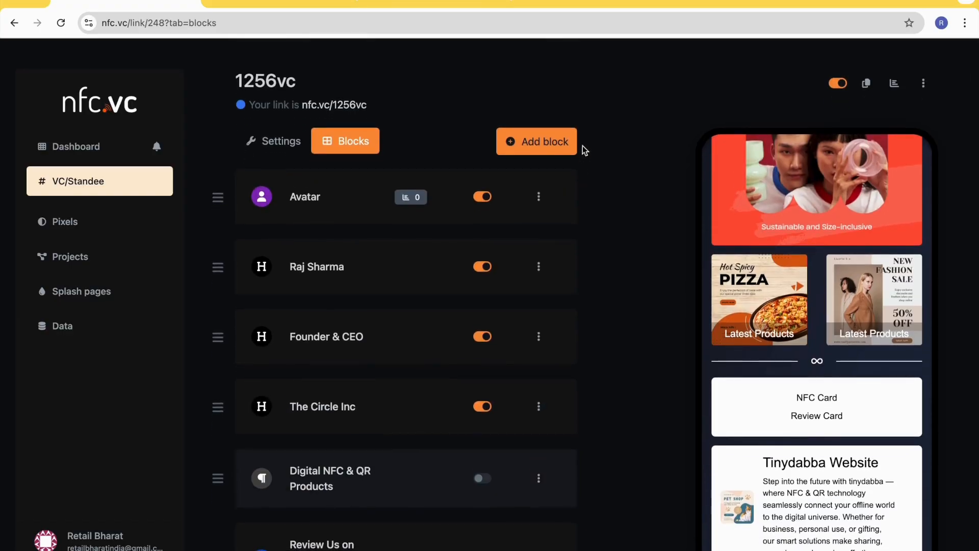
left_click(551, 149)
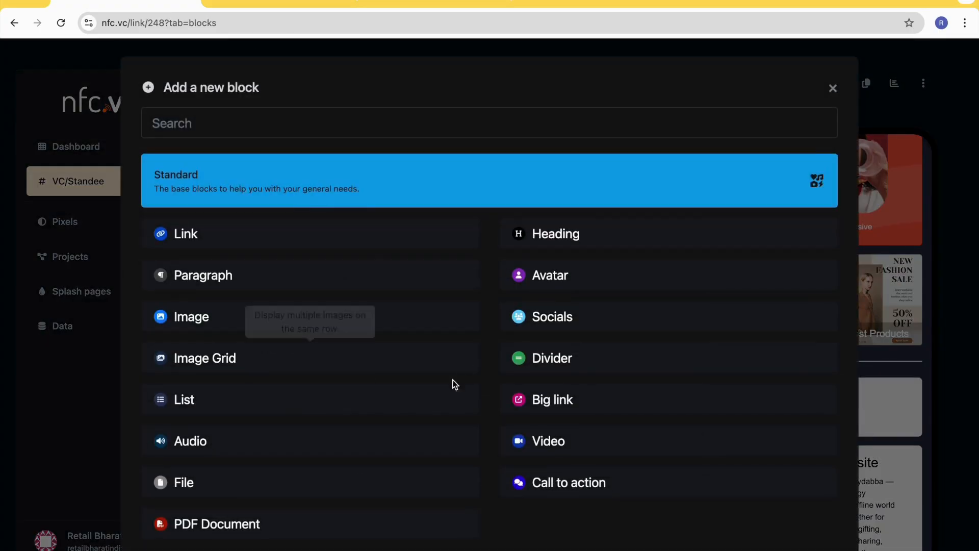
scroll(438, 396, "down", 2)
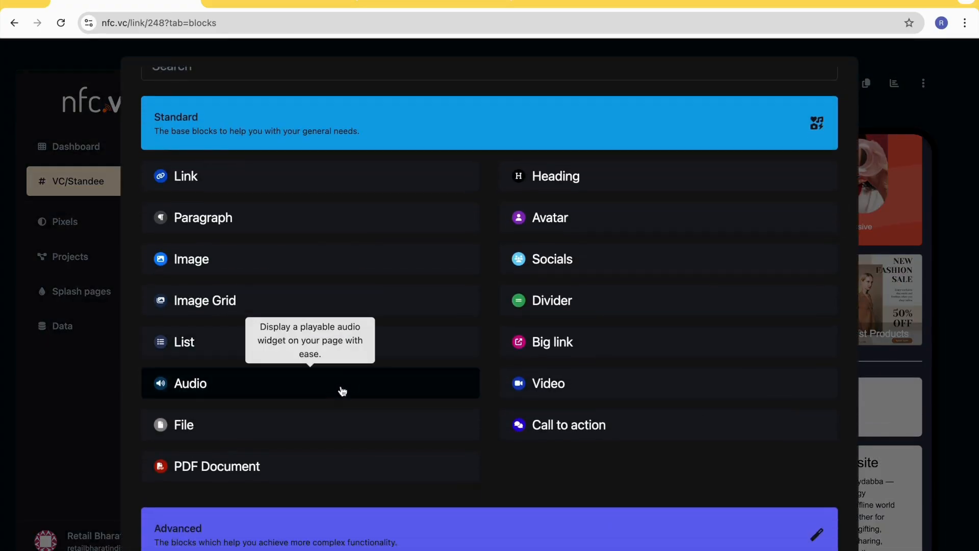
left_click(340, 393)
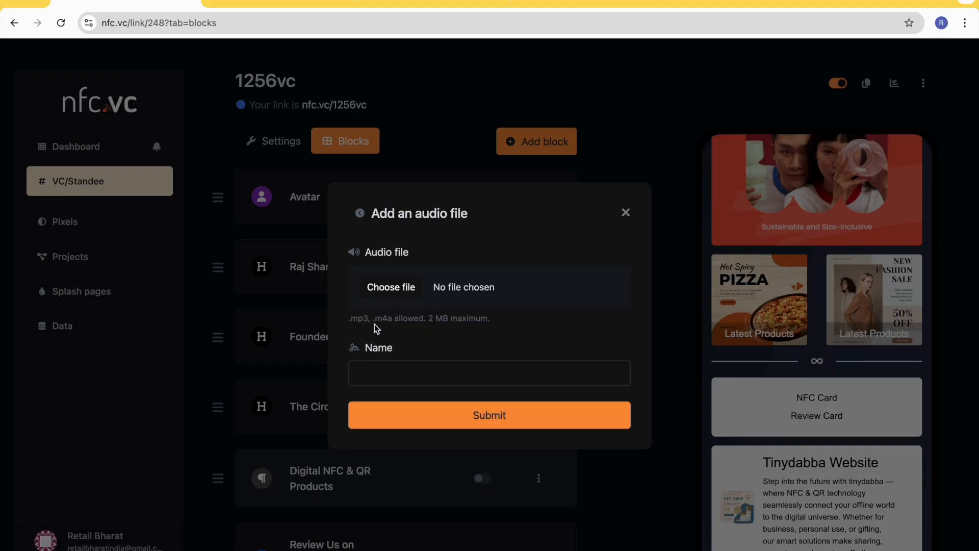
left_click(625, 212)
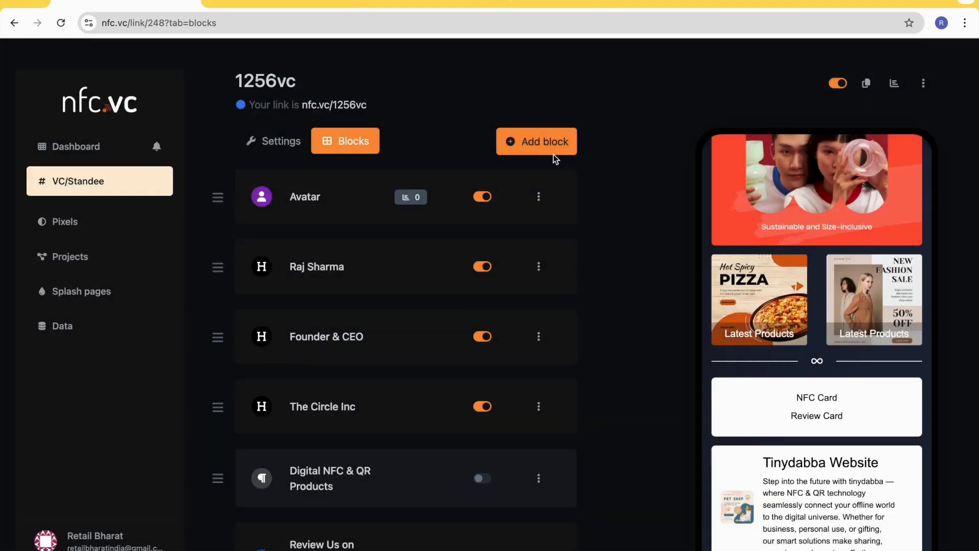
- Open the form for a new video block, examine its file, thumbnail URL and name fields, and close it without adding
left_click(545, 145)
scroll(513, 342, "down", 2)
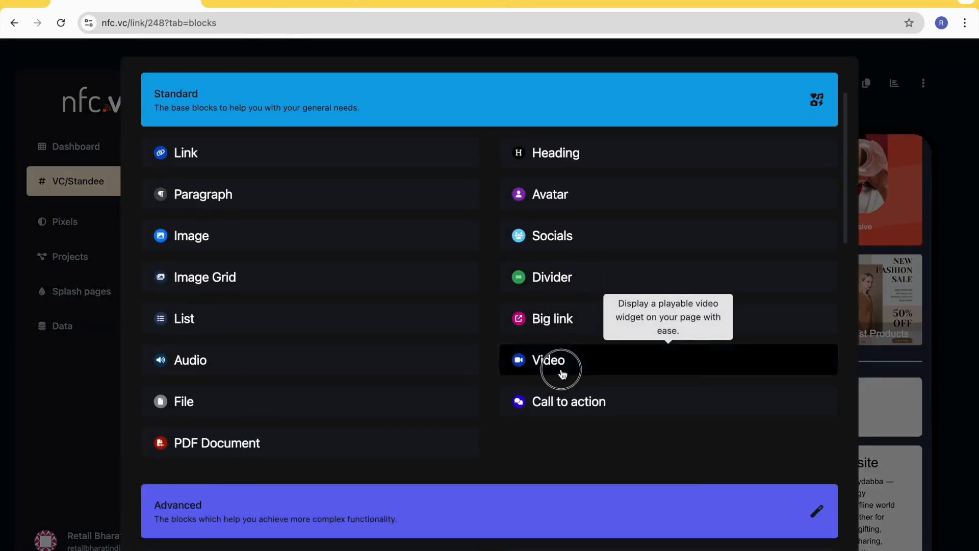
left_click(561, 371)
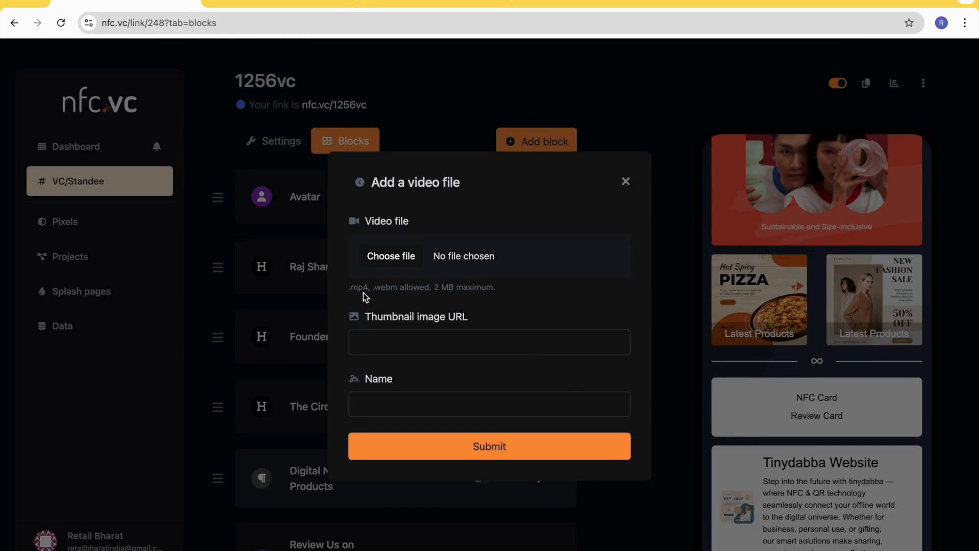
left_click(449, 340)
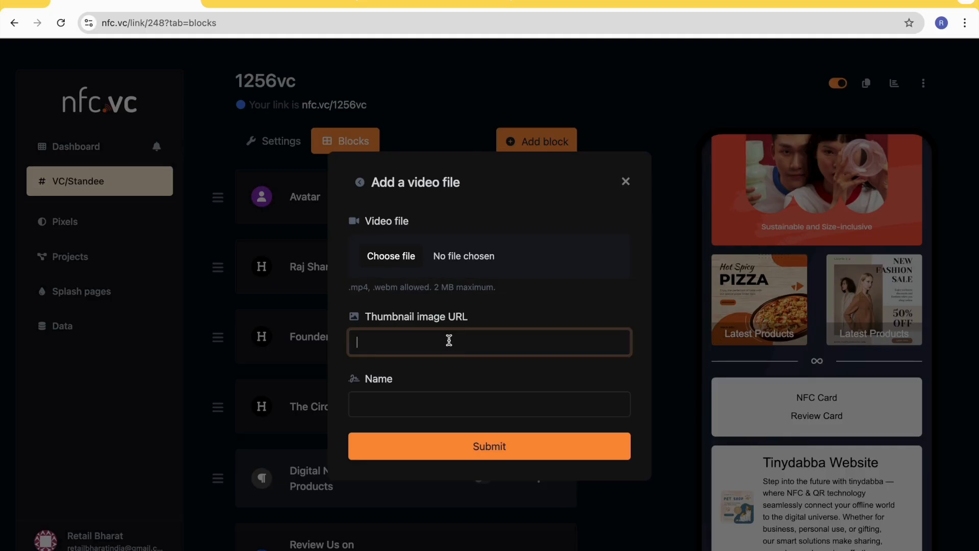
left_click(421, 408)
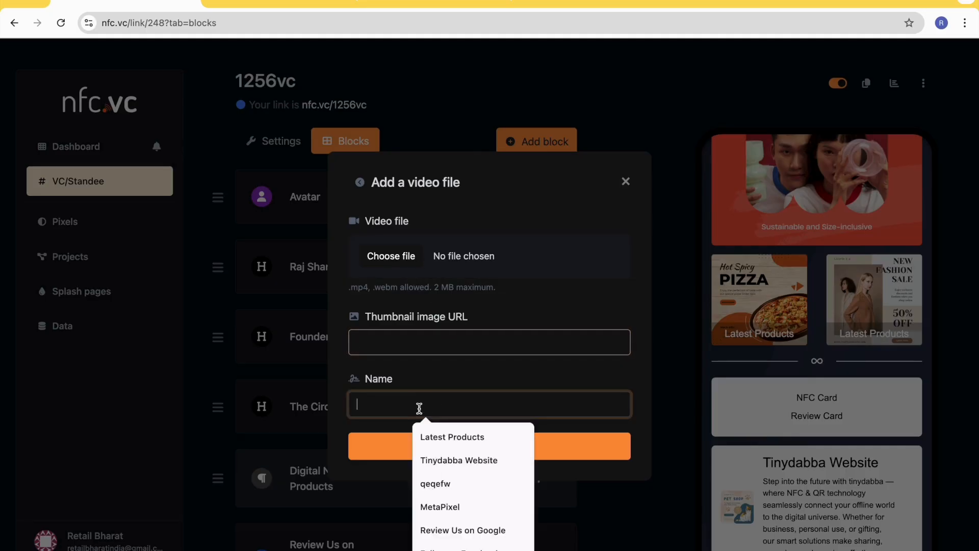
left_click(625, 181)
- Open the form for a new file block, examine its allowed file types and name field, and close it without adding
left_click(559, 148)
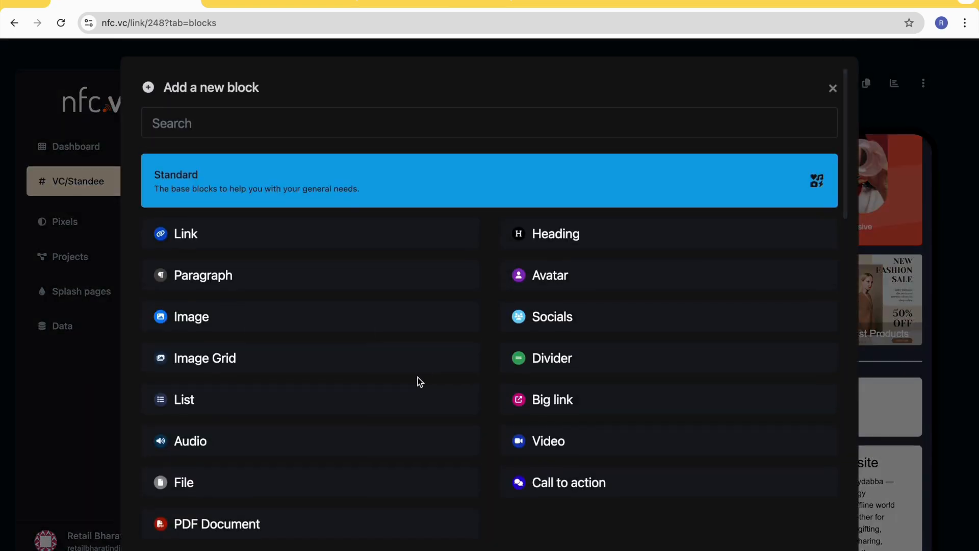
scroll(418, 382, "down", 1)
scroll(326, 430, "down", 1)
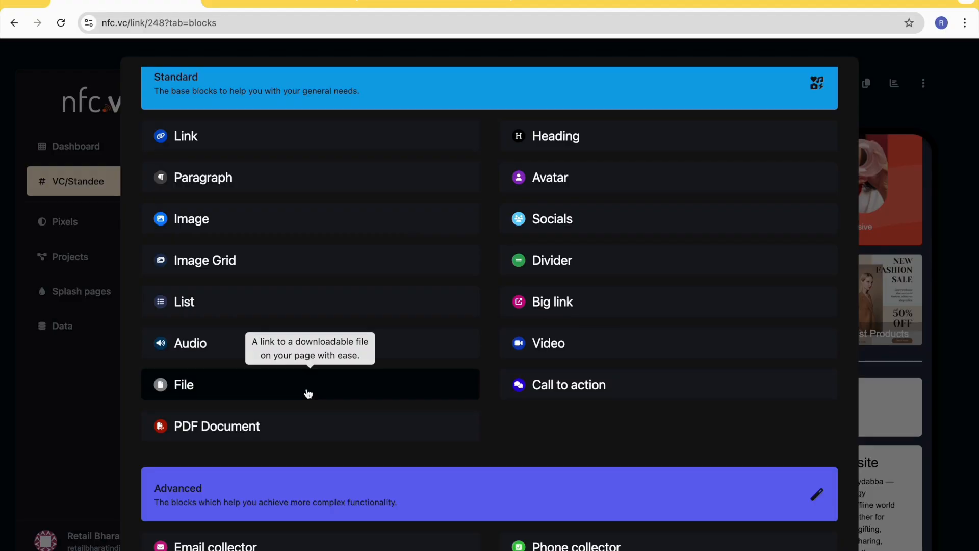
left_click(308, 393)
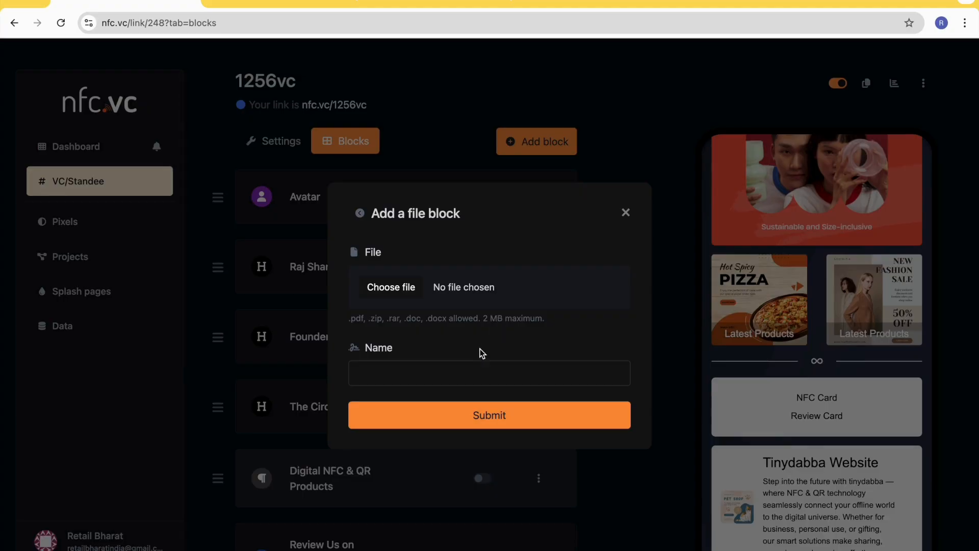
left_click(627, 212)
- Add a call to action block of type Email with the company's e-mail address and the name "Email Us"
left_click(541, 145)
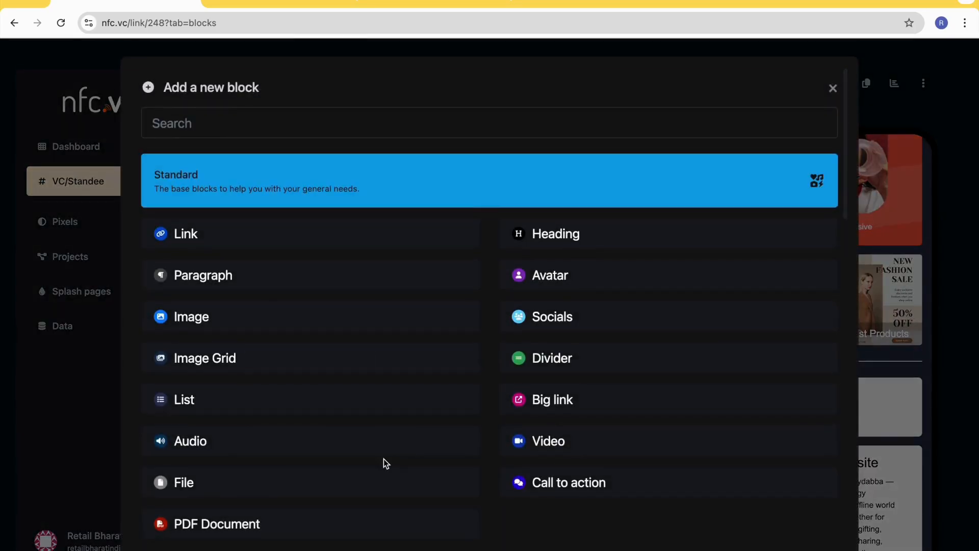
scroll(384, 458, "down", 1)
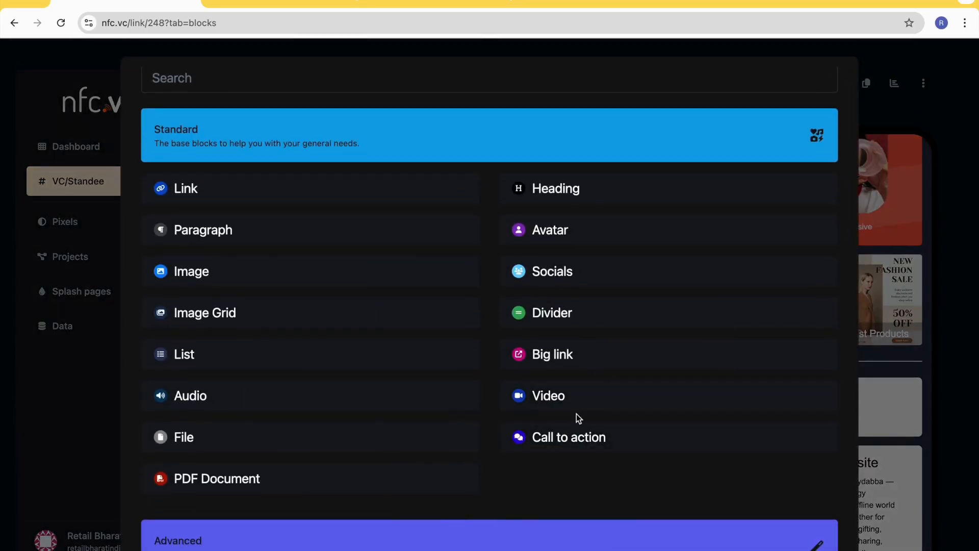
left_click(551, 437)
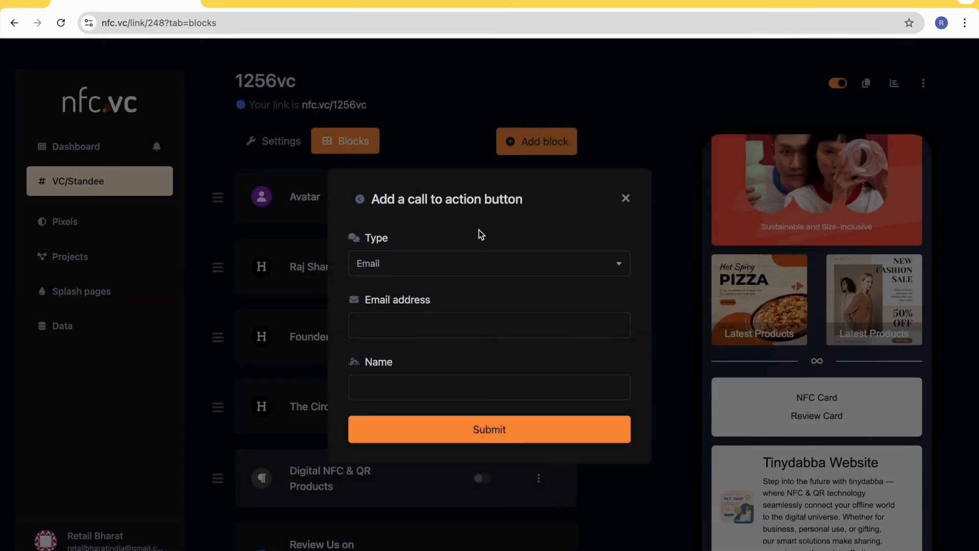
left_click(448, 271)
left_click(446, 270)
left_click(411, 320)
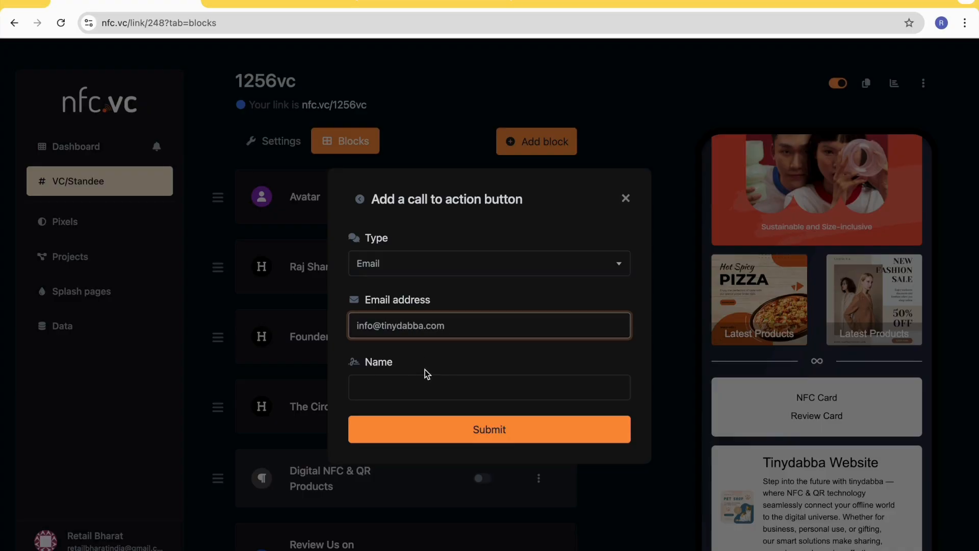
left_click(415, 383)
type("Email Us")
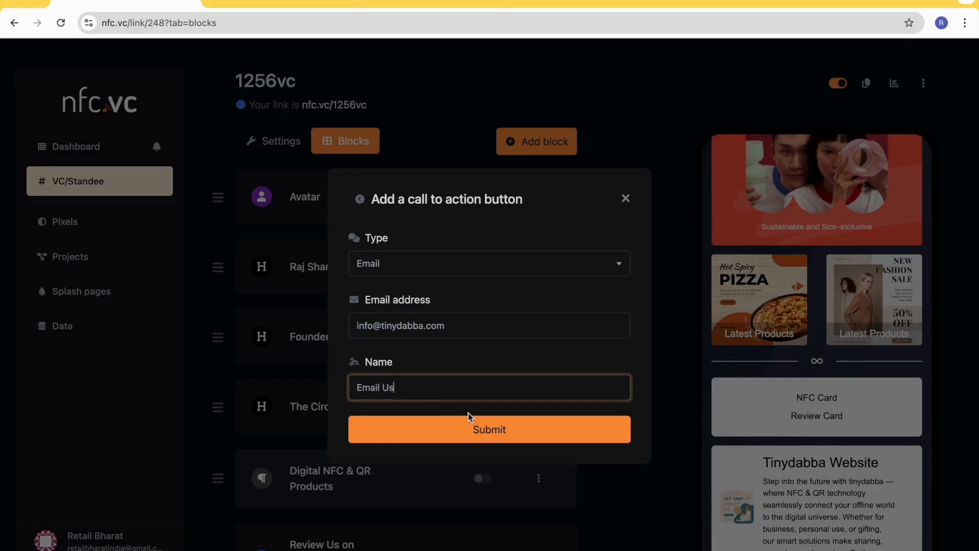
left_click(484, 420)
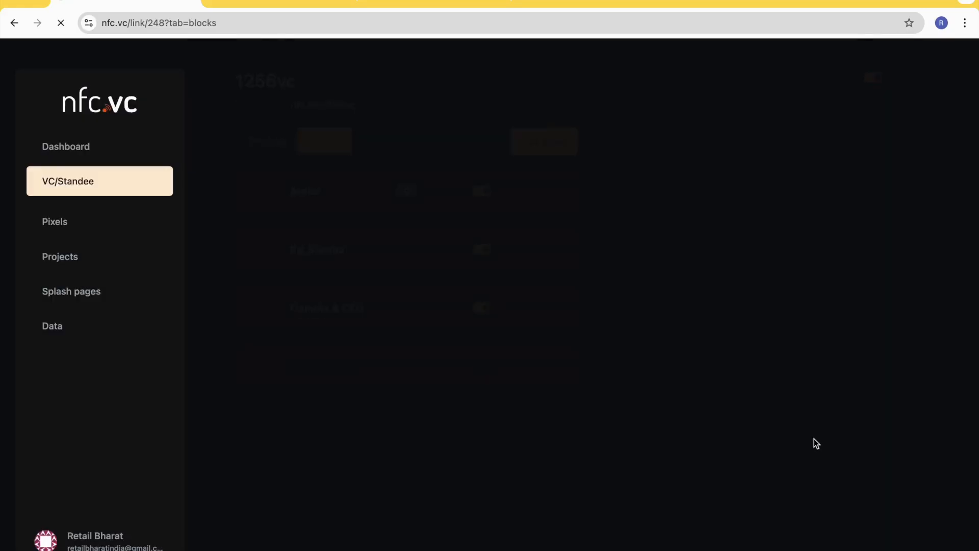
scroll(799, 433, "down", 10)
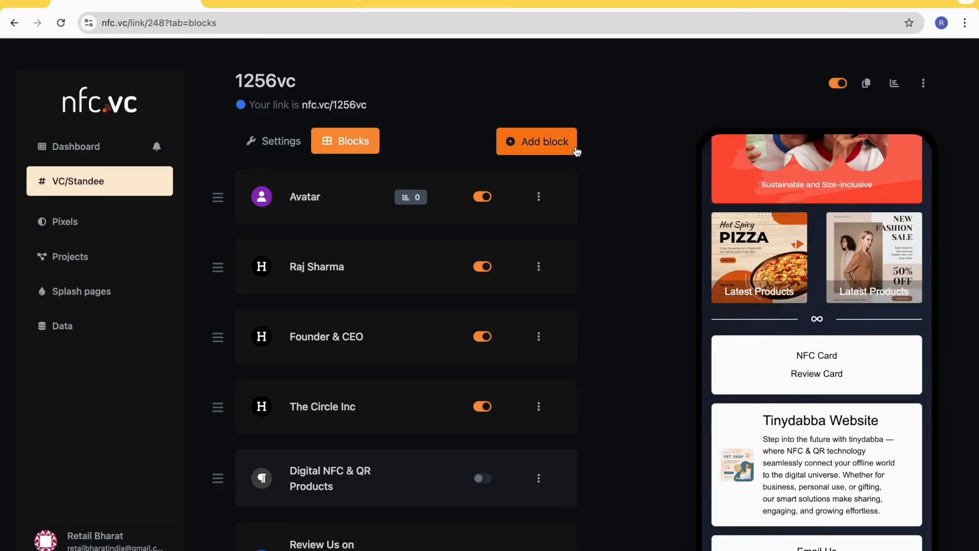
- Add a call to action block of type Call with the company's phone number and the name "Call tinydabba"
left_click(556, 144)
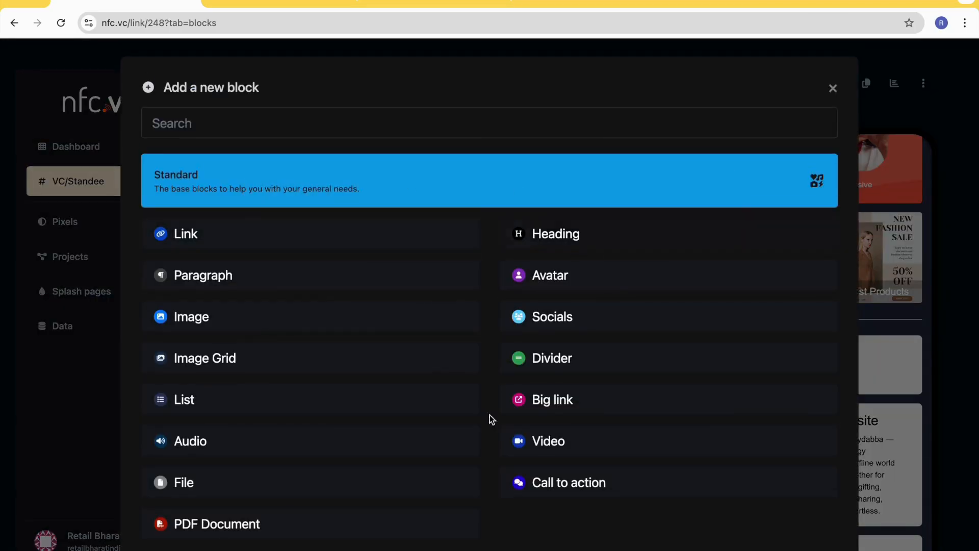
left_click(564, 491)
left_click(429, 265)
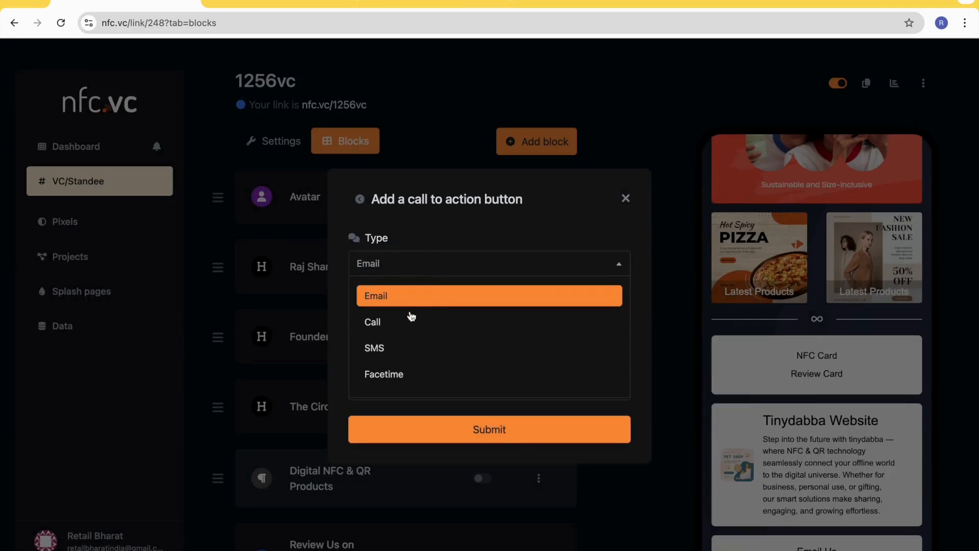
scroll(408, 362, "down", 1)
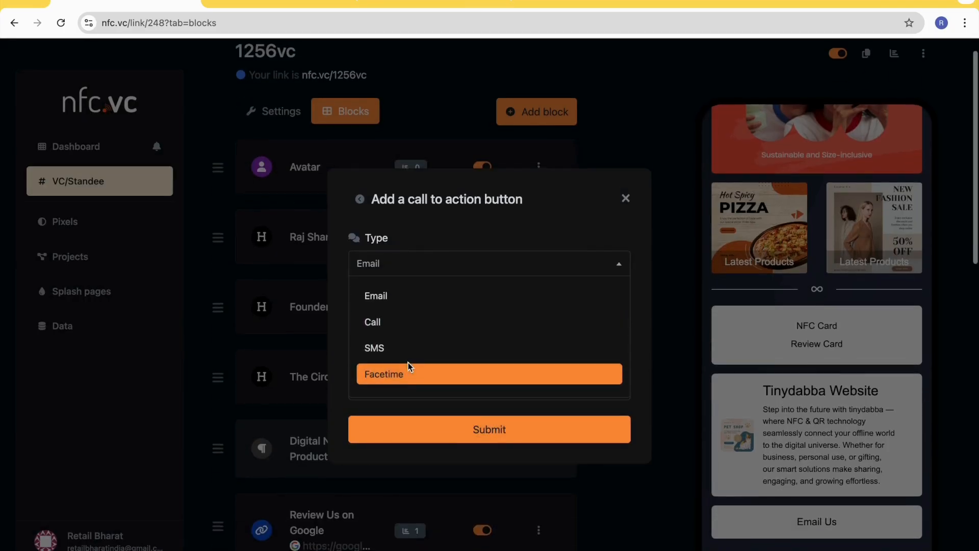
left_click(406, 331)
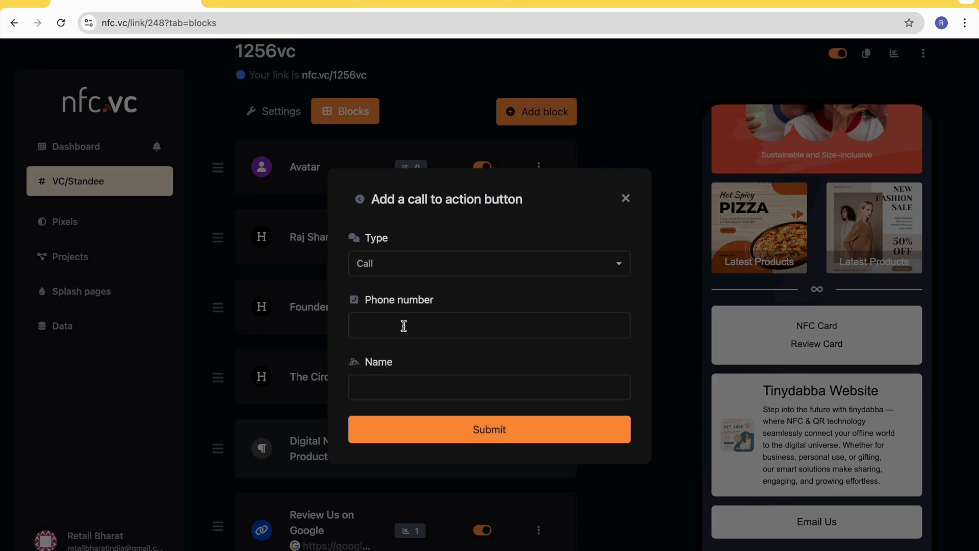
left_click(398, 329)
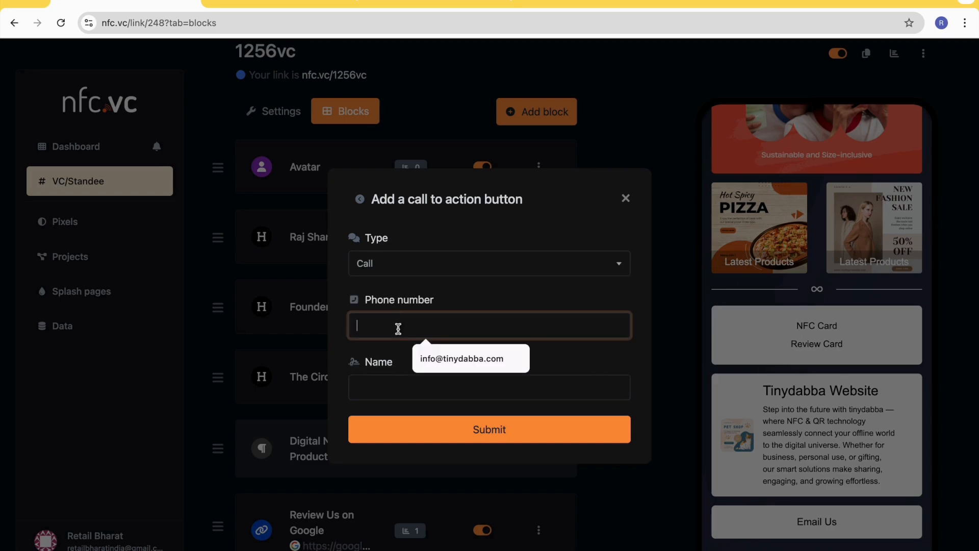
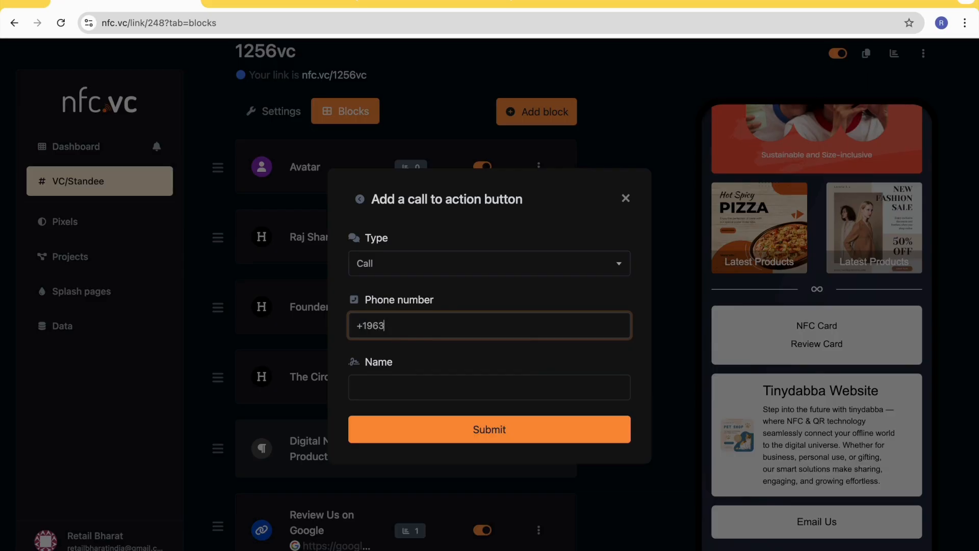
left_click(404, 380)
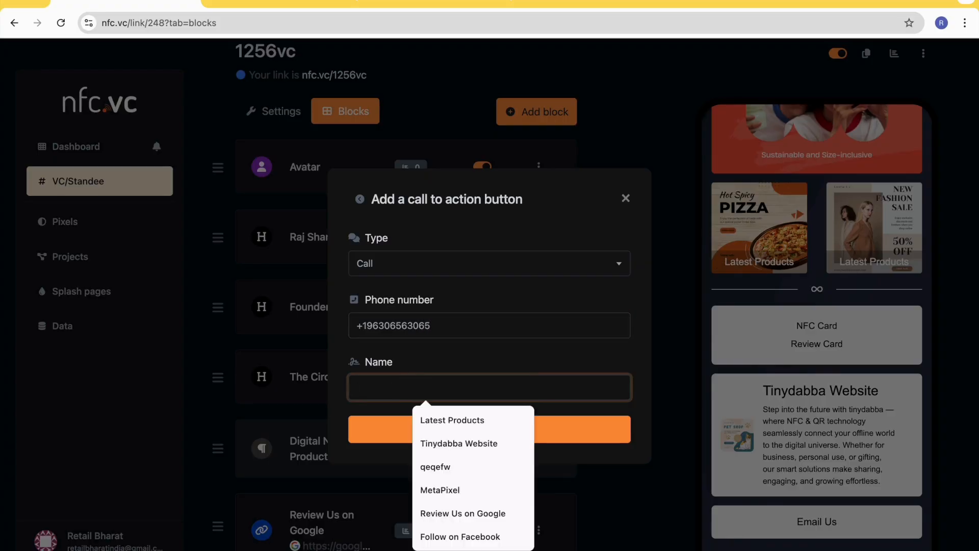
type("Call tinydabba")
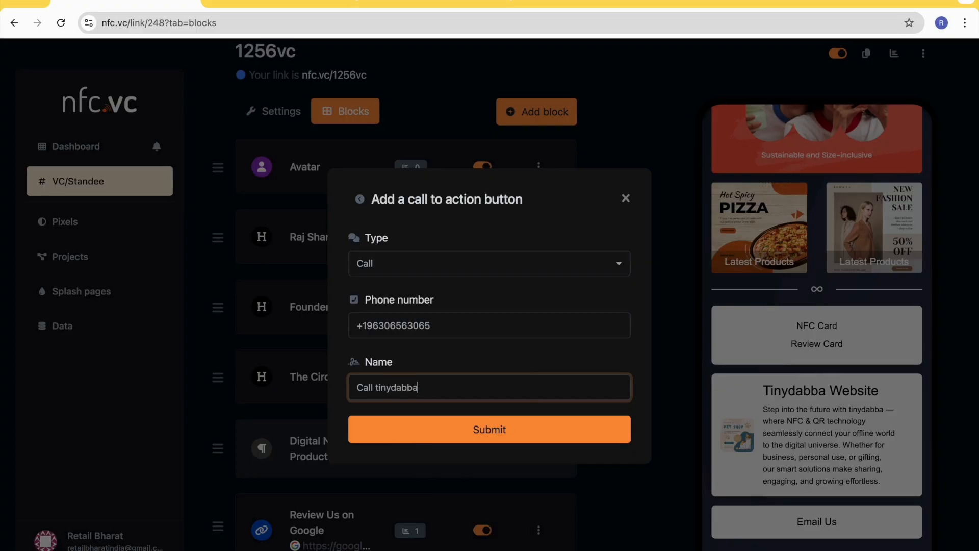
left_click(480, 428)
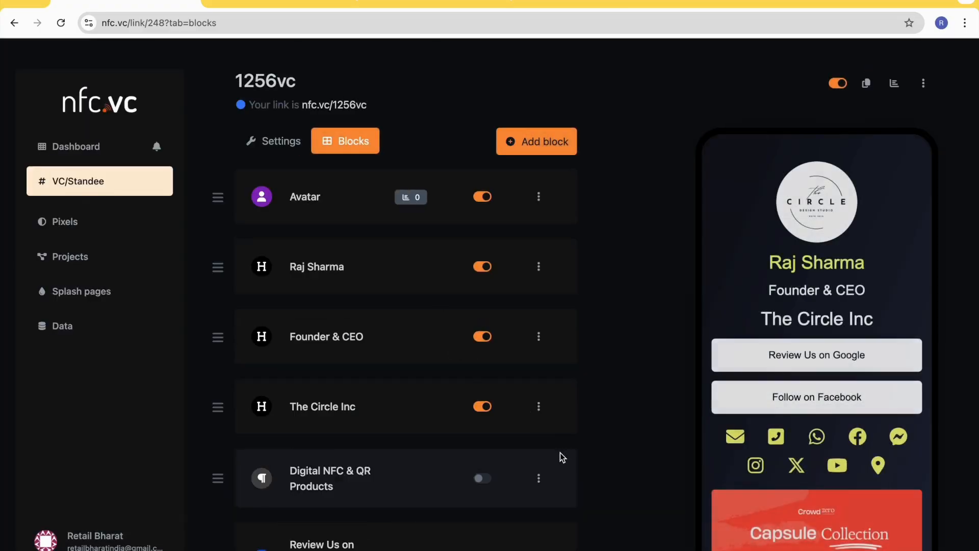
scroll(732, 485, "down", 2)
scroll(733, 485, "down", 8)
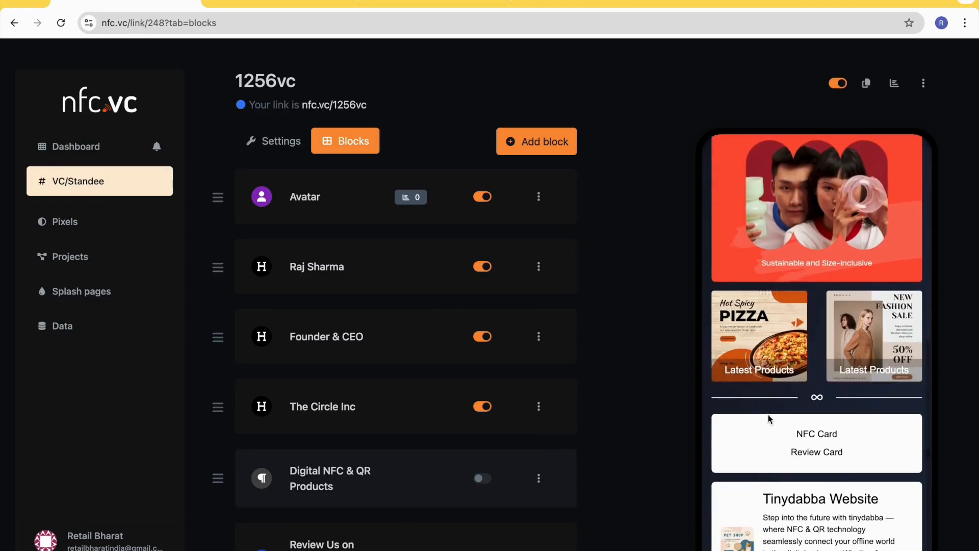
- Test the "Call tinydabba" button on the public page, cancel opening FaceTime, and return to the block editor
left_click(280, 3)
left_click(14, 22)
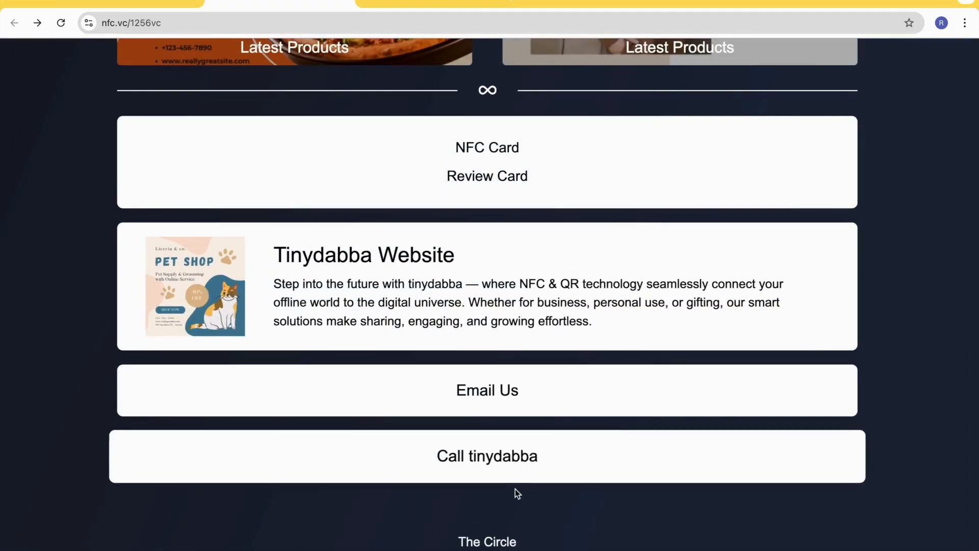
left_click(498, 462)
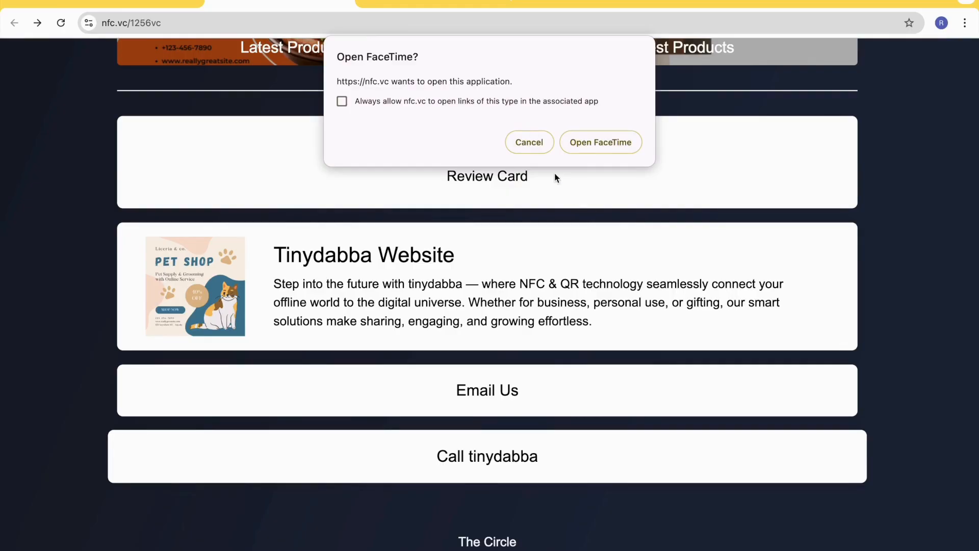
left_click(527, 145)
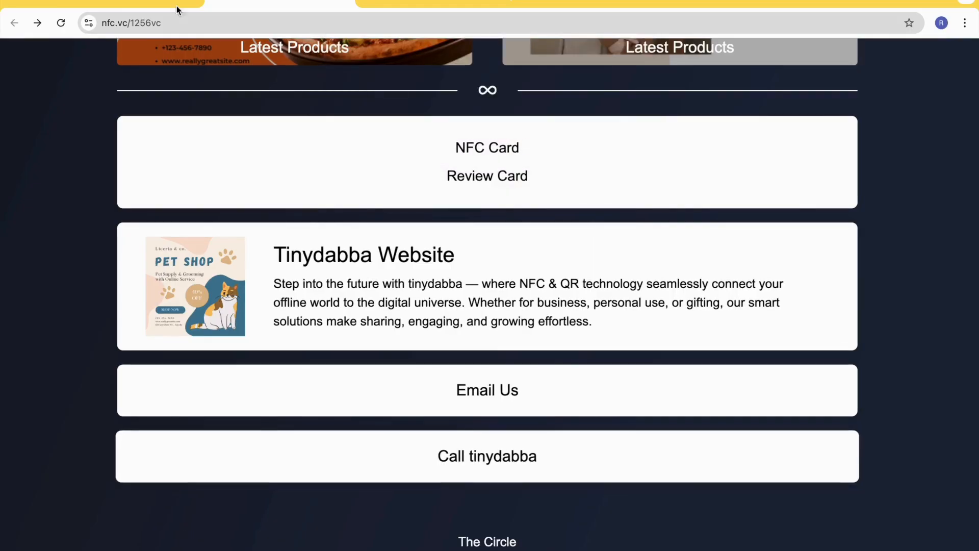
left_click(129, 3)
- Open the form for a new PDF document block, examine its file limits and name field, and close it without adding
left_click(544, 145)
scroll(481, 392, "down", 3)
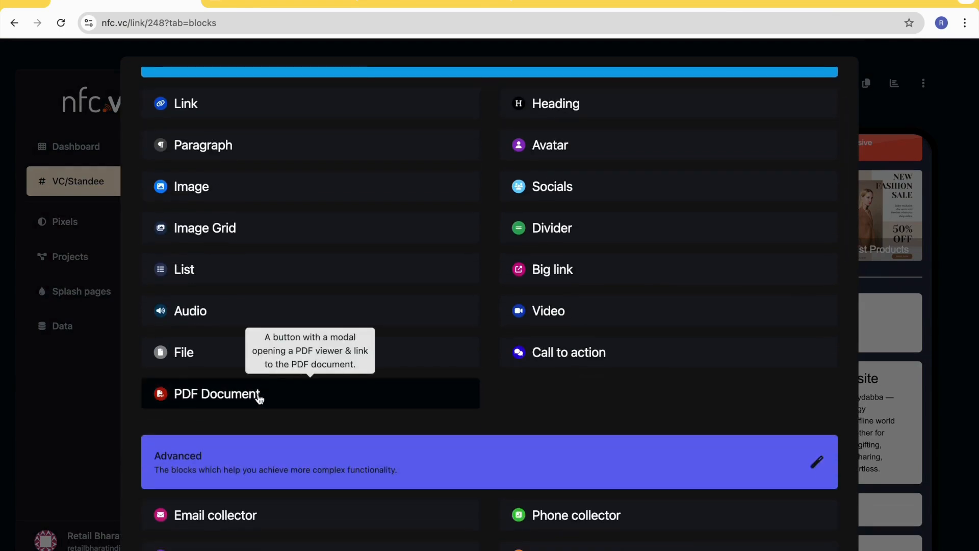
left_click(259, 400)
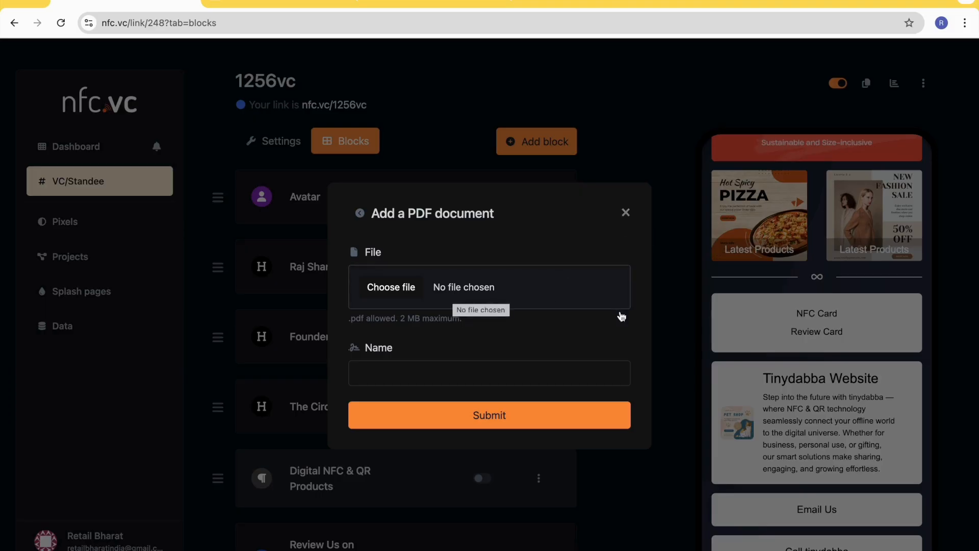
scroll(763, 402, "down", 3)
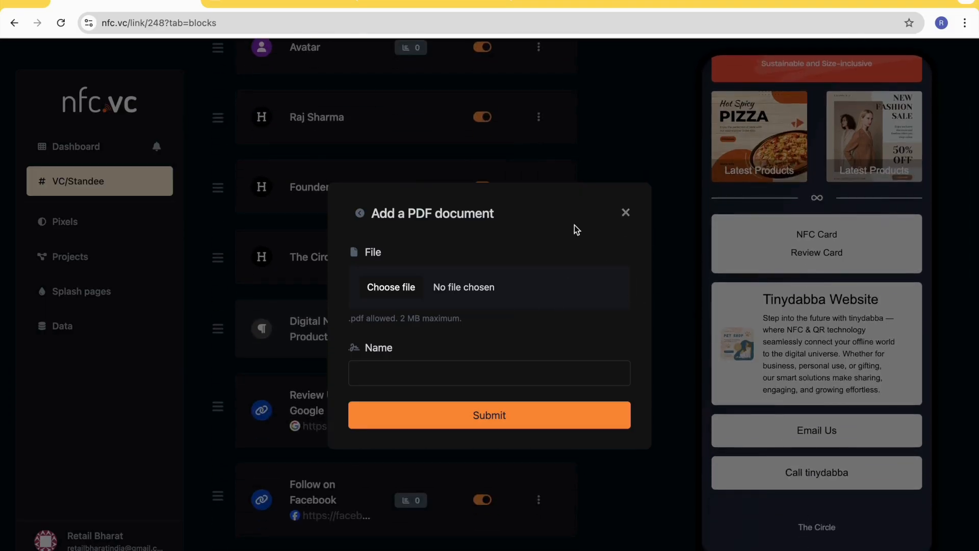
left_click(626, 212)
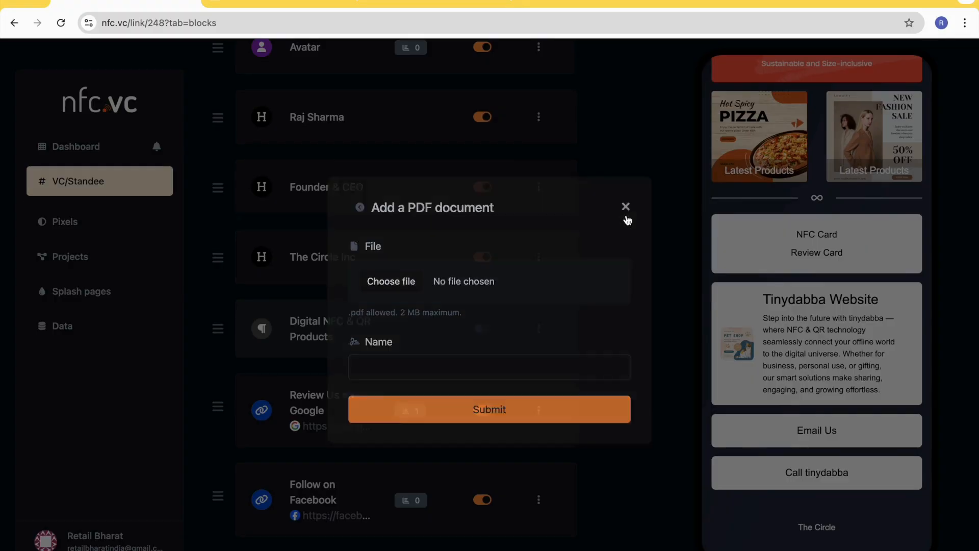
scroll(551, 149, "up", 3)
- Examine the standard and advanced block types available for a new block, and close the list without adding one
left_click(545, 146)
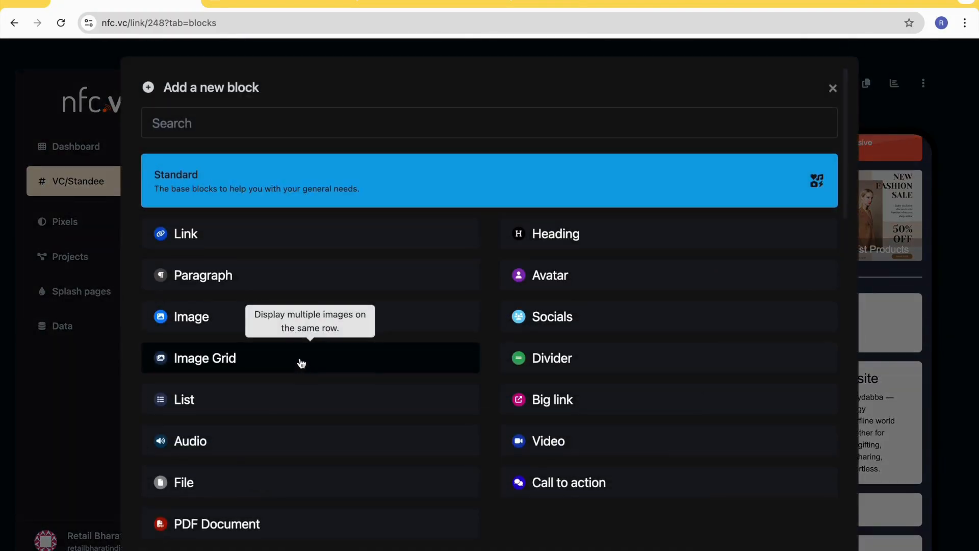
scroll(233, 453, "down", 1)
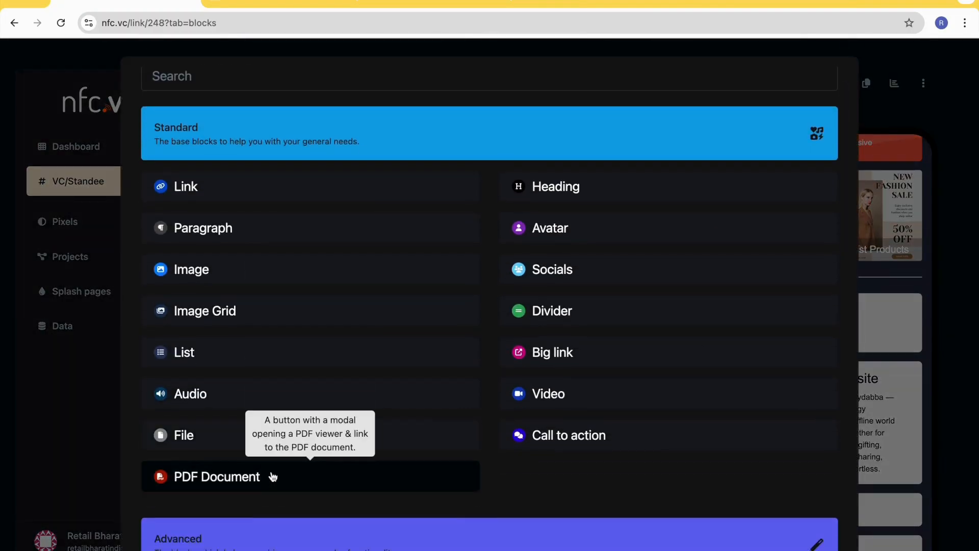
scroll(501, 480, "down", 2)
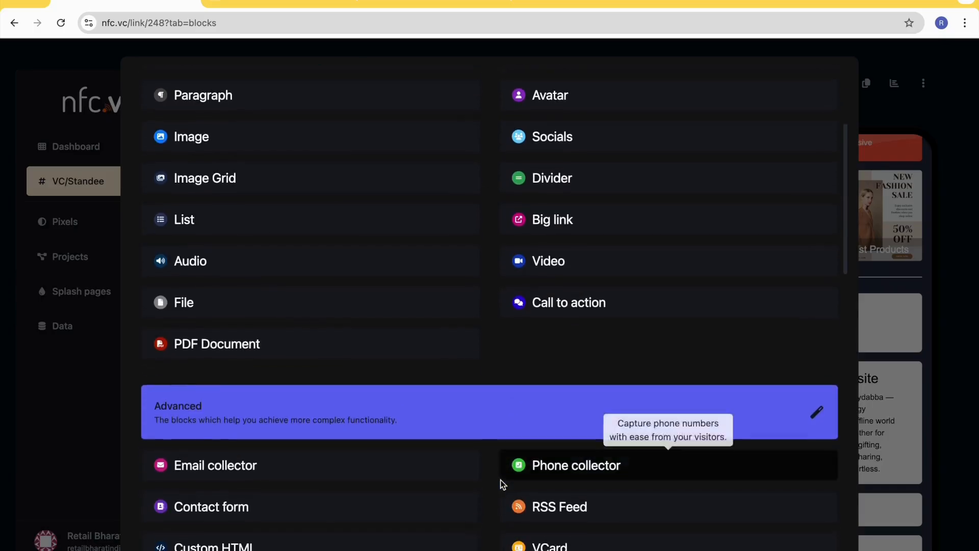
scroll(618, 428, "up", 3)
scroll(484, 393, "up", 2)
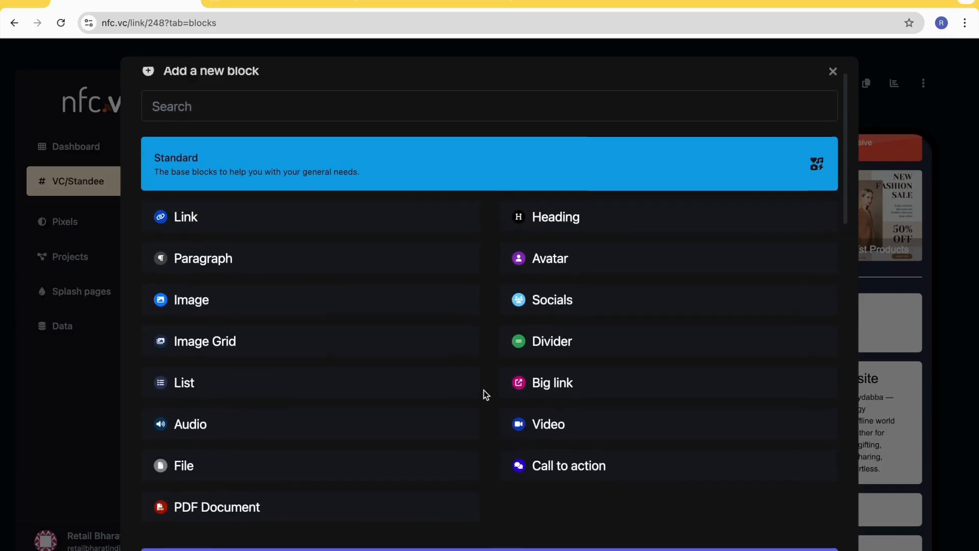
left_click(250, 125)
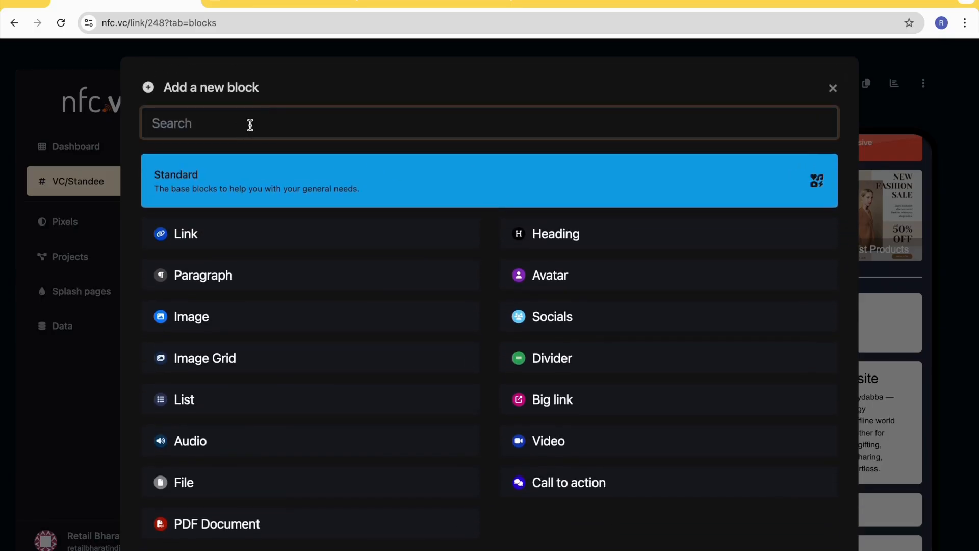
left_click(837, 91)
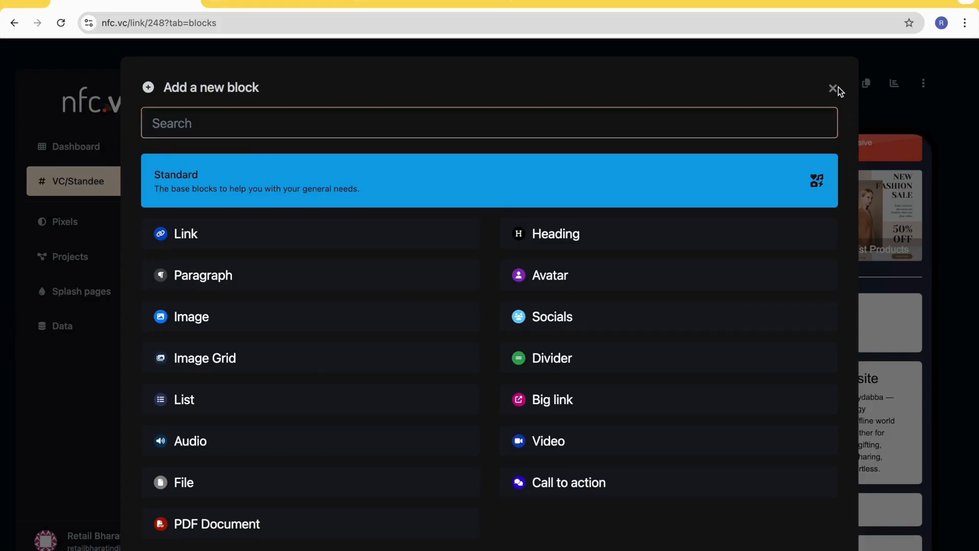
left_click(834, 89)
scroll(819, 455, "down", 3)
scroll(819, 455, "up", 10)
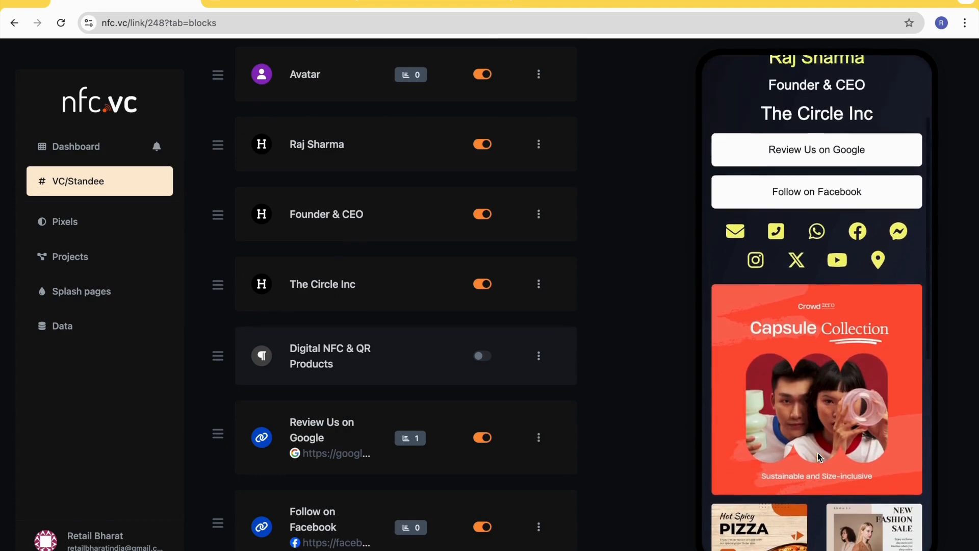
scroll(534, 290, "up", 3)
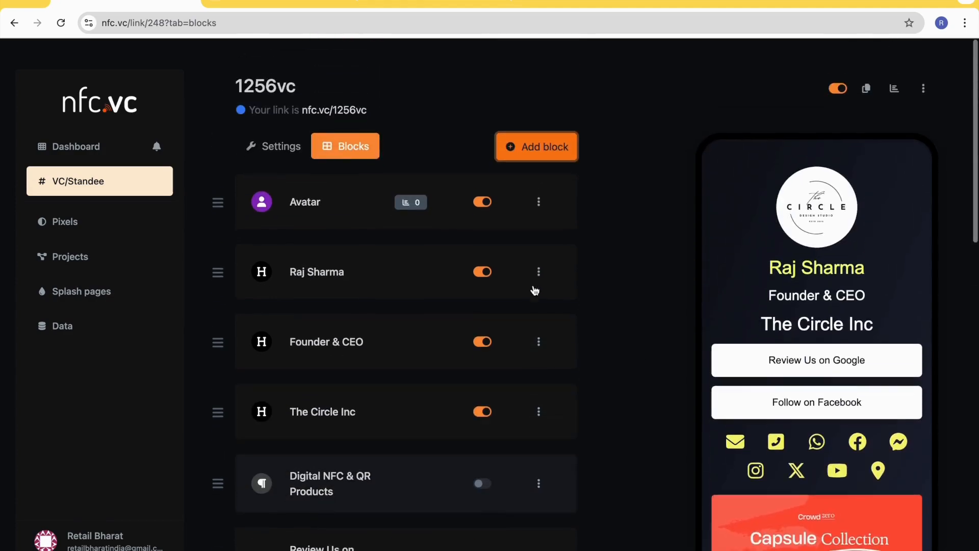
- Find the VCard block type by searching for "vc" and add a VCard block with the name "Save Contact"
left_click(533, 148)
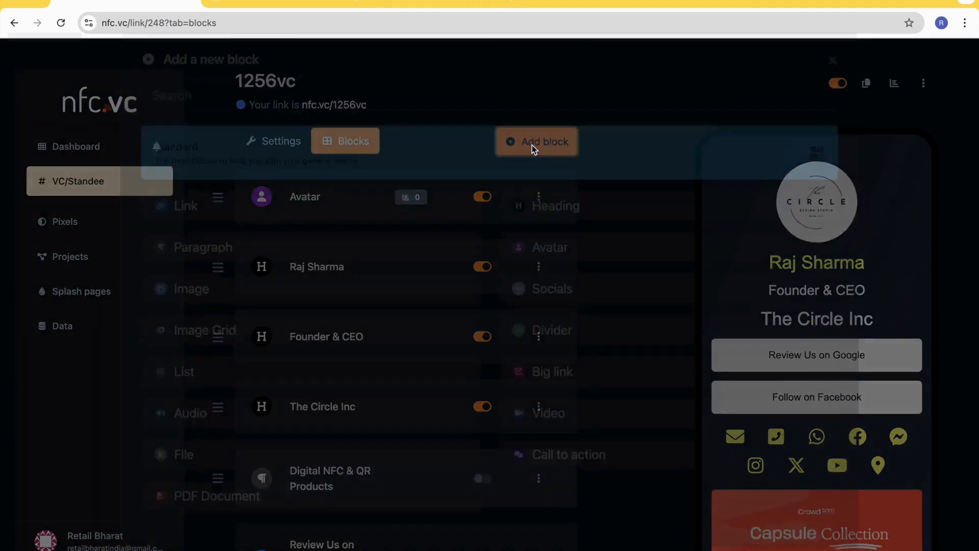
scroll(431, 439, "down", 7)
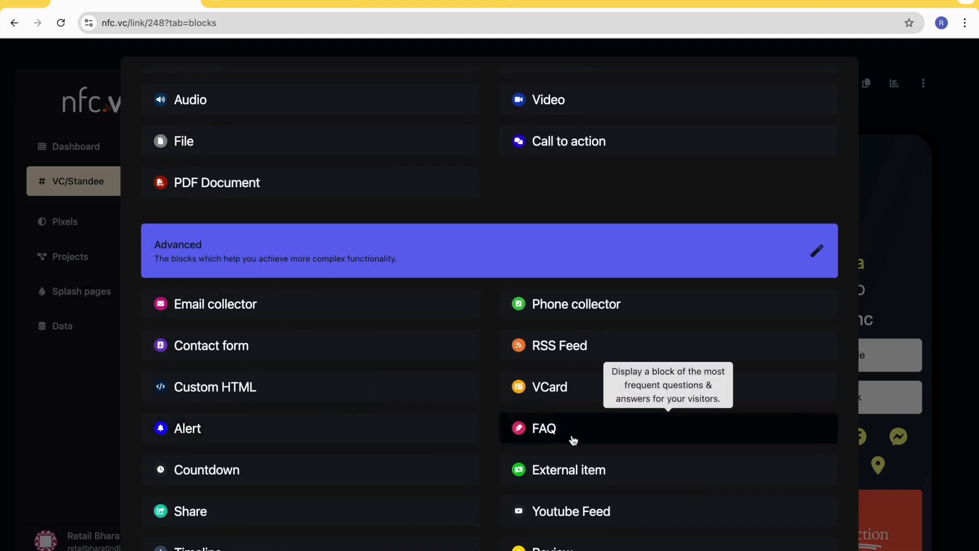
scroll(532, 387, "up", 7)
left_click(204, 123)
type("vc")
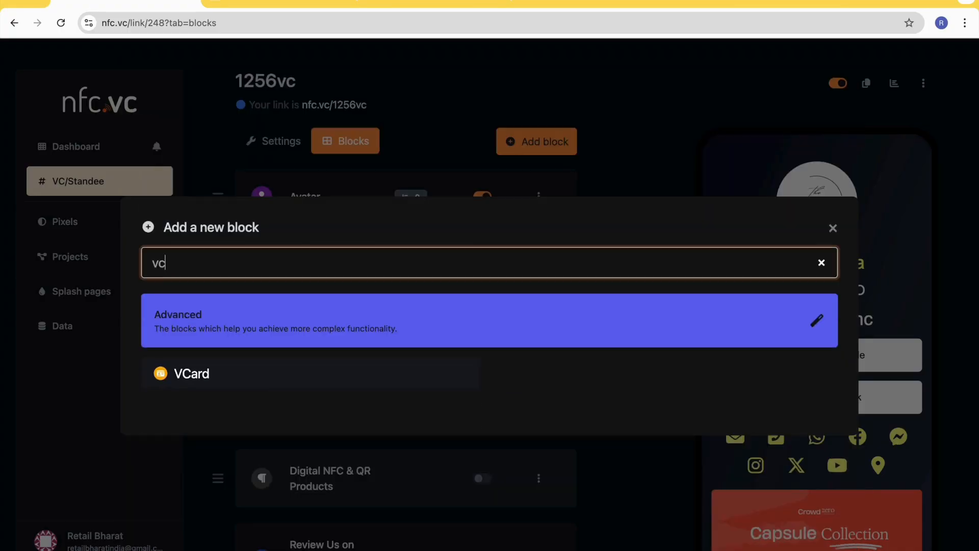
left_click(214, 377)
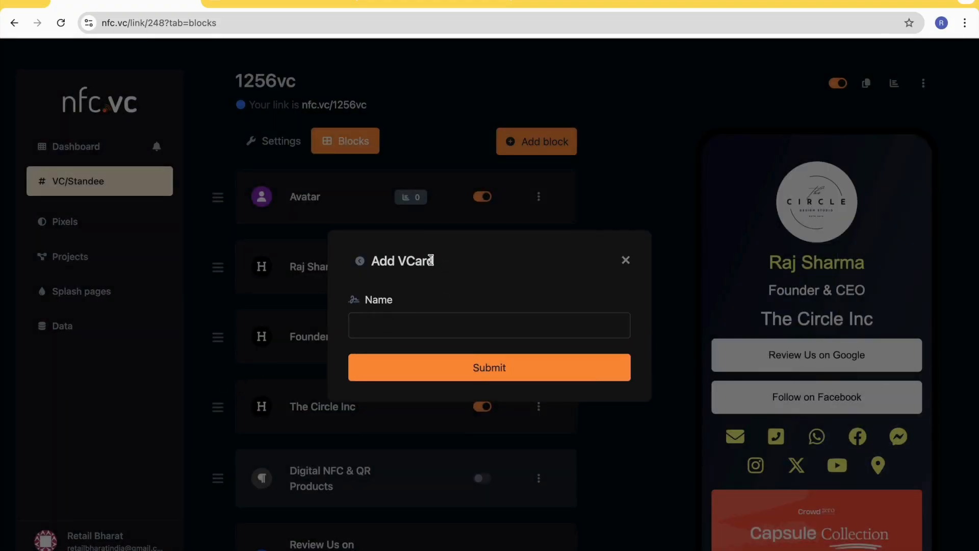
left_click(388, 324)
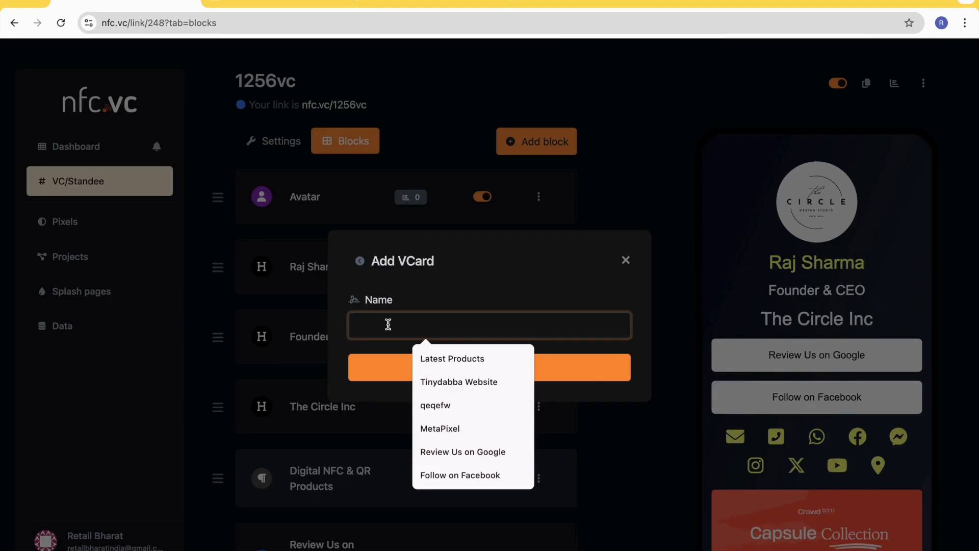
type("Save Contact")
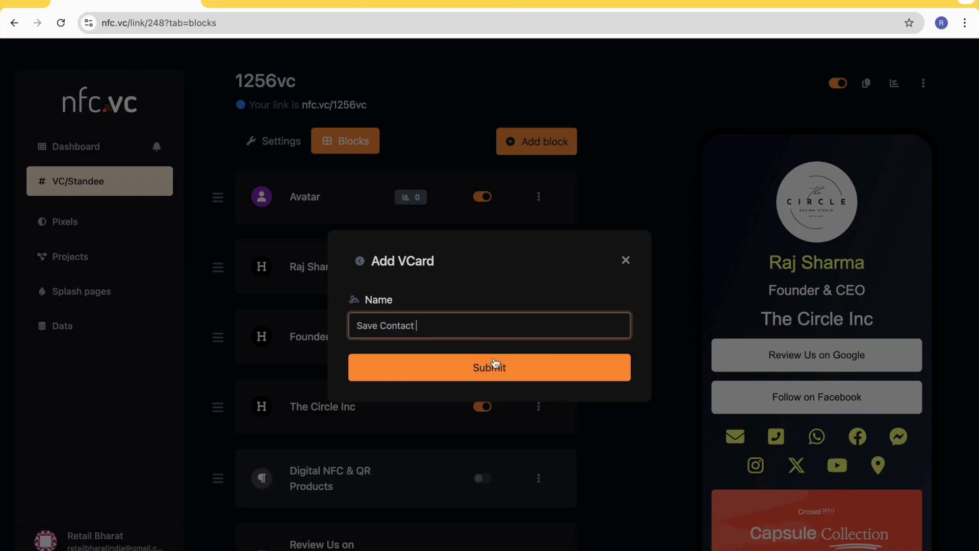
left_click(489, 376)
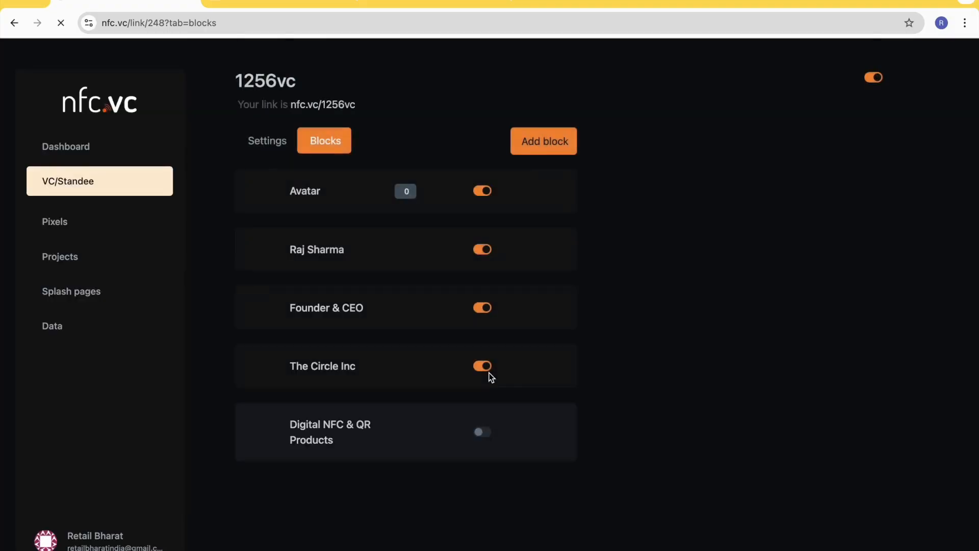
- Open the Save Contact block for editing and expand its Vcard settings
scroll(819, 456, "down", 5)
scroll(819, 456, "down", 10)
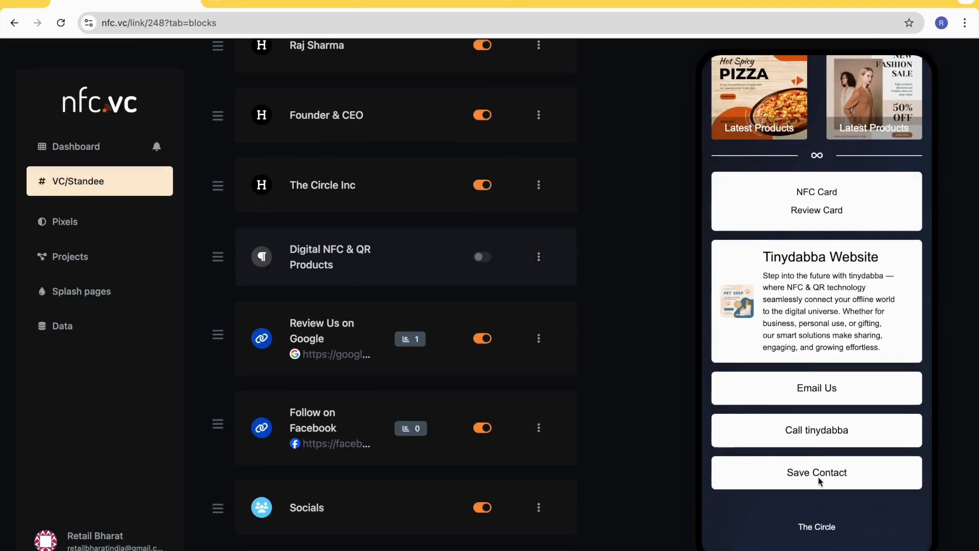
scroll(325, 393, "down", 10)
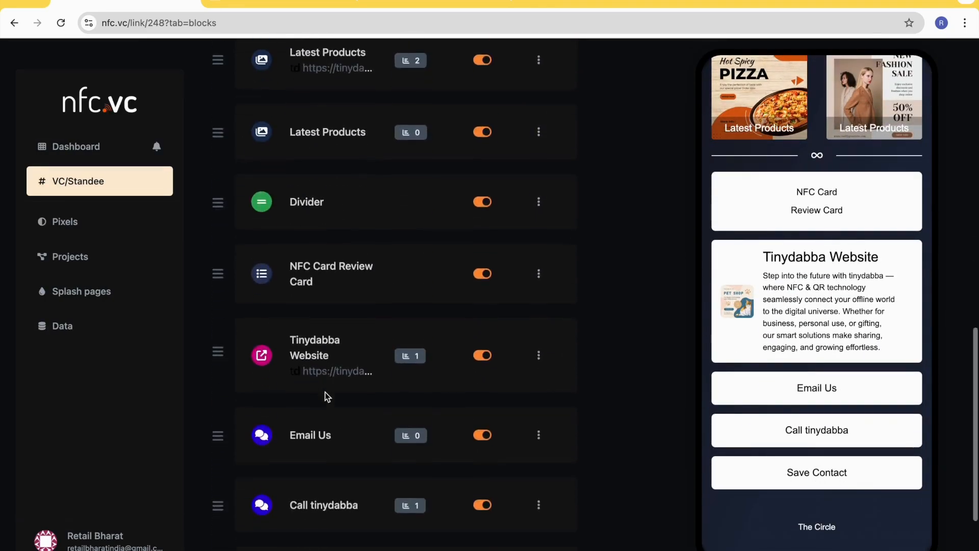
scroll(325, 392, "down", 4)
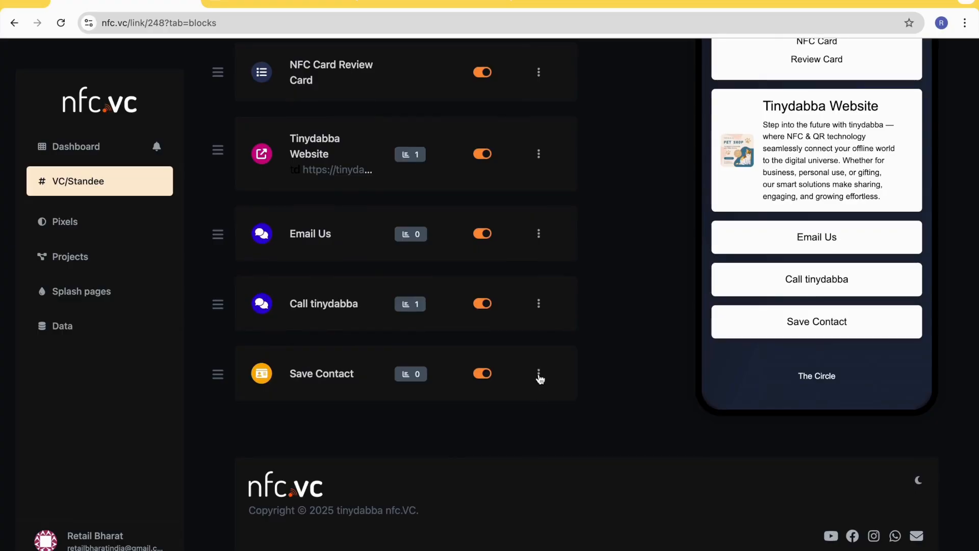
left_click(536, 374)
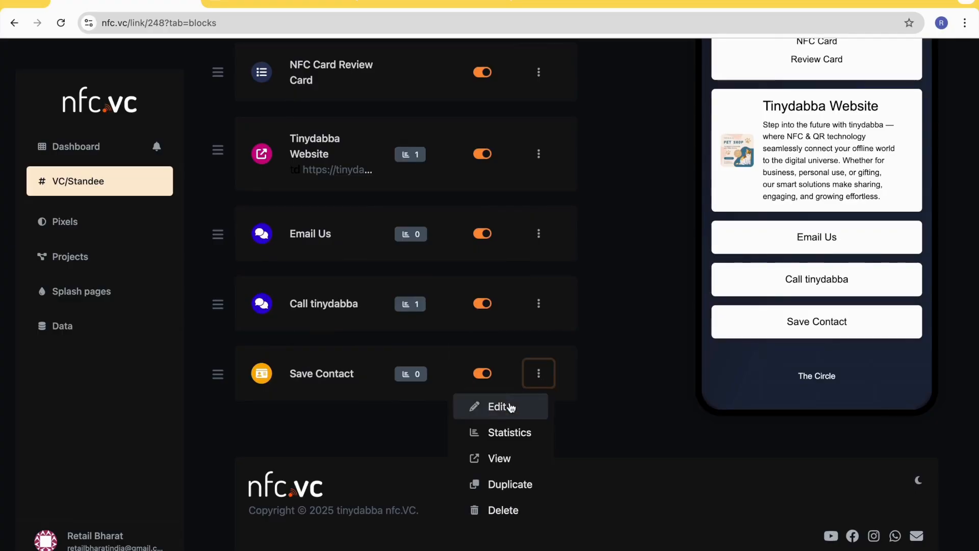
left_click(510, 408)
scroll(459, 387, "down", 3)
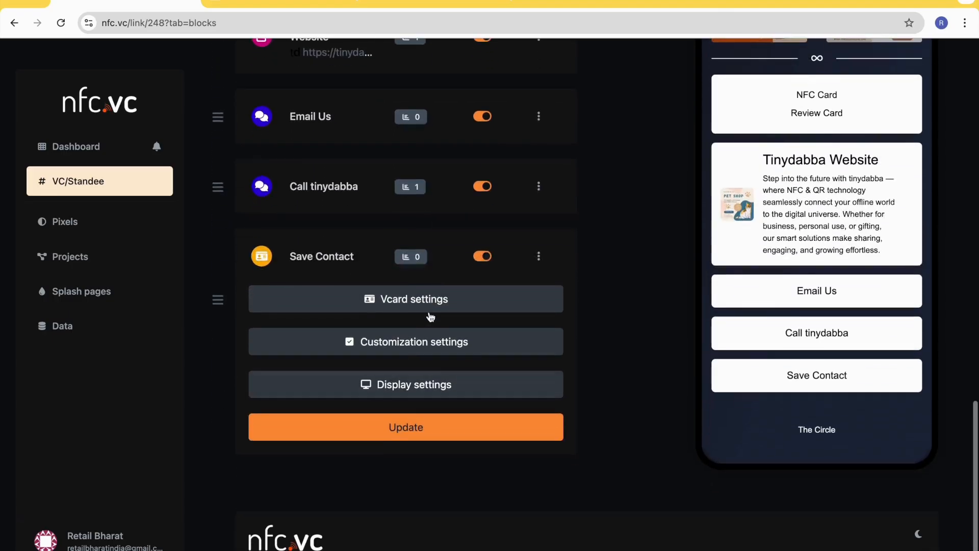
left_click(466, 304)
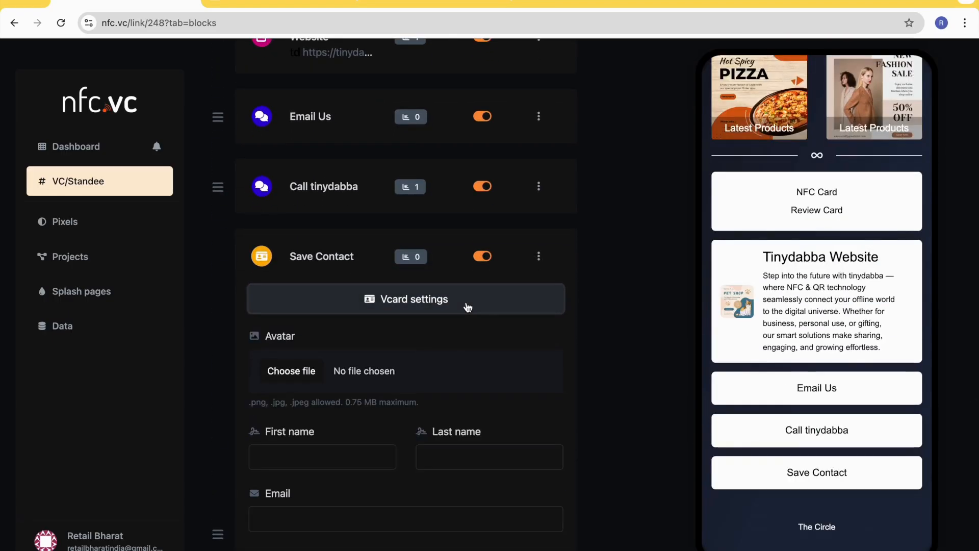
- Choose the image 1.png from the TheCircle folder as the vCard's avatar
scroll(427, 374, "down", 3)
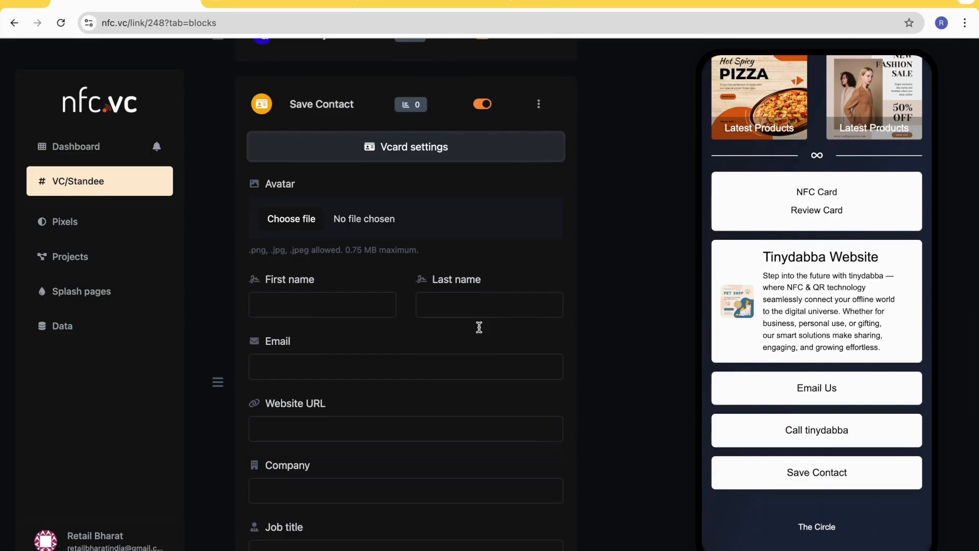
scroll(378, 354, "down", 1)
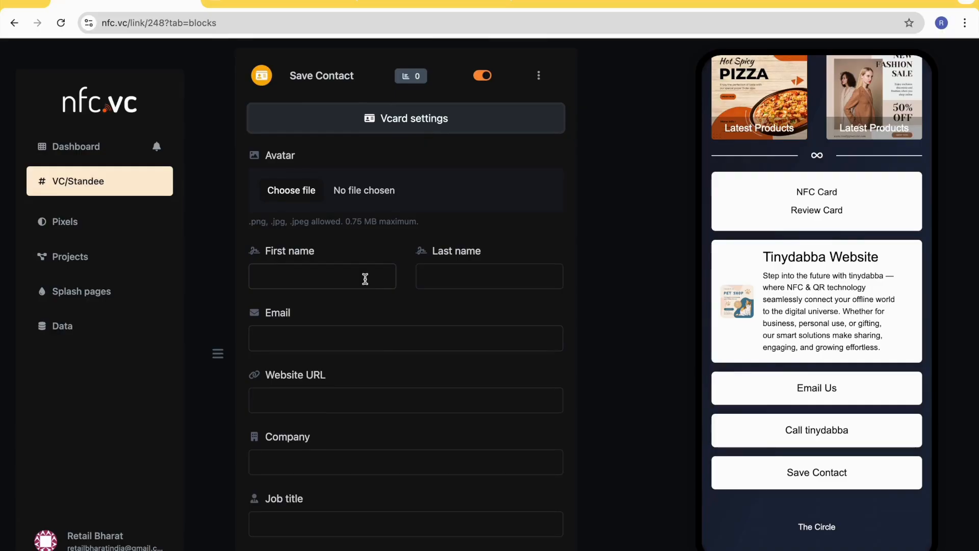
left_click(278, 201)
double_click(385, 150)
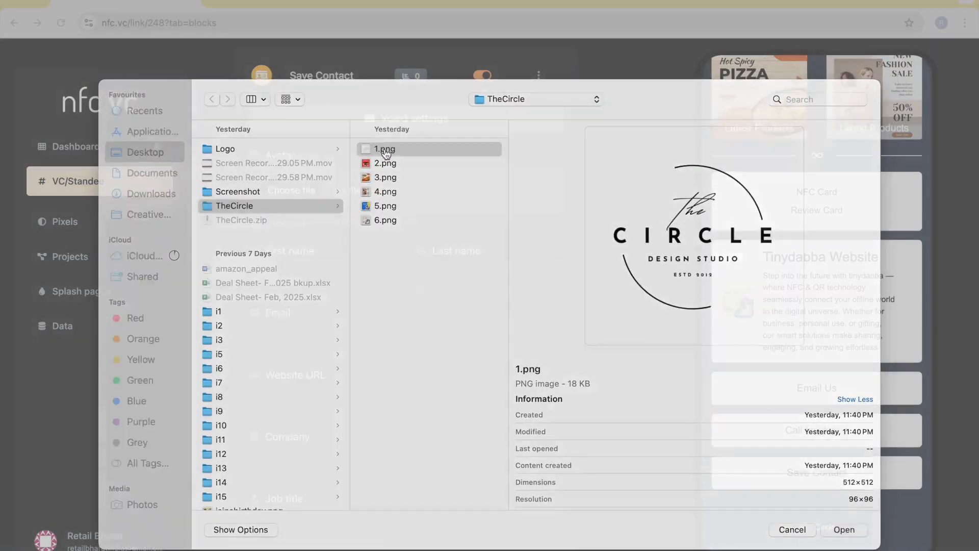
- Set the vCard's first name to "Tinydabba" and its last name to "Support"
scroll(380, 240, "down", 1)
left_click(309, 228)
type("Tinydabba")
key("Tab")
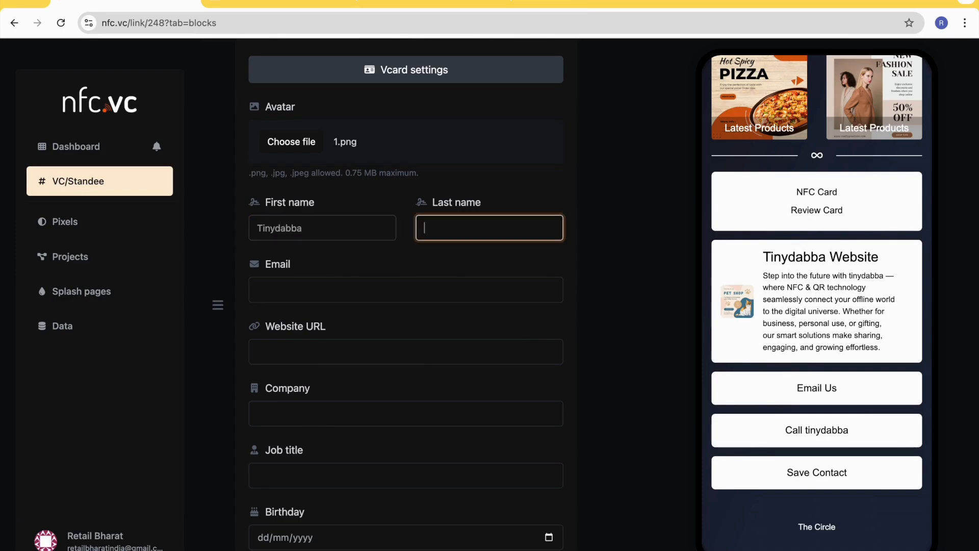
type("Support")
key("Tab")
key("Tab")
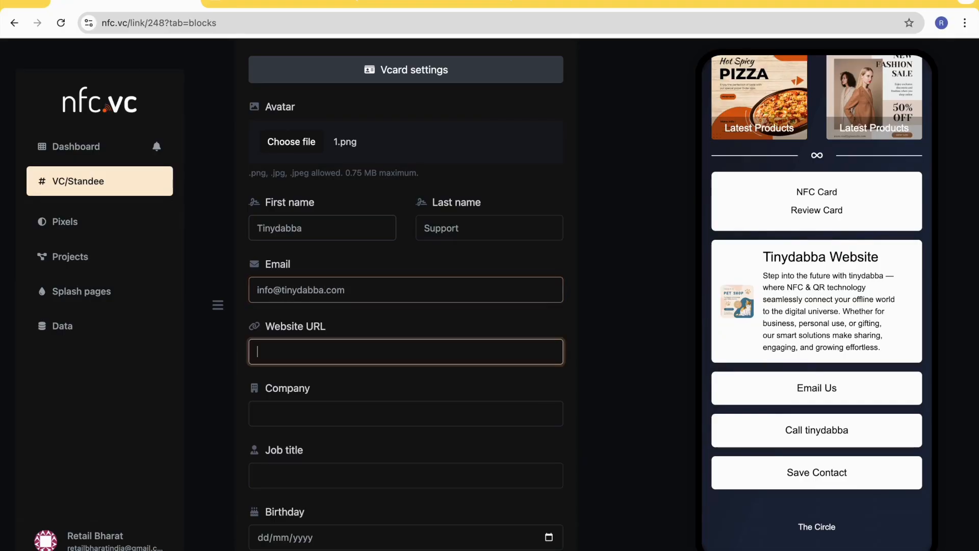
type("https://tinydabba.com")
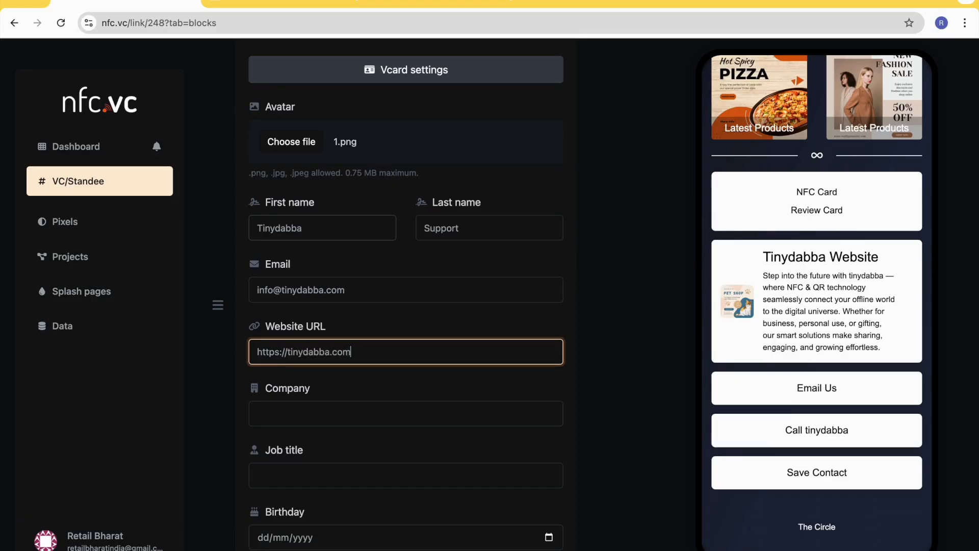
- Set the vCard's company to "Tinydabba"
scroll(303, 359, "down", 2)
left_click(303, 359)
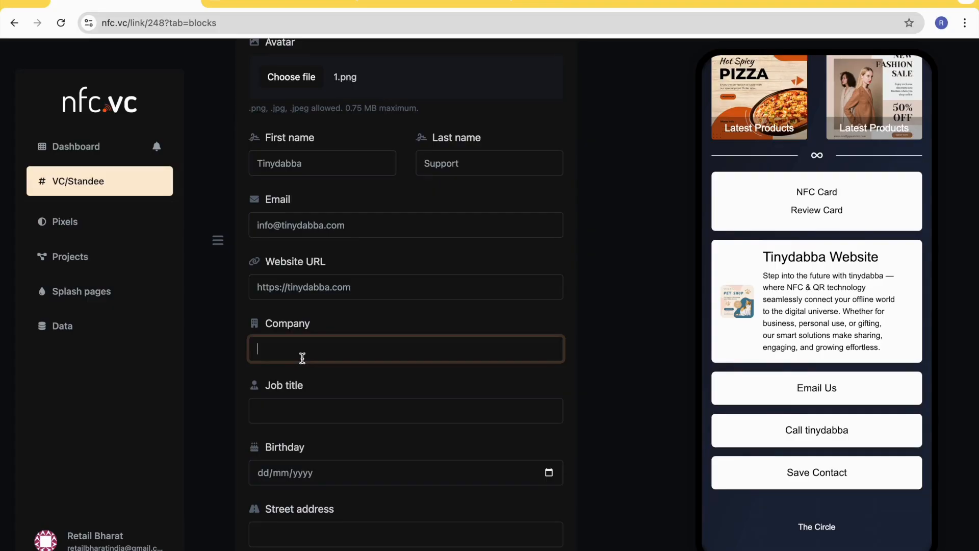
type("Tinydabba")
- Leave the job title and birthday empty, and fill in the vCard's street address and city
scroll(406, 296, "down", 2)
left_click(286, 348)
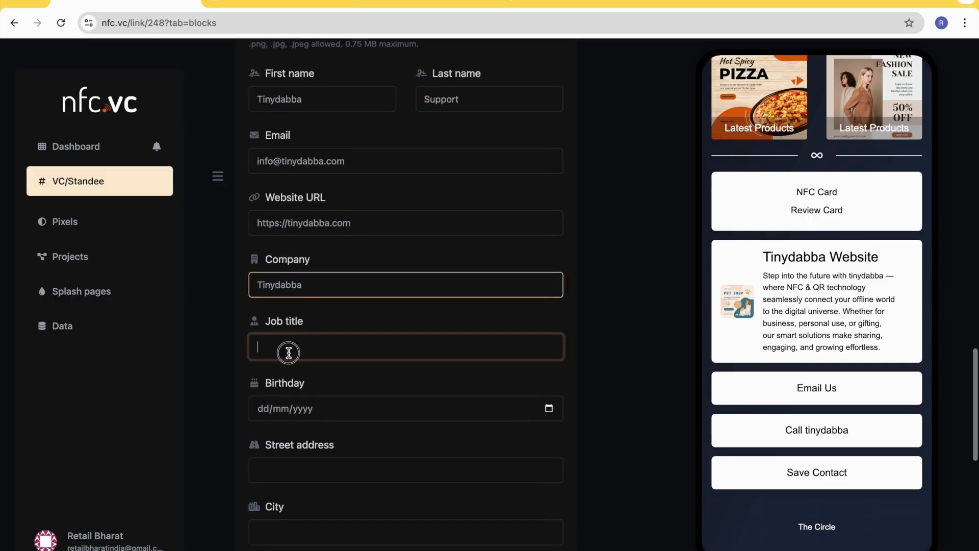
scroll(286, 350, "down", 3)
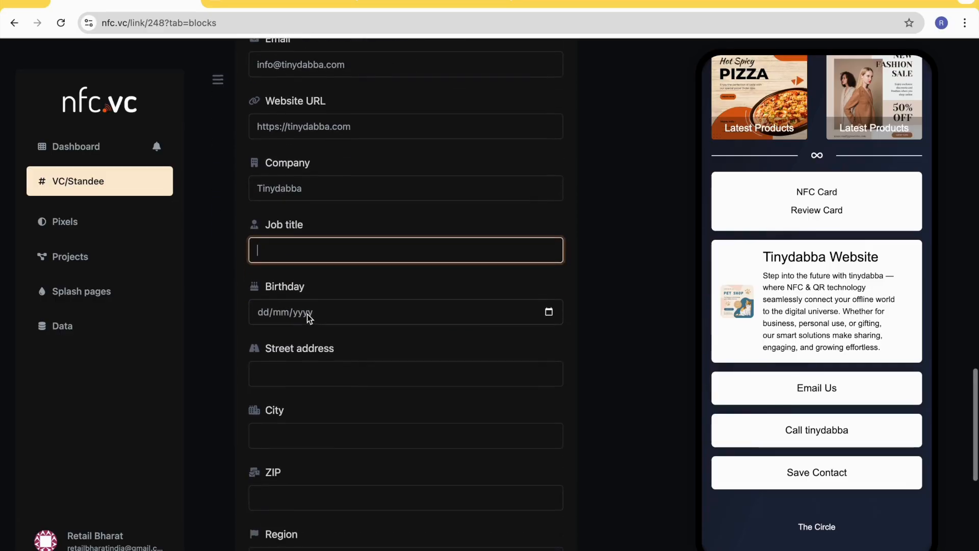
scroll(333, 309, "down", 1)
left_click(321, 330)
type("Gurgaon")
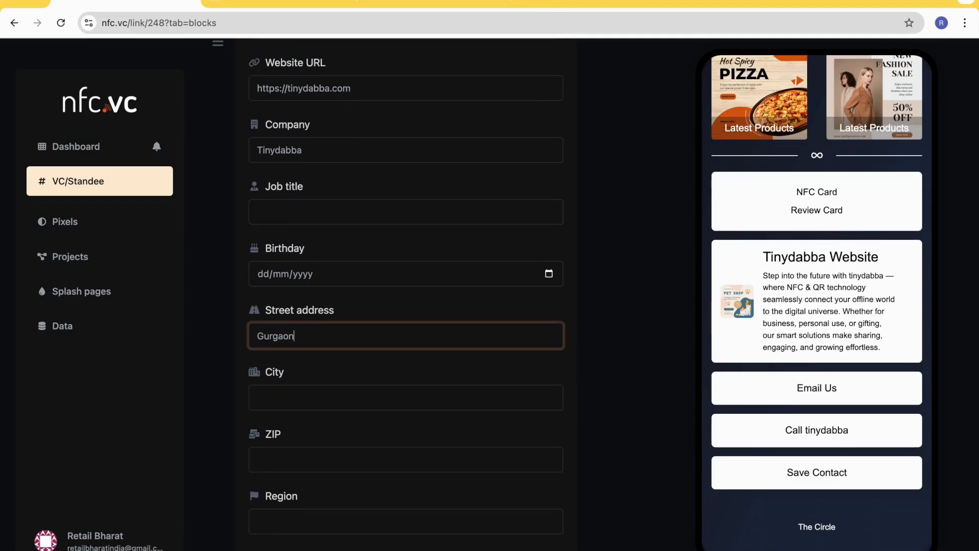
left_click(321, 389)
type("Gurga")
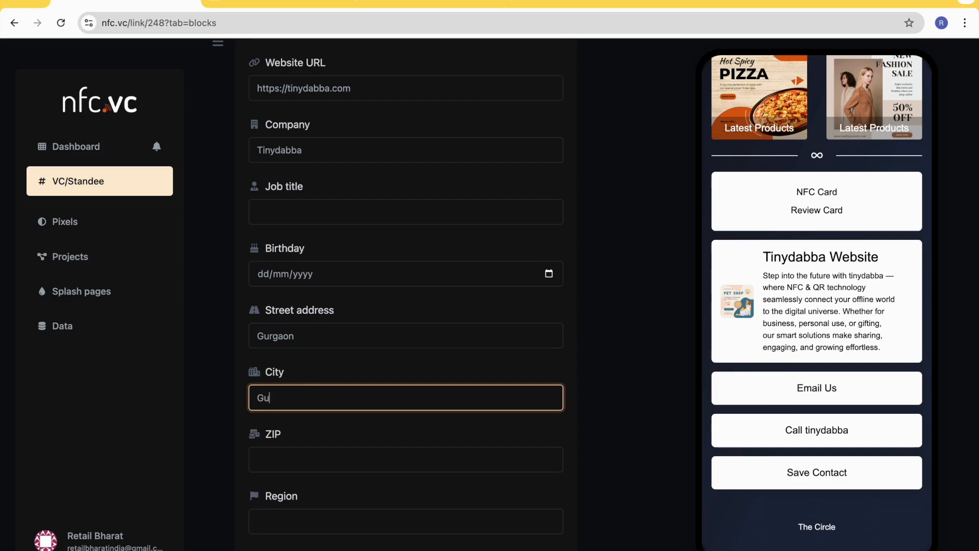
type("on")
- Replace the vCard's street address with the sector, and fill in the ZIP code and the country India
left_click(302, 339)
key("ctrl+a")
type("Sector 72")
key("Tab")
key("Tab")
type("122001")
scroll(301, 380, "down", 4)
left_click(301, 380)
type("Inid")
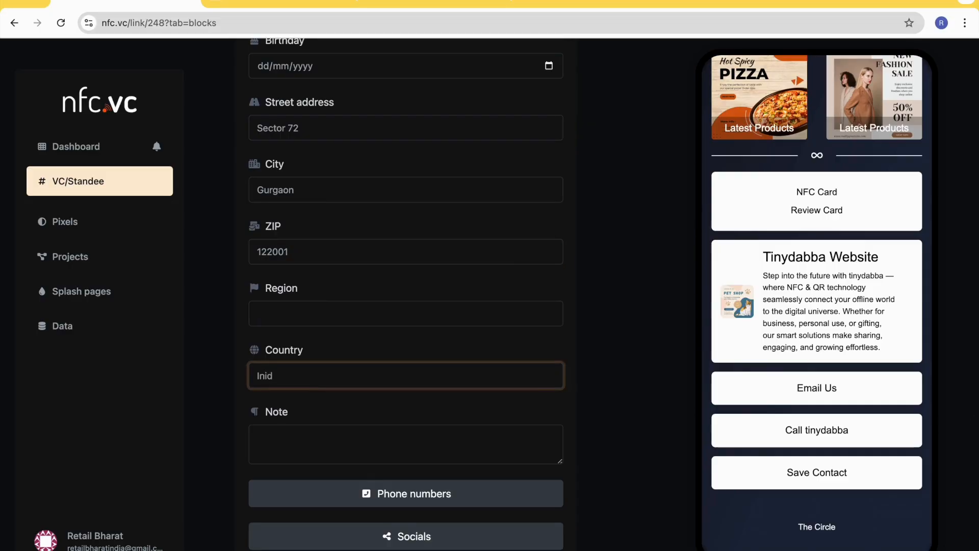
key("Tab")
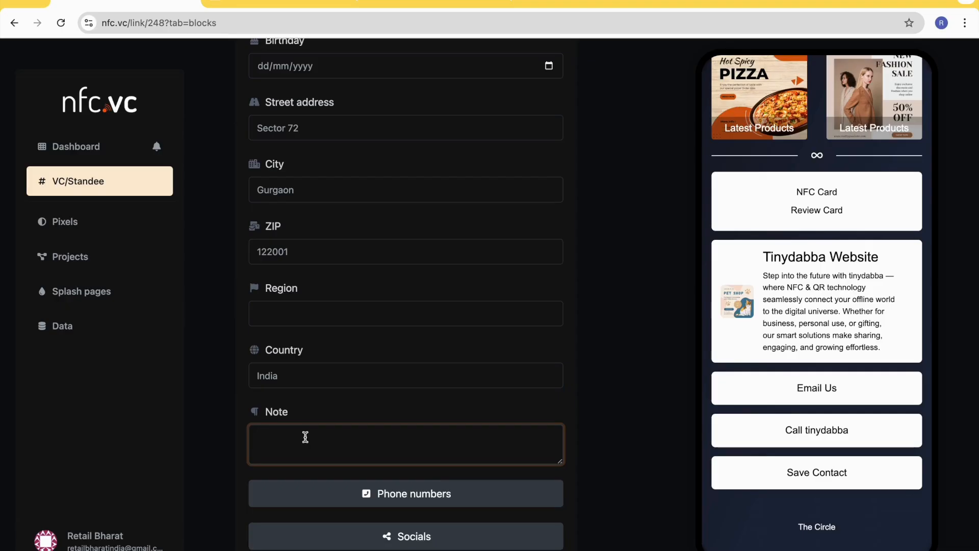
- Enter the note "we met at tedx, gurgaon" in the vCard
type("weme")
key("BackSpace")
key("BackSpace")
type("met at r")
key("BackSpace")
type("x, gurgaon")
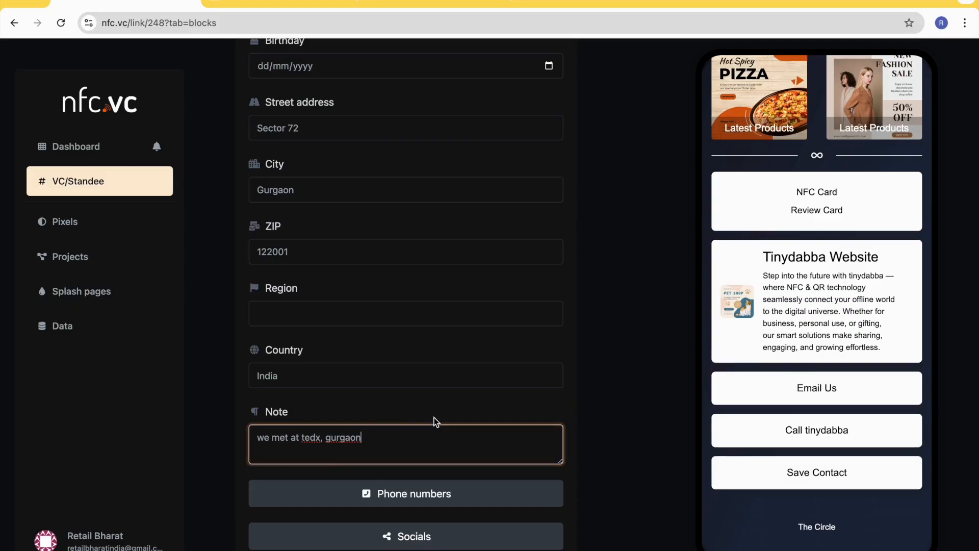
- Expand the vCard's phone numbers section and add a blank phone number entry
scroll(434, 417, "down", 2)
scroll(390, 332, "down", 1)
scroll(417, 289, "down", 1)
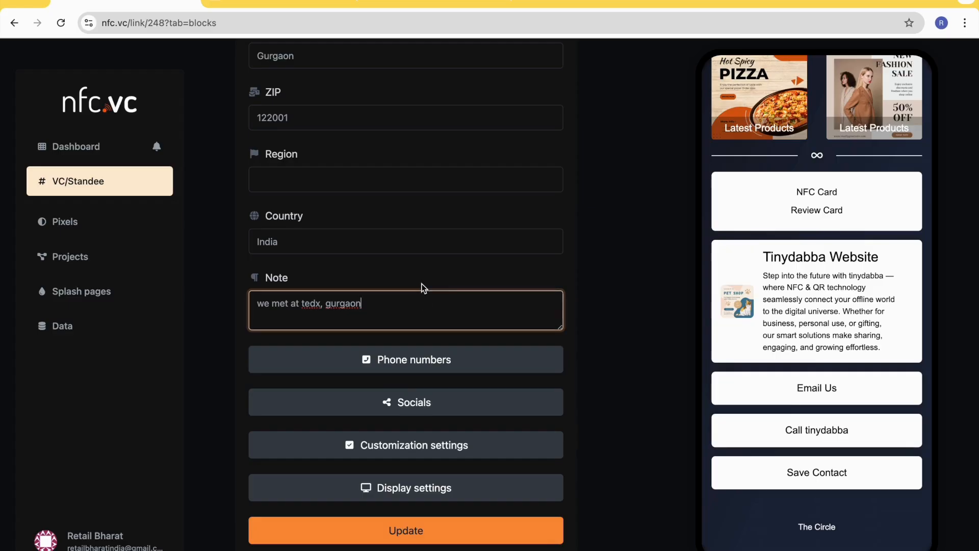
scroll(442, 270, "down", 1)
scroll(441, 278, "down", 1)
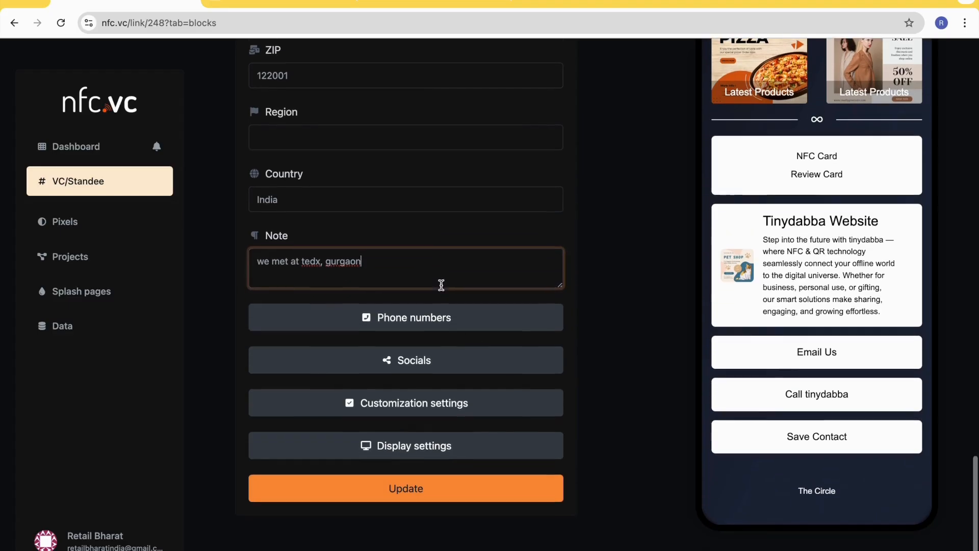
left_click(432, 317)
scroll(432, 317, "down", 2)
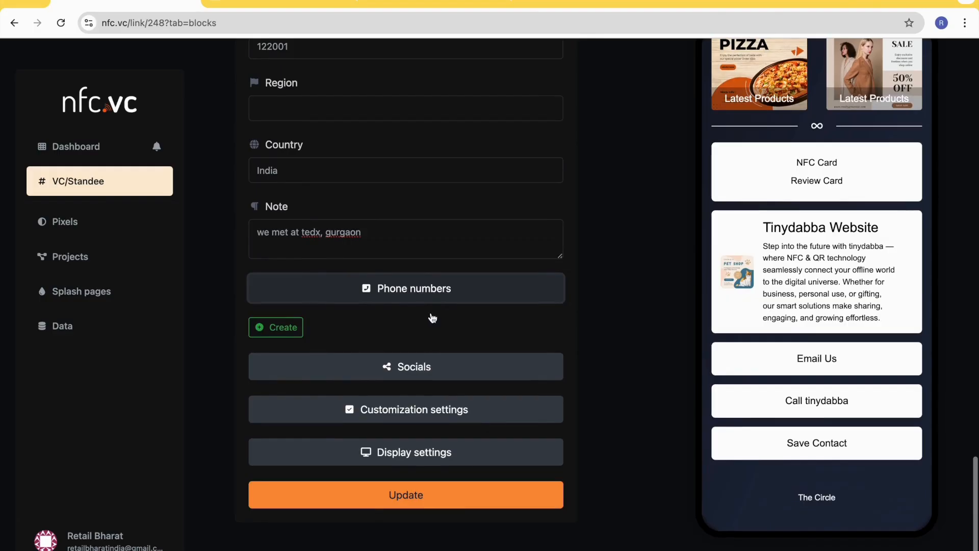
scroll(320, 302, "down", 1)
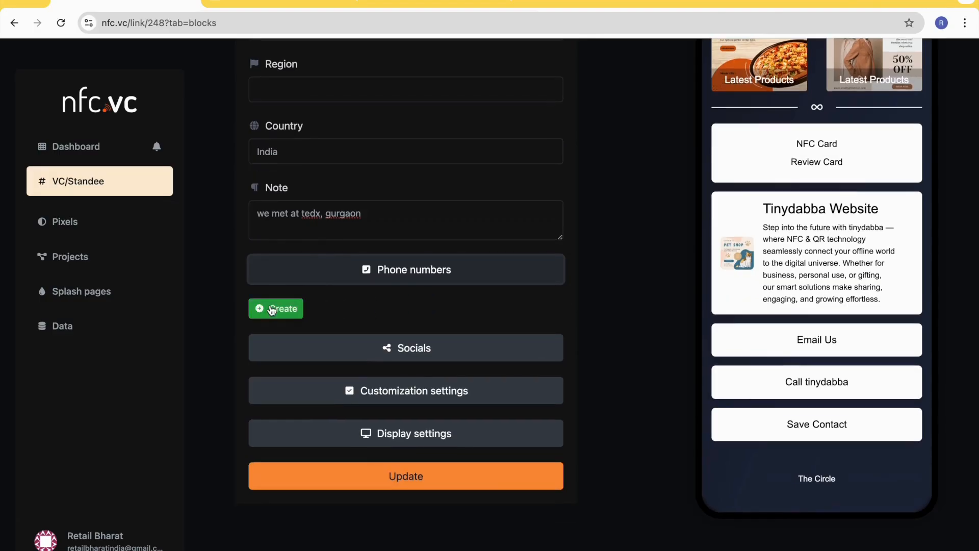
left_click(448, 272)
left_click(449, 272)
left_click(276, 308)
left_click(325, 335)
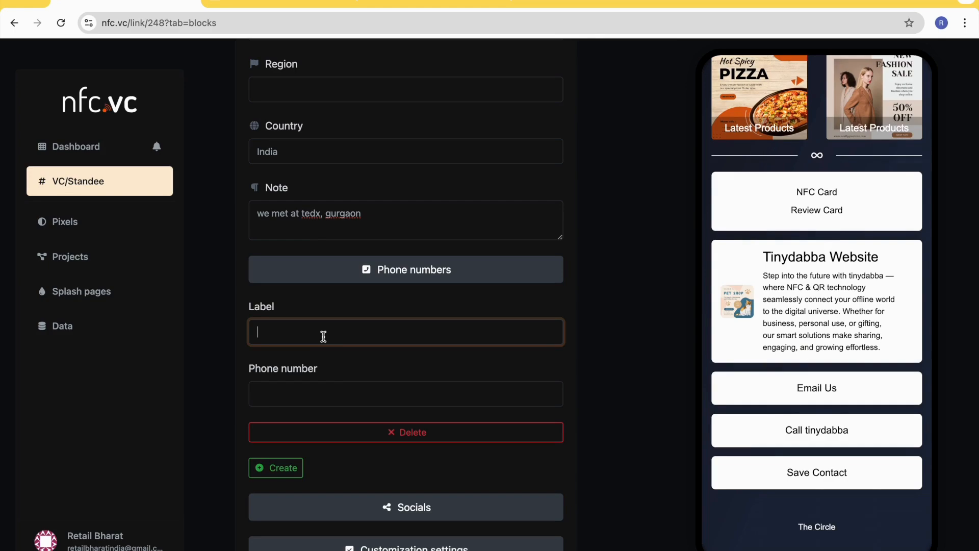
- Label the new phone entry "Mobile" and fill in the company's phone number with the +91 prefix
type("Mobile")
key("Tab")
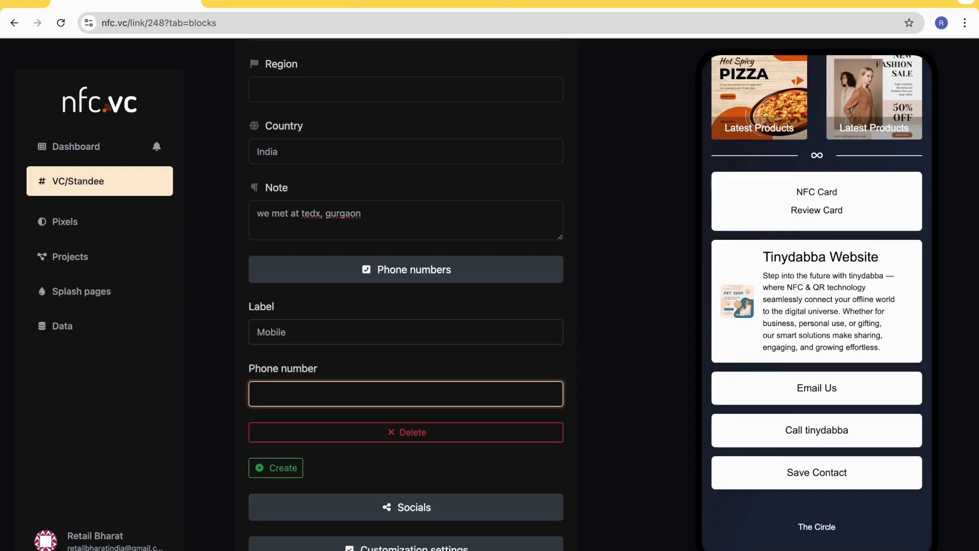
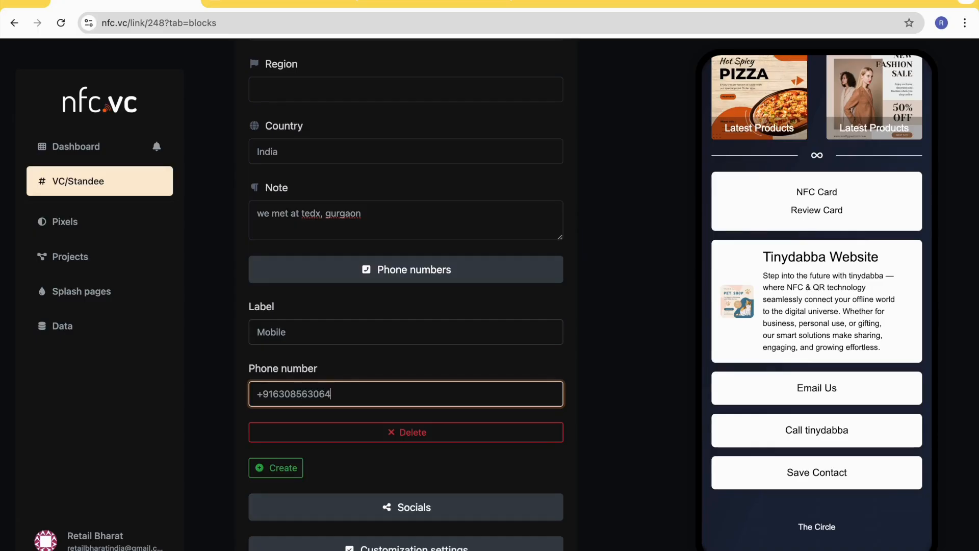
- Replace the first phone entry's label with "Support"
double_click(286, 330)
type("M")
key("BackSpace")
type("What")
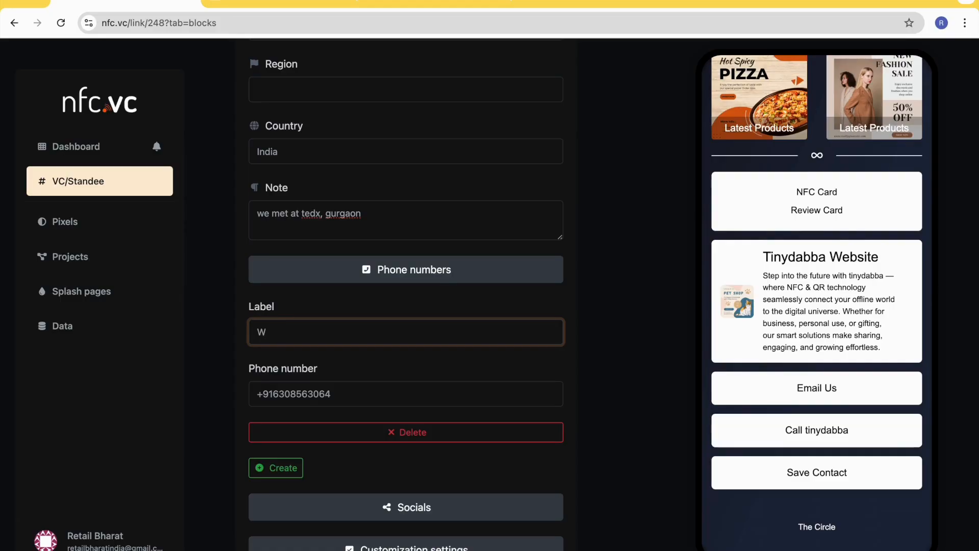
key("BackSpace")
type("Support")
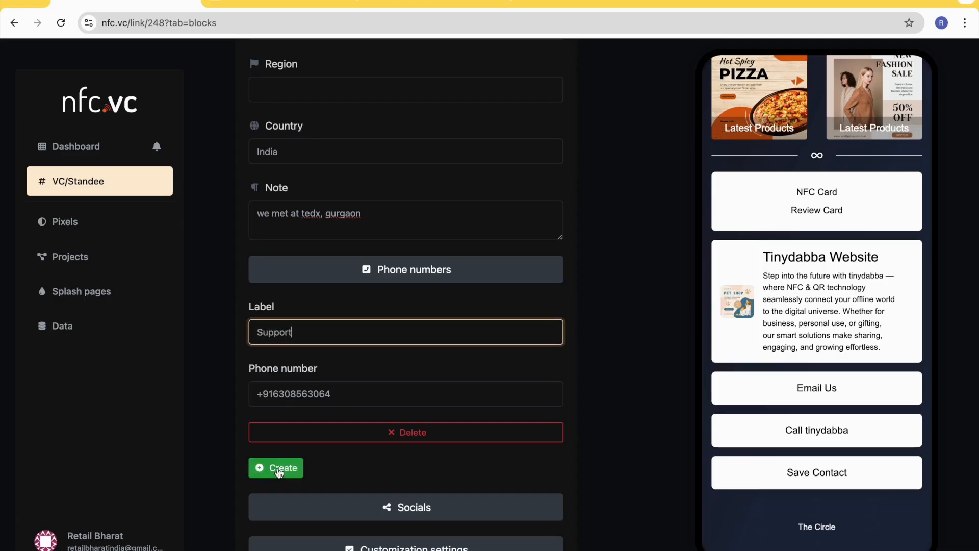
- Add a second phone number entry labelled "WhatsApp Bot" and fill in its phone number
scroll(322, 465, "down", 1)
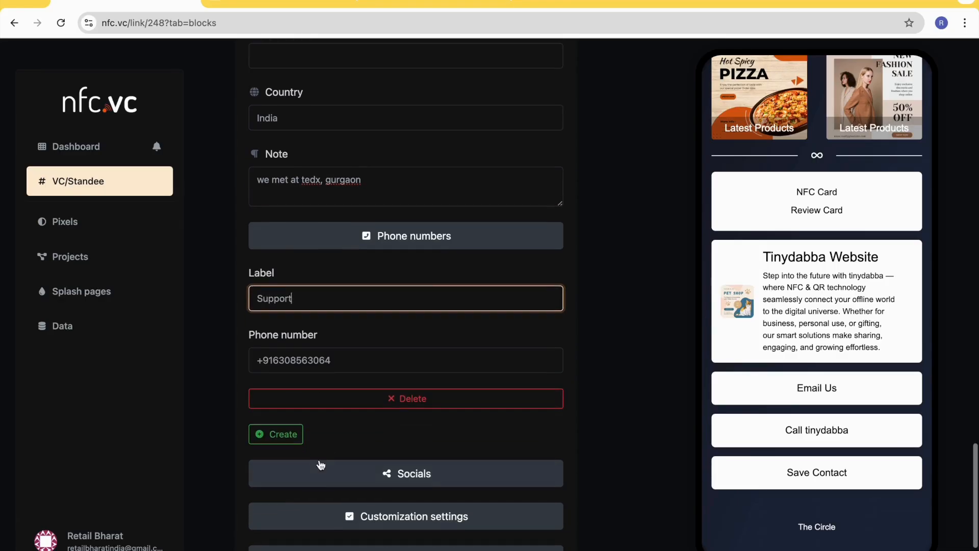
left_click(280, 434)
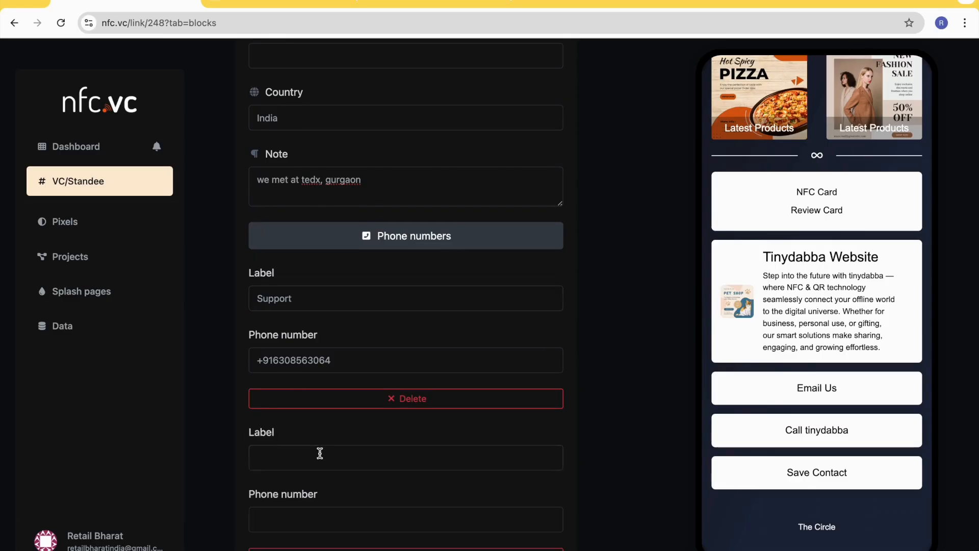
scroll(320, 453, "down", 2)
left_click(303, 378)
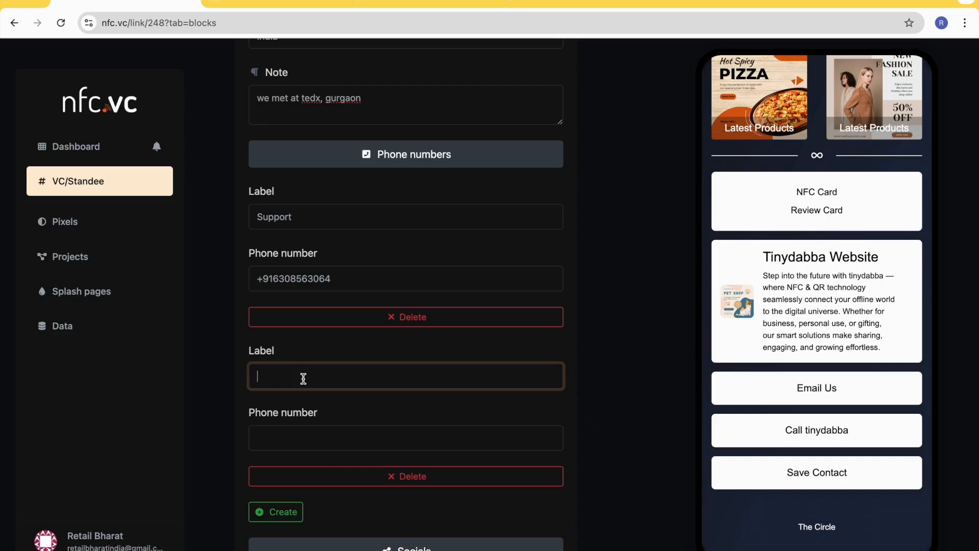
type("Whatsa")
type("pp Bot")
key("Tab")
- Add a social entry labelled "Instagram" to the vCard
scroll(345, 238, "down", 3)
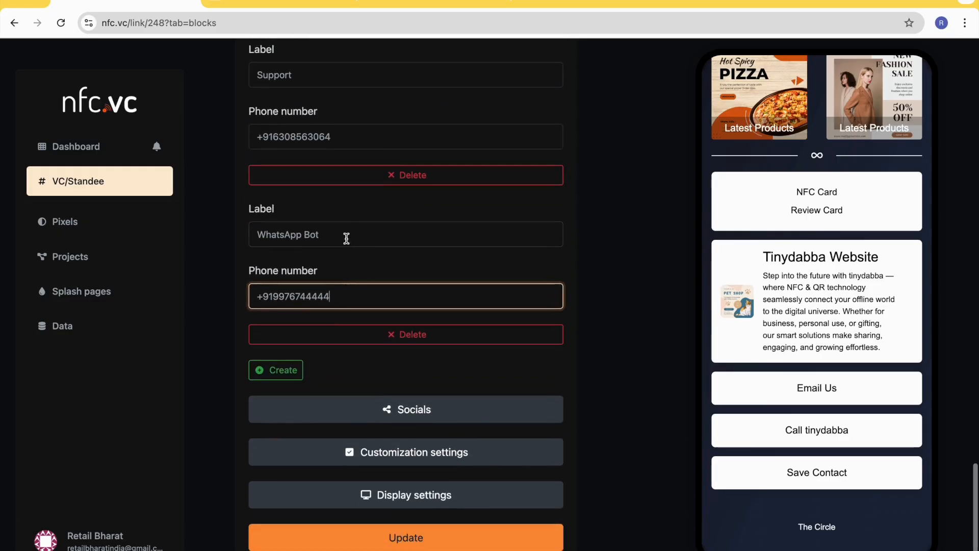
left_click(406, 364)
scroll(395, 363, "down", 2)
left_click(281, 321)
left_click(331, 349)
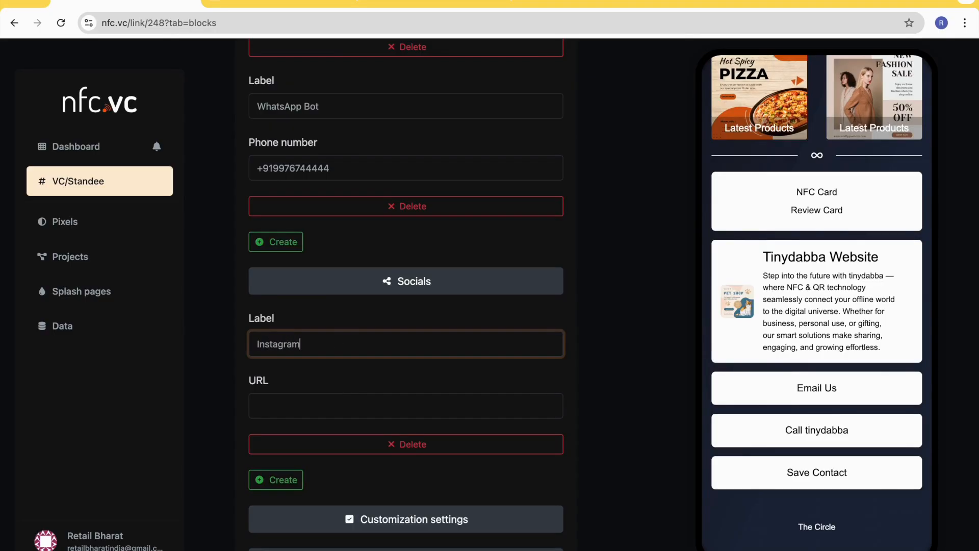
- Open the mytinydabba Instagram profile in another browser tab and copy its web address
left_click(324, 407)
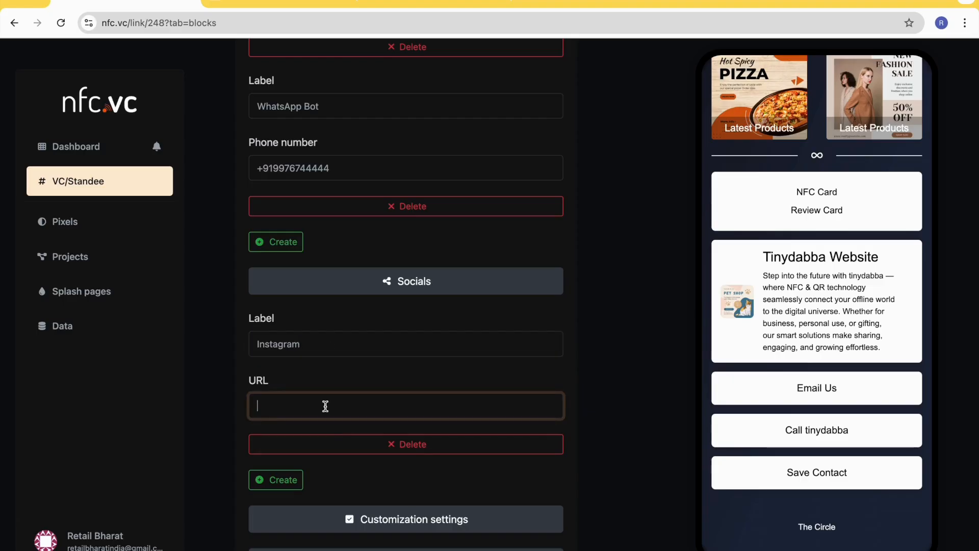
left_click(516, 5)
type("instagram")
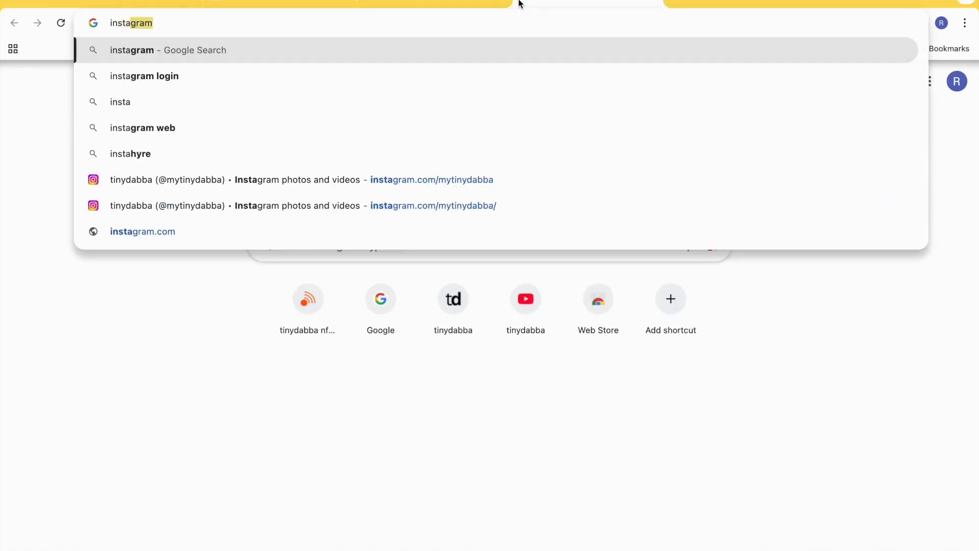
key("Down")
key("Down")
key("Down")
key("Down")
key("Down")
key("Down")
key("Down")
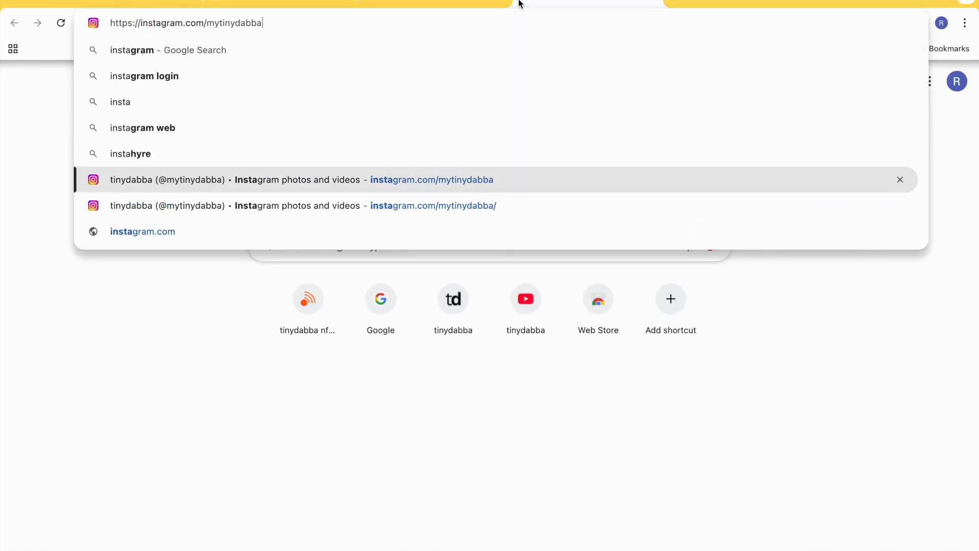
key("Up")
key("Return")
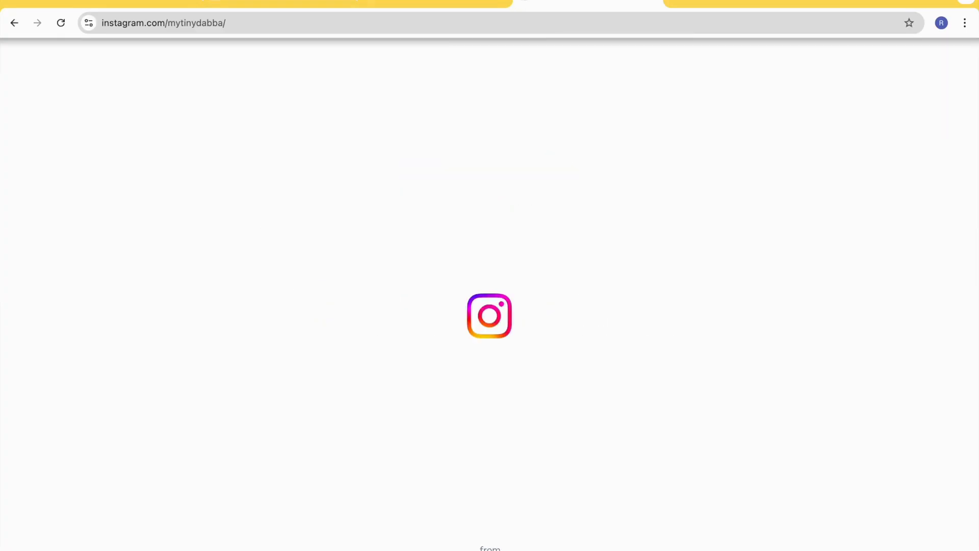
left_click(216, 17)
key("ctrl+c")
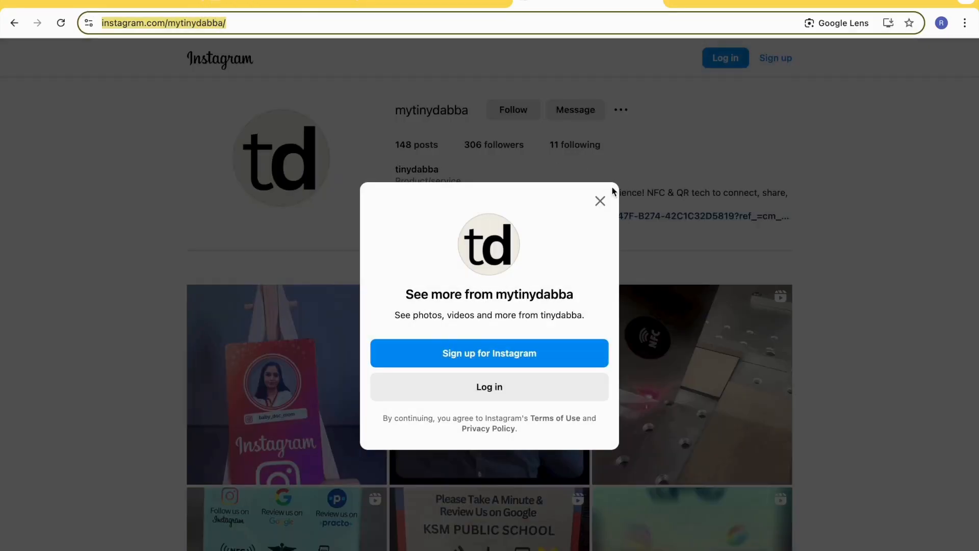
- Dismiss the Instagram sign-up prompt, return to the nfc.vc editor and paste the profile address as the Instagram entry's URL
left_click(600, 200)
left_click(433, 3)
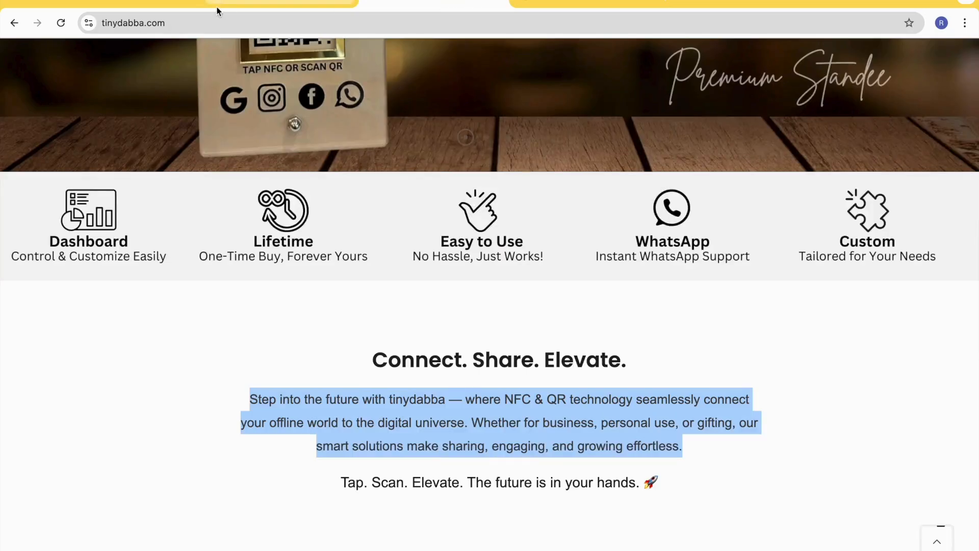
left_click(280, 3)
left_click(153, 5)
key("ctrl+v")
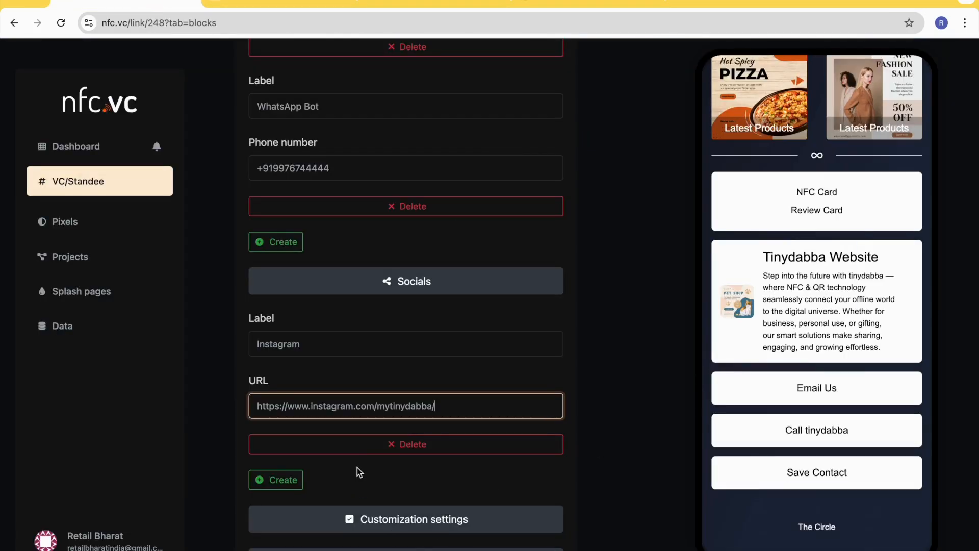
- Change the vCard block's name to "Save My Contact" in its customization settings
scroll(332, 485, "down", 3)
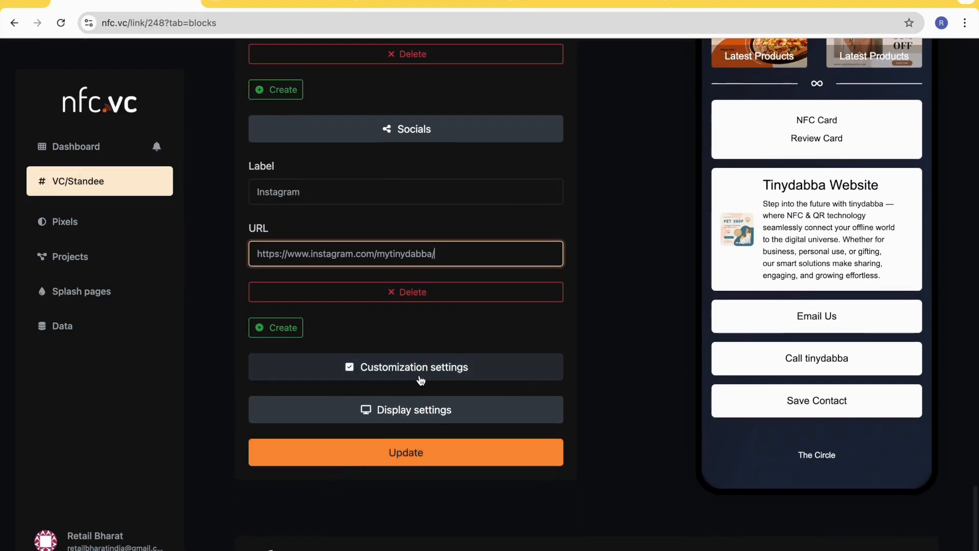
left_click(420, 380)
scroll(408, 471, "down", 2)
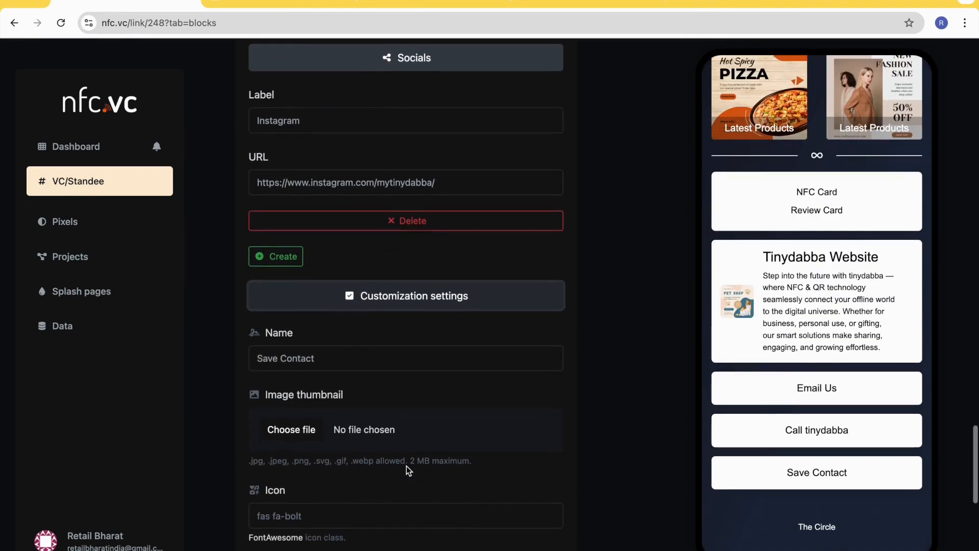
scroll(375, 380, "down", 1)
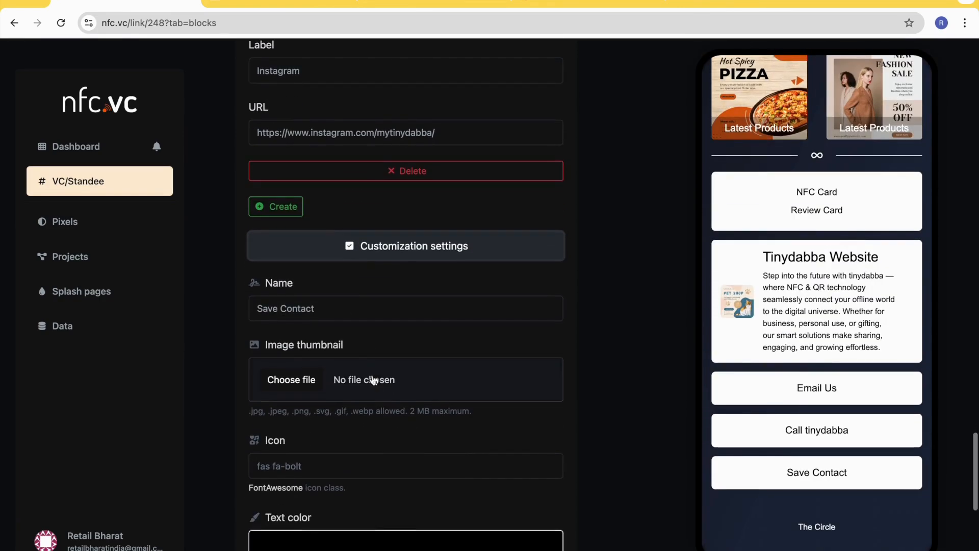
left_click(331, 308)
left_click(471, 331)
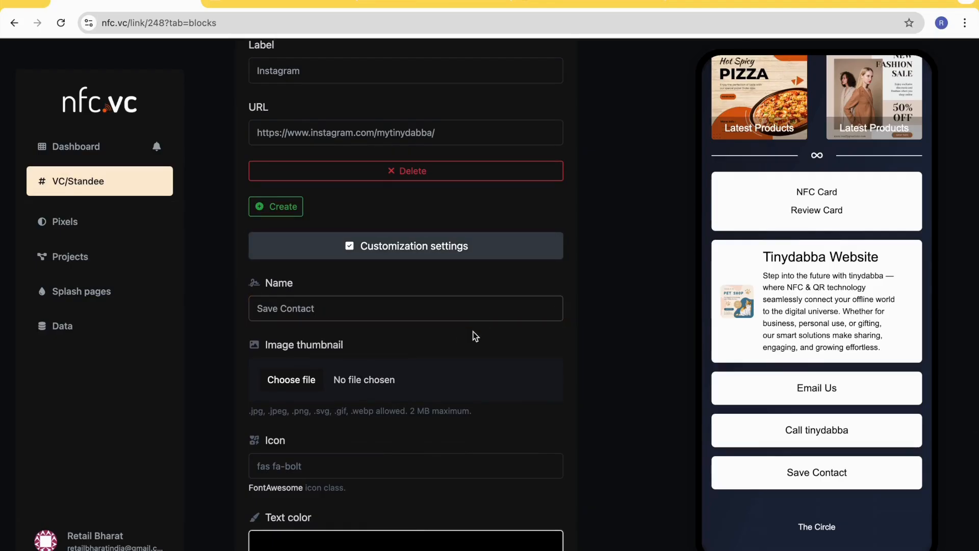
left_click(284, 308)
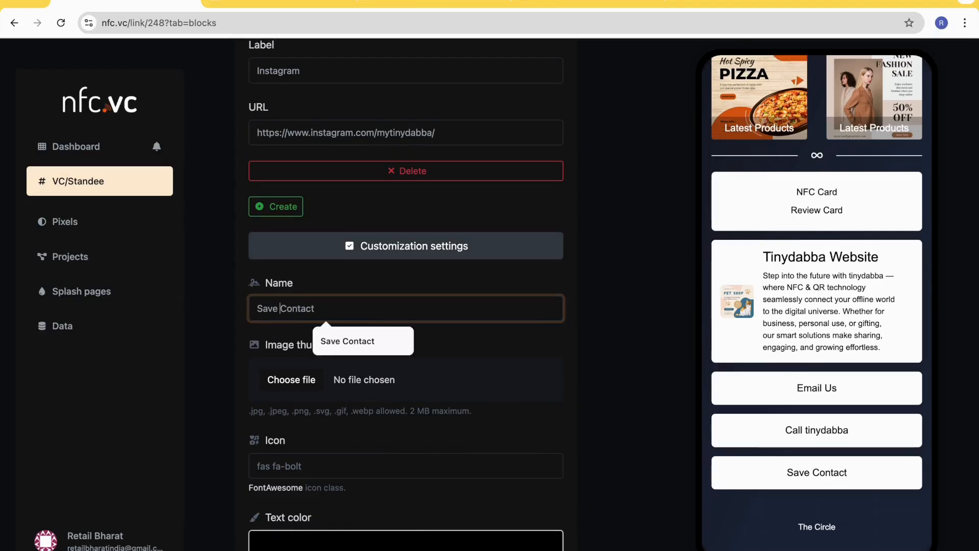
type("My")
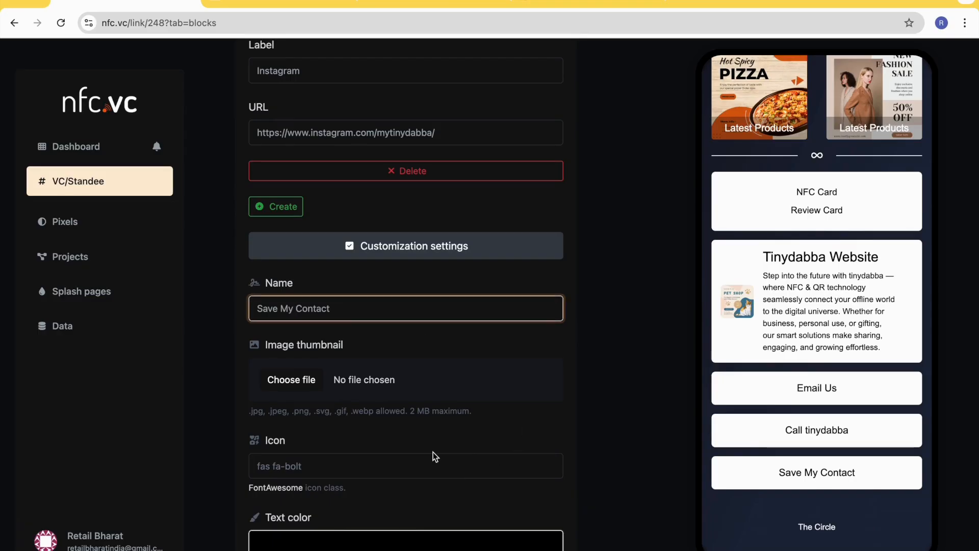
- Search the icon picker for "Con" and give the Save My Contact block the fas fa-address-card icon
scroll(433, 452, "down", 3)
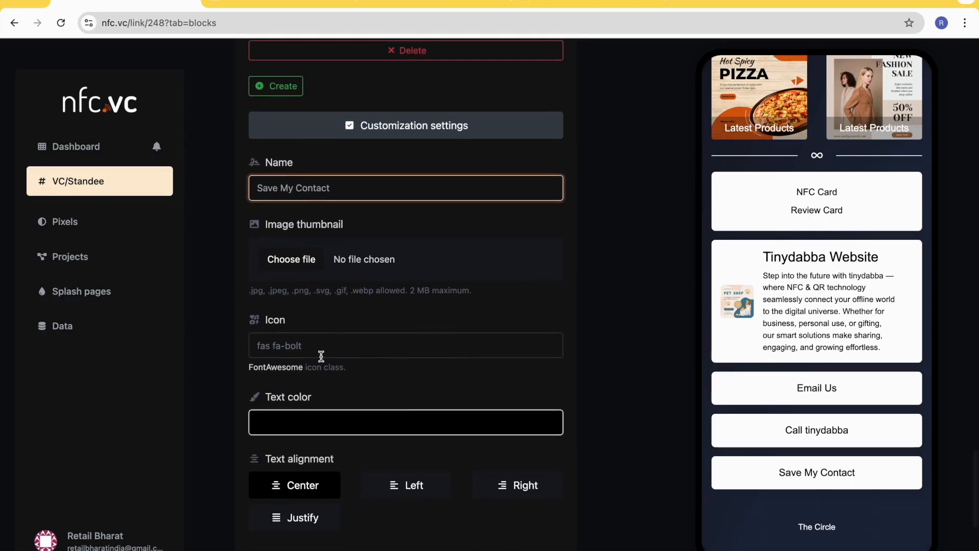
left_click(298, 347)
left_click(378, 390)
type("Con")
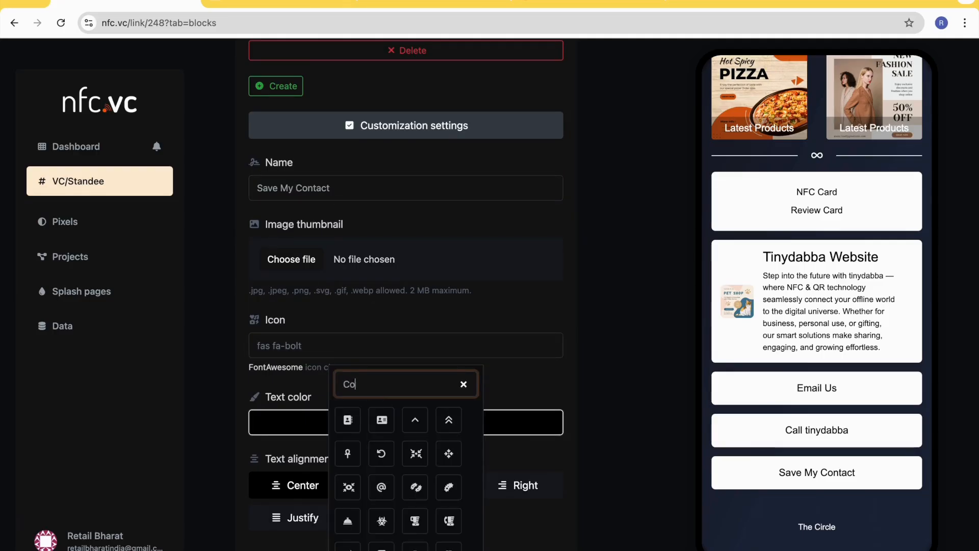
left_click(381, 420)
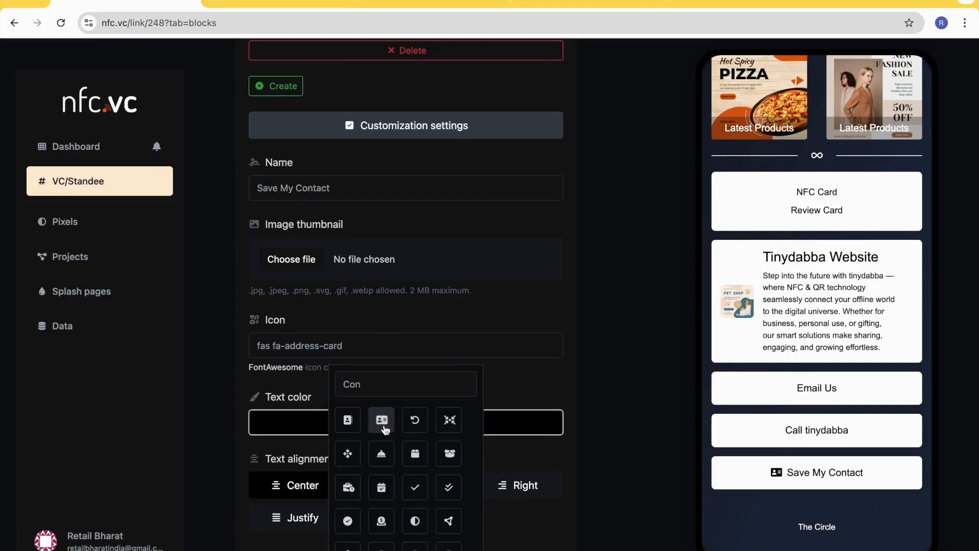
left_click(543, 380)
- Try left and right text alignment on the Save My Contact block and return it to center
scroll(543, 383, "down", 1)
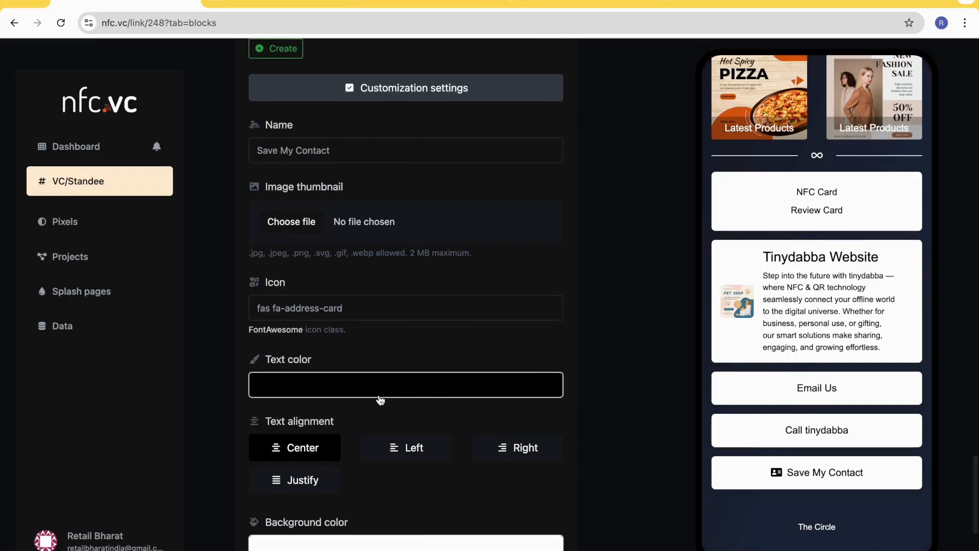
scroll(403, 397, "down", 2)
left_click(405, 379)
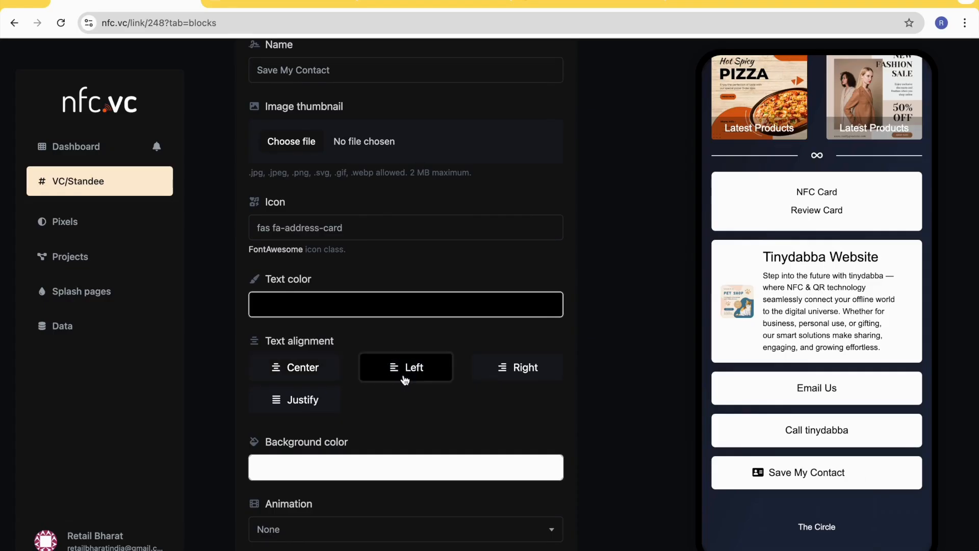
left_click(524, 376)
left_click(333, 368)
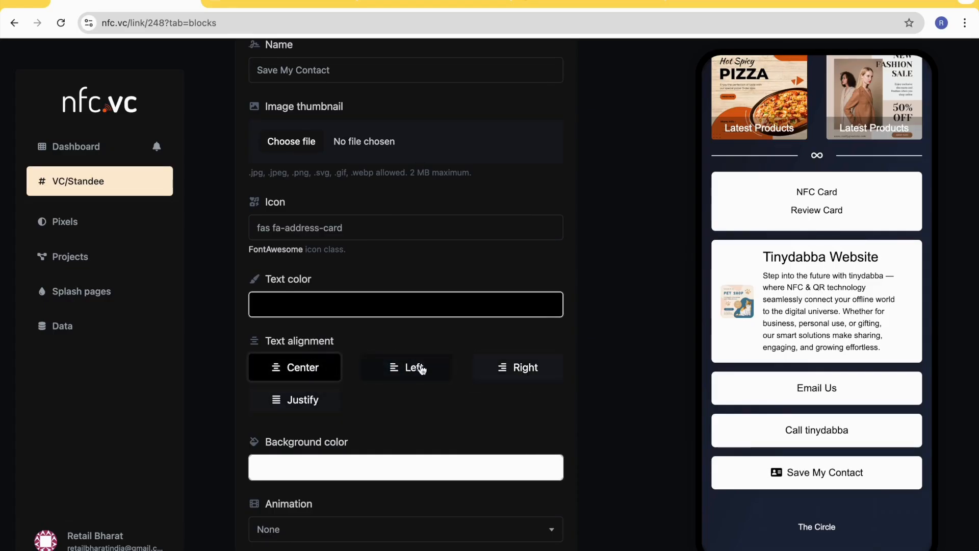
scroll(399, 416, "down", 5)
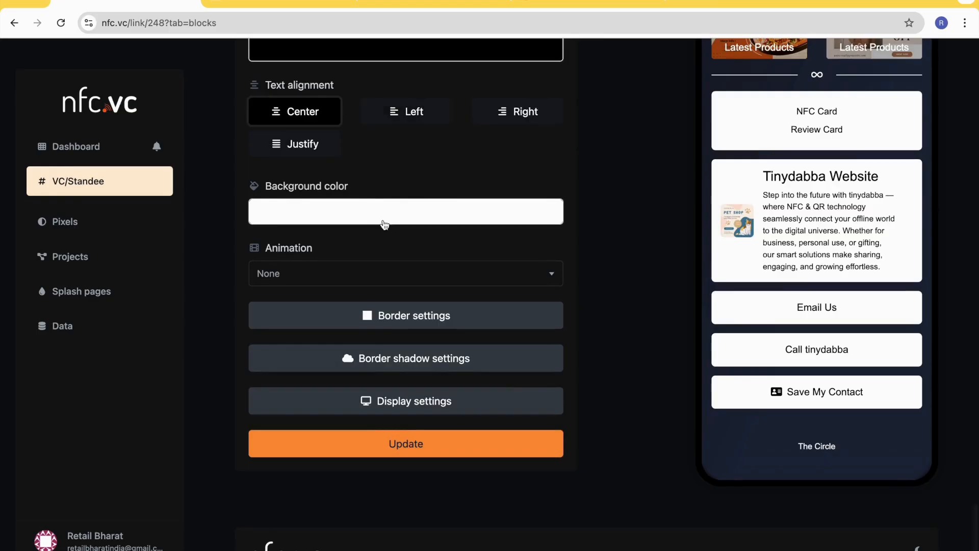
- Give the Save My Contact block the lime background color #DAFF22 and update the block
left_click(384, 224)
left_click(534, 258)
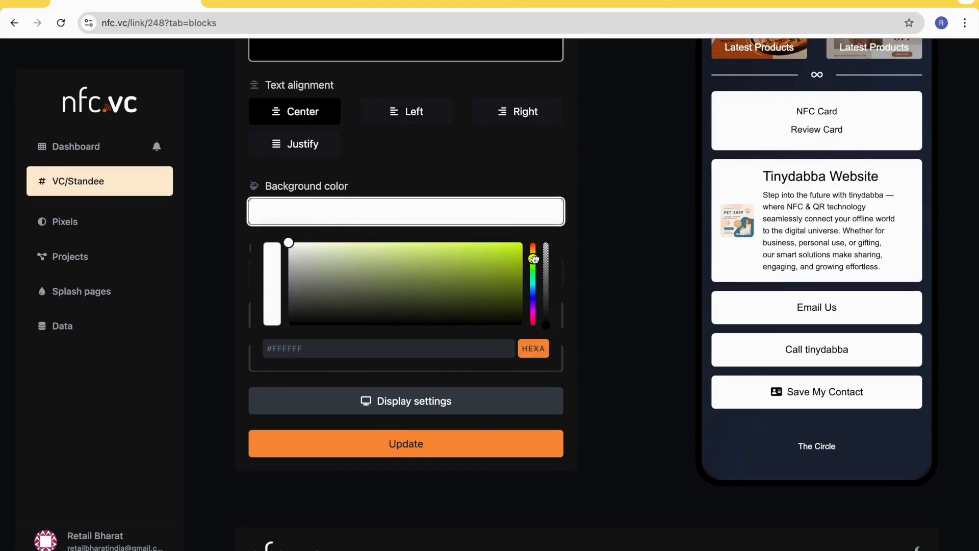
left_click_drag(509, 246, 491, 241)
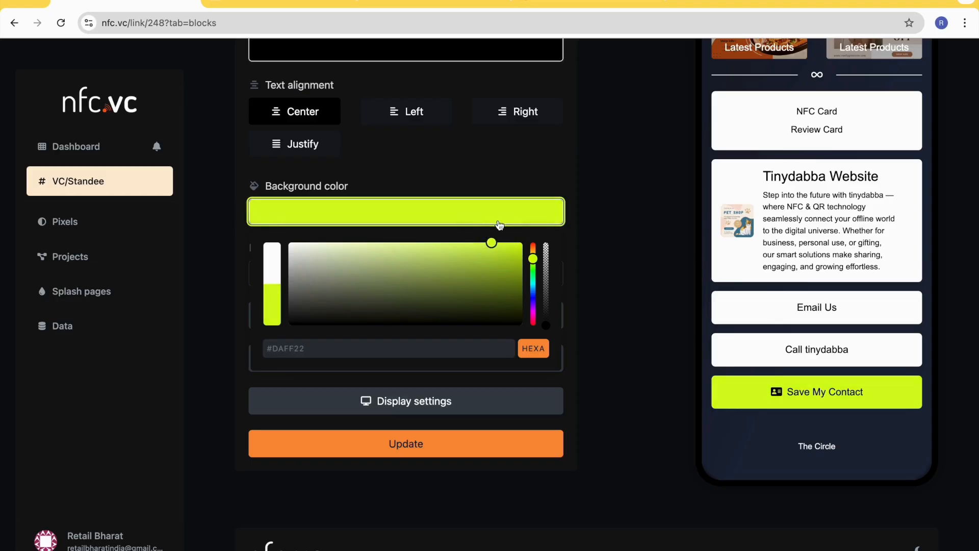
scroll(422, 403, "down", 2)
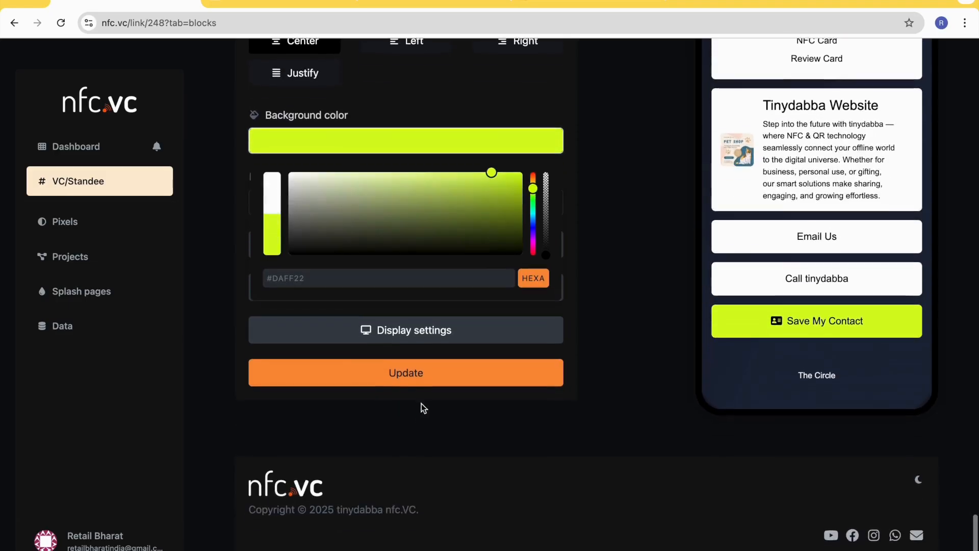
left_click(426, 375)
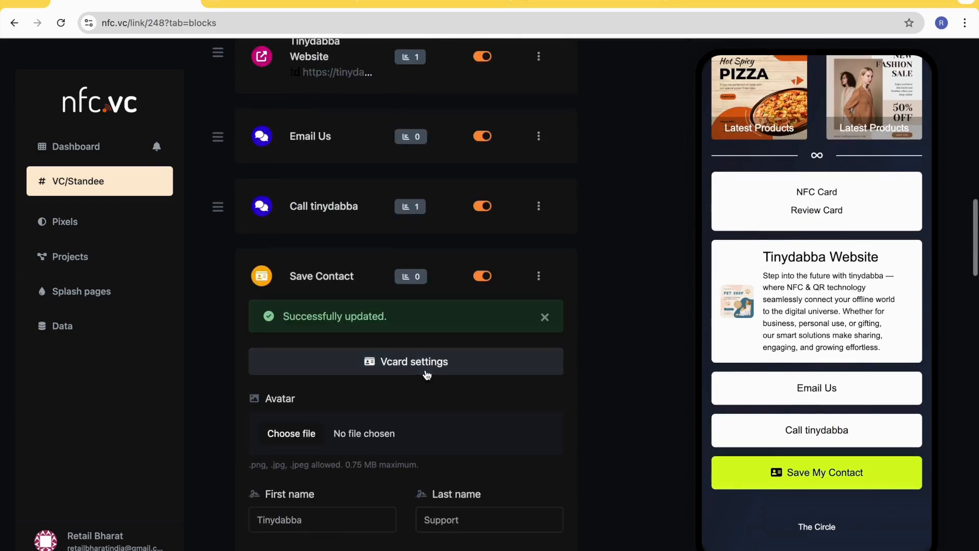
- Switch to the public page nfc.vc/1256vc, reload it and test the Save My Contact block by downloading its contact file
scroll(579, 393, "up", 1)
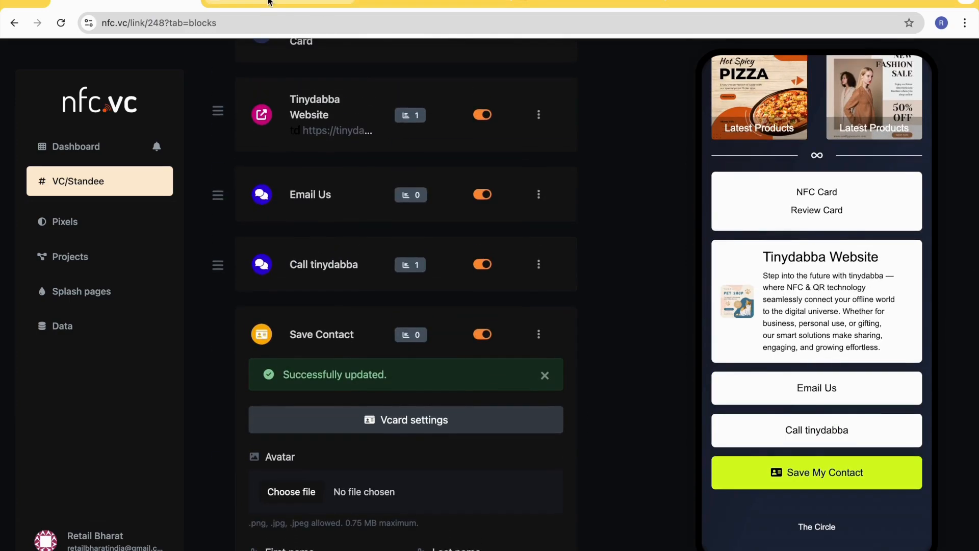
left_click(269, 1)
left_click(62, 25)
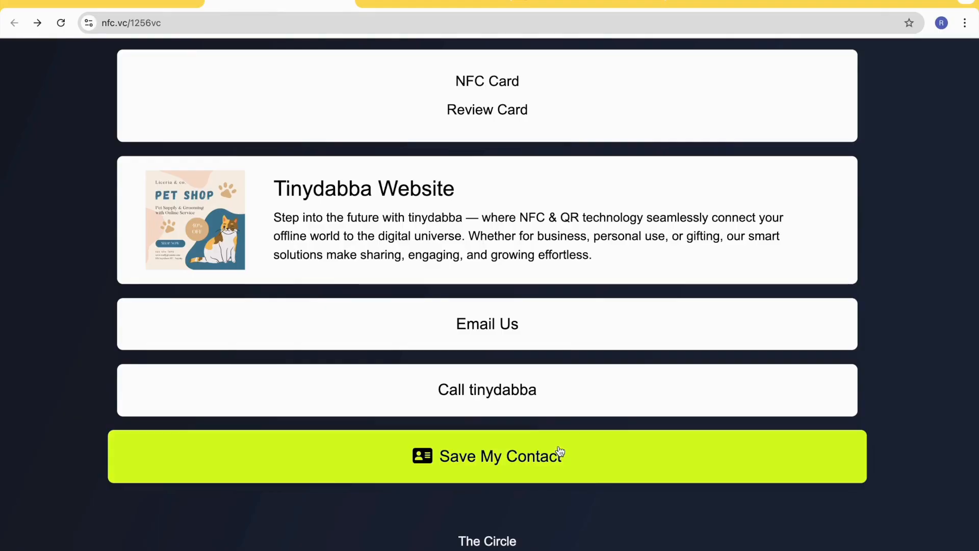
left_click(554, 457)
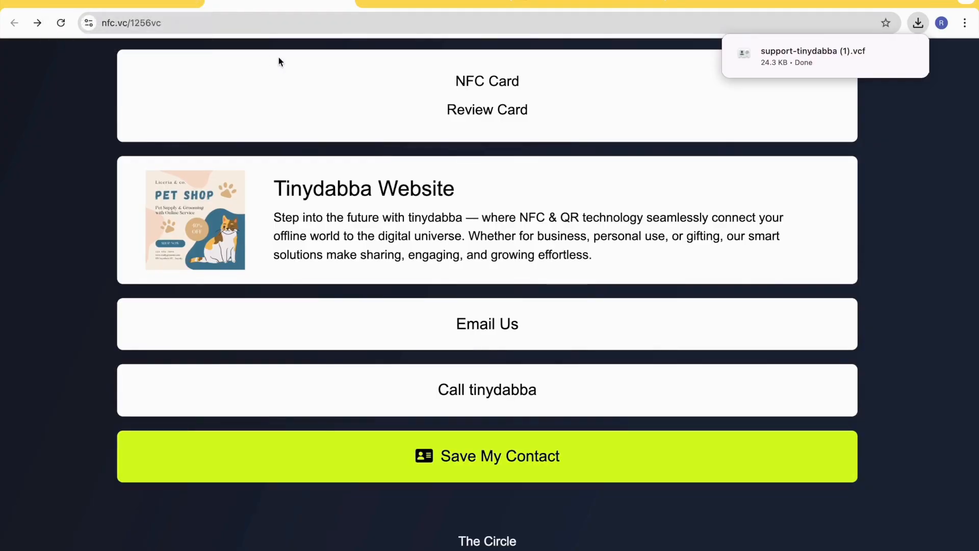
left_click(272, 27)
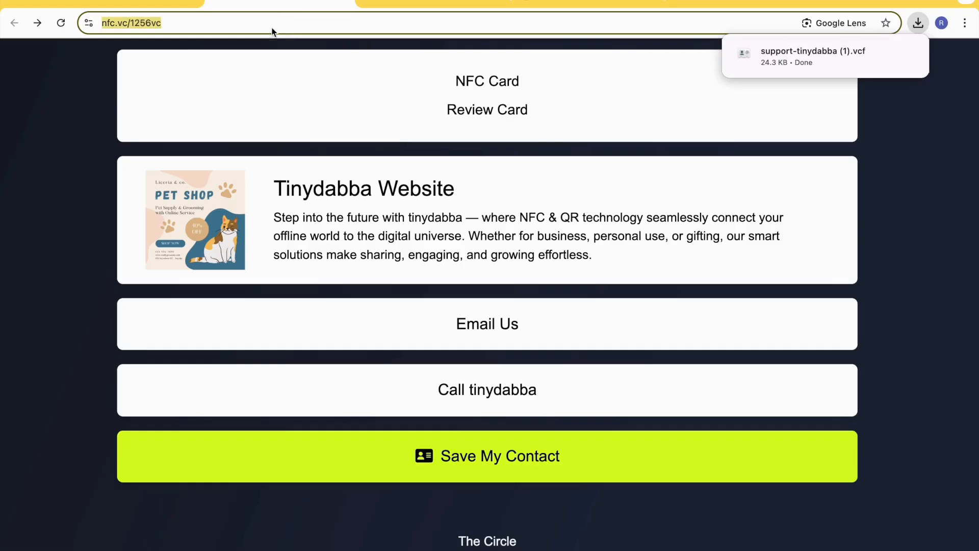
left_click(232, 25)
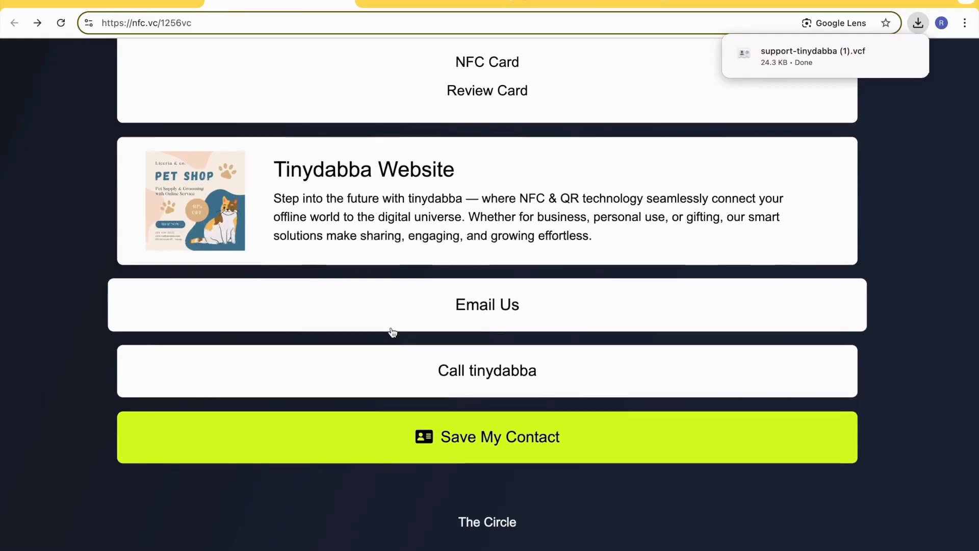
scroll(391, 332, "up", 15)
scroll(391, 332, "down", 15)
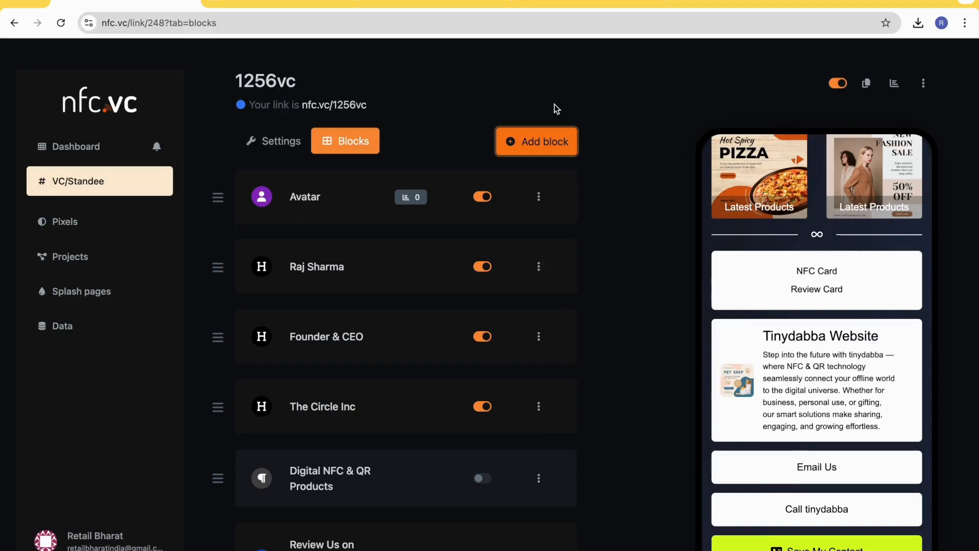
- Open the block library in the page editor and browse the block types for a new block
left_click(537, 141)
scroll(365, 339, "down", 5)
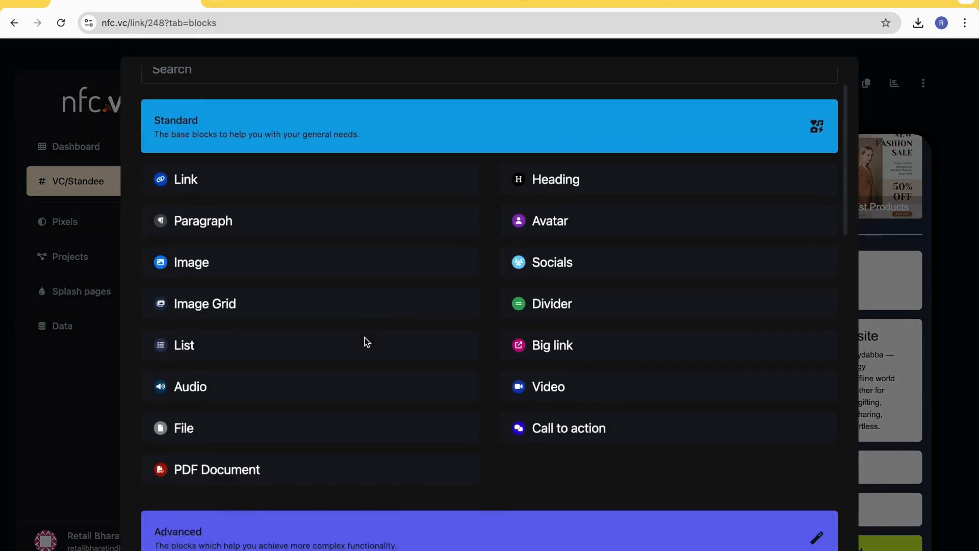
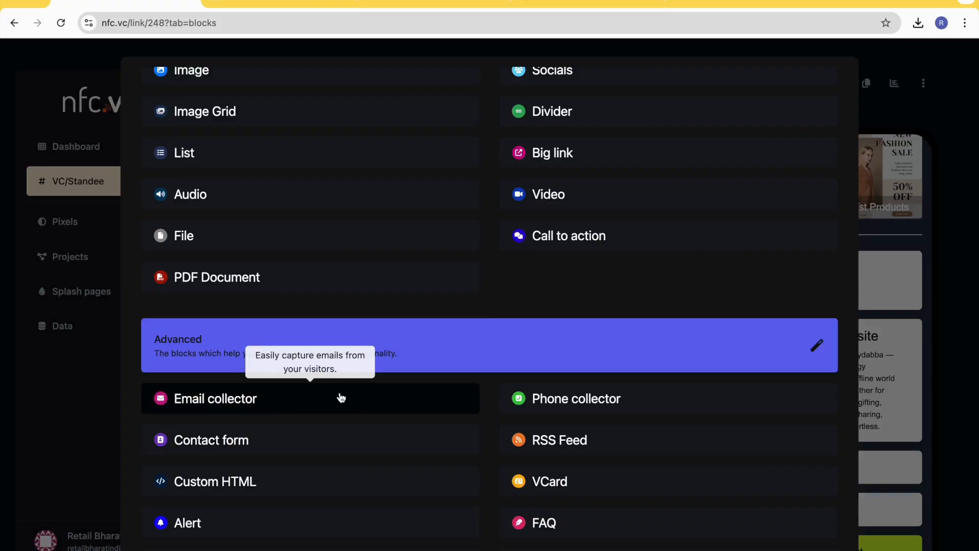
- Add an Email collector block named Drop Your Email and check it in the page preview
left_click(341, 397)
left_click(409, 325)
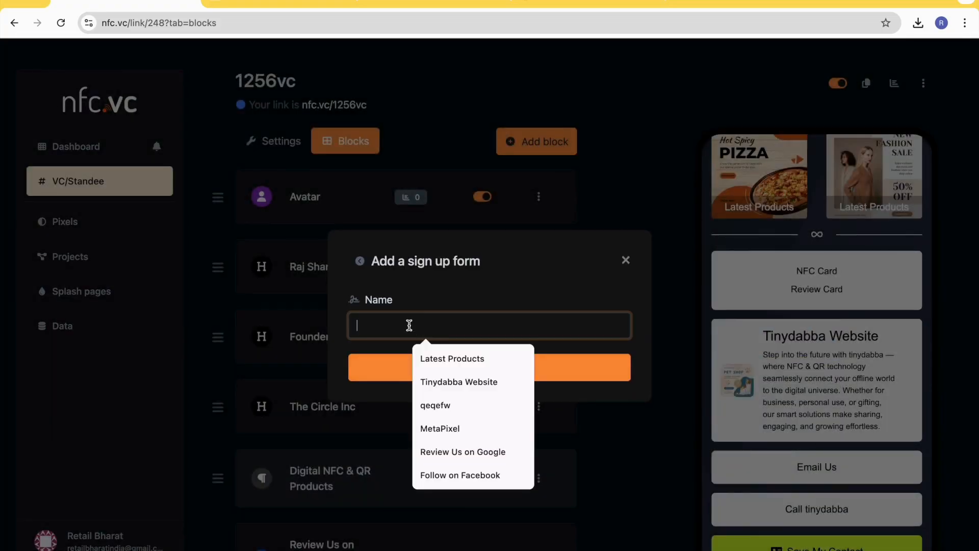
type("Drop You")
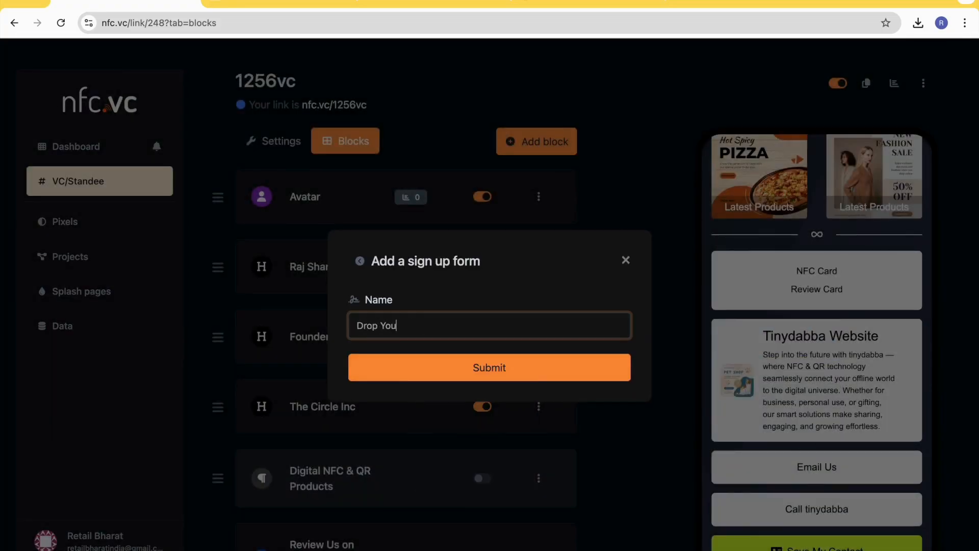
type("r Email")
left_click(479, 375)
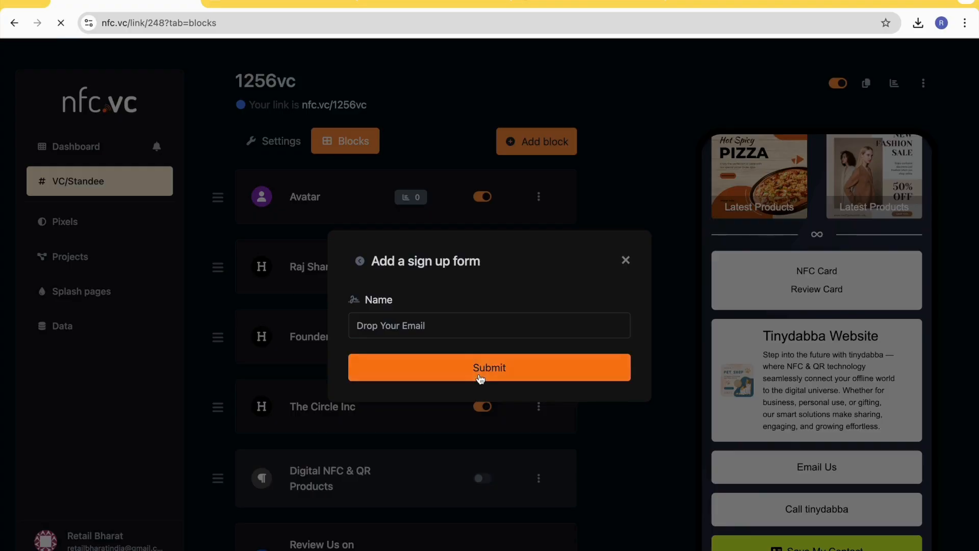
scroll(479, 375, "down", 10)
scroll(415, 495, "down", 10)
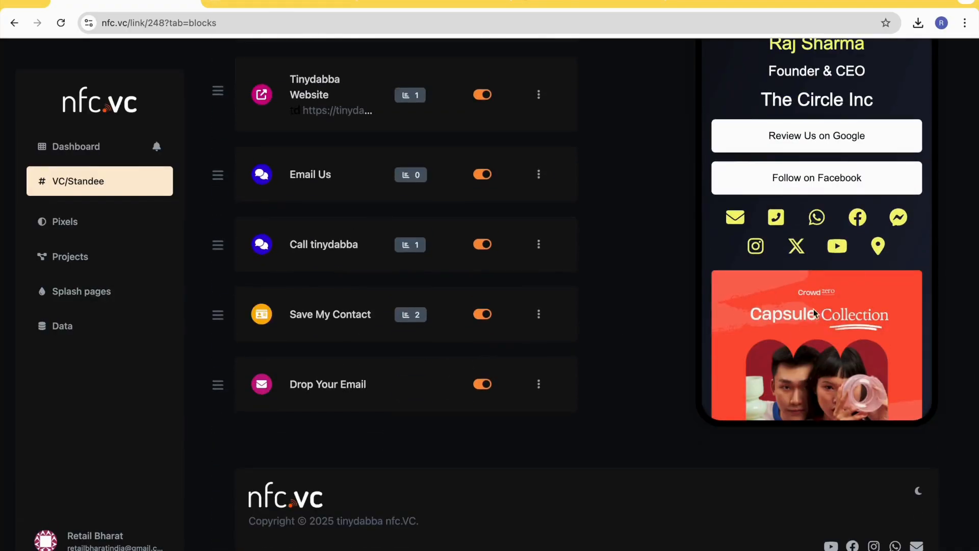
scroll(818, 306, "down", 8)
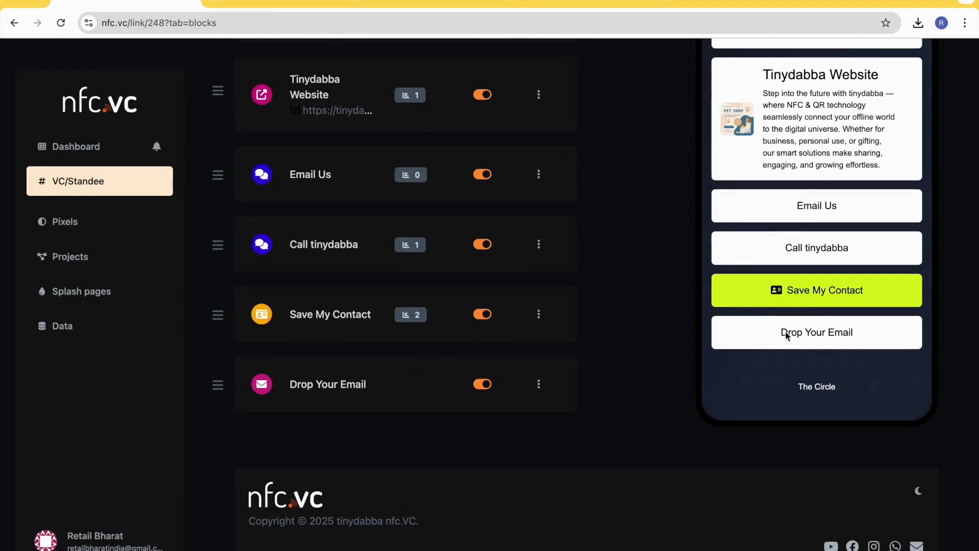
- Switch to the public page nfc.vc/1256vc, reload it and open the Drop Your Email form
left_click(300, 6)
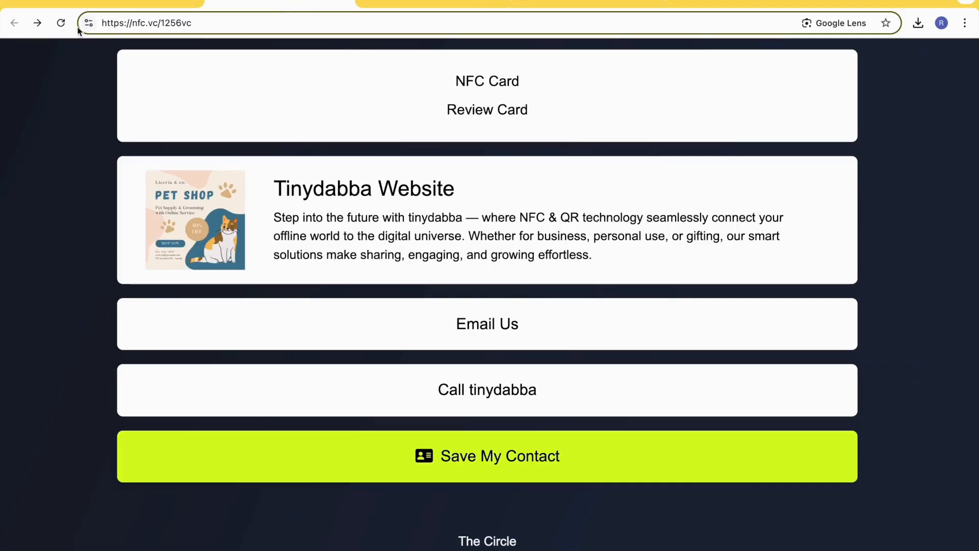
left_click(61, 29)
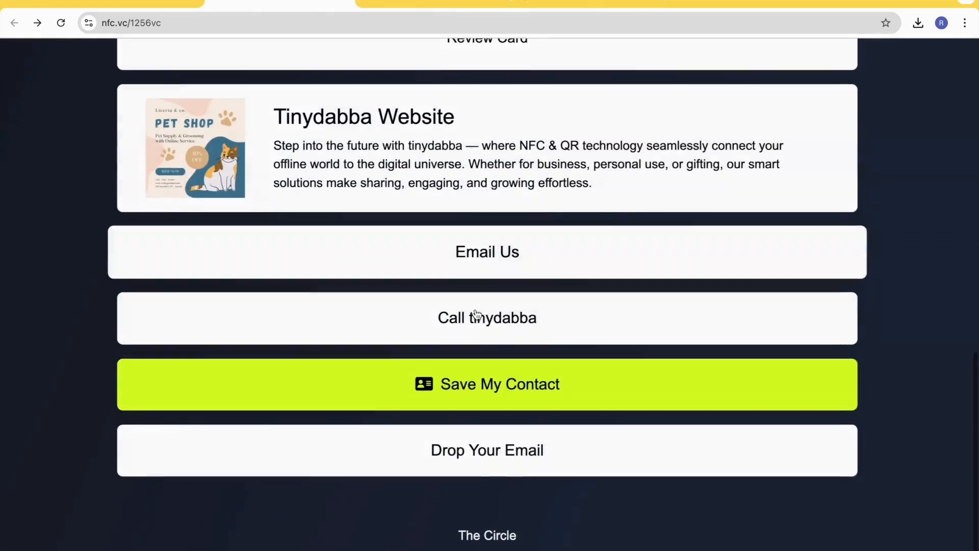
left_click(518, 466)
- Fill in the email address and full name in the Drop Your Email form and submit the sign-up
left_click(341, 125)
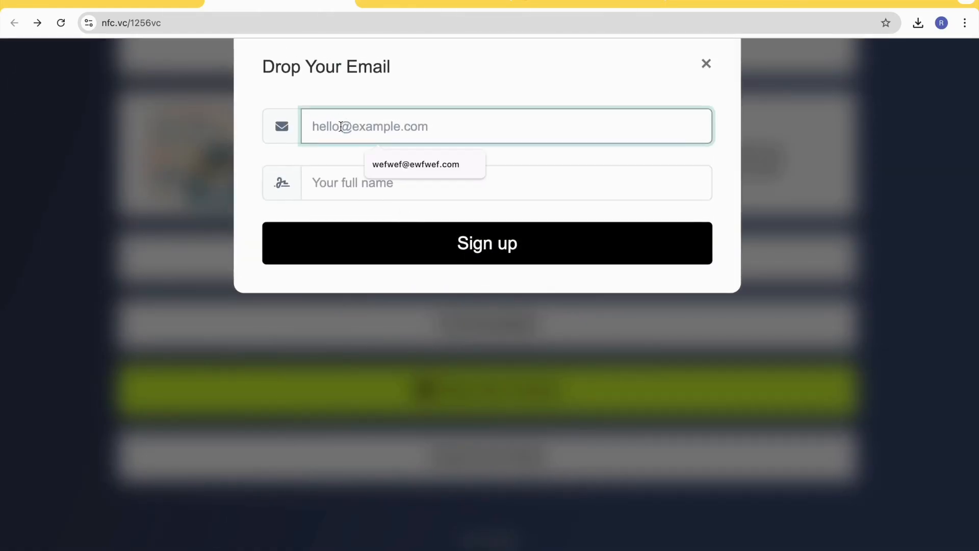
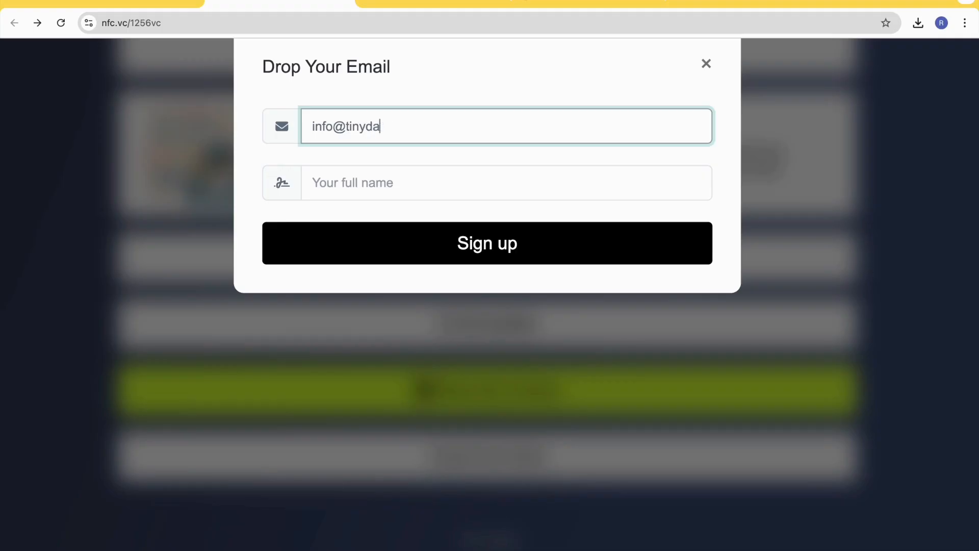
key("Tab")
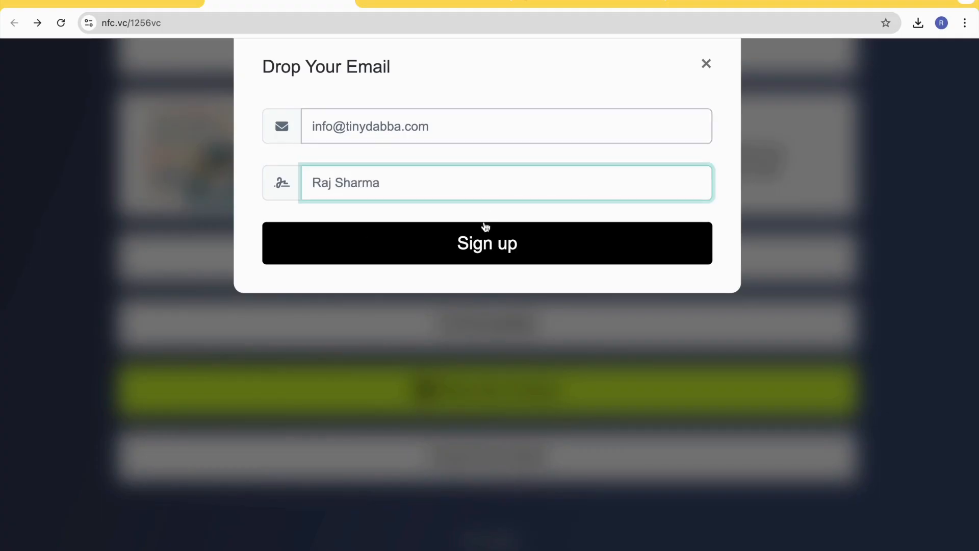
left_click(460, 244)
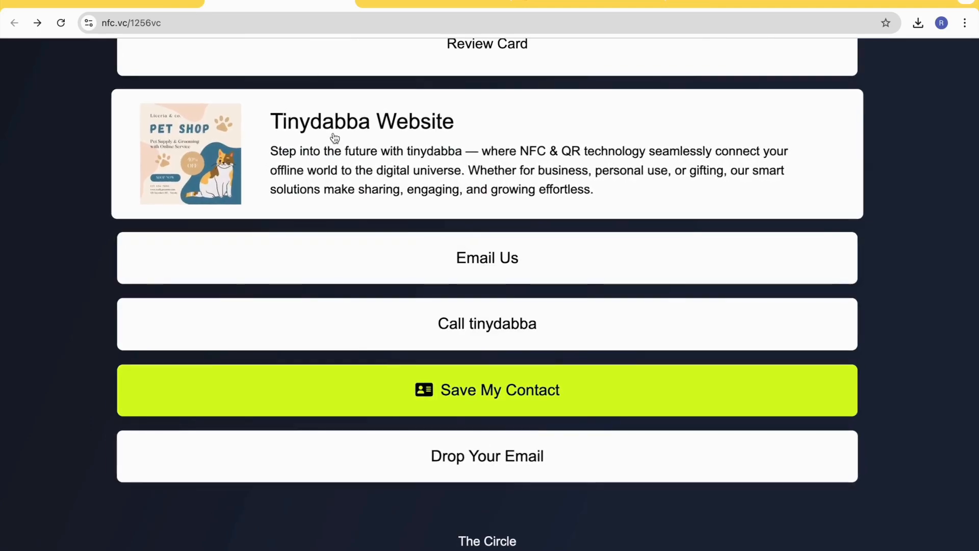
- Return to the editor site, open the Data page and examine the email collector entry's creation date and options
left_click(117, 3)
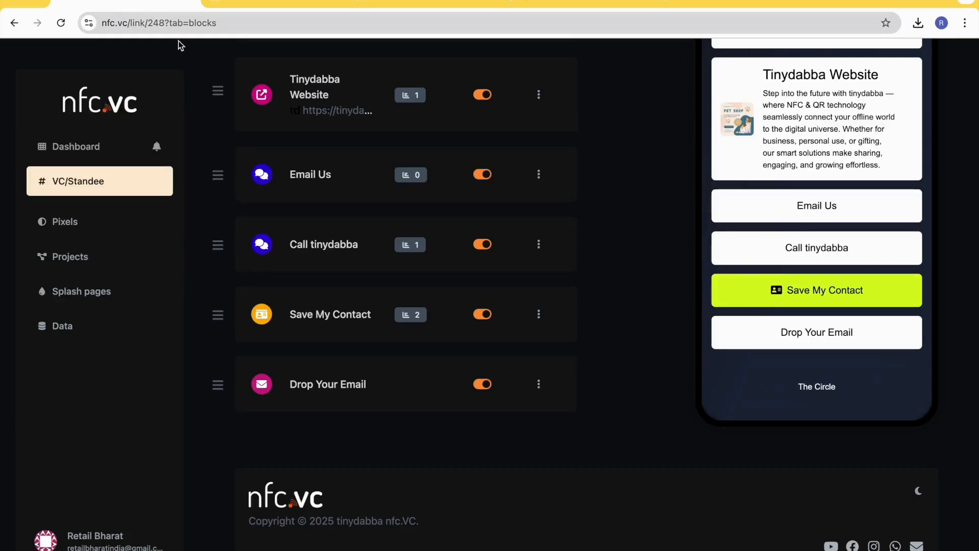
scroll(331, 321, "up", 15)
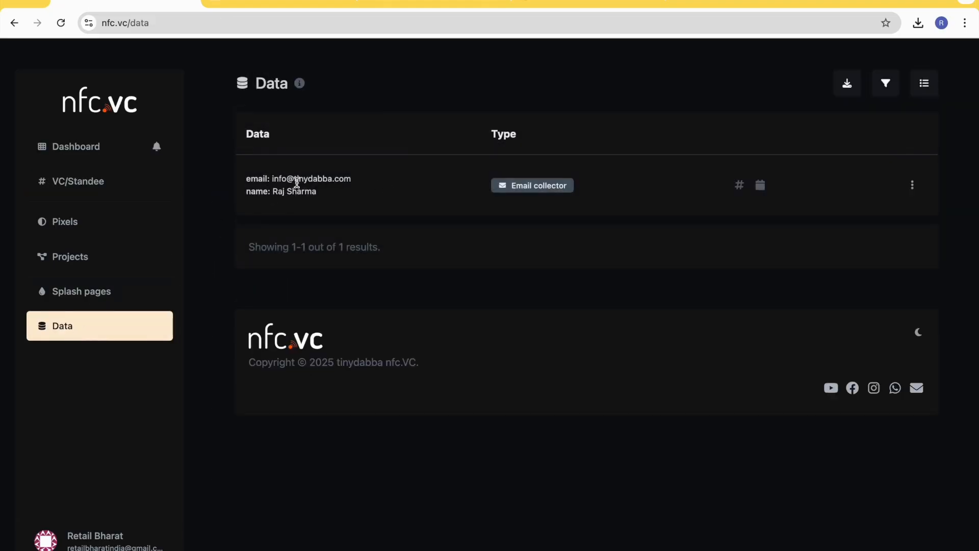
mouse_move(765, 182)
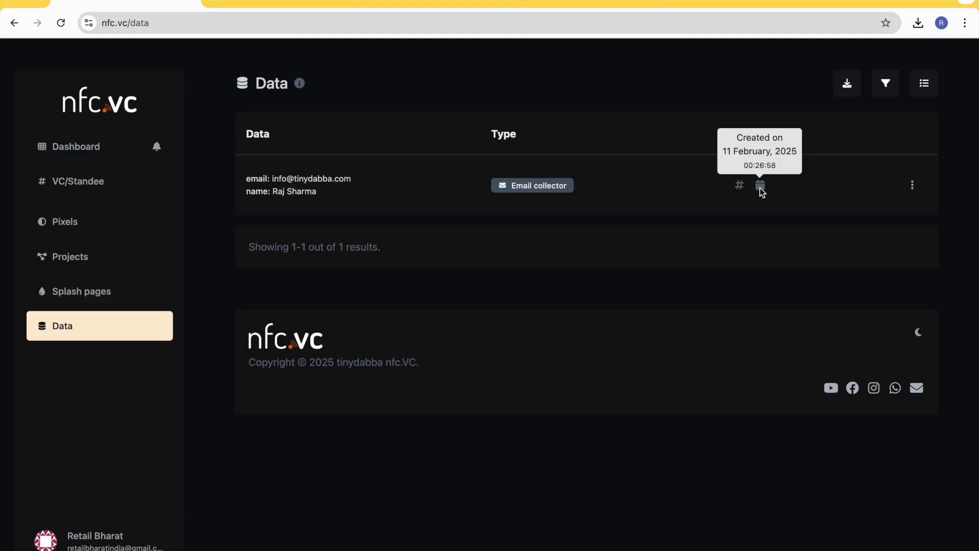
left_click(913, 184)
left_click(859, 175)
- Export the collected data to PDF, saving Data - tinydabba nfc.VC.pdf in the Logo folder on the Desktop, and check the recent downloads
left_click(848, 86)
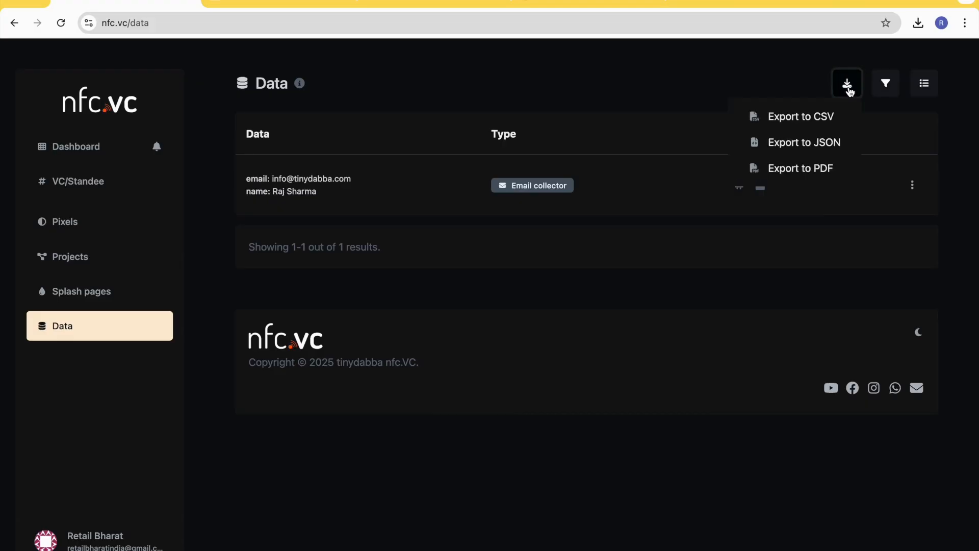
left_click(816, 172)
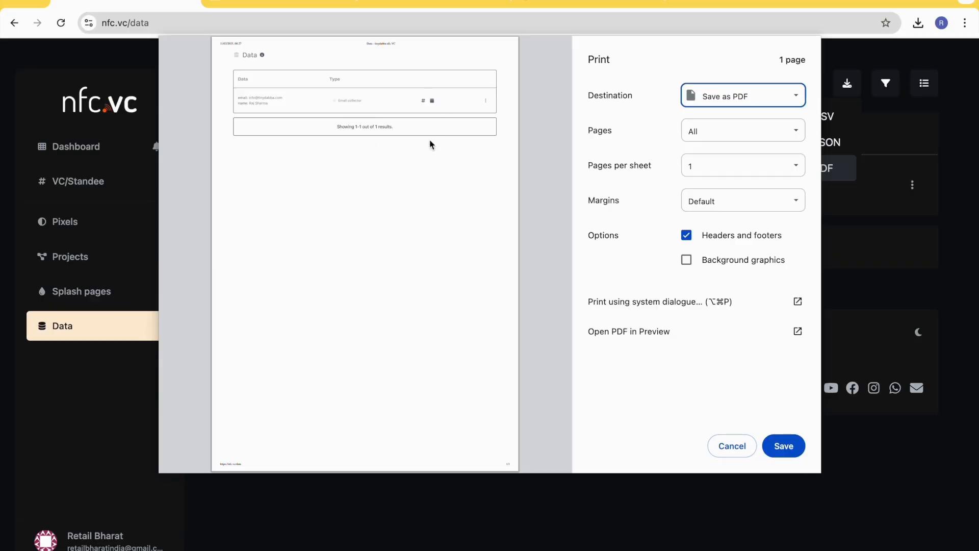
left_click(779, 446)
left_click(280, 176)
double_click(386, 279)
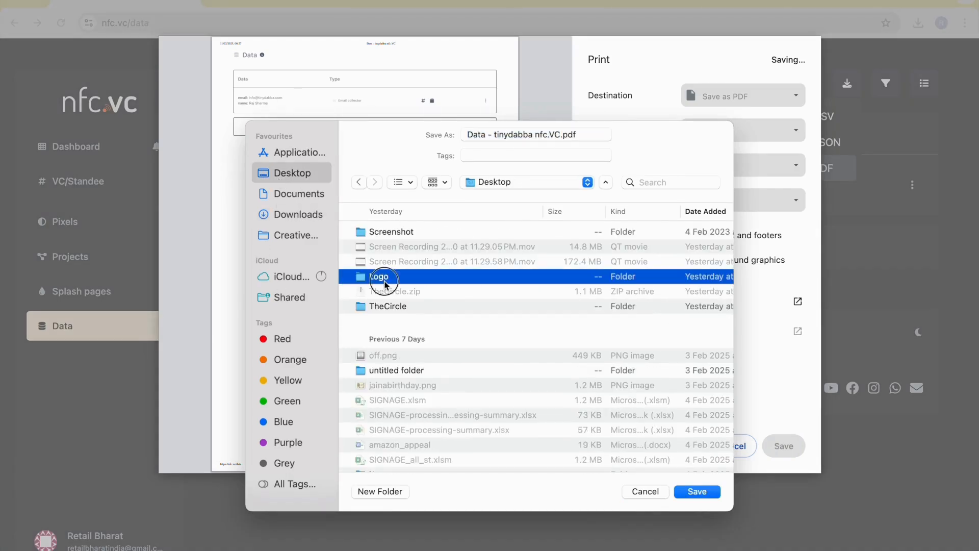
left_click(697, 491)
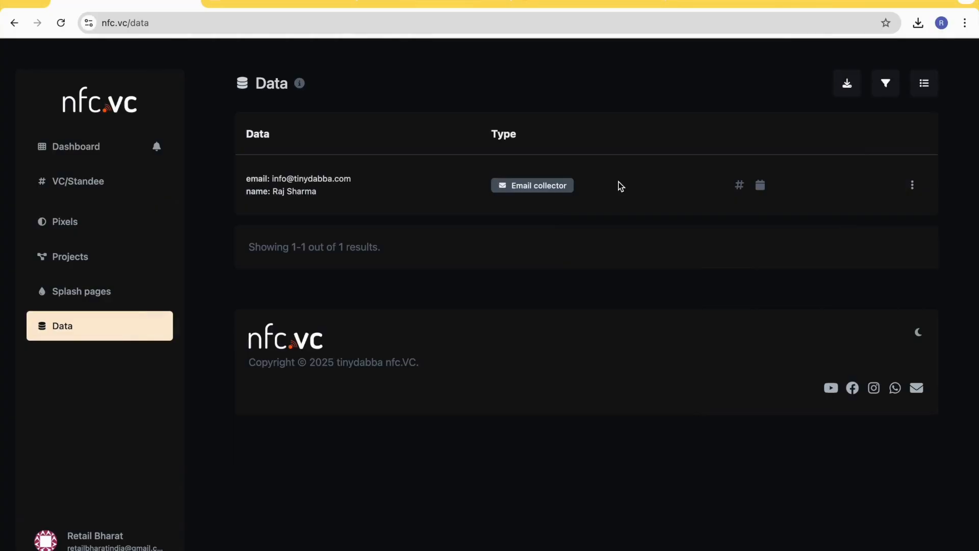
left_click(911, 29)
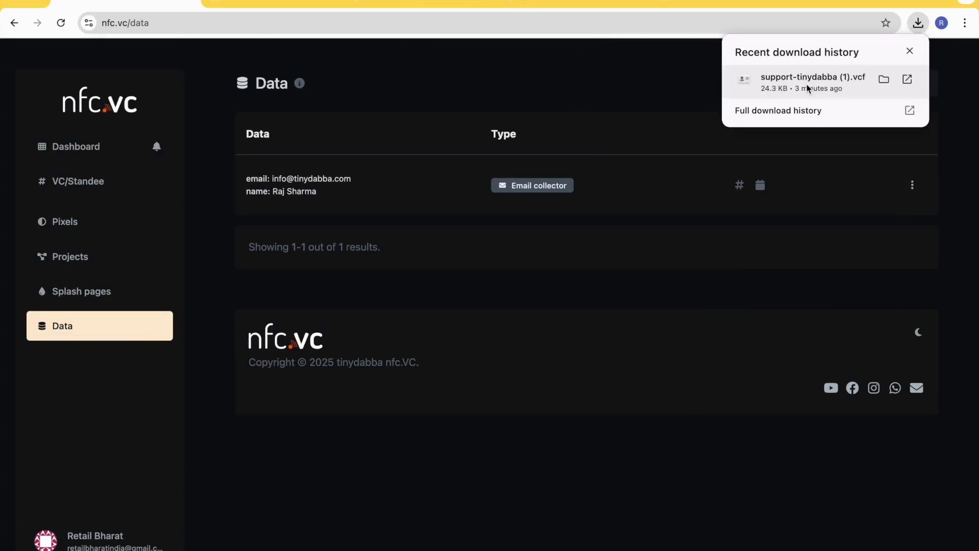
left_click(602, 97)
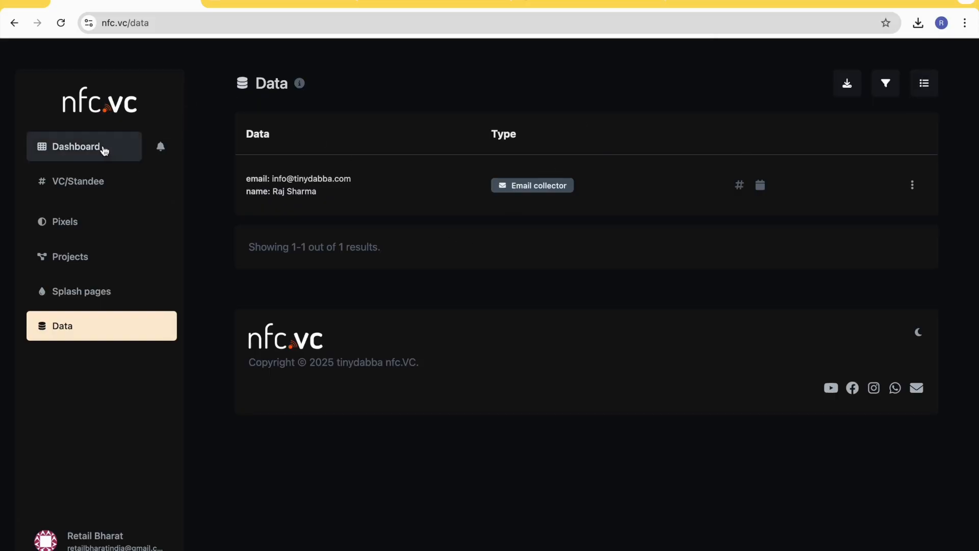
- Go back through the dashboard's biolinks to the 1256vc page and open it for editing
left_click(59, 155)
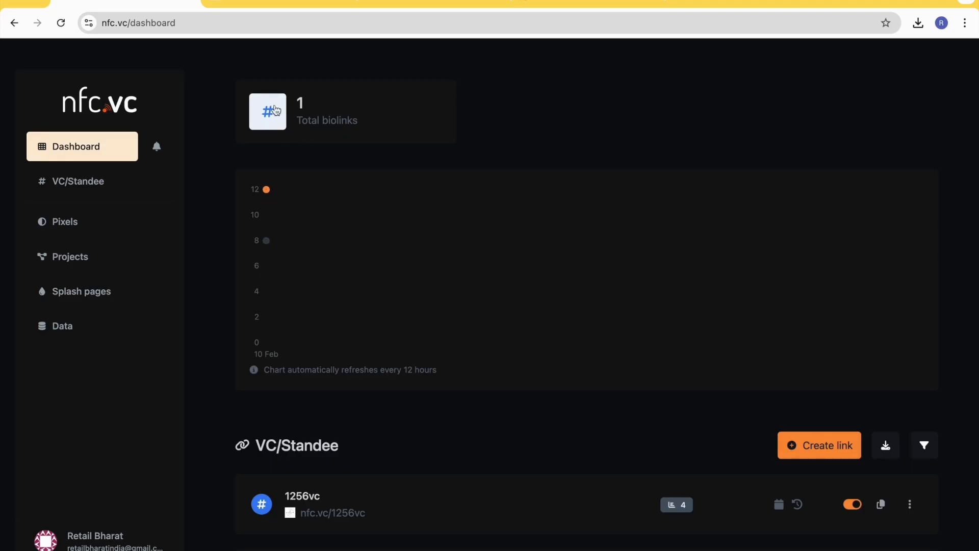
left_click(269, 113)
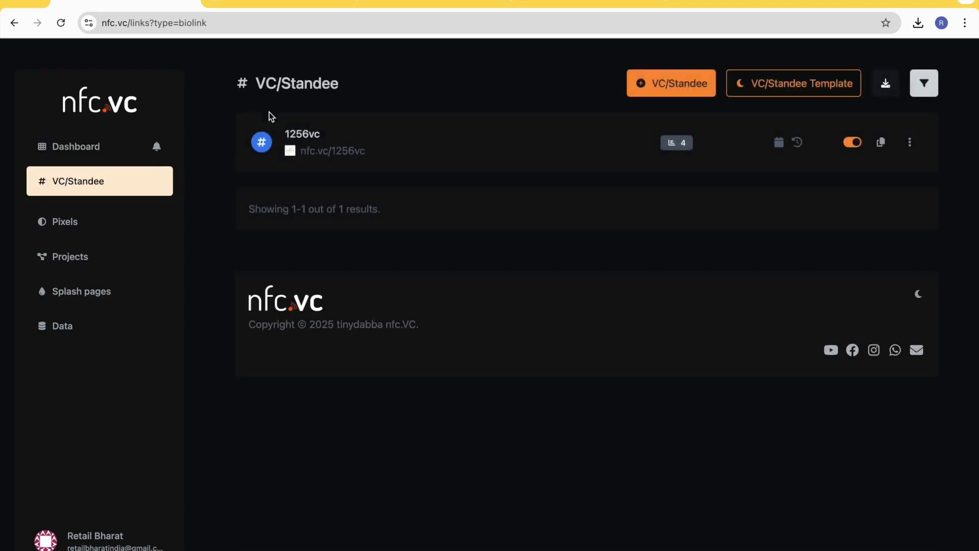
left_click(302, 135)
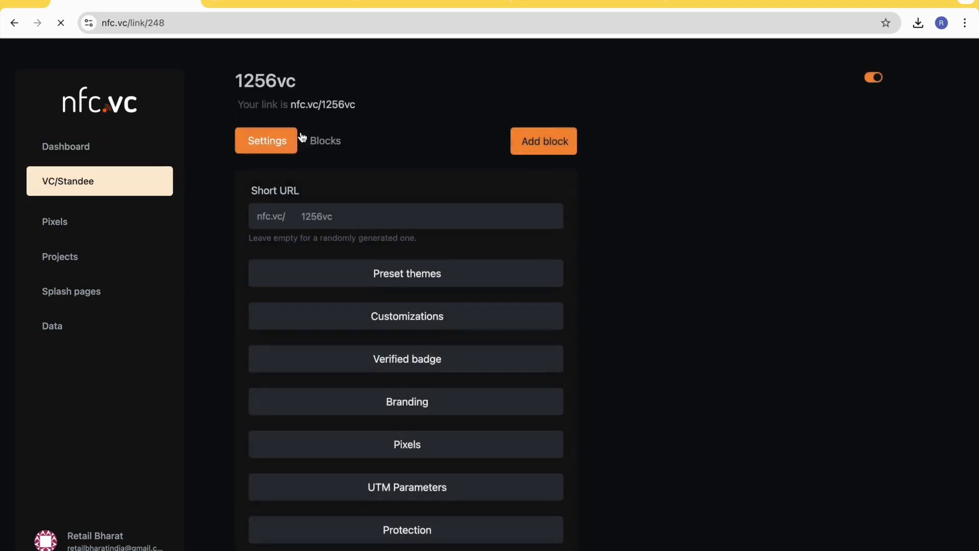
- Add a Phone collector block named Drop Your Number and check it in the page preview
left_click(543, 147)
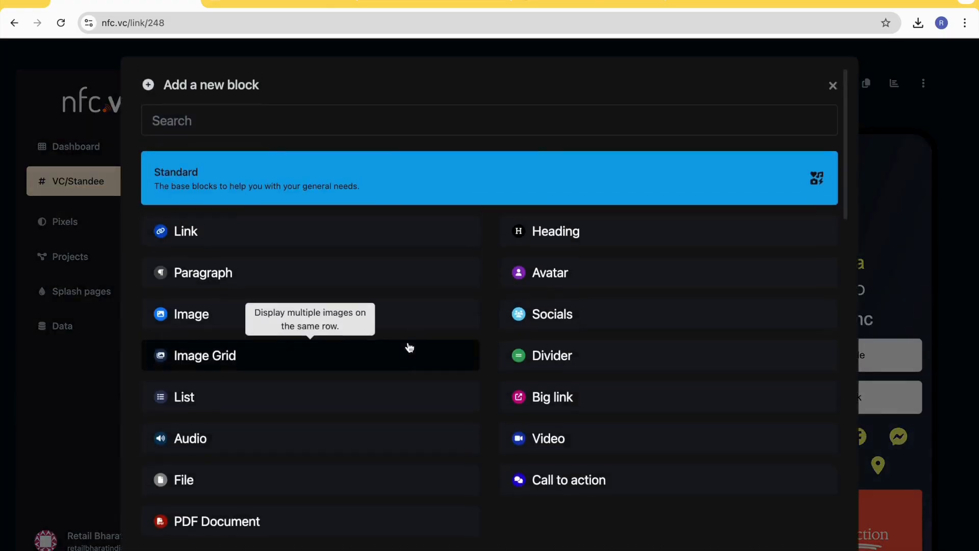
scroll(406, 345, "down", 6)
left_click(567, 337)
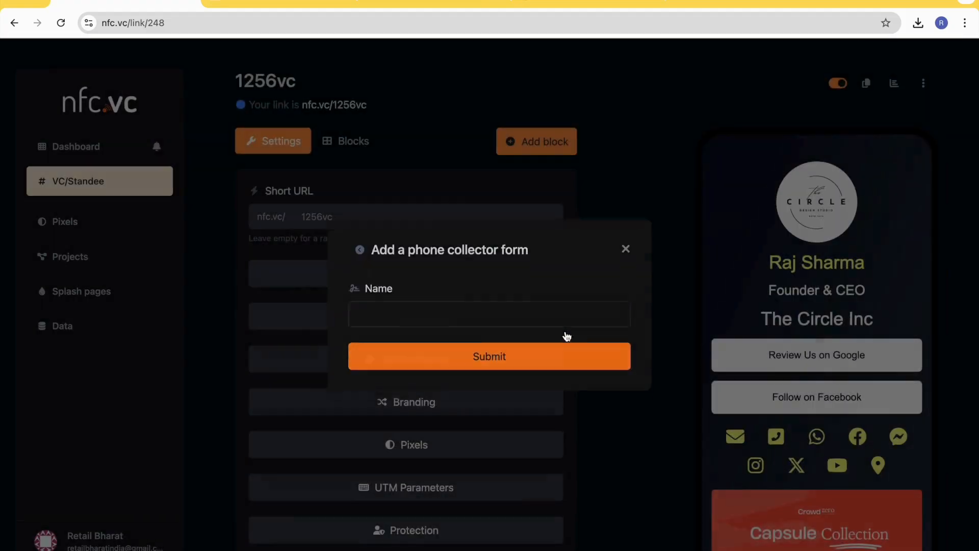
left_click(419, 321)
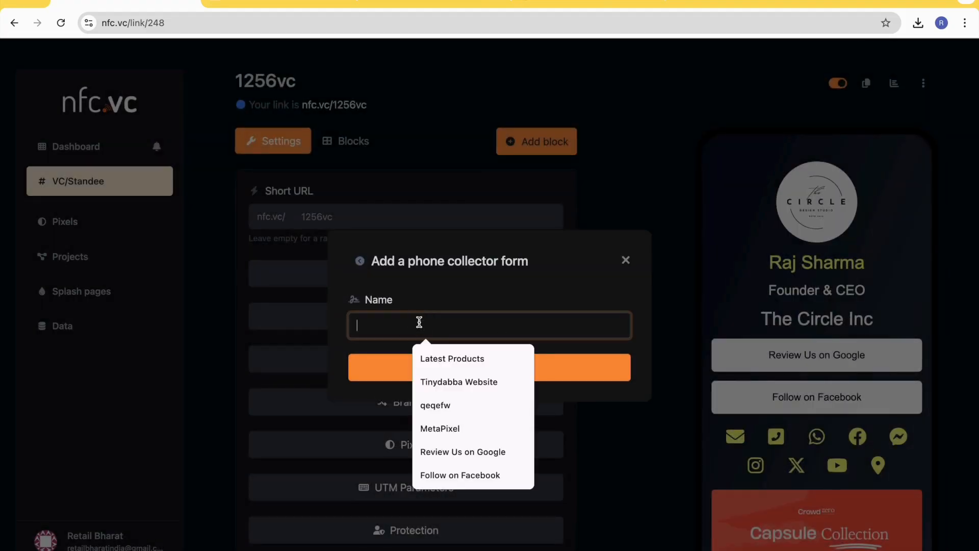
type("Drop Your")
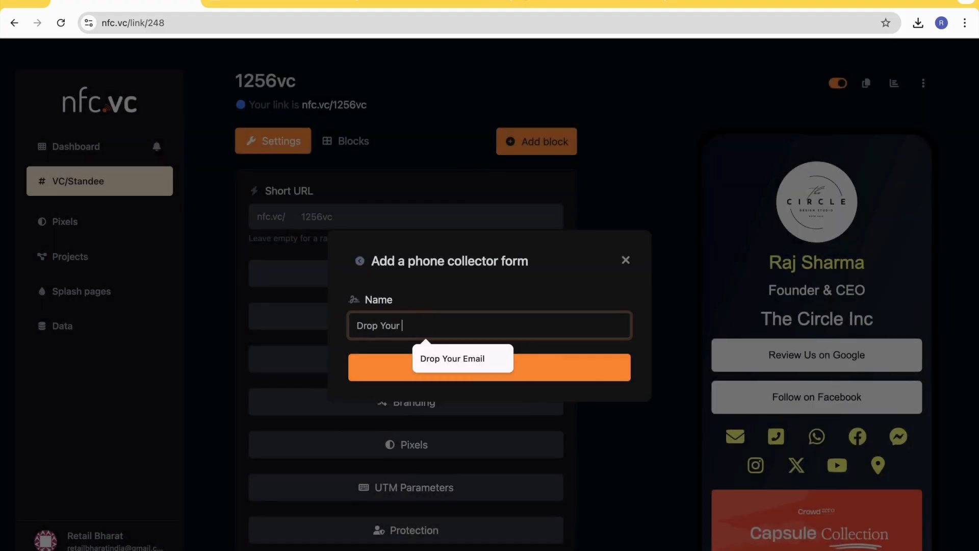
type(" Number")
left_click(495, 367)
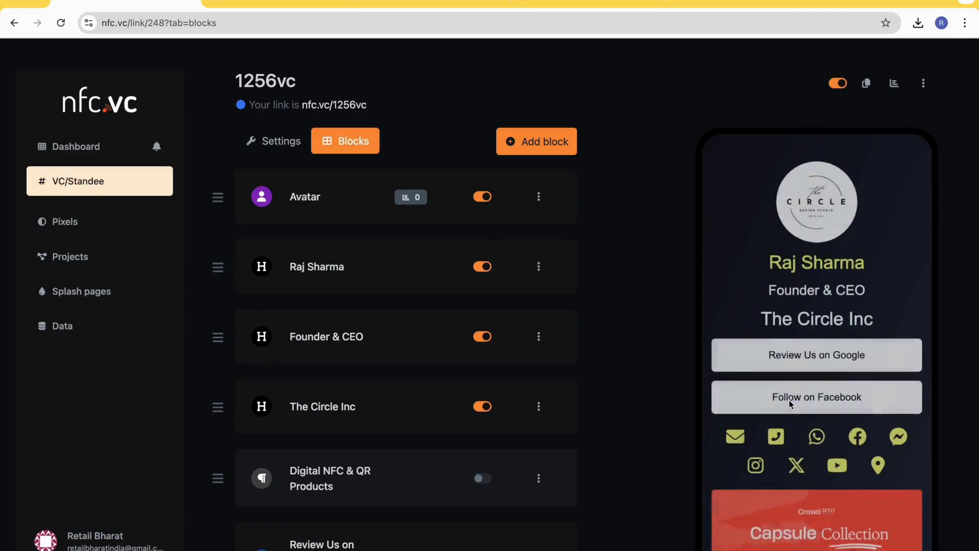
scroll(791, 405, "down", 6)
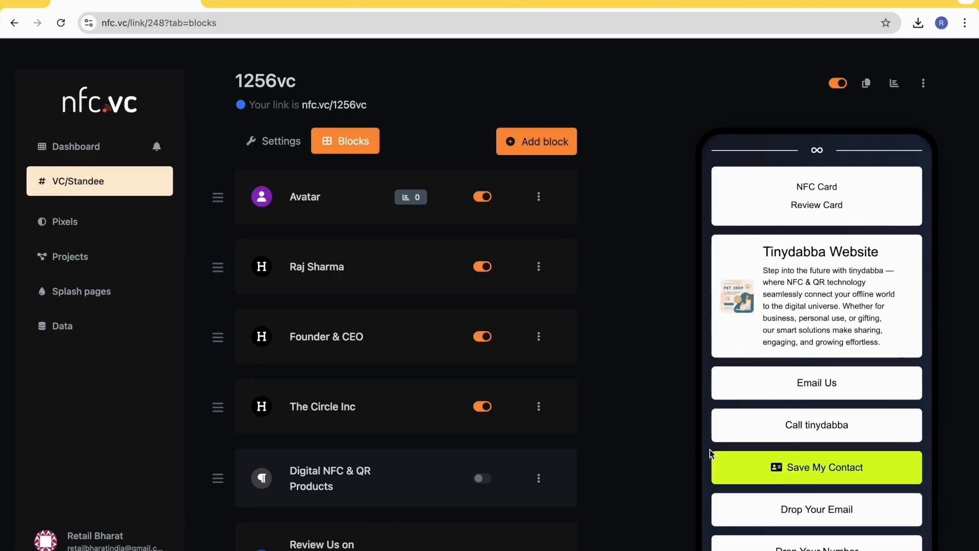
- Switch to the public page, reload it and open the Drop Your Number form
left_click(279, 2)
left_click(61, 22)
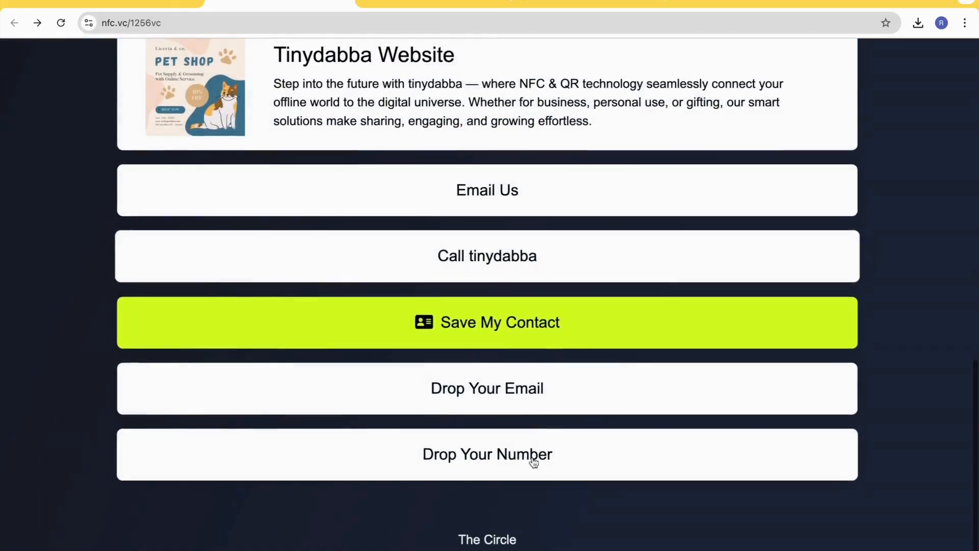
left_click(507, 454)
- Fill in the phone number and full name in the Drop Your Number form and submit the sign-up
left_click(350, 134)
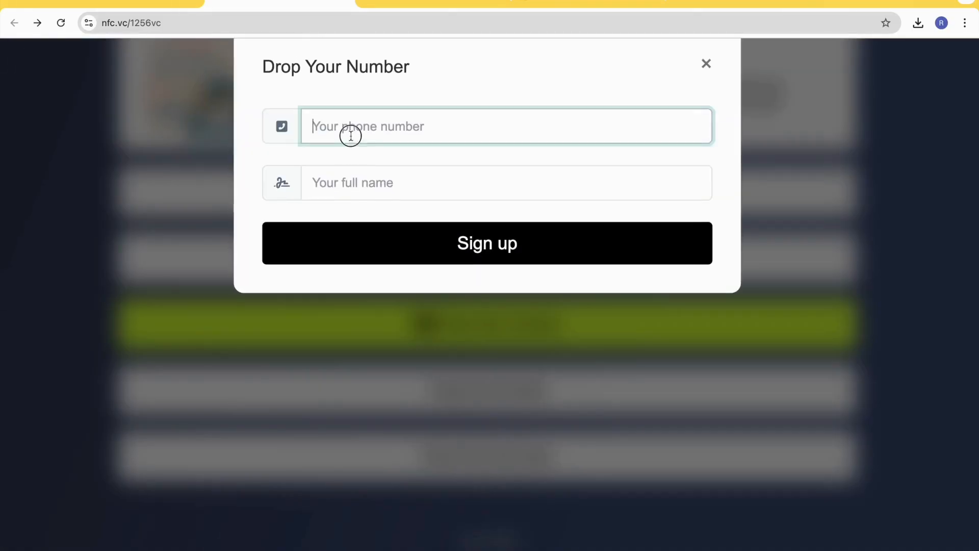
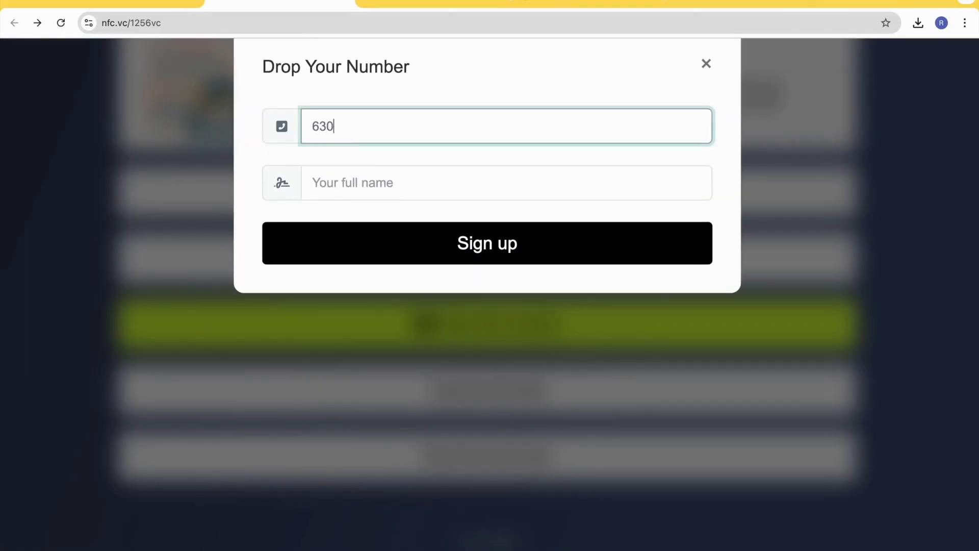
key("Tab")
type("Ra")
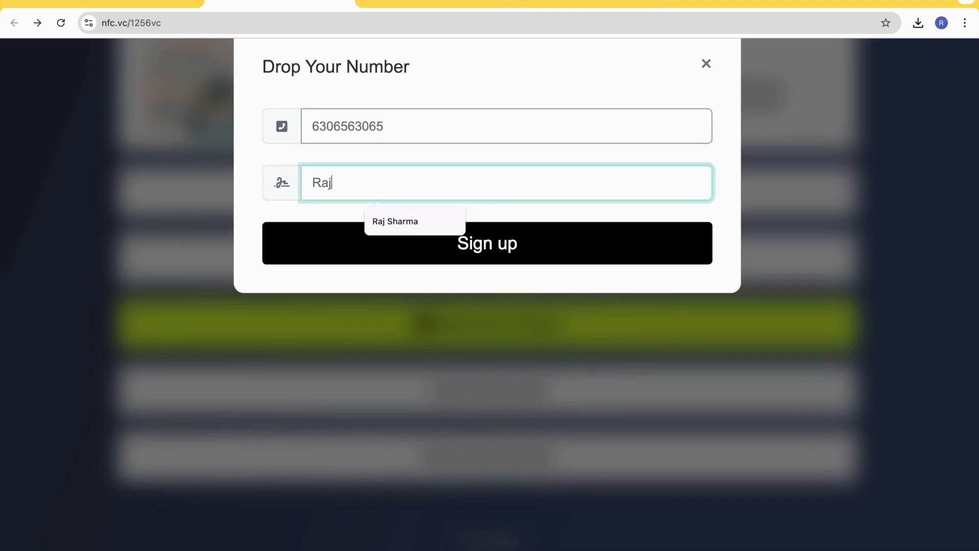
left_click(402, 221)
left_click(490, 257)
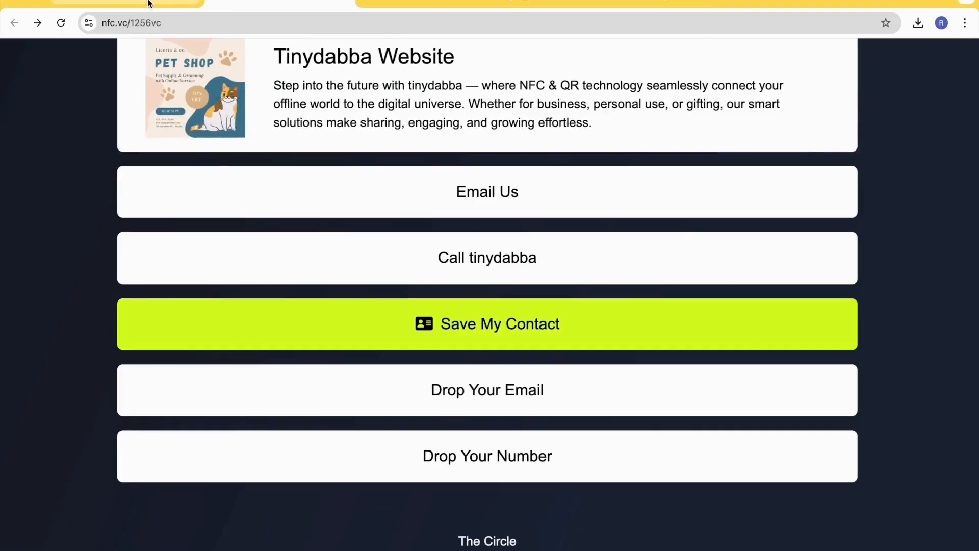
- Return to the editor site and open the Data page to check the phone collector submission
left_click(151, 2)
left_click(68, 331)
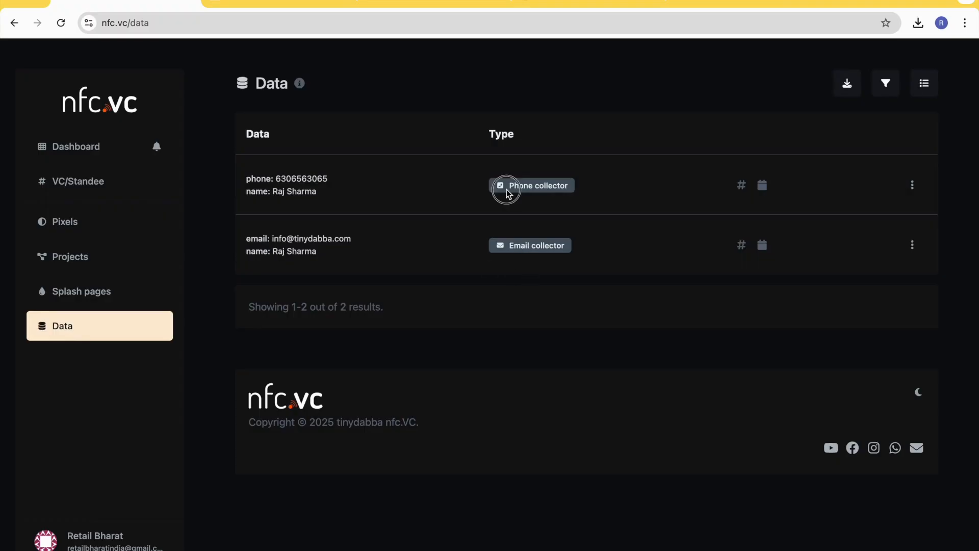
- Check the submitted phone collector entry and open the filter options on the Data page
double_click(314, 194)
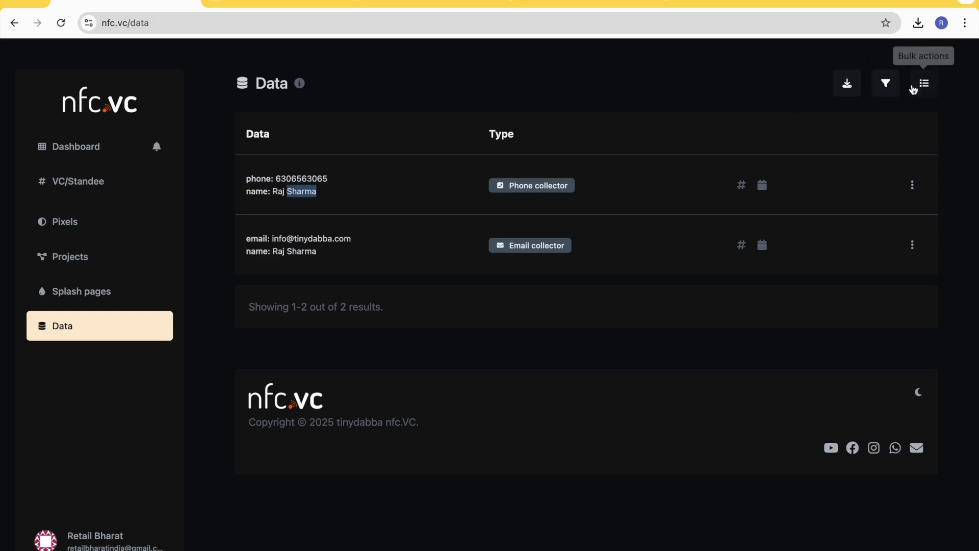
left_click(886, 85)
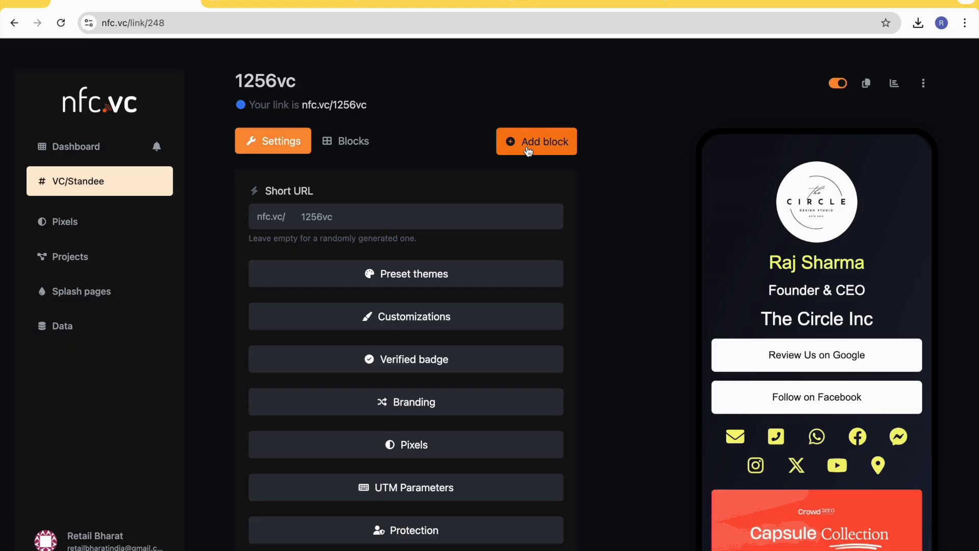
- Add a Contact form block named Contact Us to the card page and check it in the page preview
left_click(529, 148)
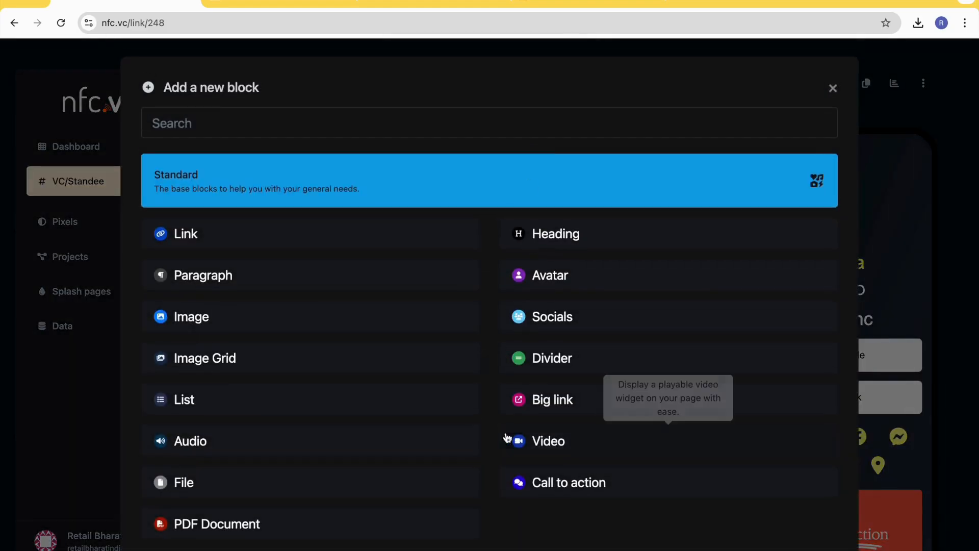
scroll(507, 438, "down", 6)
scroll(203, 382, "down", 3)
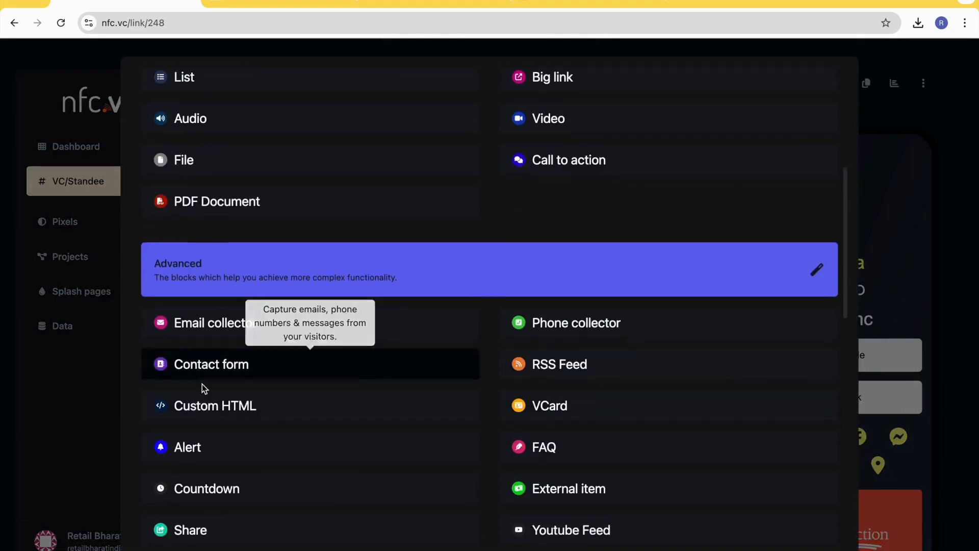
left_click(203, 332)
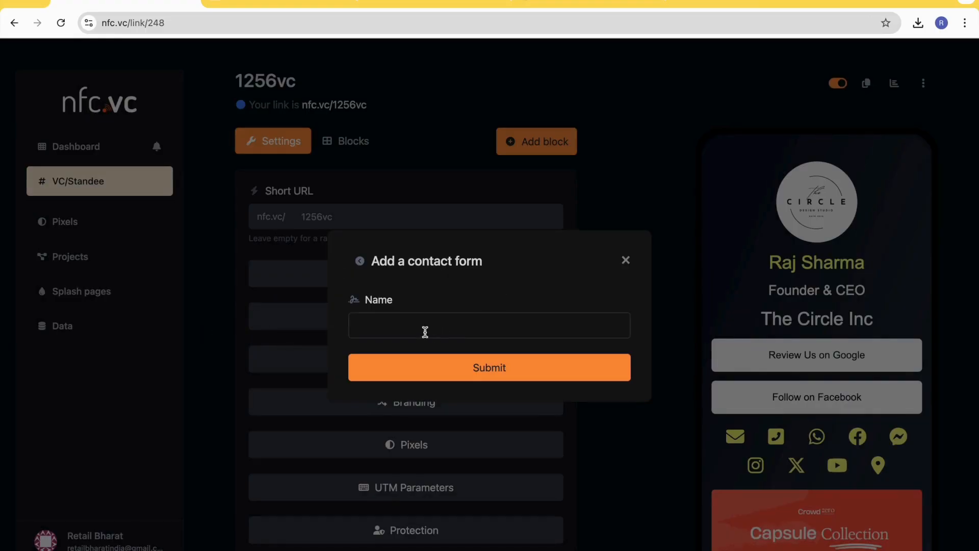
left_click(424, 330)
type("Contact Us")
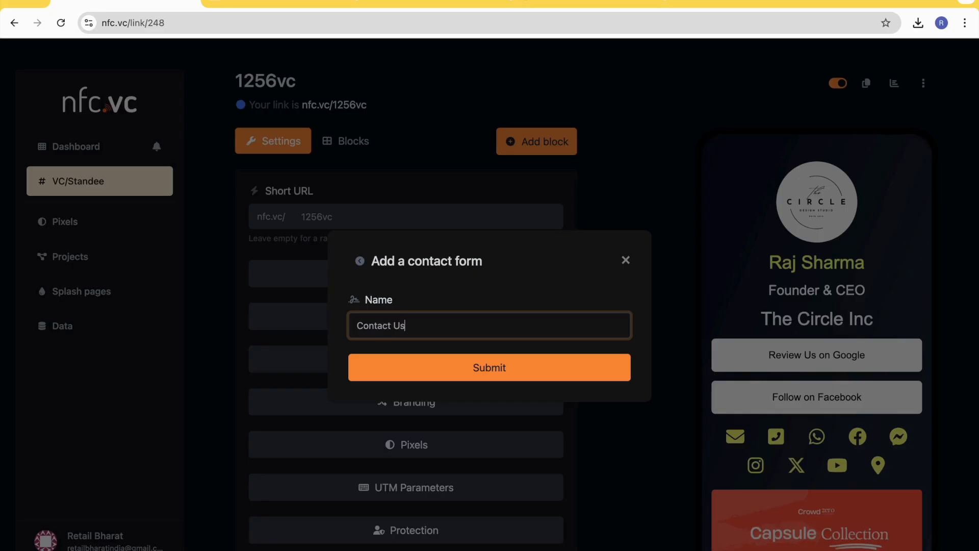
left_click(501, 368)
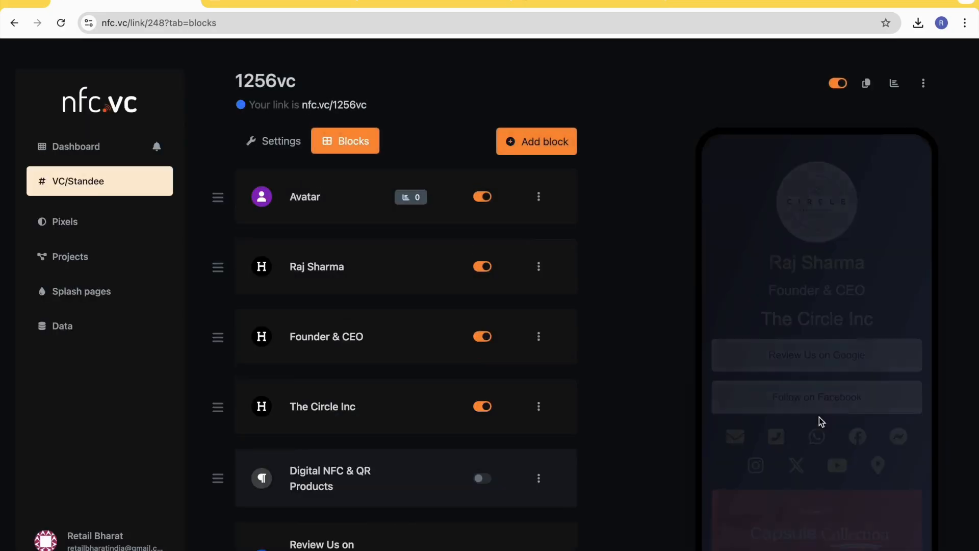
scroll(819, 421, "down", 10)
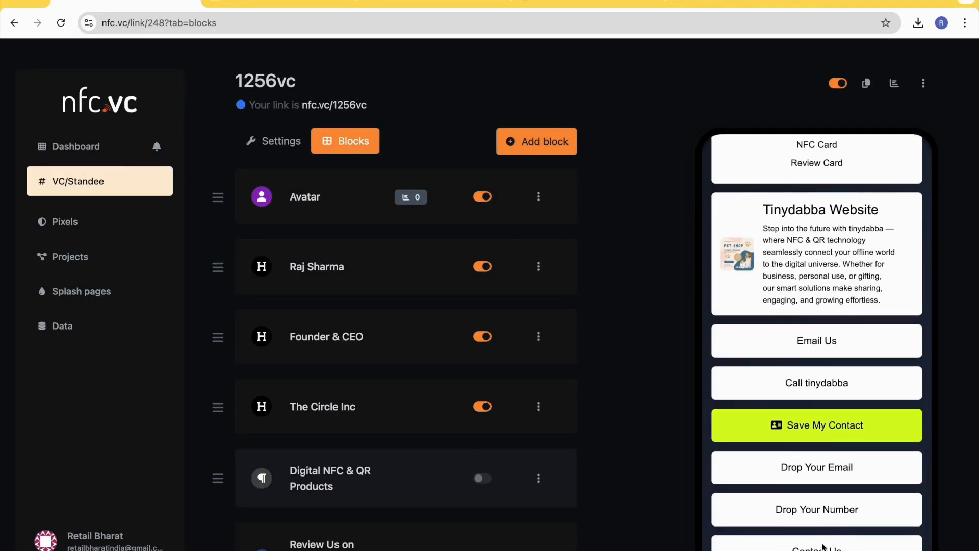
- Switch to the public page, reload it and open the Contact Us form
left_click(252, 2)
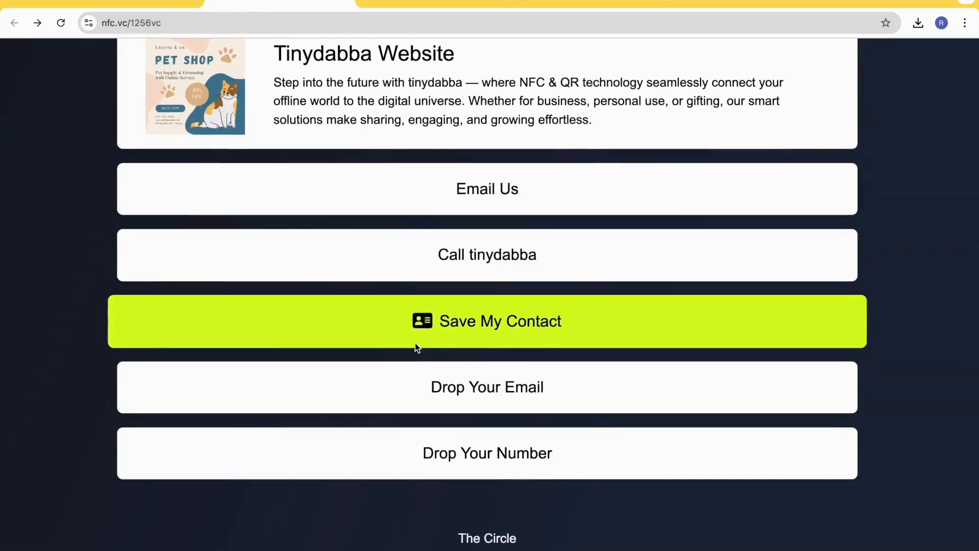
left_click(62, 19)
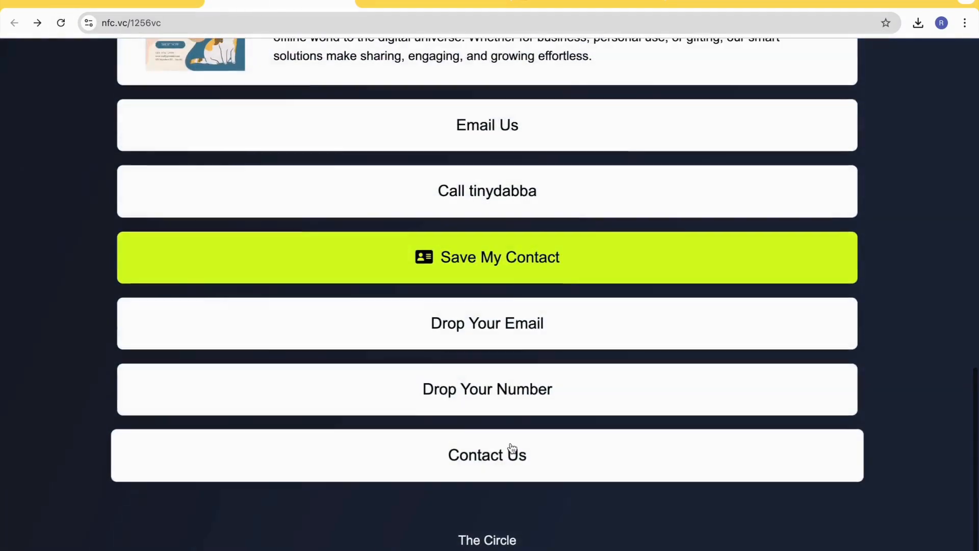
left_click(509, 443)
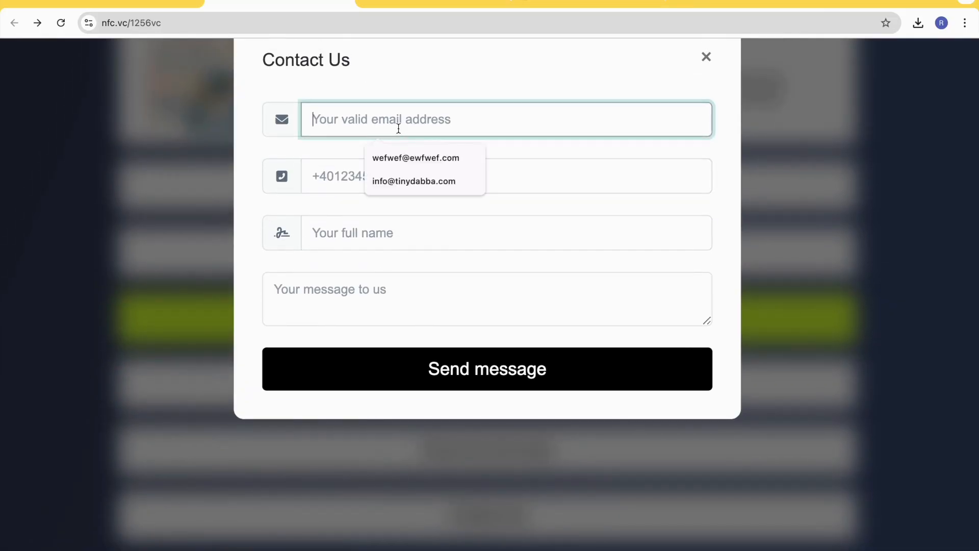
- Check the phone, full name and message fields of the Contact Us form and close it without sending
left_click(341, 171)
left_click(314, 232)
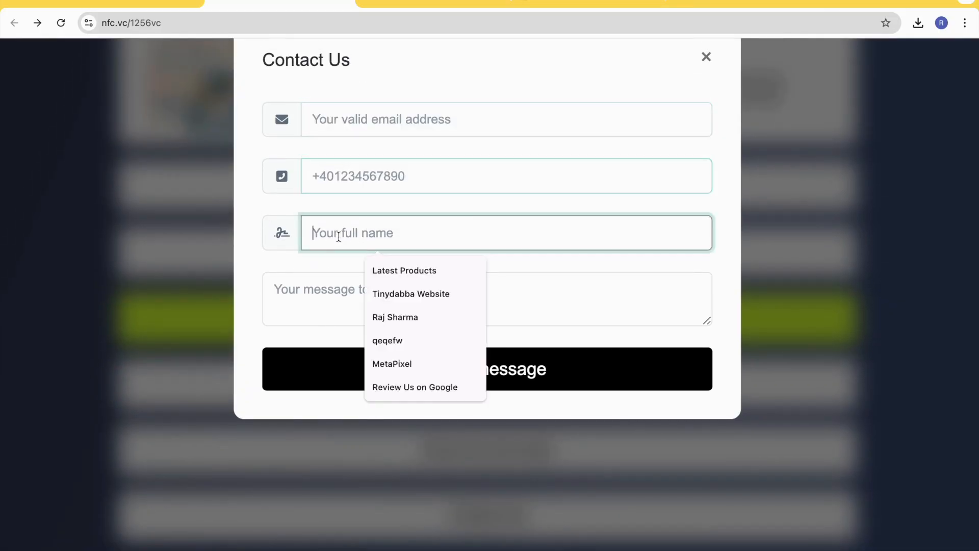
left_click(323, 300)
left_click(705, 57)
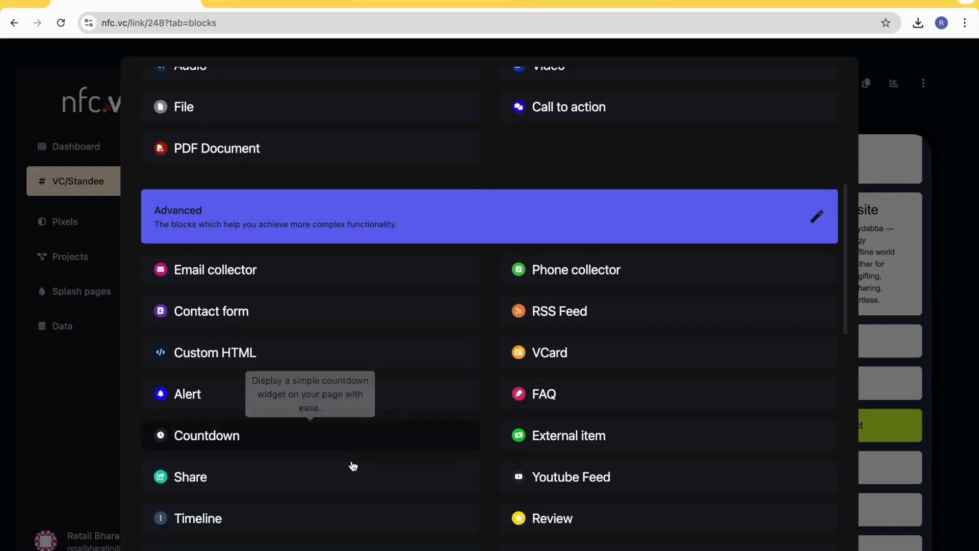
- Add an Alert block with a short text welcoming visitors to the card owner's VC and check it in the page preview
scroll(349, 463, "down", 1)
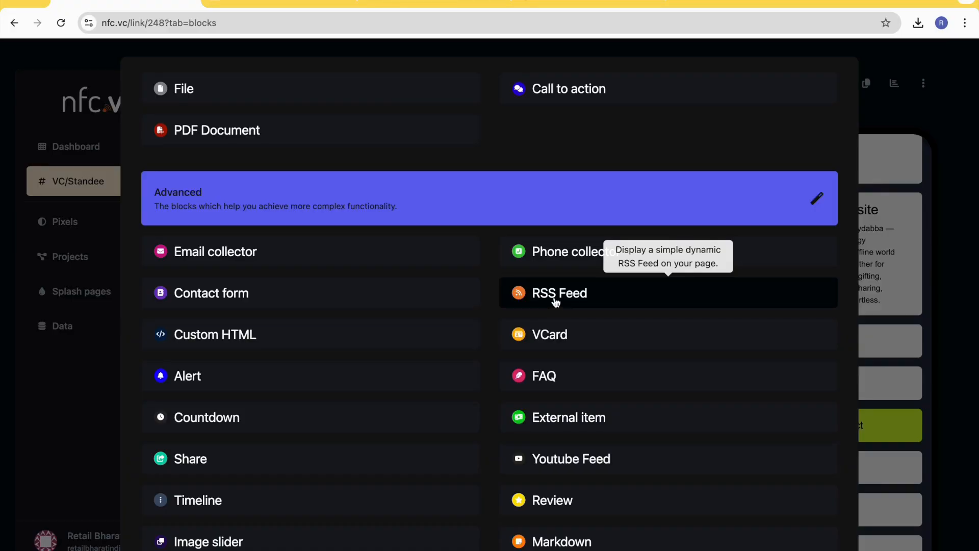
scroll(493, 299, "down", 1)
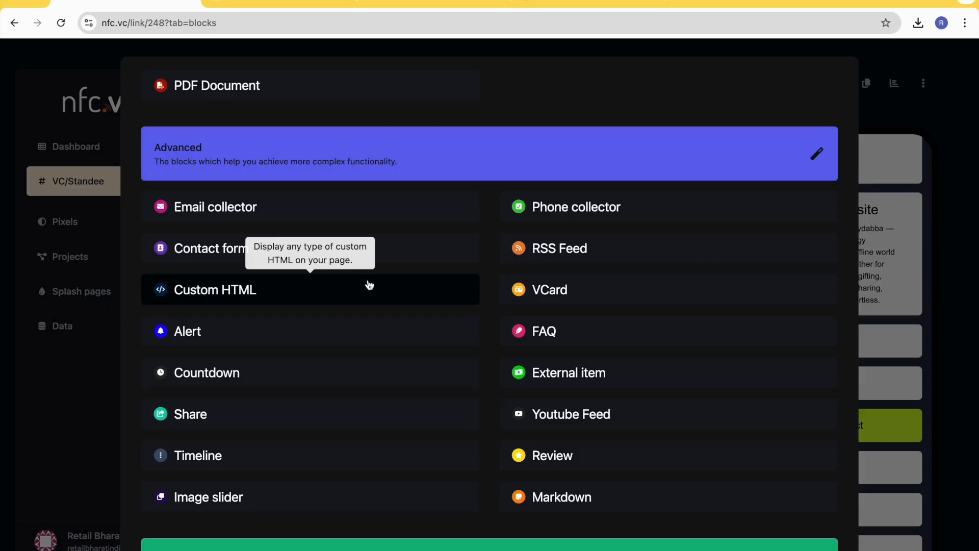
left_click(262, 342)
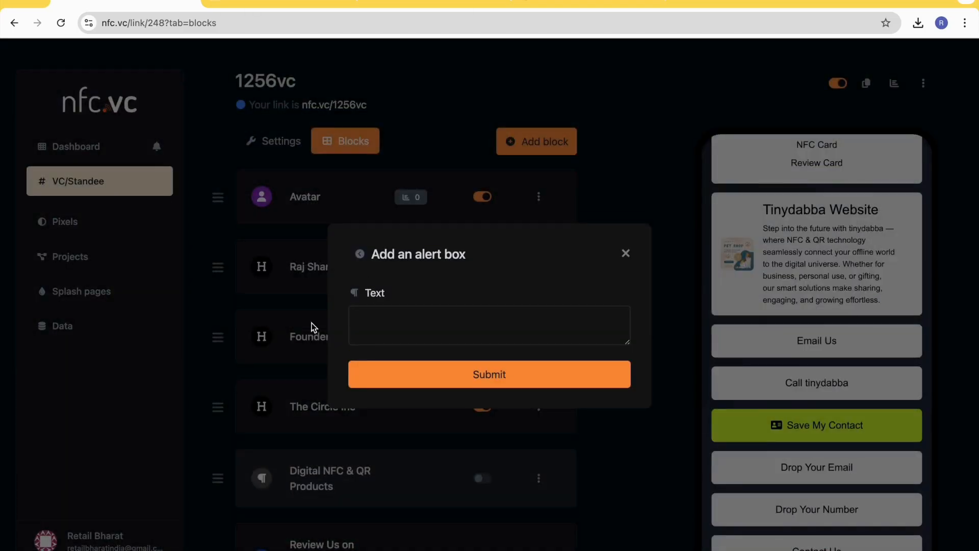
left_click(413, 327)
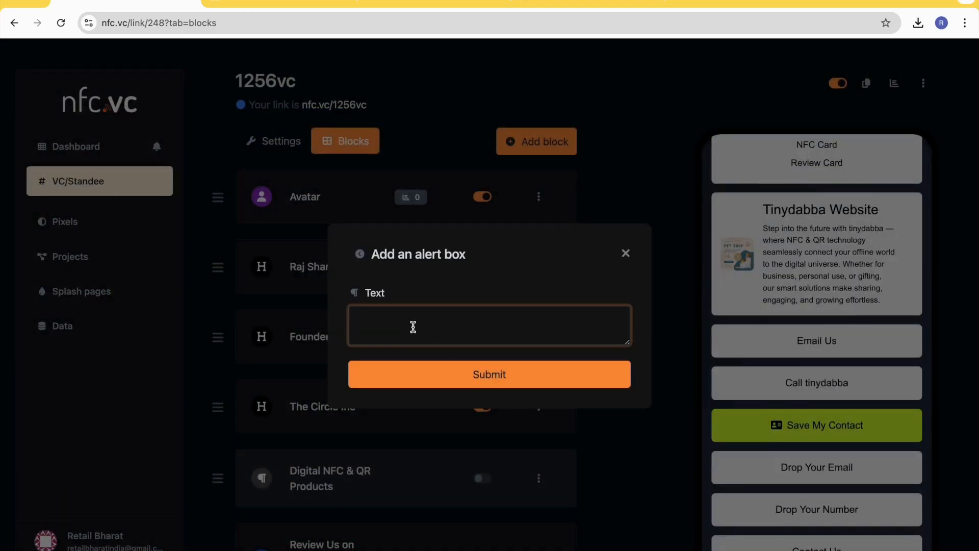
type("Welcome to Raj's VC")
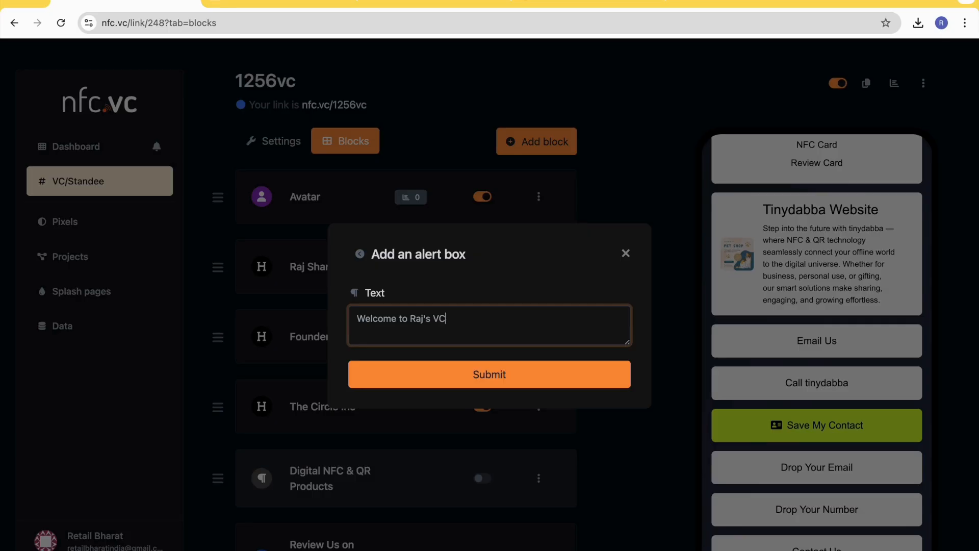
left_click(499, 377)
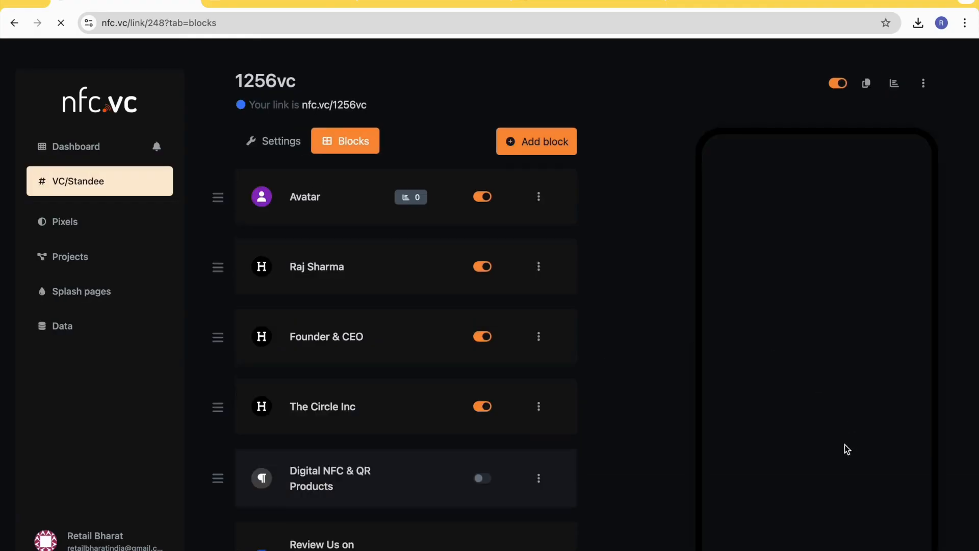
scroll(825, 386, "down", 10)
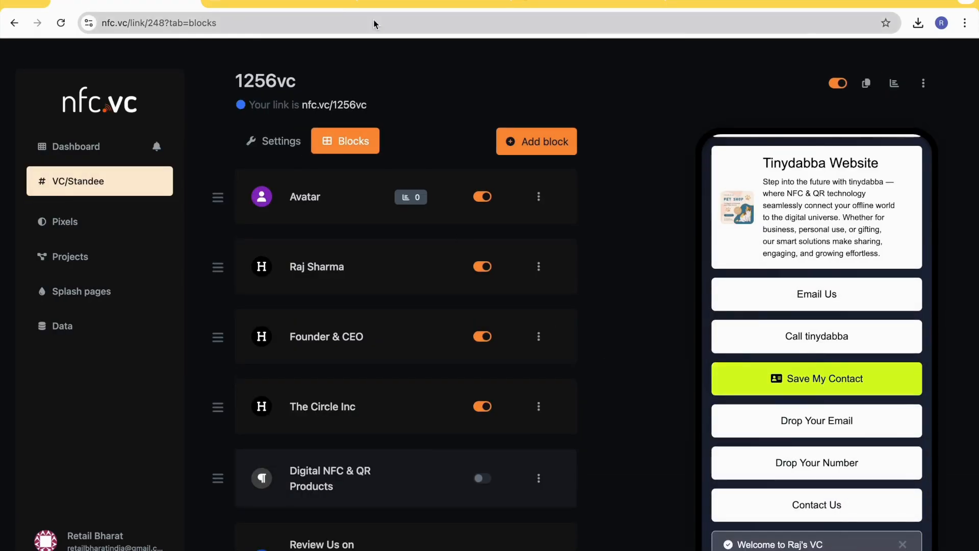
- Reload the public page and dismiss the welcome alert below the Contact Us block
left_click(306, 4)
left_click(59, 24)
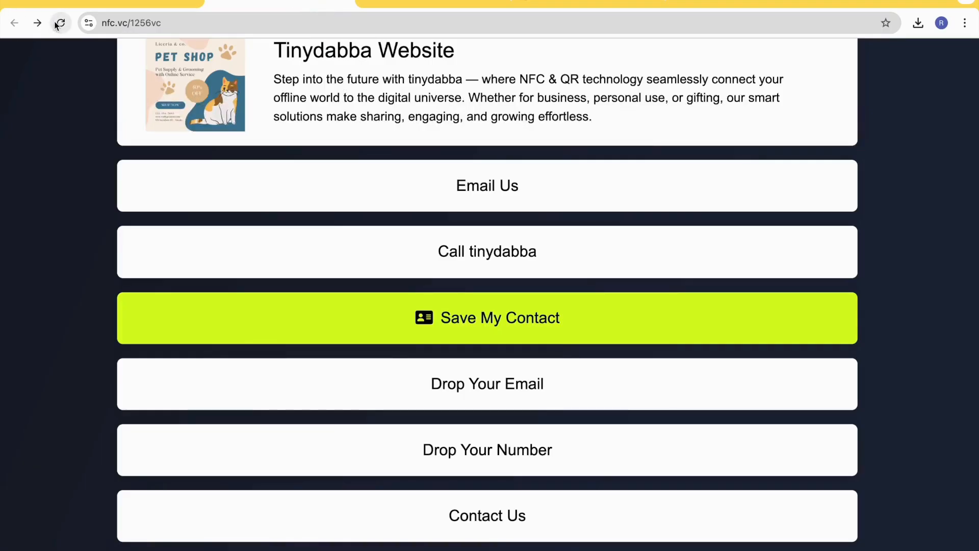
scroll(548, 411, "down", 2)
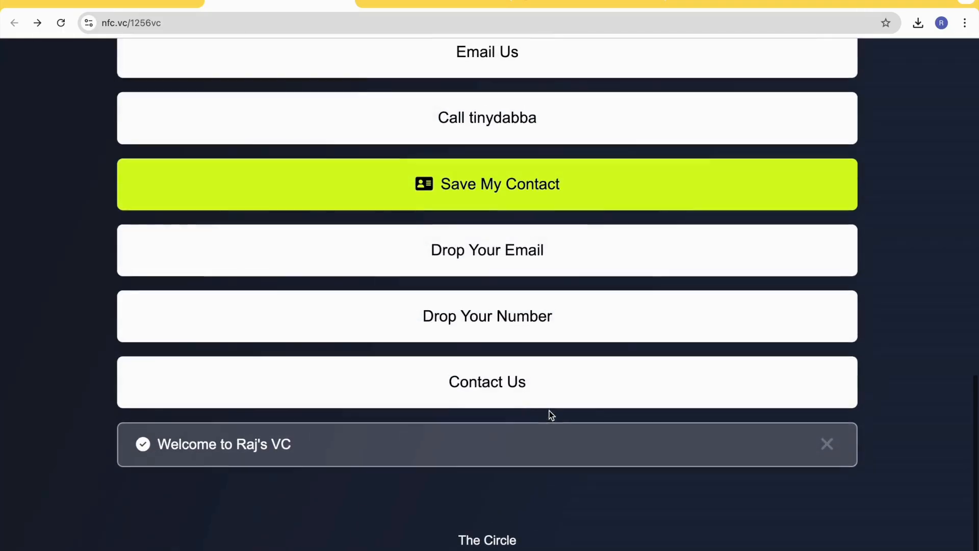
left_click(827, 448)
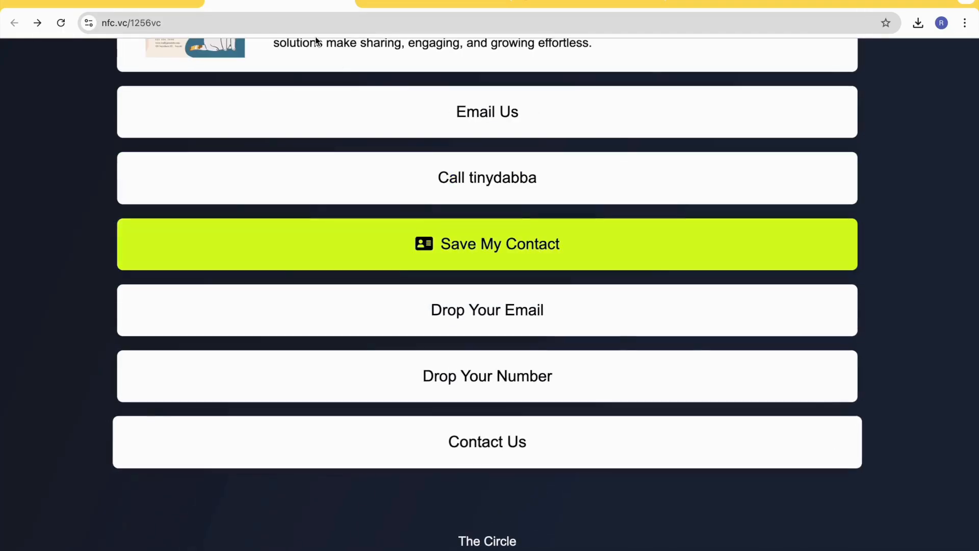
- Reload the public page again and look through it to see whether the dismissed alert returns
left_click(61, 23)
scroll(617, 340, "down", 1)
scroll(594, 360, "up", 7)
scroll(593, 361, "down", 15)
scroll(541, 308, "up", 7)
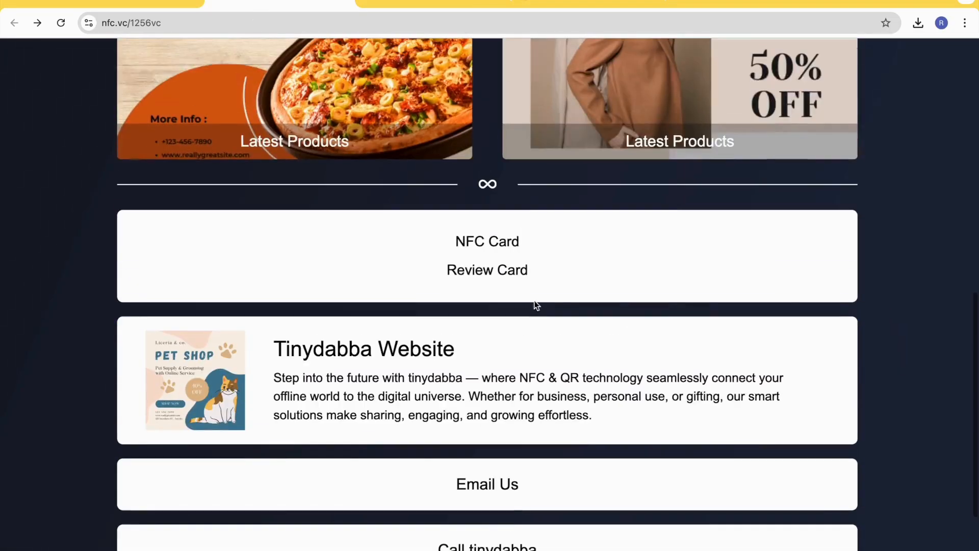
- Return to the page editor and examine the available Advanced, Payments and Embeds blocks in the list of new blocks
left_click(153, 6)
scroll(572, 365, "down", 5)
scroll(572, 366, "up", 5)
left_click(540, 143)
scroll(479, 446, "down", 9)
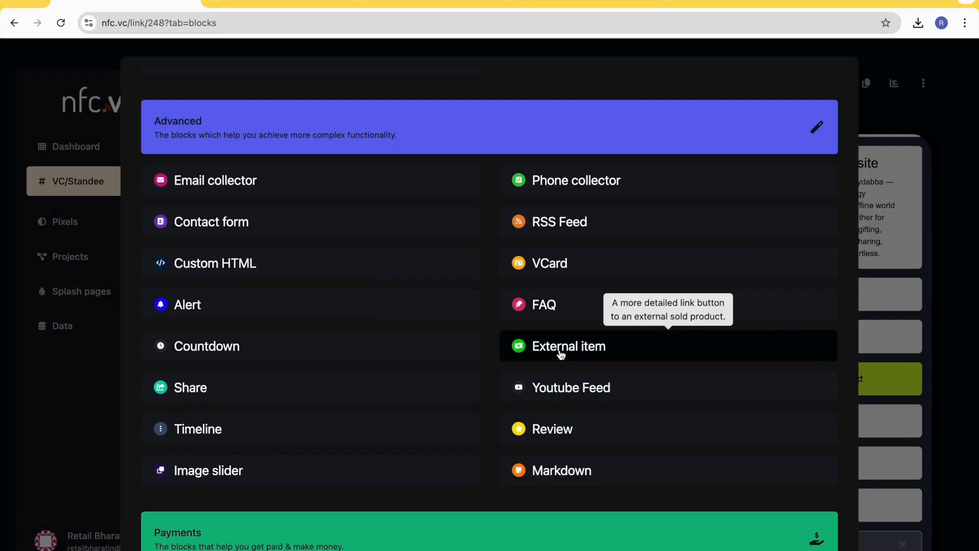
scroll(561, 353, "down", 1)
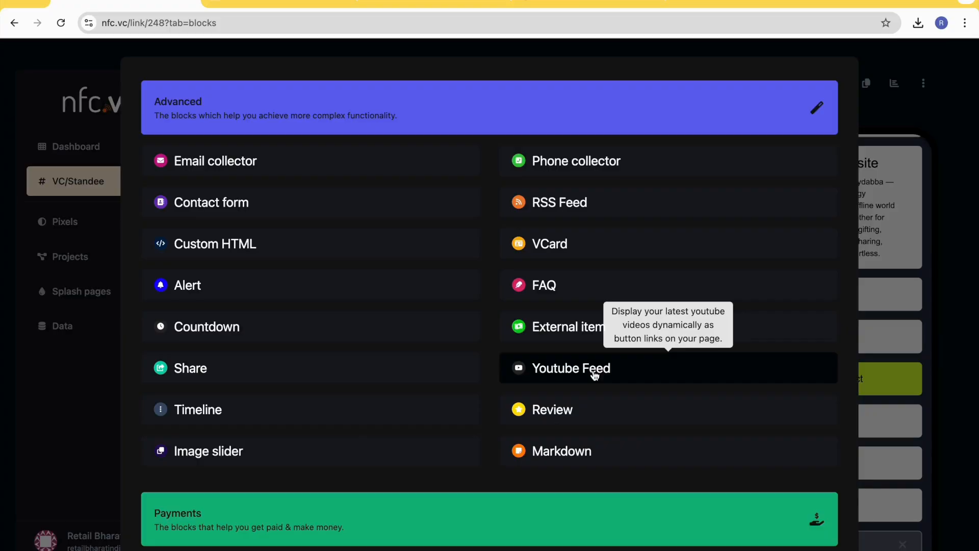
scroll(364, 407, "down", 2)
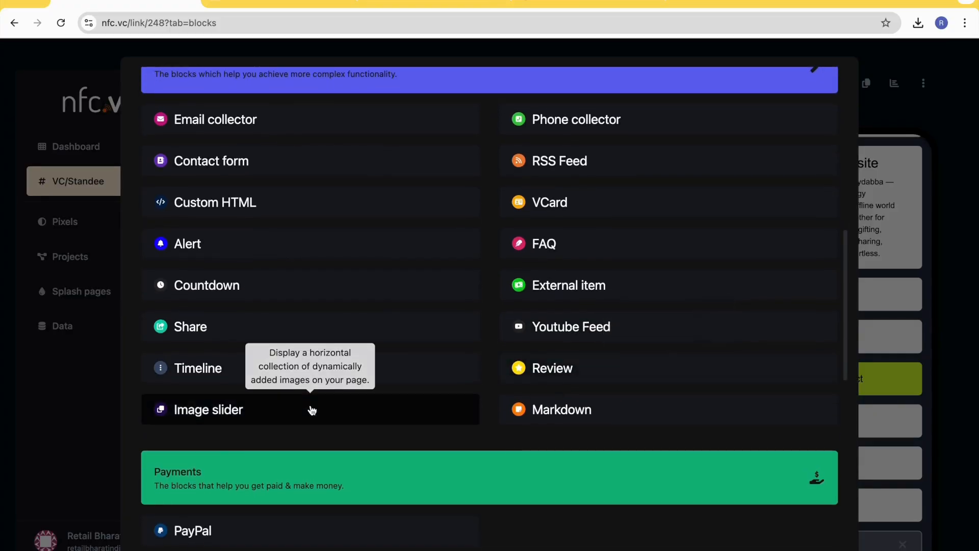
scroll(311, 410, "down", 1)
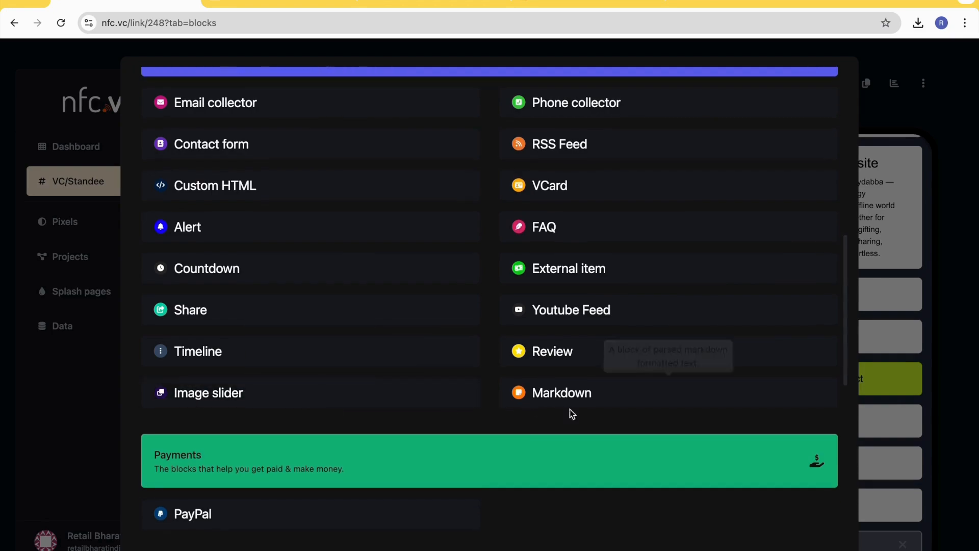
scroll(575, 401, "down", 5)
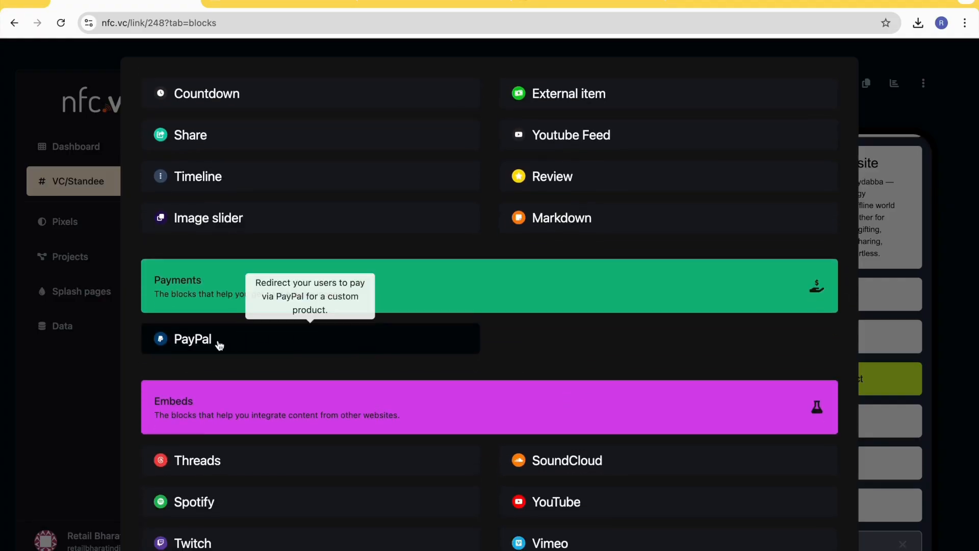
scroll(275, 343, "down", 3)
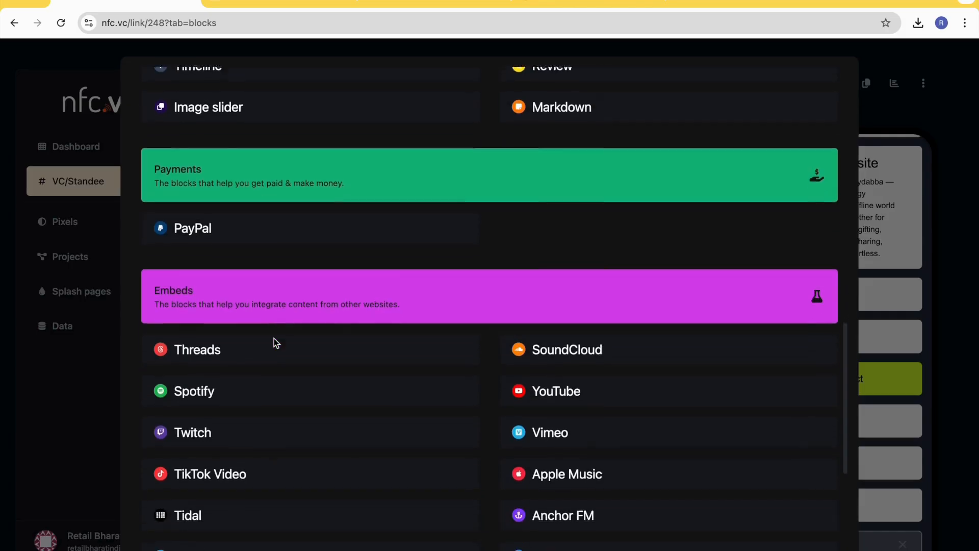
scroll(247, 311, "down", 1)
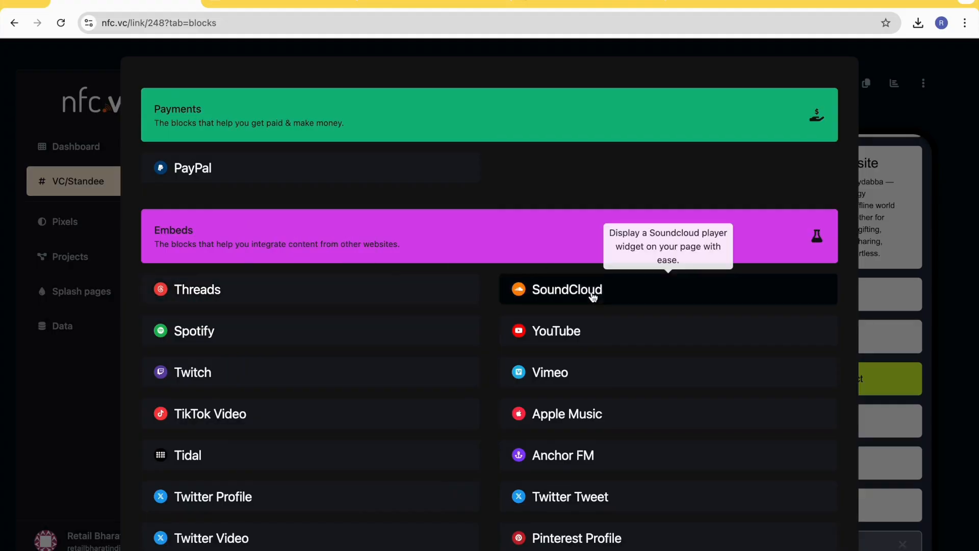
scroll(382, 323, "down", 1)
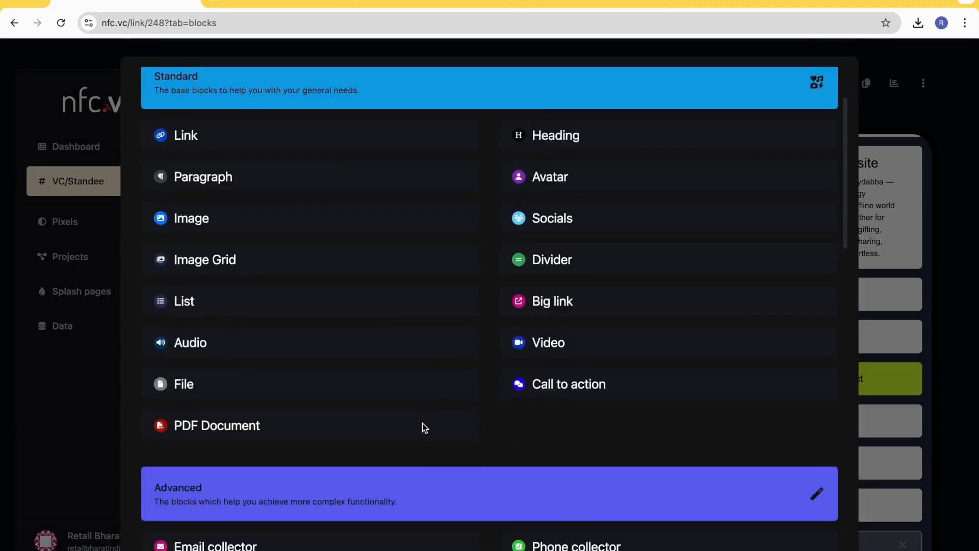
- Add a YouTube video block with the copied video URL and check it in the page preview
scroll(422, 424, "down", 10)
scroll(423, 427, "down", 4)
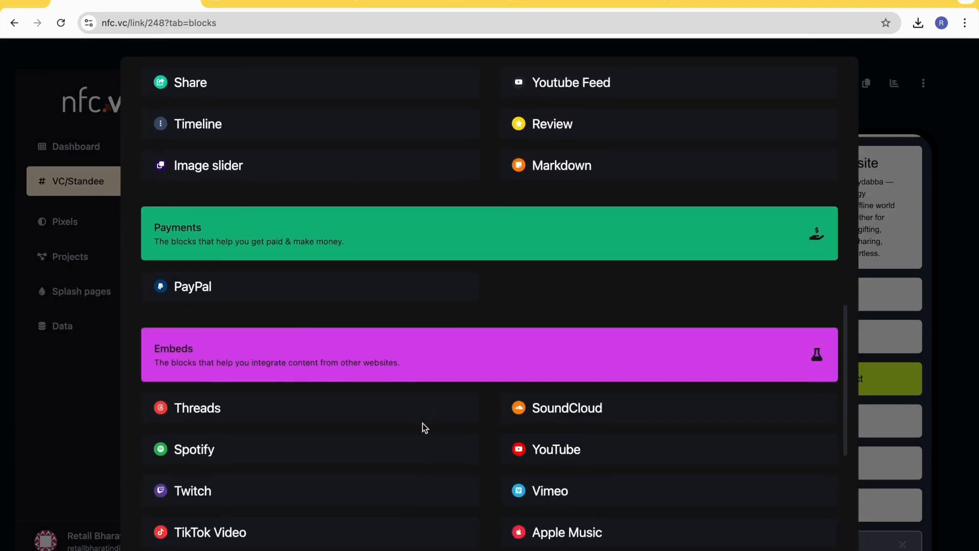
left_click(568, 392)
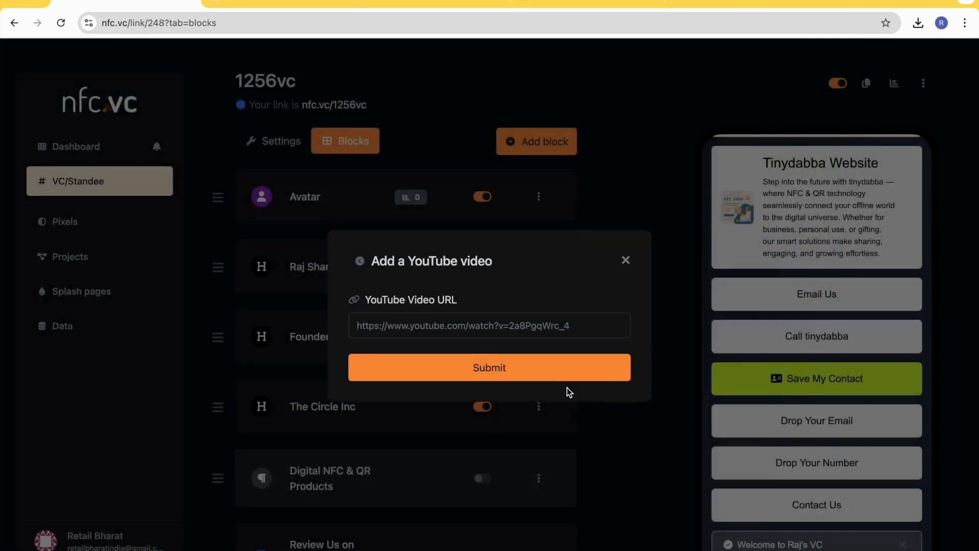
left_click(387, 329)
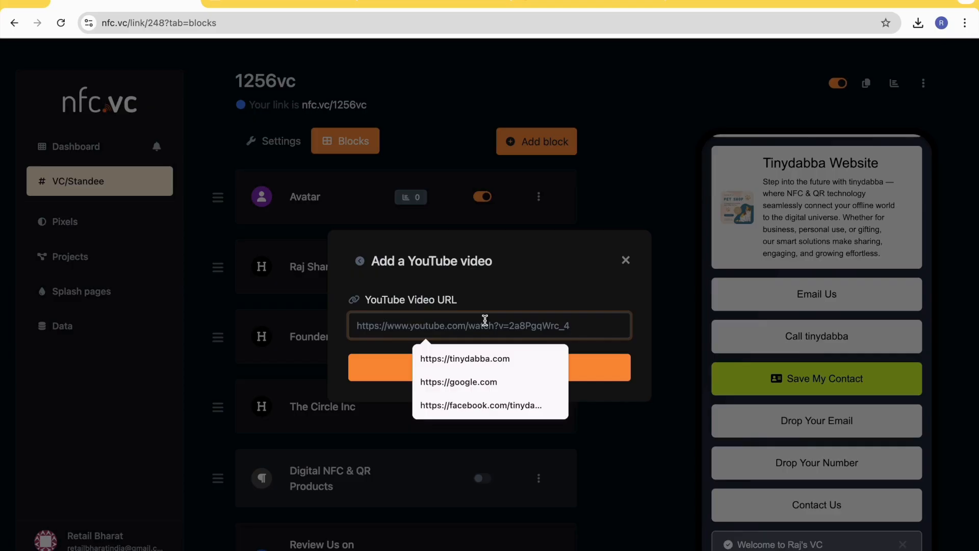
type("https://www.youtube.com/watch?v=a86vJlld9tc")
left_click(500, 371)
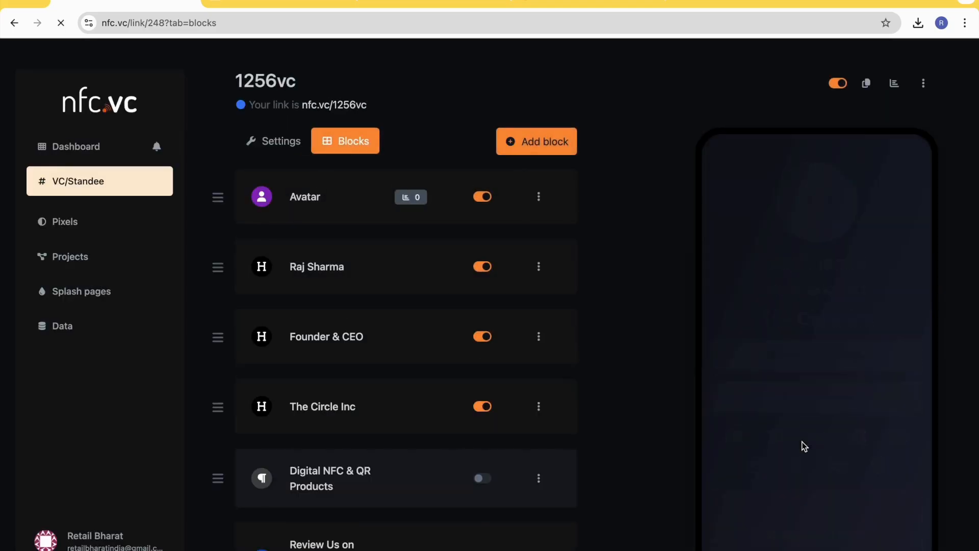
scroll(796, 429, "down", 15)
scroll(789, 408, "down", 2)
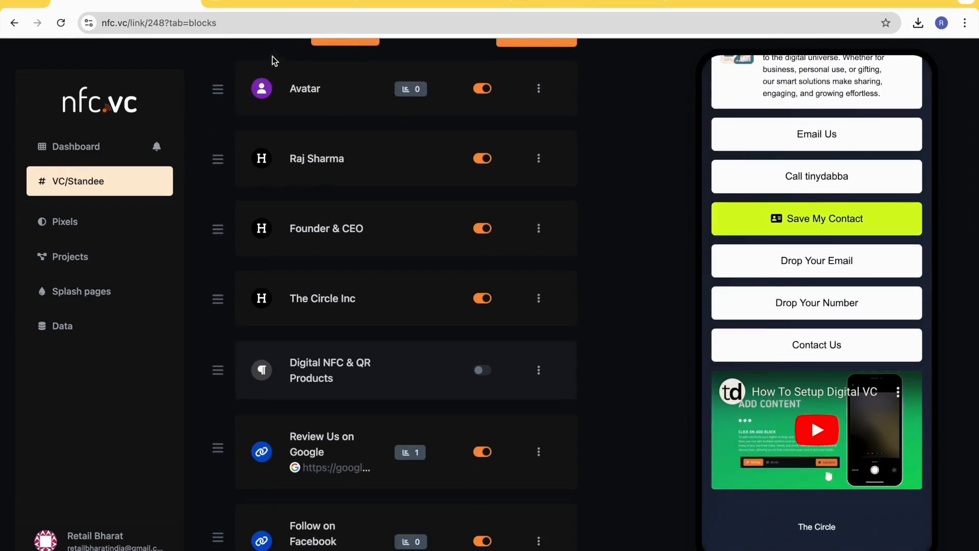
- Reload the public page and play the embedded YouTube video below the Contact Us block
left_click(255, 5)
scroll(451, 308, "down", 8)
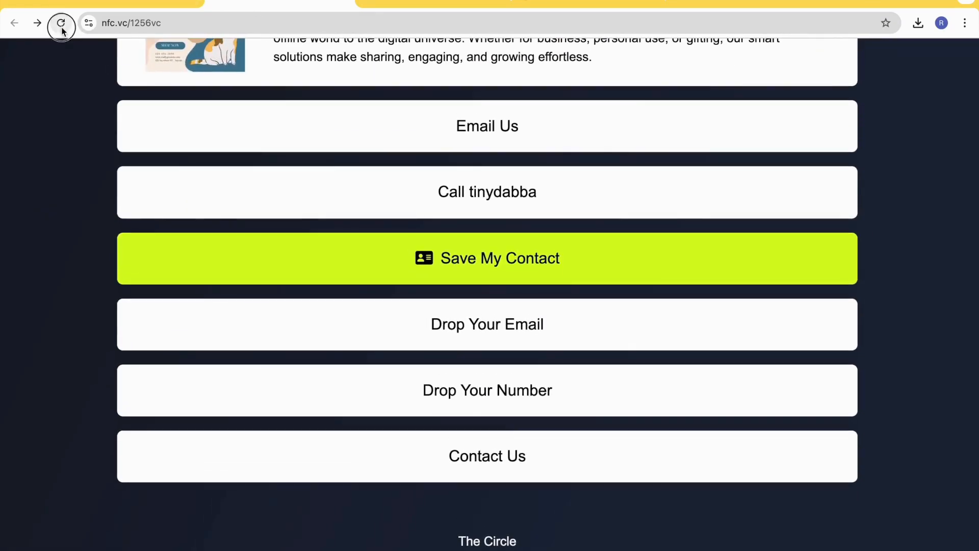
left_click(70, 27)
scroll(457, 363, "down", 8)
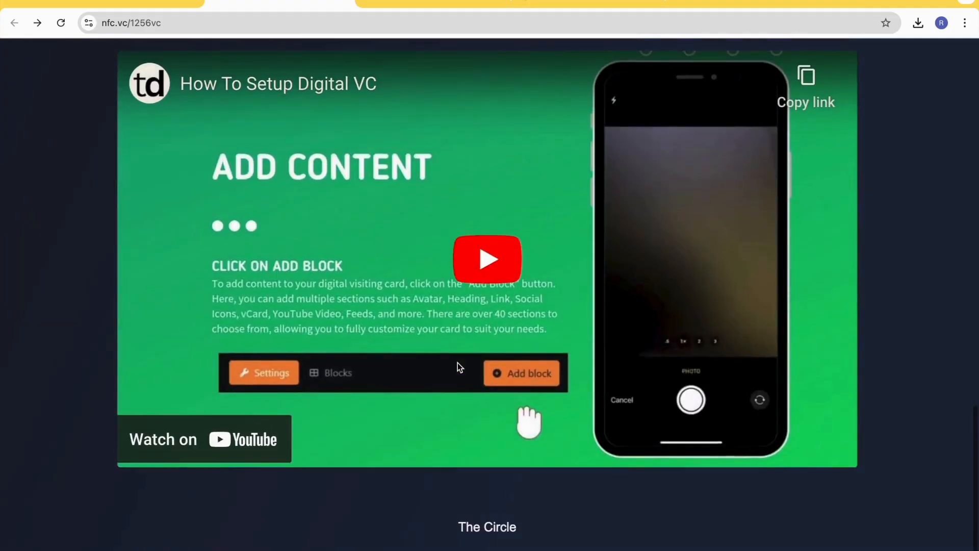
left_click(498, 286)
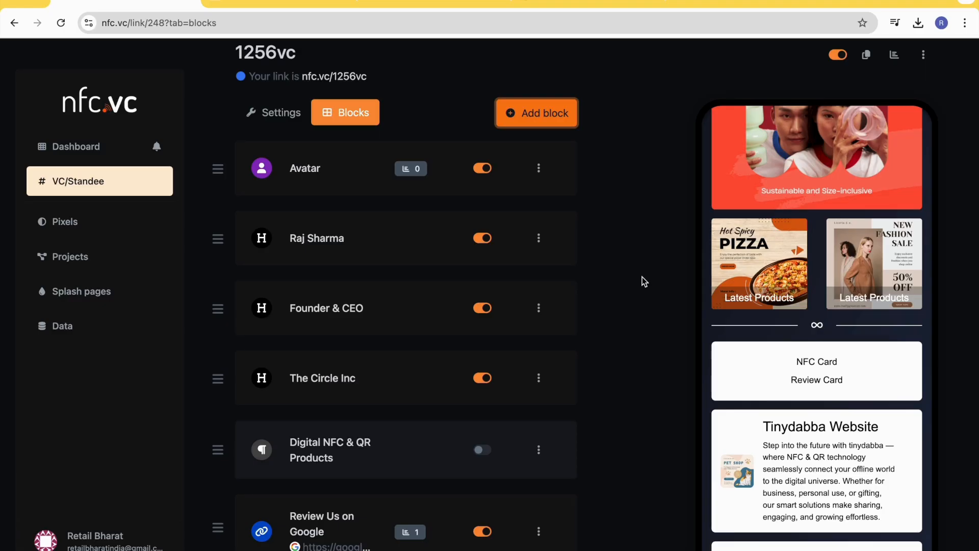
- Look through the whole page preview in the editor, from the avatar down to the YouTube video
scroll(791, 333, "up", 10)
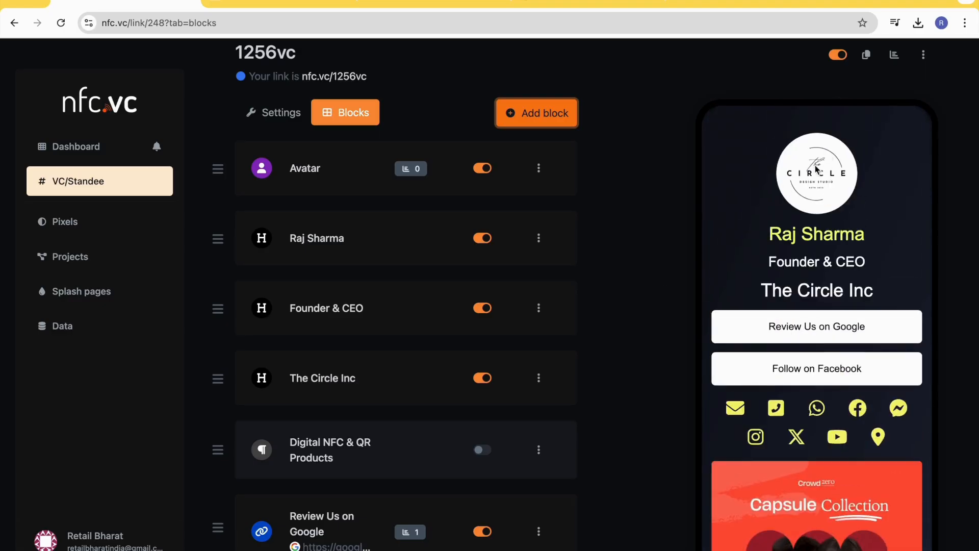
scroll(822, 269, "down", 1)
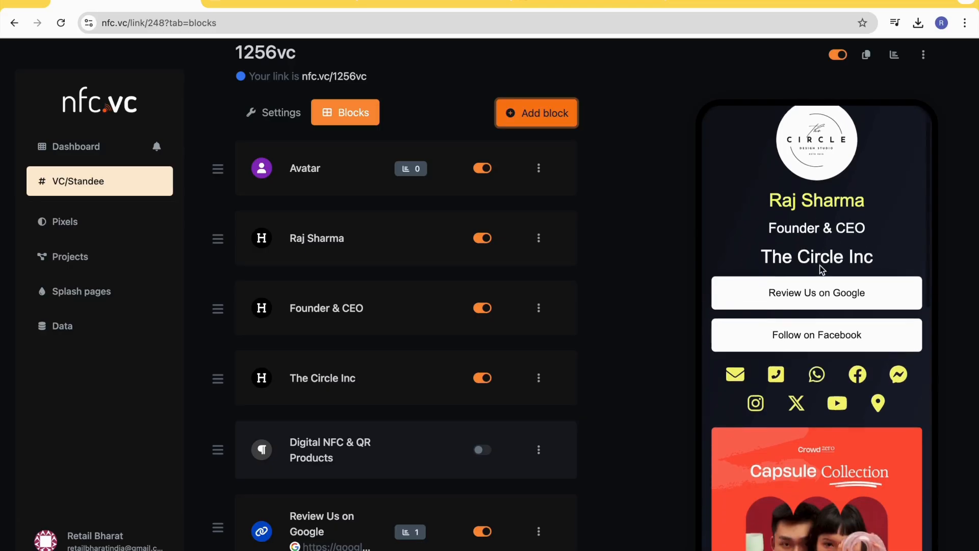
scroll(795, 264, "down", 1)
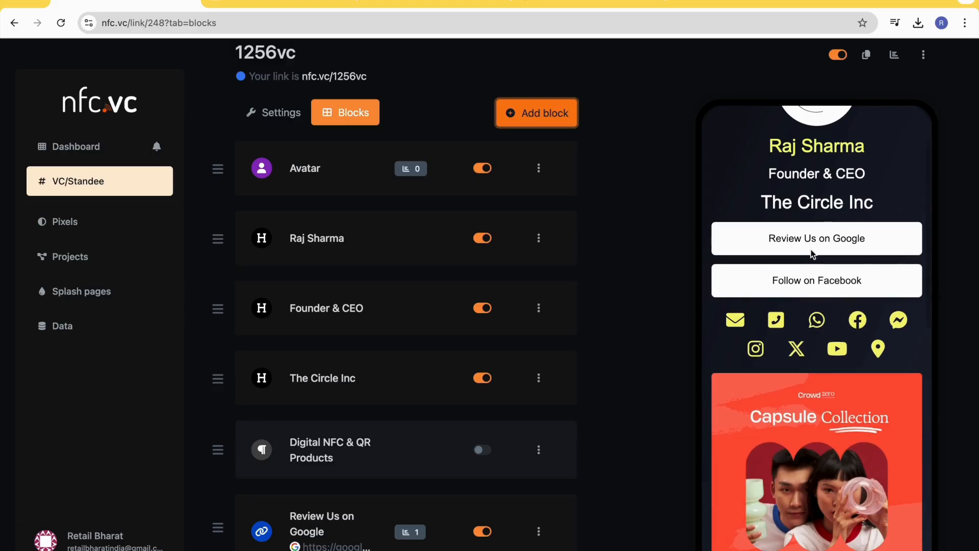
scroll(811, 274, "down", 2)
scroll(796, 287, "down", 2)
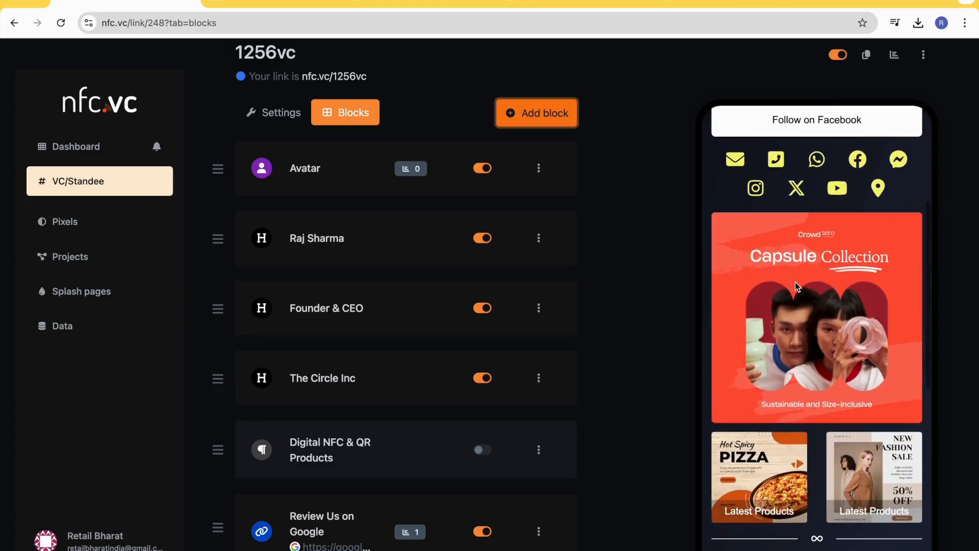
scroll(822, 476, "down", 4)
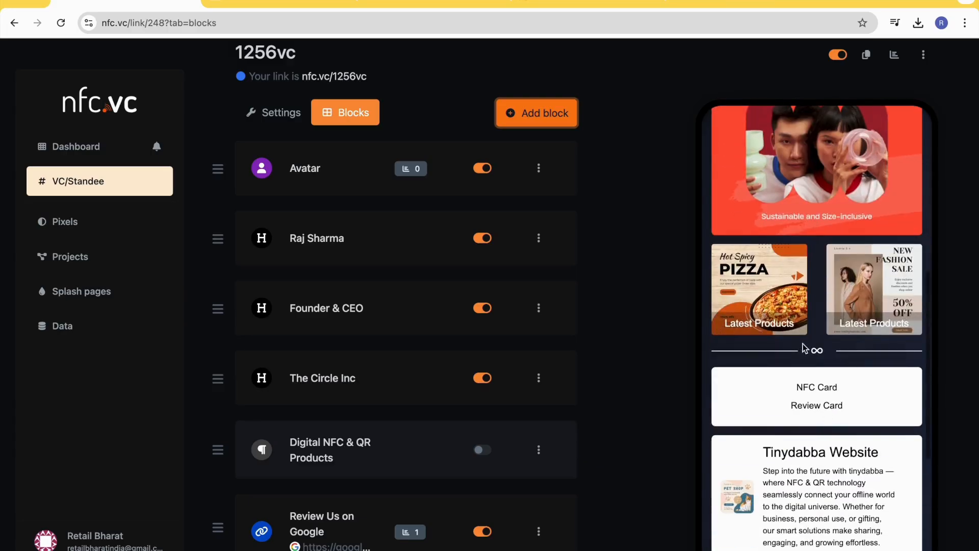
scroll(808, 360, "down", 1)
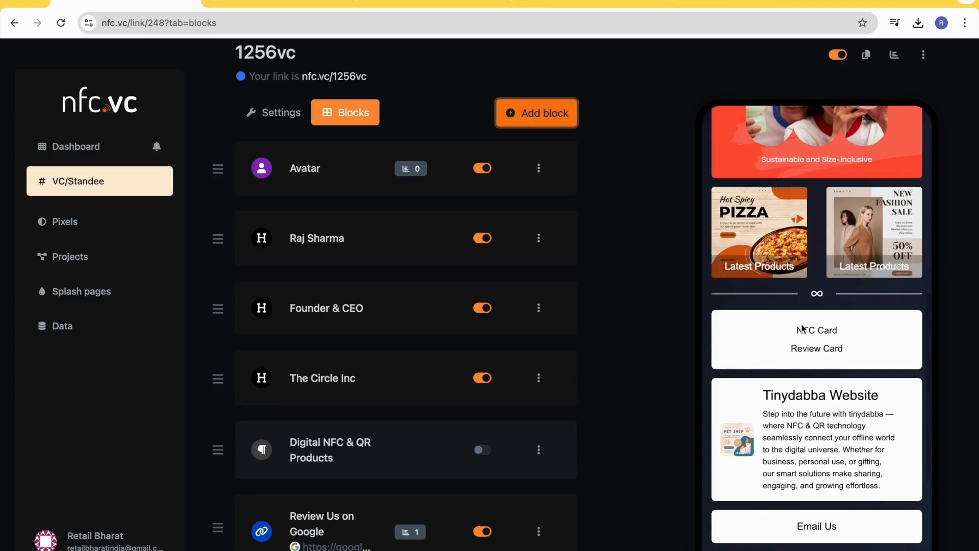
scroll(803, 347, "down", 1)
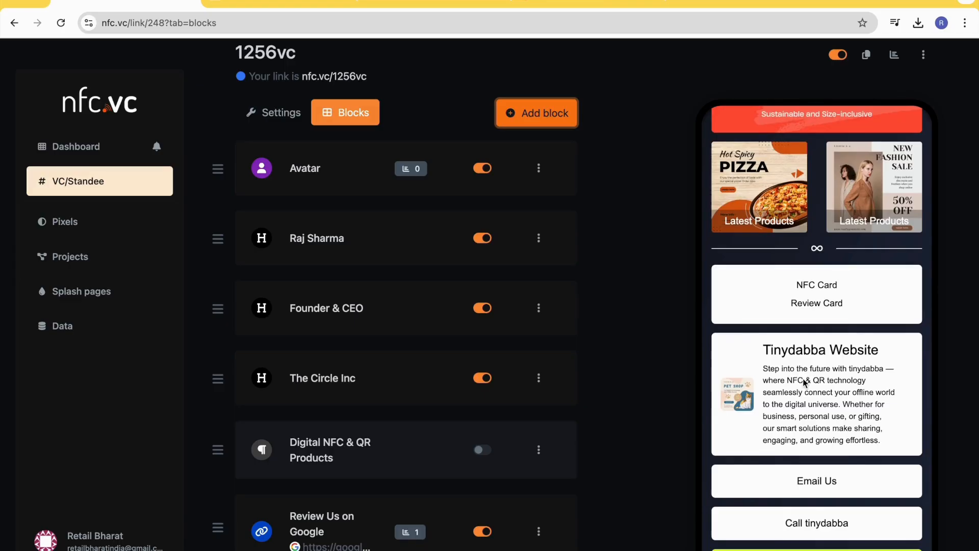
scroll(801, 382, "down", 2)
scroll(810, 411, "down", 1)
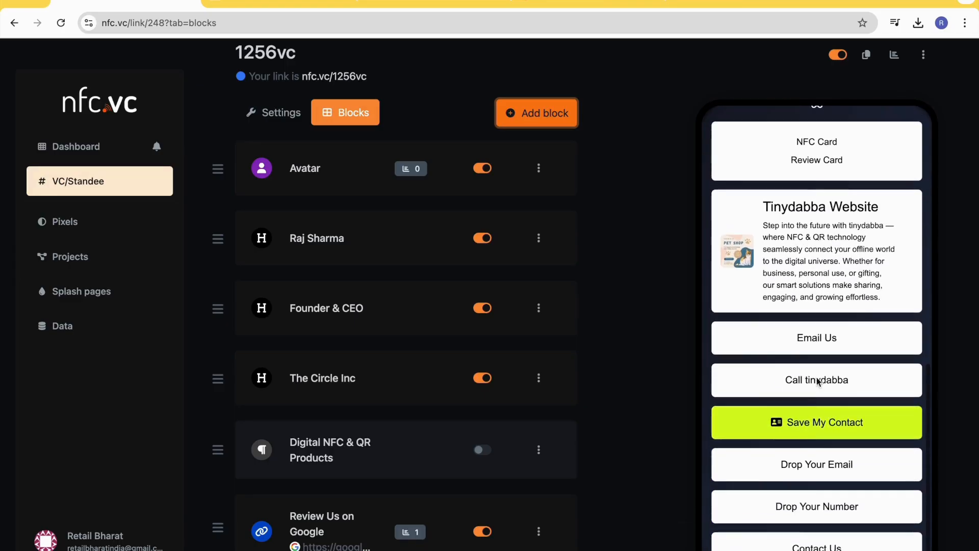
scroll(815, 380, "down", 1)
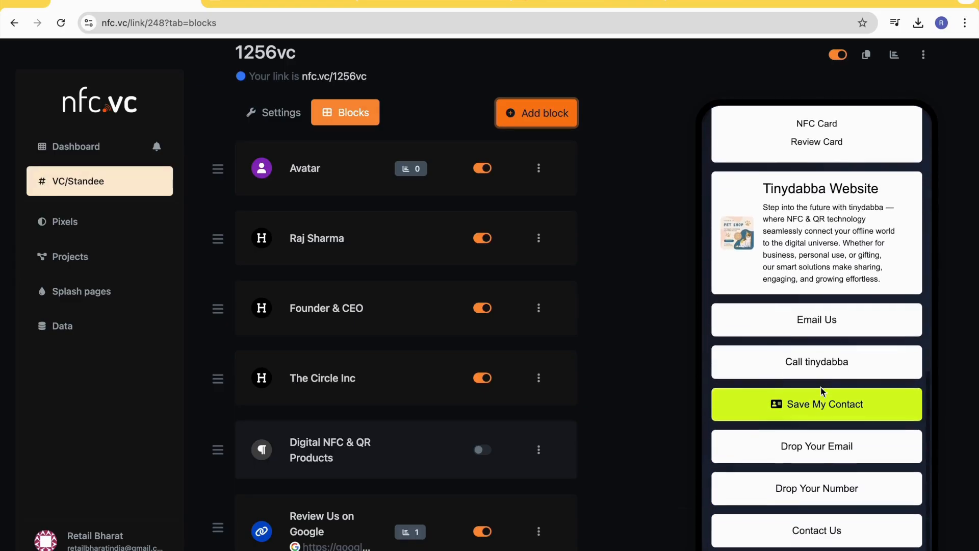
scroll(810, 348, "down", 1)
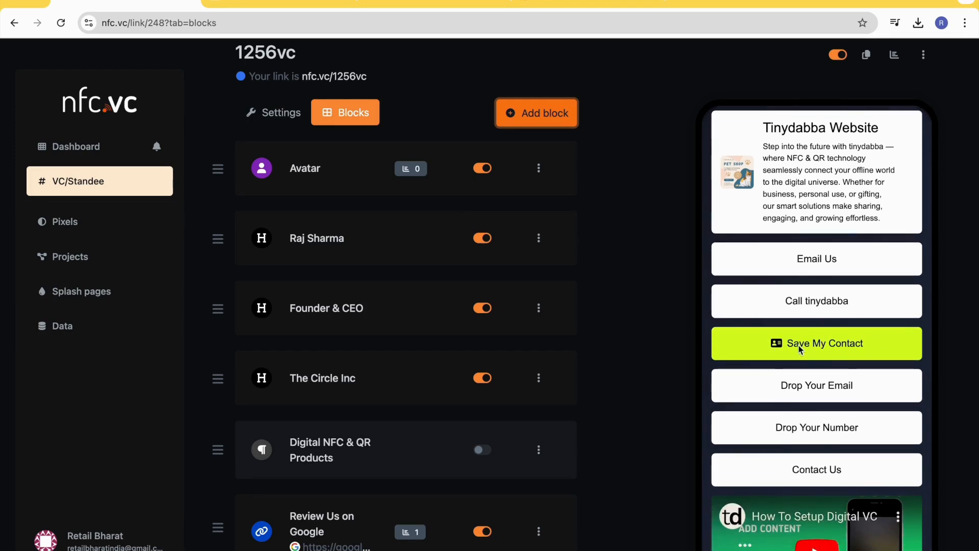
scroll(801, 350, "down", 1)
scroll(808, 358, "down", 1)
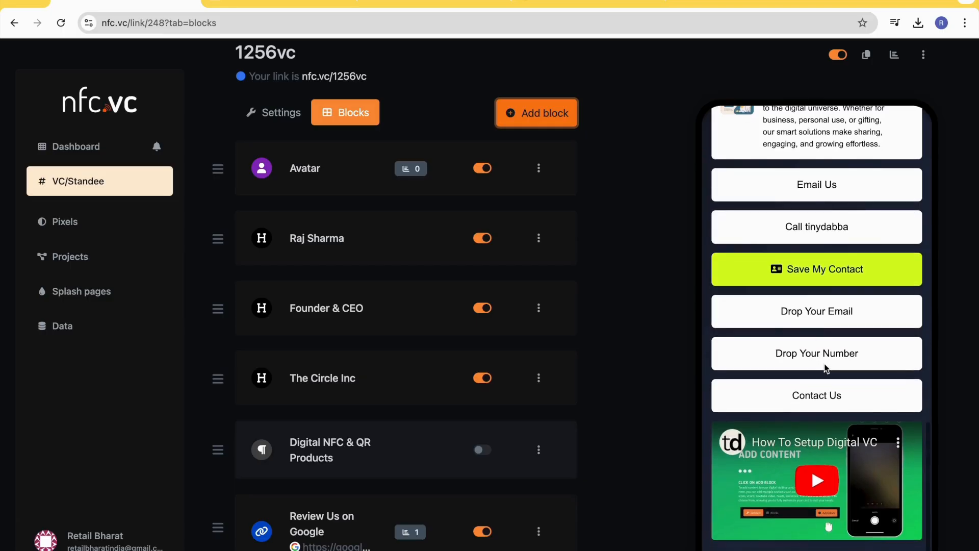
scroll(801, 388, "down", 2)
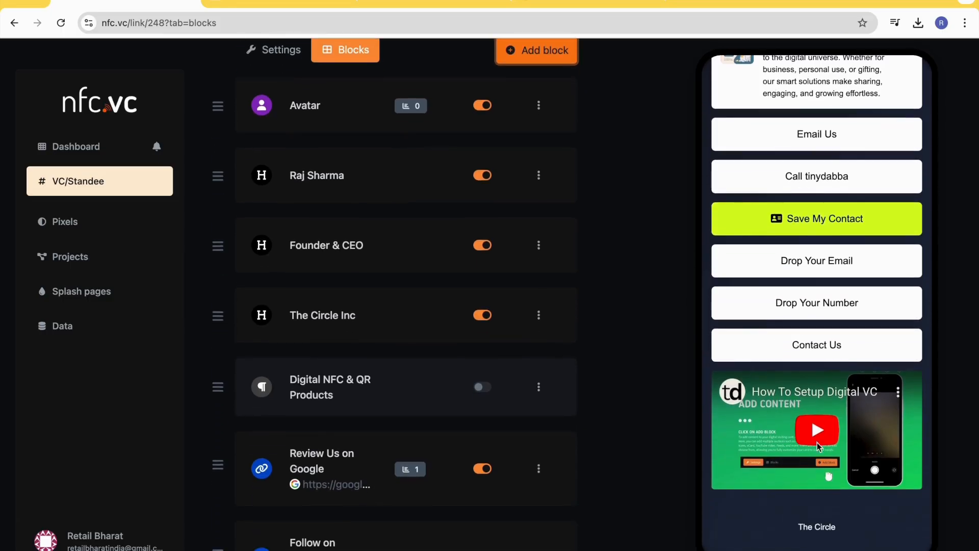
scroll(513, 277, "up", 2)
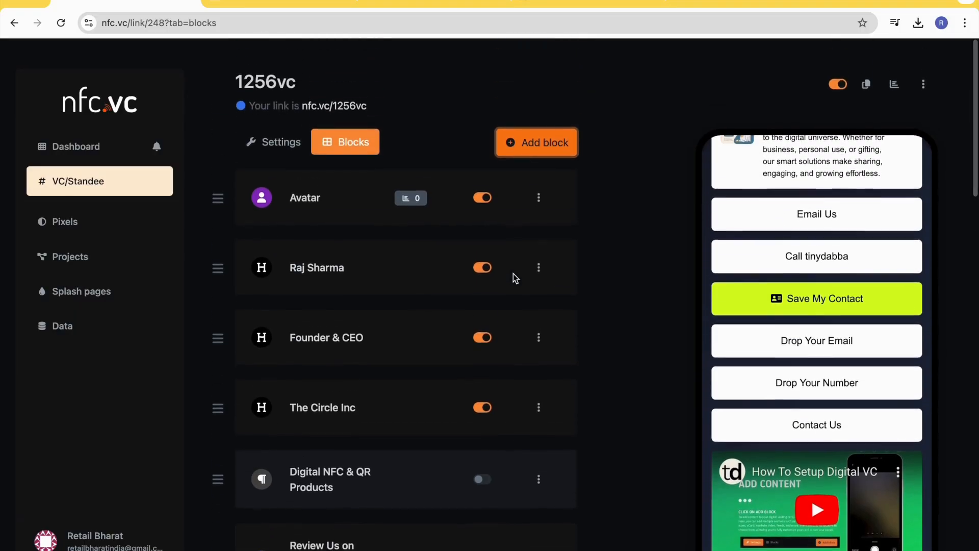
- Examine the Standard and Advanced blocks in the list of new blocks and close the list without adding one
left_click(544, 147)
scroll(461, 372, "down", 15)
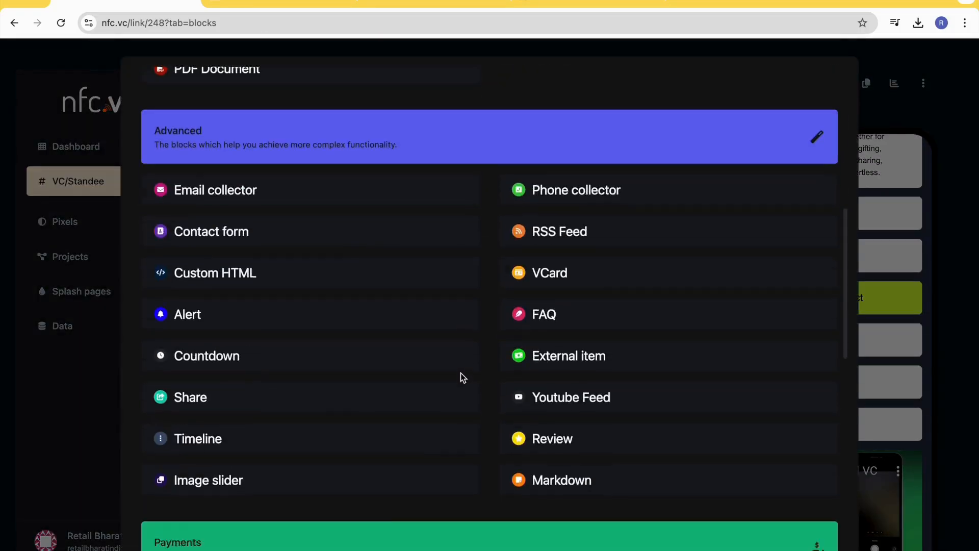
scroll(460, 373, "up", 15)
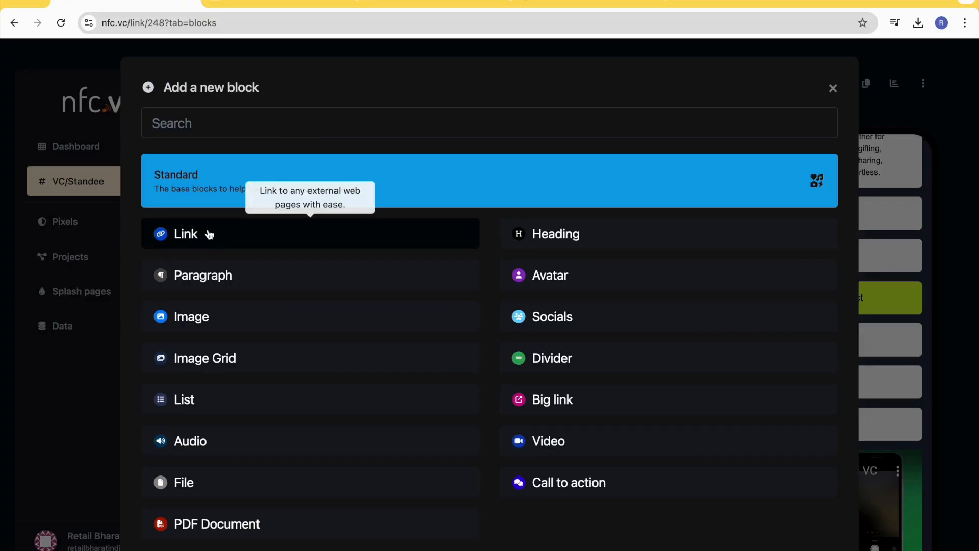
key("Escape")
- Turn the YouTube and welcome alert blocks off and back on
scroll(476, 381, "down", 20)
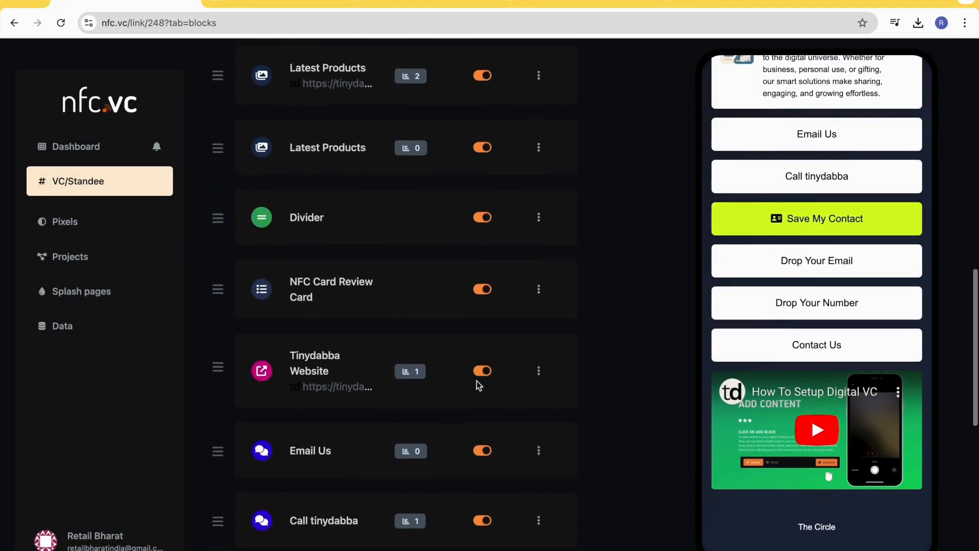
left_click(482, 372)
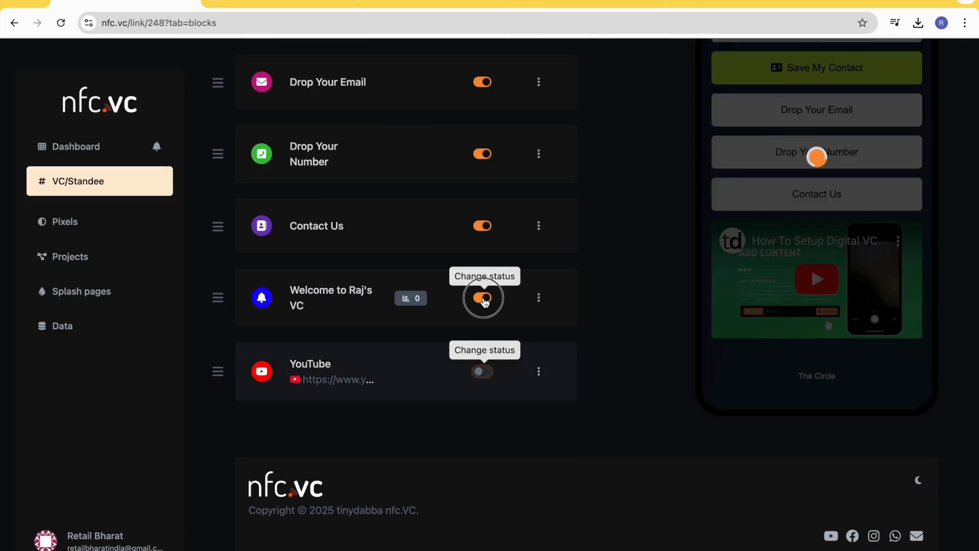
left_click(483, 299)
left_click(483, 299)
left_click(482, 372)
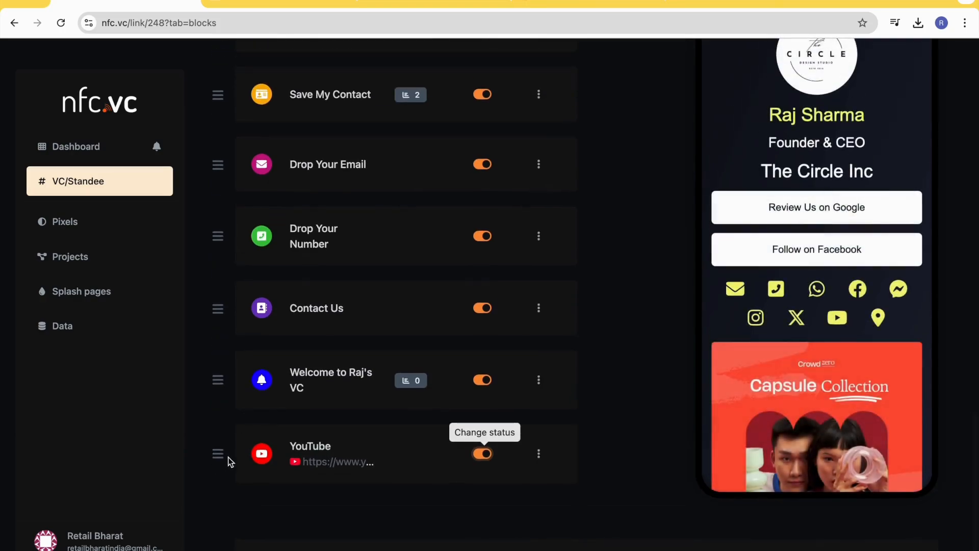
- Reorder the blocks at the end of the list, moving the YouTube video above the Contact Us block
left_click_drag(216, 458, 215, 372)
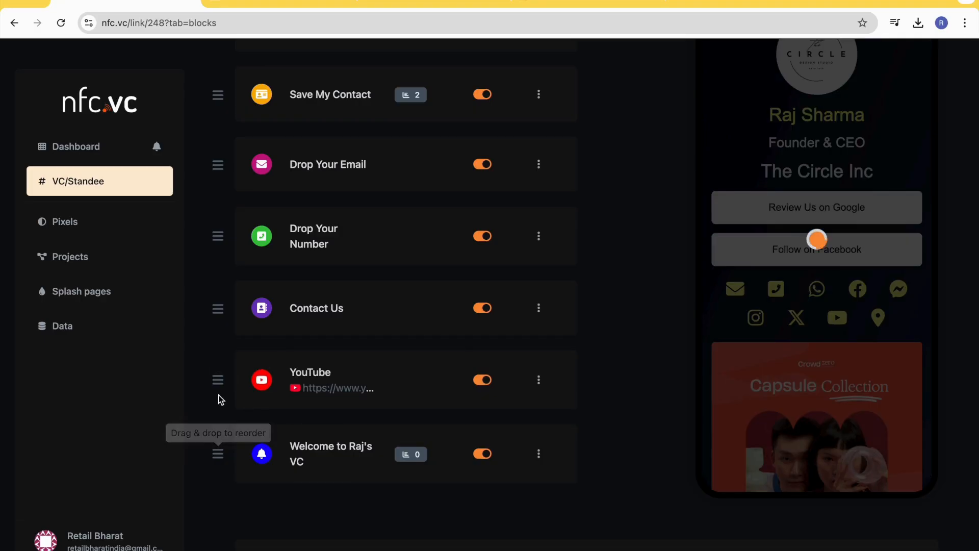
left_click_drag(216, 451, 216, 376)
left_click_drag(217, 438, 219, 361)
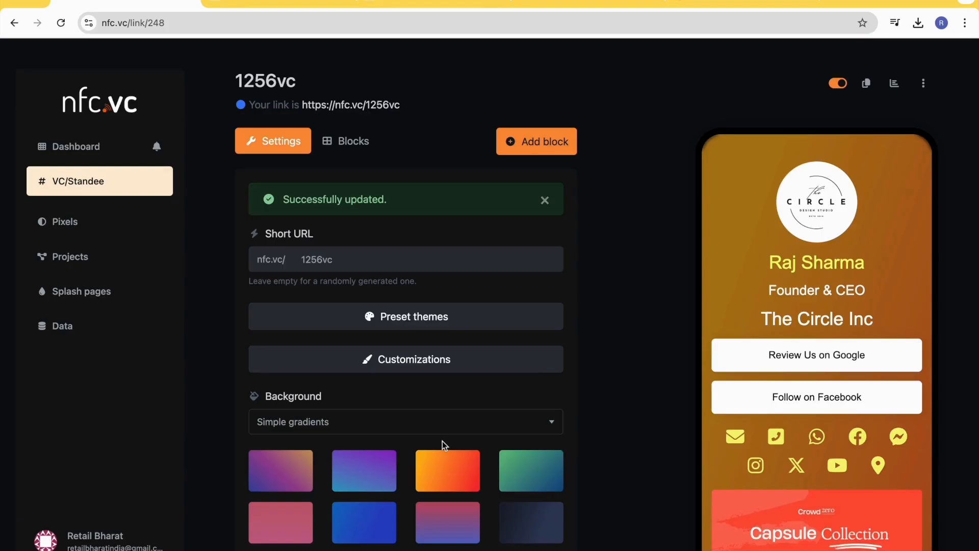
- Return from the page settings to the block list and review the blocks and the page preview
left_click(349, 144)
scroll(372, 451, "down", 10)
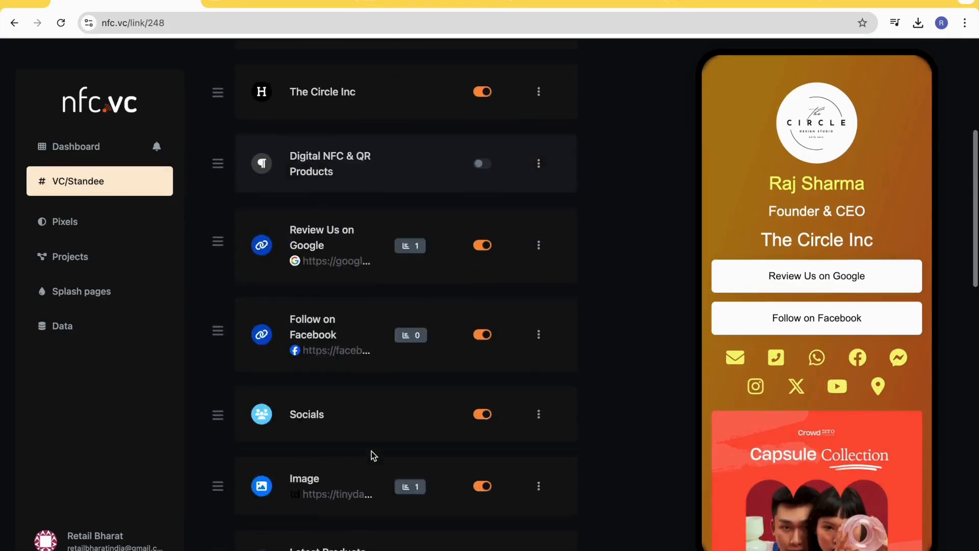
scroll(372, 452, "down", 4)
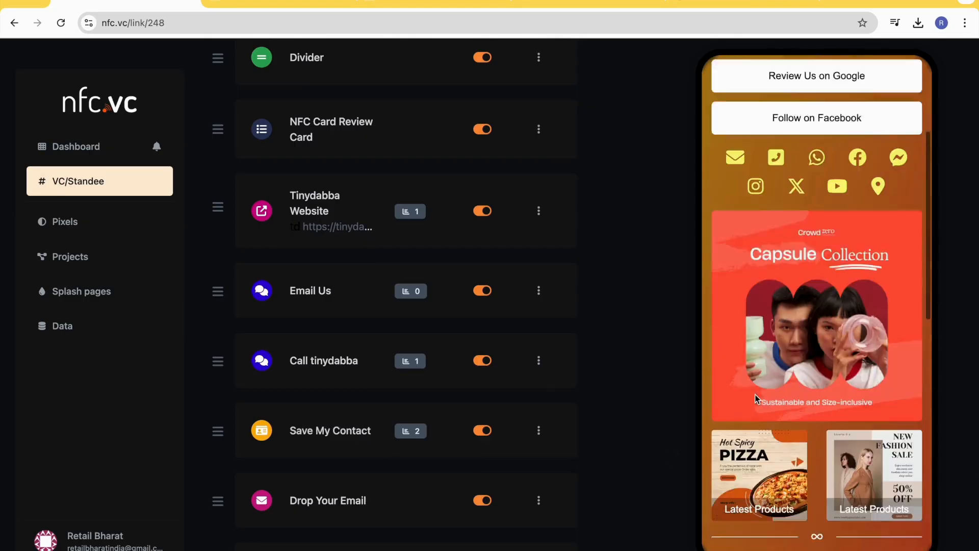
scroll(352, 446, "down", 1)
scroll(797, 445, "down", 4)
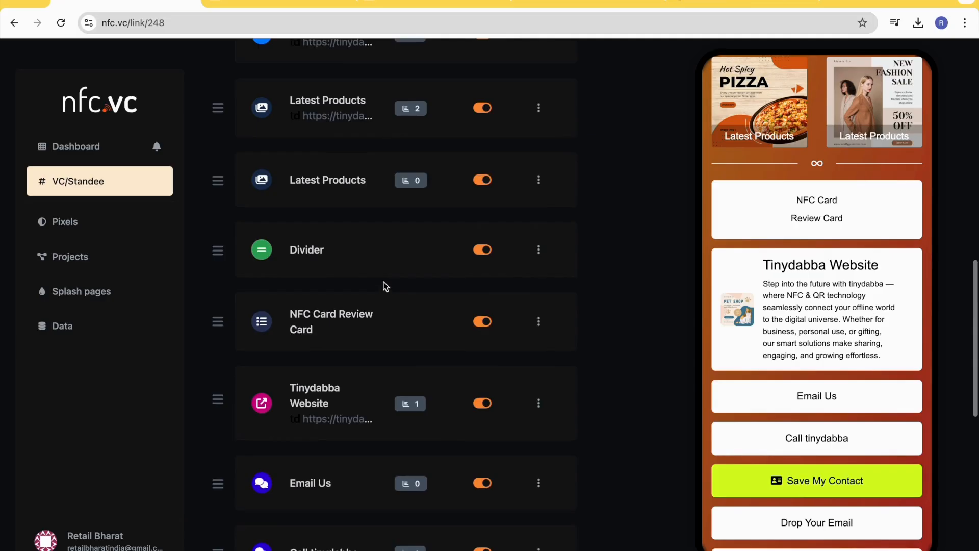
- Review the click statistics of every block on the 1256vc page, from Avatar down to the welcome alert, alongside the page preview
scroll(384, 284, "up", 10)
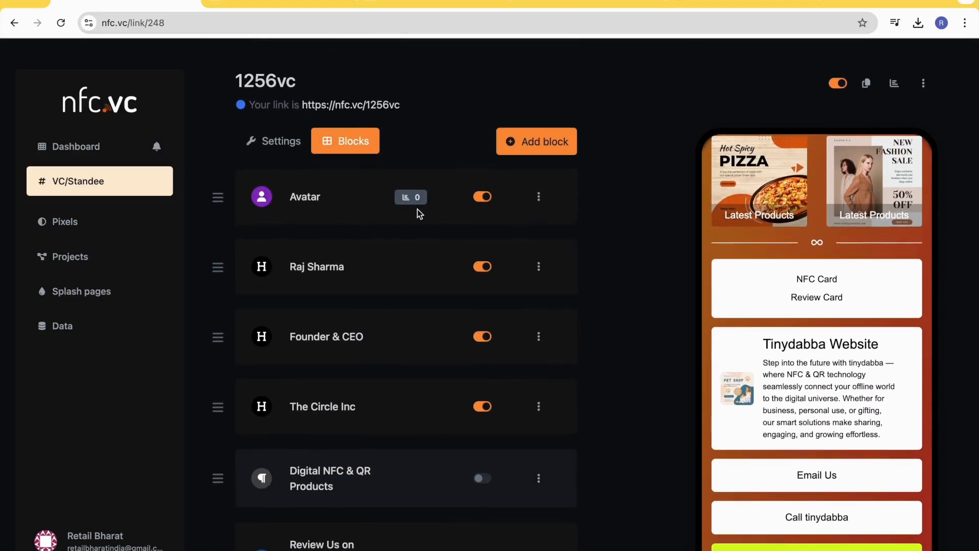
scroll(429, 466, "down", 8)
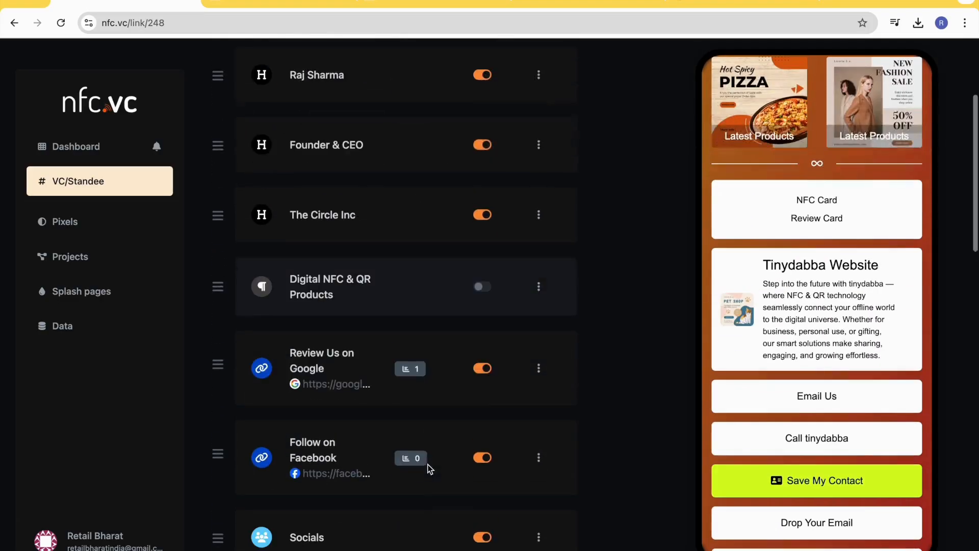
scroll(421, 502, "down", 2)
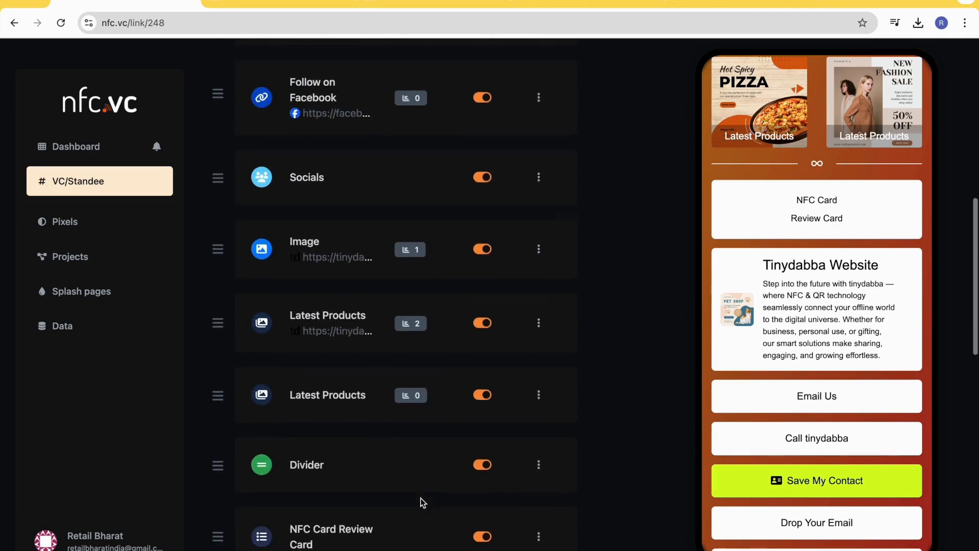
scroll(824, 487, "down", 8)
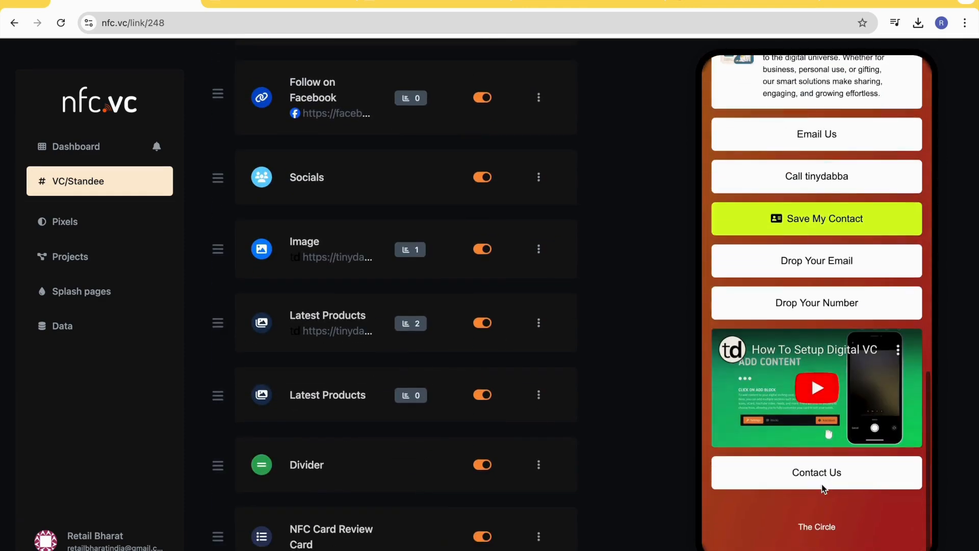
scroll(417, 308, "down", 3)
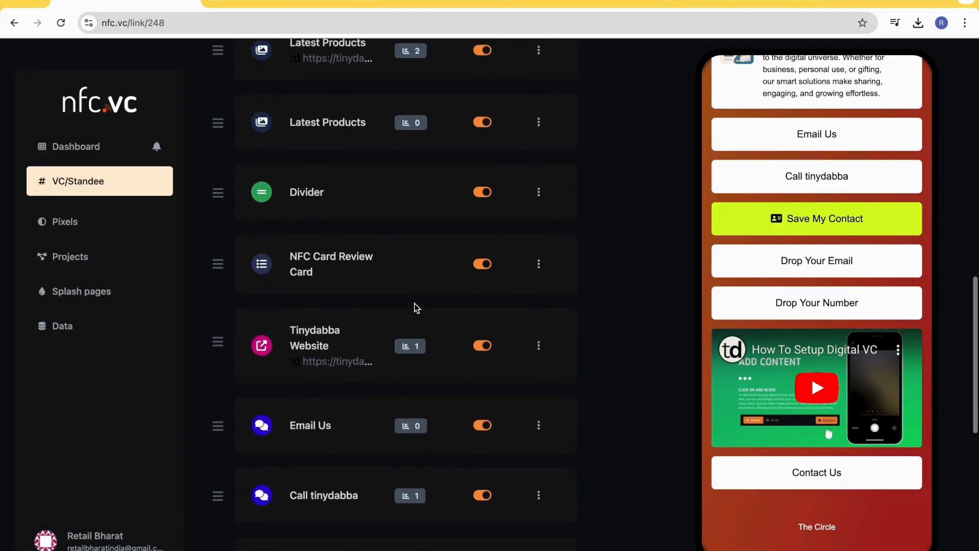
scroll(413, 411, "down", 5)
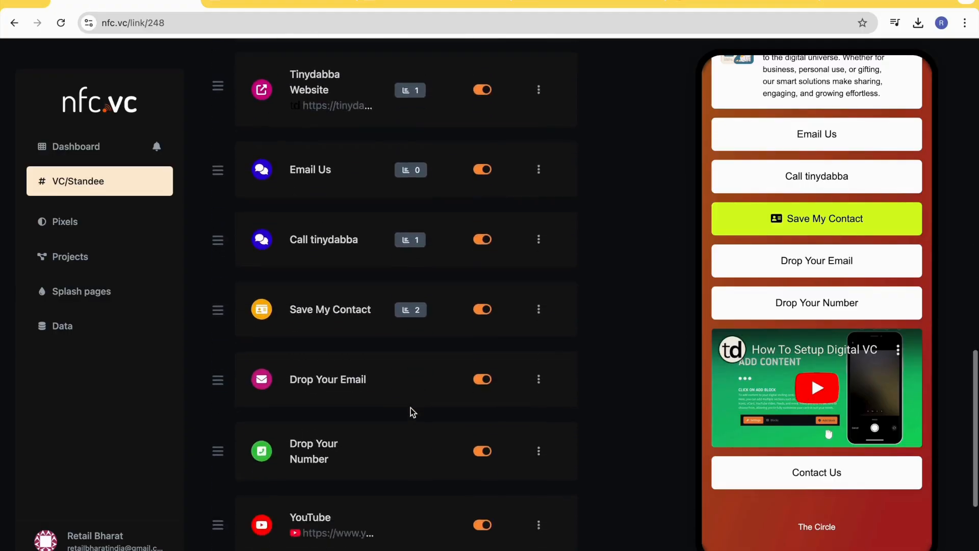
scroll(413, 403, "down", 3)
scroll(411, 377, "down", 2)
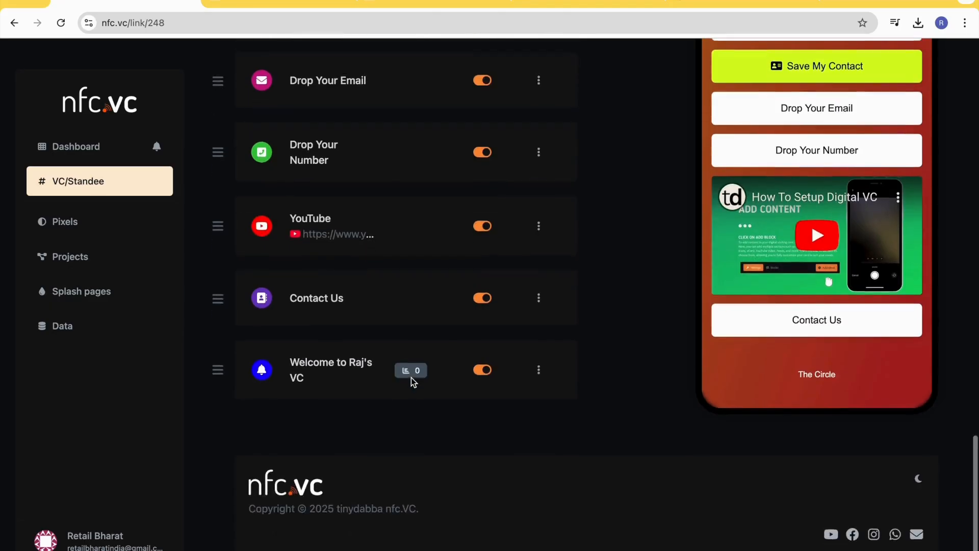
scroll(312, 236, "up", 5)
- Open the account dashboard and inspect the pageviews and visitors for 10 Feb in the chart
left_click(69, 152)
mouse_move(349, 275)
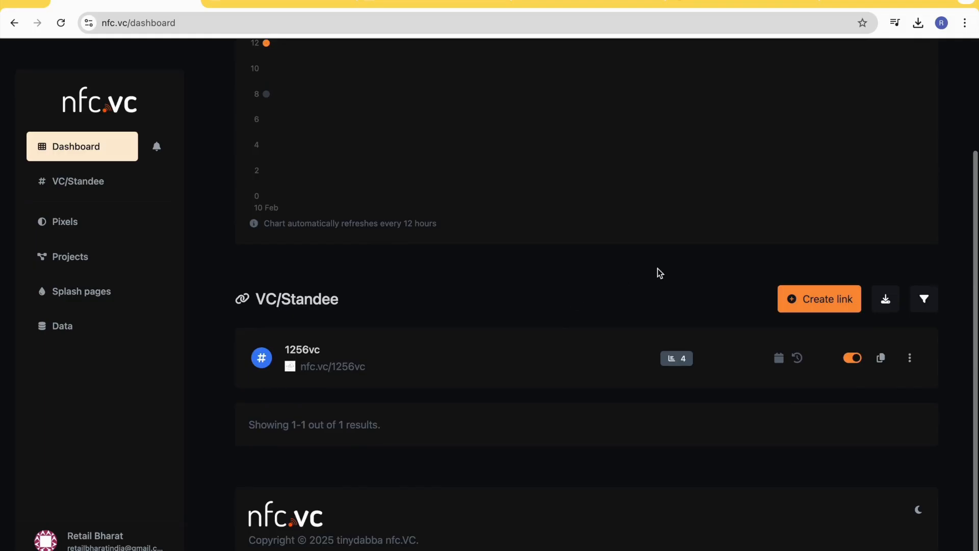
scroll(611, 206, "up", 3)
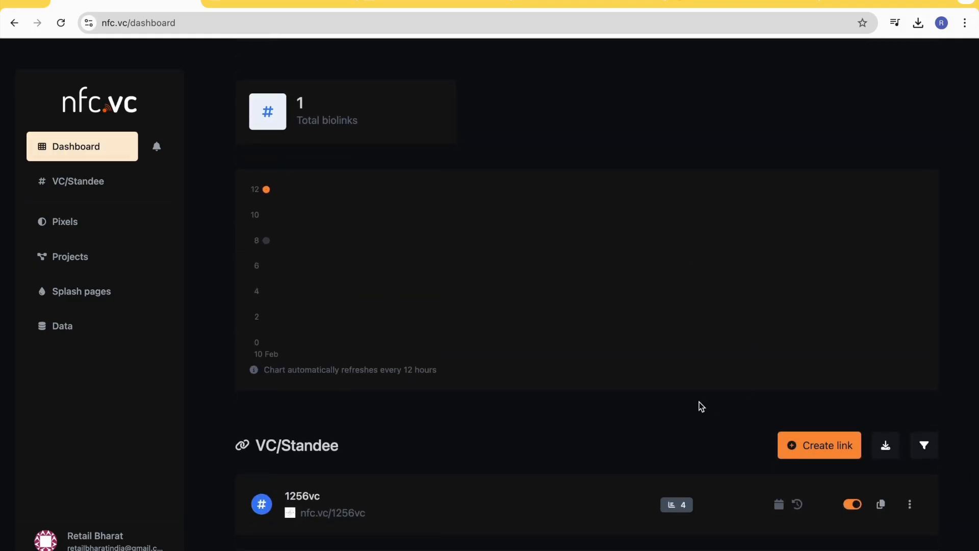
- Try to create an additional VC/Standee link using a made-up physical NFC card ID
scroll(765, 406, "down", 1)
left_click(822, 405)
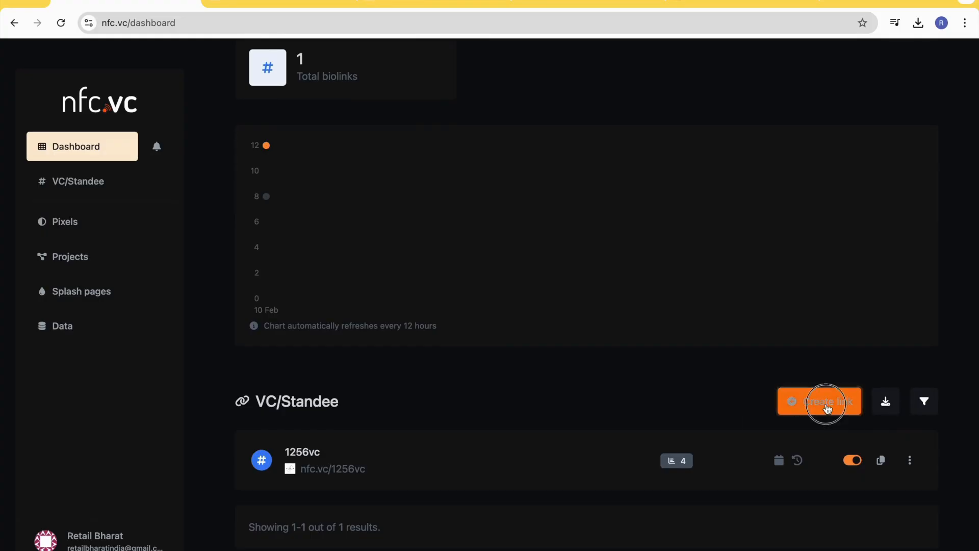
left_click(811, 436)
left_click(430, 310)
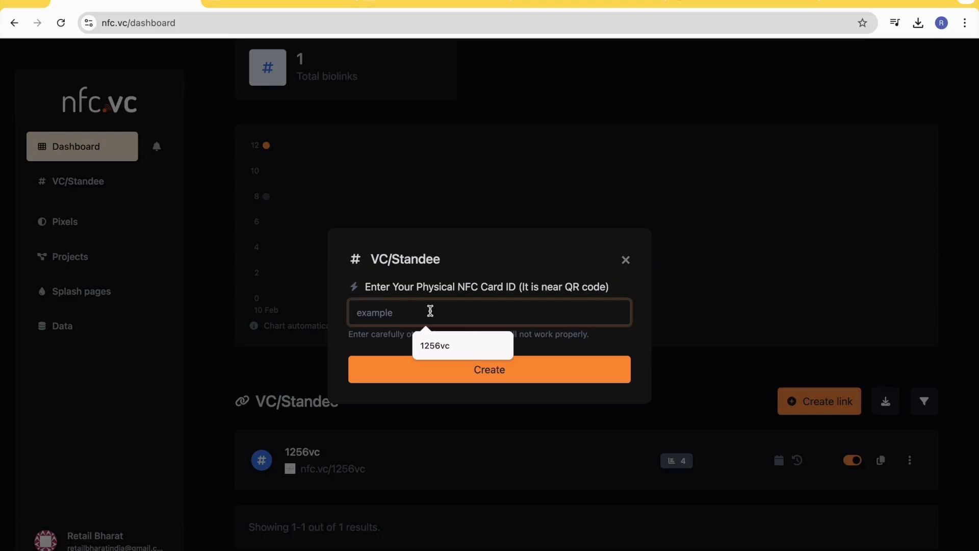
type("ghdwjh")
left_click(507, 372)
- Try creating the VC/Standee link again with a different made-up card ID, and close the creation form
left_click(426, 336)
key("ctrl+a")
type("1i2376187")
left_click(481, 389)
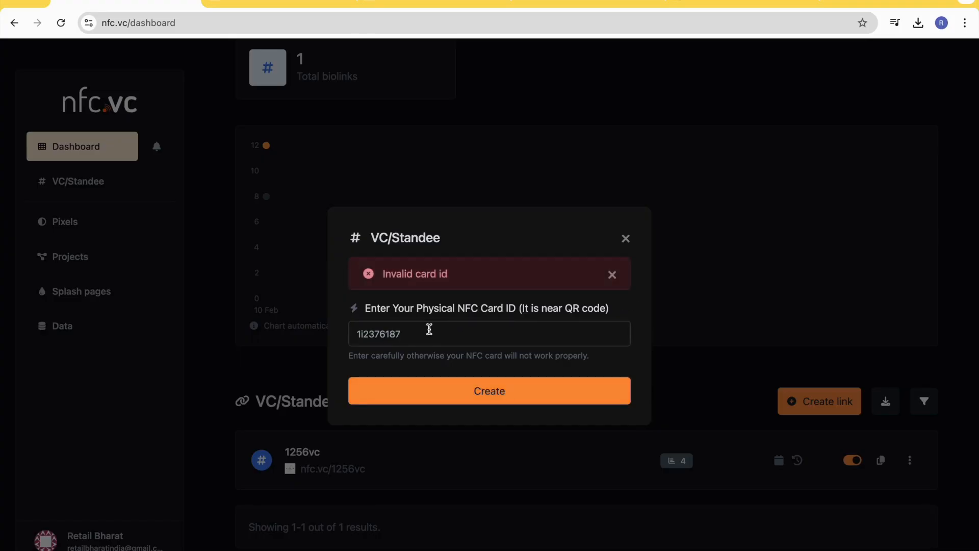
left_click(632, 245)
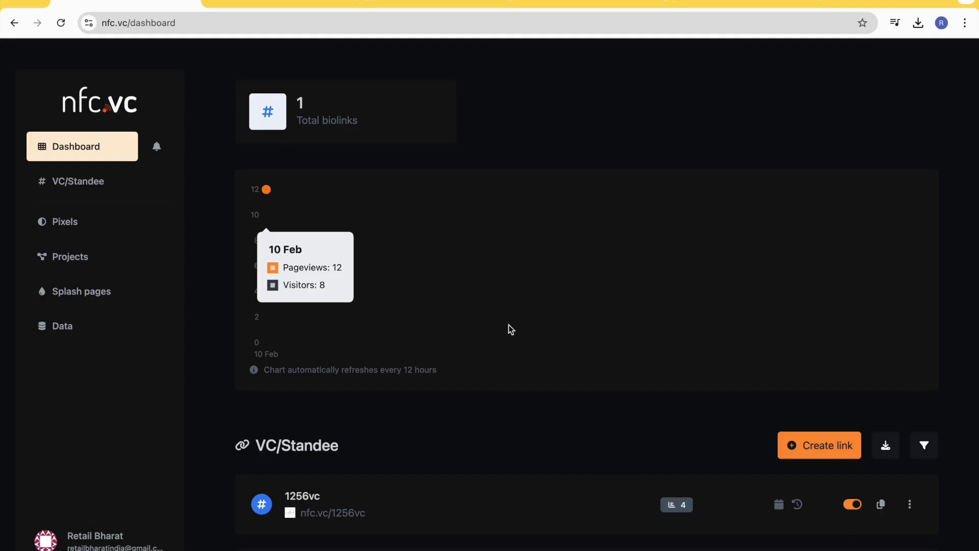